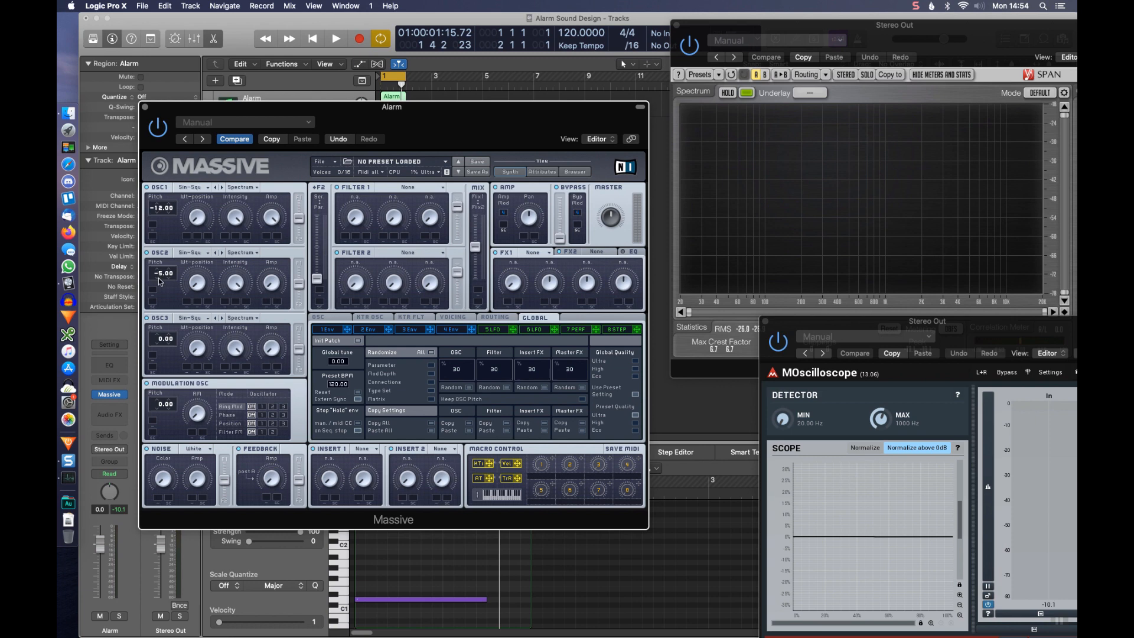
- Tune OSC2 to -7.00 and OSC3 to -5.00, and balance the oscillators' amp levels with all three routed fully into Filter 1
{"action": "left_click_drag", "start_coordinate": [159, 282], "coordinate": [160, 284]}
{"action": "left_click_drag", "start_coordinate": [273, 221], "coordinate": [273, 235]}
{"action": "left_click_drag", "start_coordinate": [274, 291], "coordinate": [273, 236]}
{"action": "left_click_drag", "start_coordinate": [273, 311], "coordinate": [274, 281]}
{"action": "left_click_drag", "start_coordinate": [300, 167], "coordinate": [300, 162]}
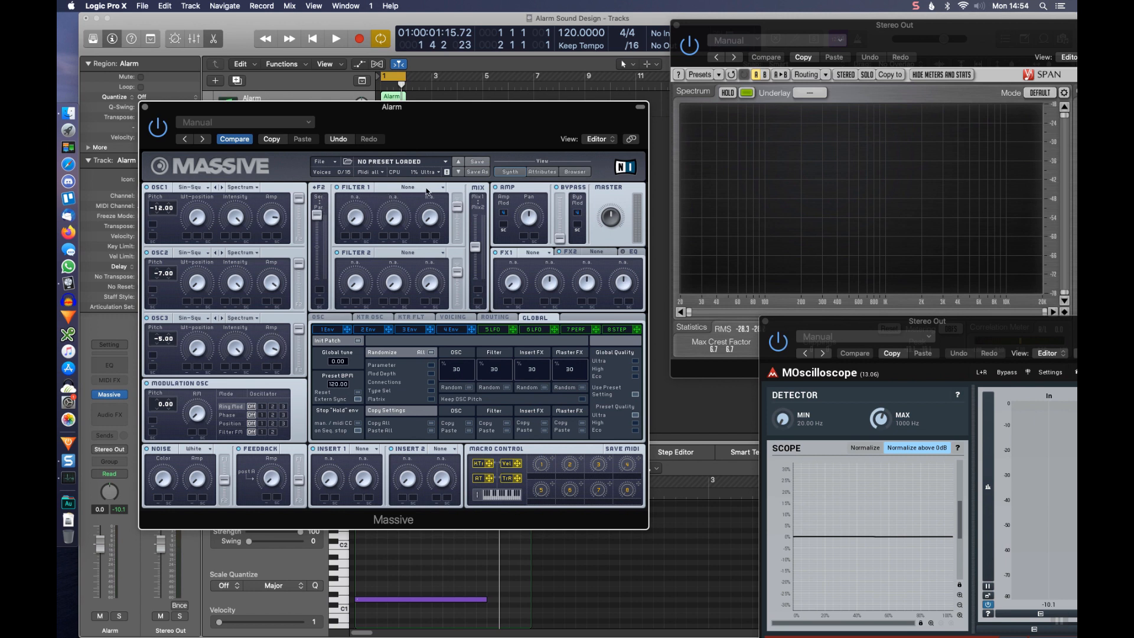
- Set Filter 1 to Lowpass 4, with its output raised fully and the mix balance moved to Filter 1
{"action": "left_click_drag", "start_coordinate": [459, 210], "coordinate": [459, 155]}
{"action": "left_click_drag", "start_coordinate": [476, 249], "coordinate": [476, 215]}
{"action": "left_click", "coordinate": [430, 189]}
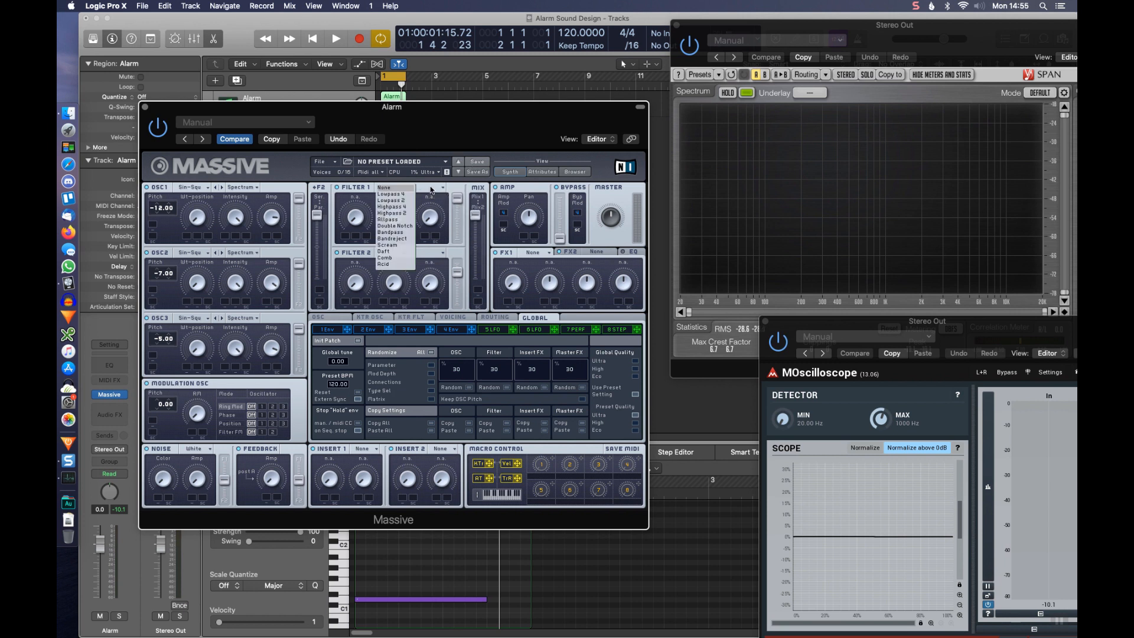
{"action": "left_click", "coordinate": [395, 194]}
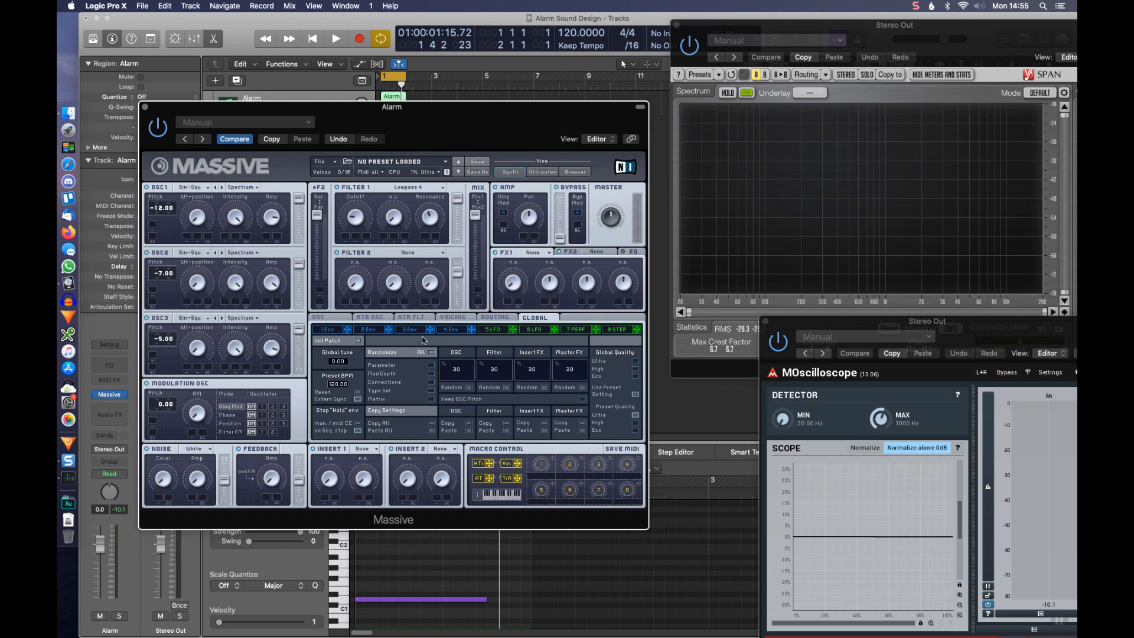
- Set the voicing to Monorotate and enable Restart via Gate for the oscillator phases, auditioning the loop briefly
{"action": "left_click", "coordinate": [455, 319]}
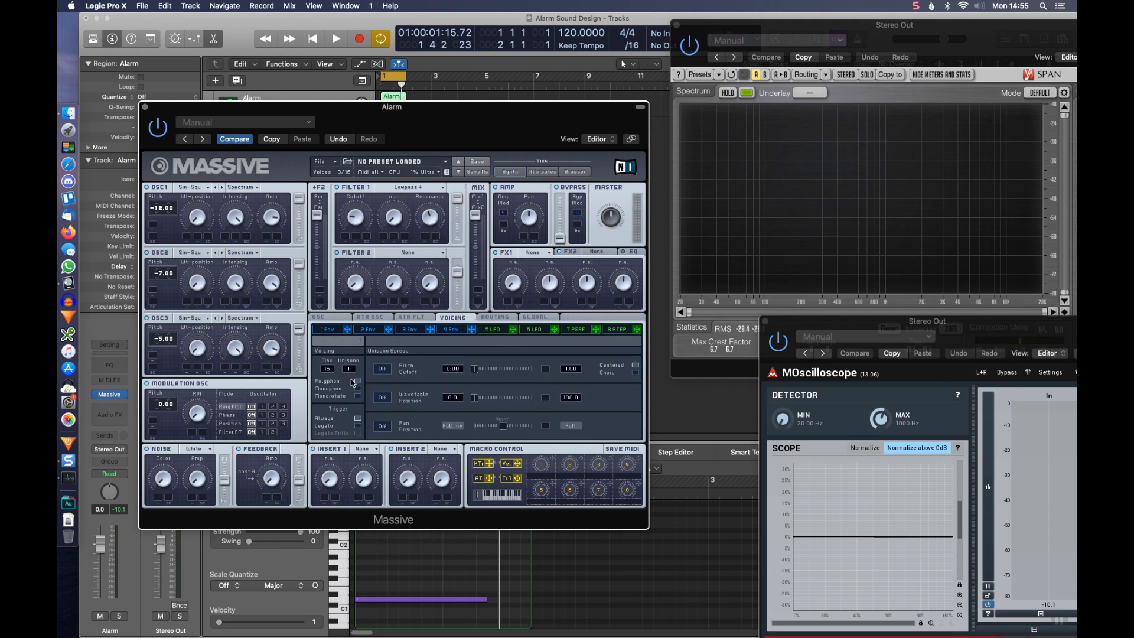
{"action": "left_click", "coordinate": [358, 396]}
{"action": "left_click", "coordinate": [328, 318]}
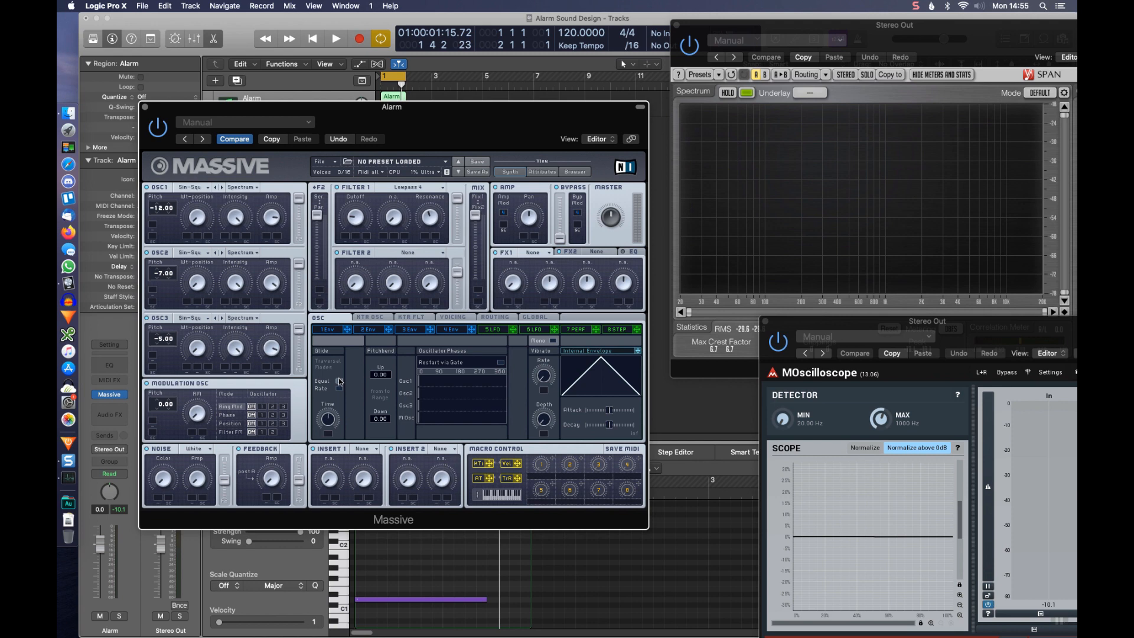
{"action": "left_click", "coordinate": [501, 362]}
{"action": "key", "text": "space"}
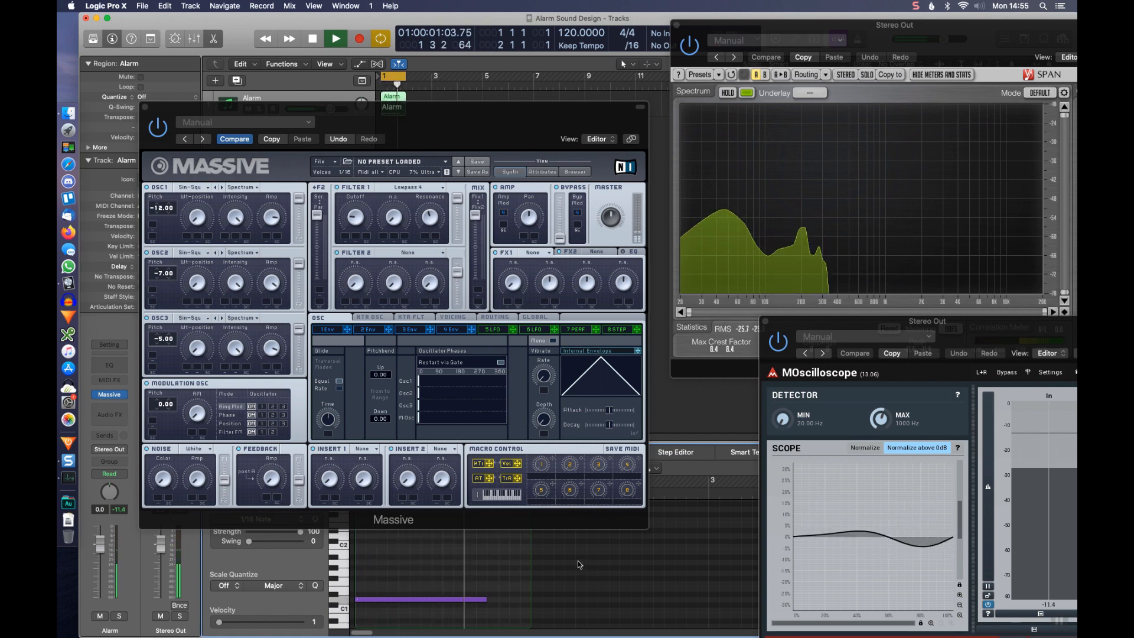
{"action": "key", "text": "space"}
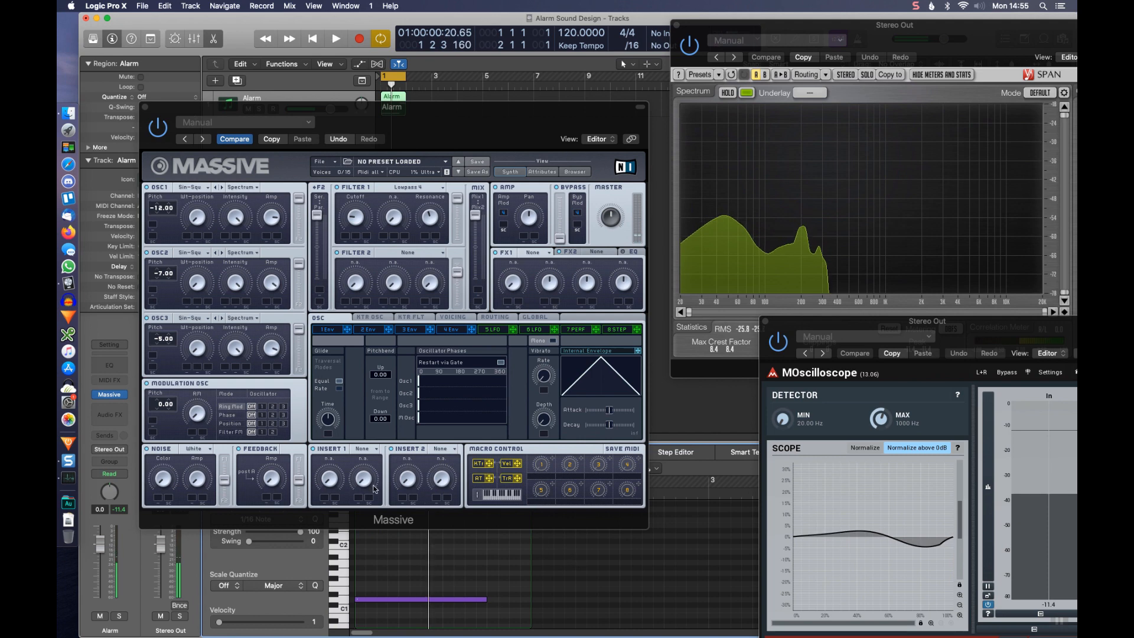
- Set the modulation oscillator's pitch to -12.00, with Phase modulation targeting oscillator 3 and Filter FM targeting filter 1
{"action": "left_click", "coordinate": [237, 417]}
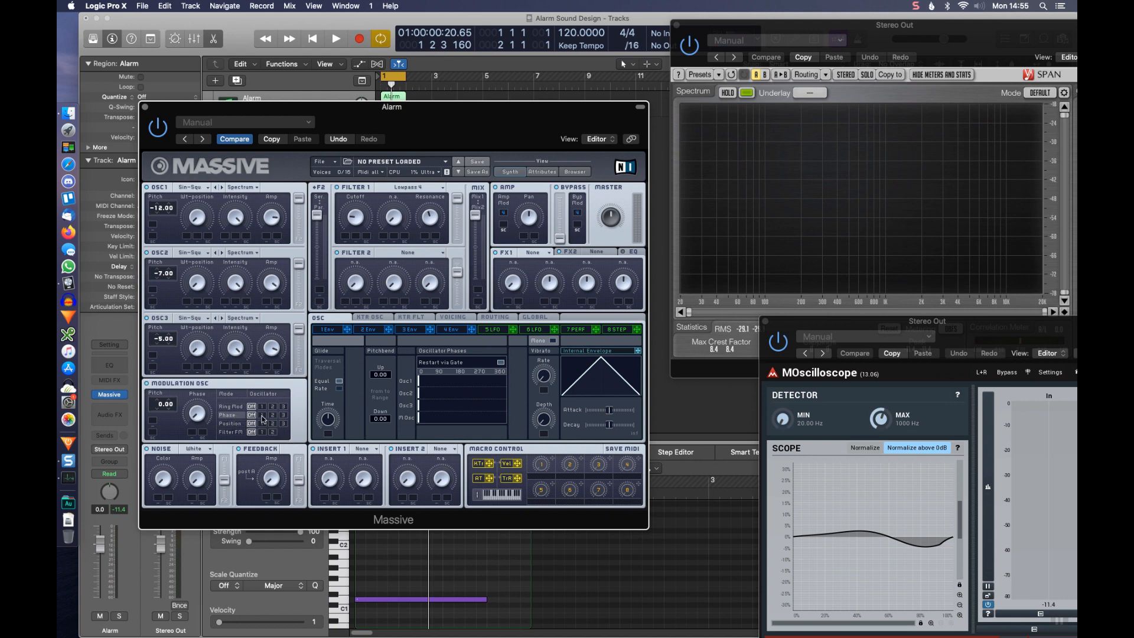
{"action": "left_click", "coordinate": [283, 415]}
{"action": "left_click", "coordinate": [262, 434]}
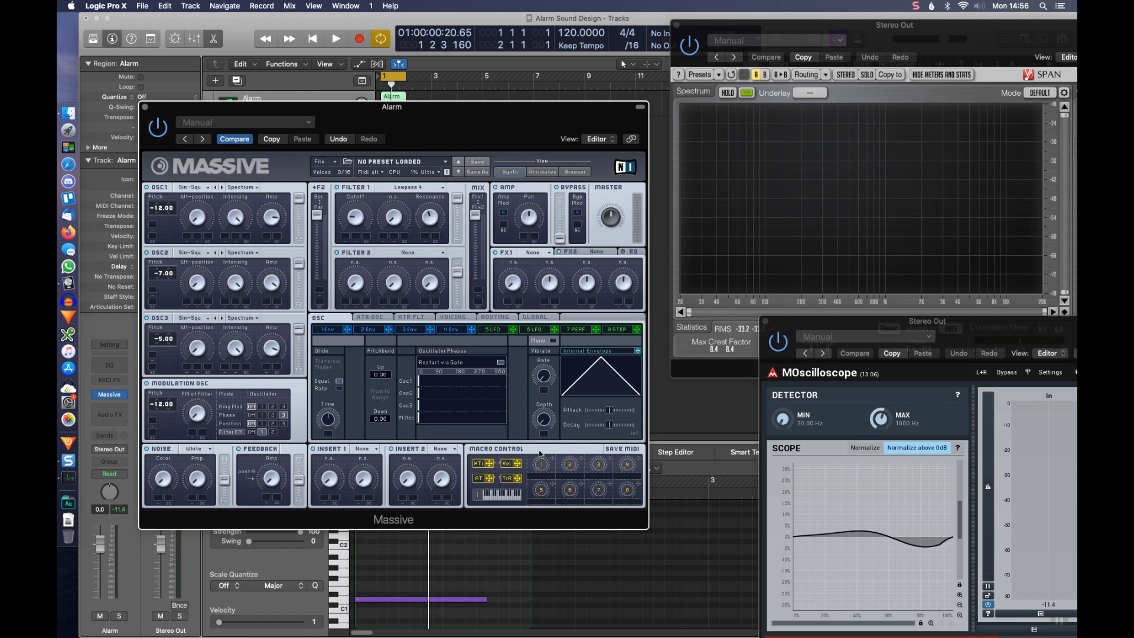
- Assign macro 1, labelled Filter, to Filter 1's cutoff with an upward modulation range, and test the sweep during playback
{"action": "left_click_drag", "start_coordinate": [556, 463], "coordinate": [346, 238]}
{"action": "left_click_drag", "start_coordinate": [347, 235], "coordinate": [371, 219]}
{"action": "key", "text": "space"}
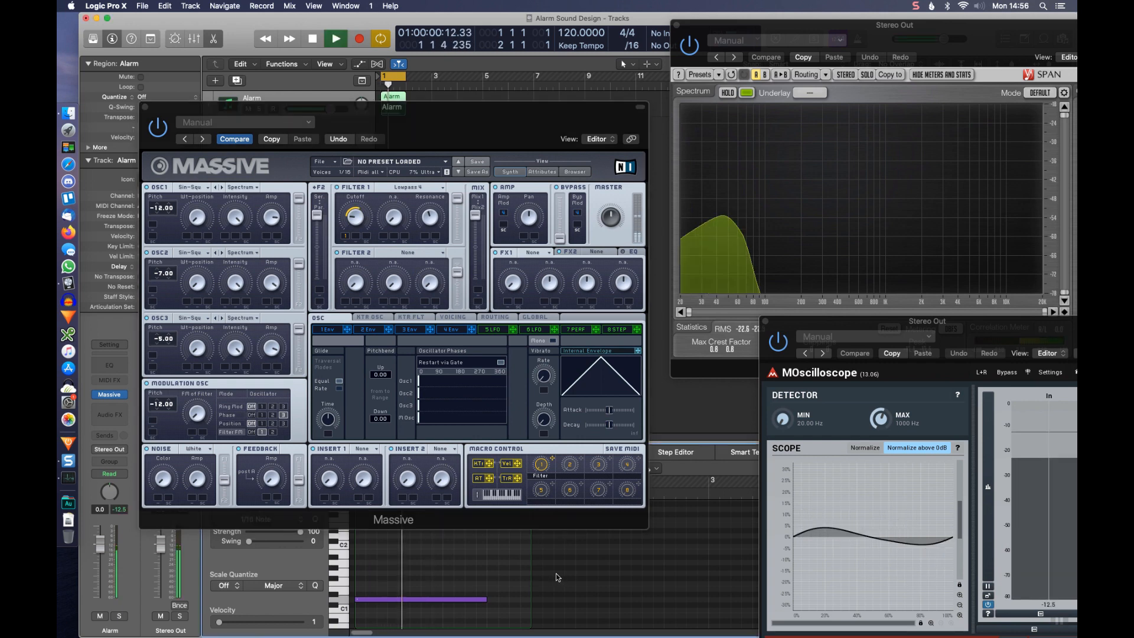
{"action": "left_click", "coordinate": [545, 467]}
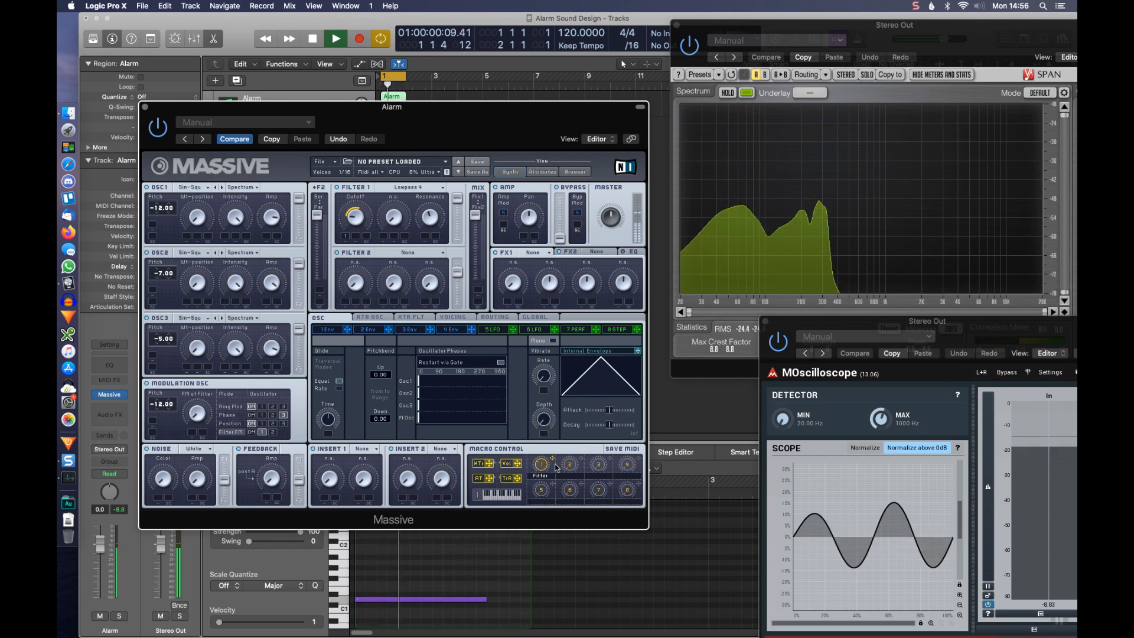
{"action": "key", "text": "space"}
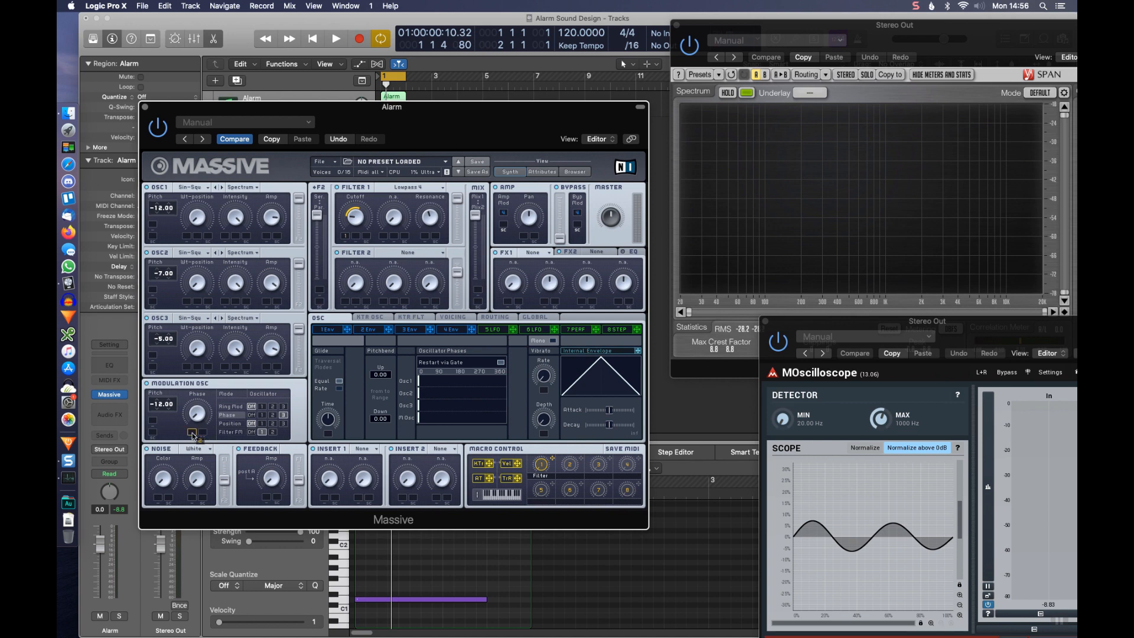
- Assign macro 2, labelled Phase, to the modulation oscillator's phase amount and macro 3, labelled FM, to its filter FM amount
{"action": "left_click_drag", "start_coordinate": [193, 435], "coordinate": [193, 436]}
{"action": "left_click_drag", "start_coordinate": [193, 432], "coordinate": [199, 331]}
{"action": "left_click_drag", "start_coordinate": [612, 462], "coordinate": [231, 432]}
{"action": "left_click", "coordinate": [230, 432]}
{"action": "left_click_drag", "start_coordinate": [581, 458], "coordinate": [195, 433]}
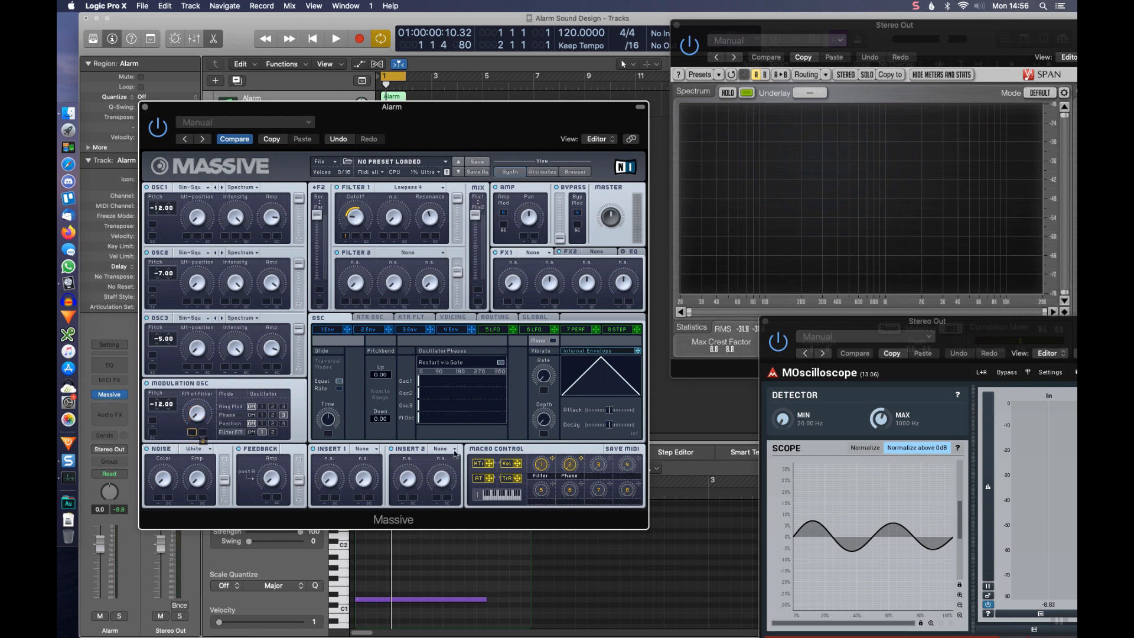
{"action": "left_click_drag", "start_coordinate": [610, 458], "coordinate": [192, 434]}
{"action": "key", "text": "space"}
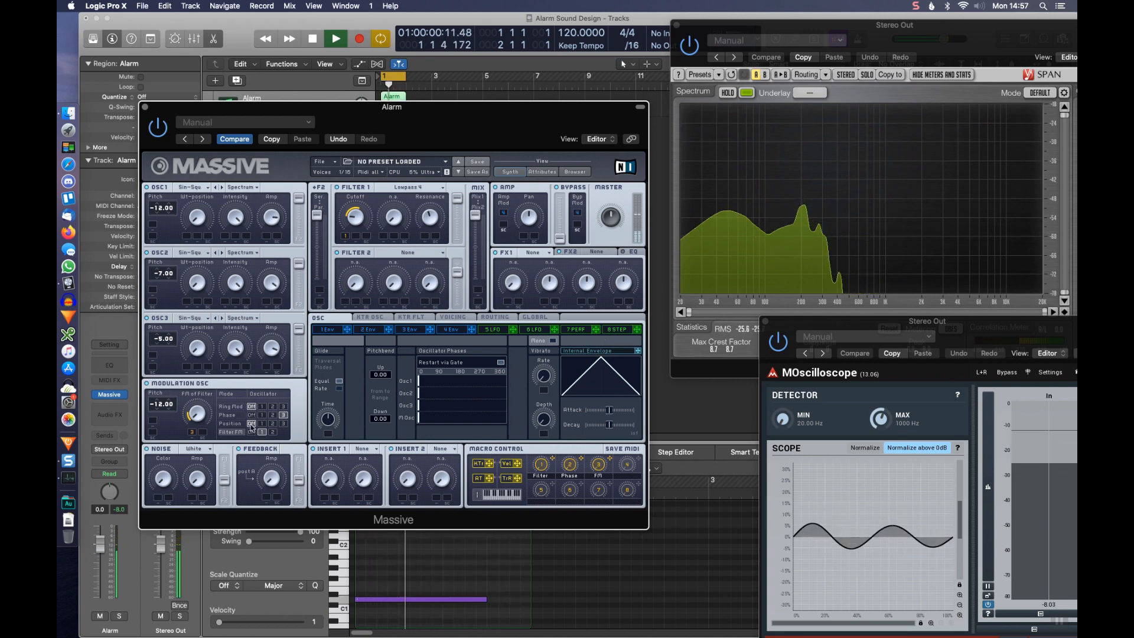
{"action": "left_click", "coordinate": [226, 415]}
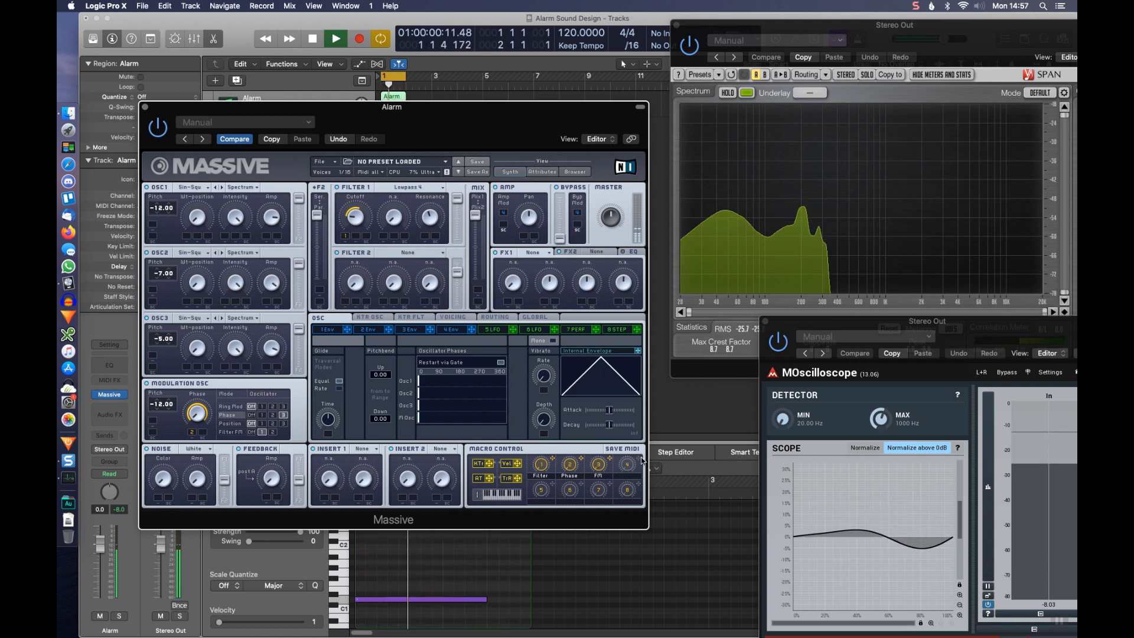
- Load the Parabolic Shaper in Insert 1 and modulate its Dry/Wet with macro 4, labelled P Shaper
{"action": "left_click", "coordinate": [361, 451]}
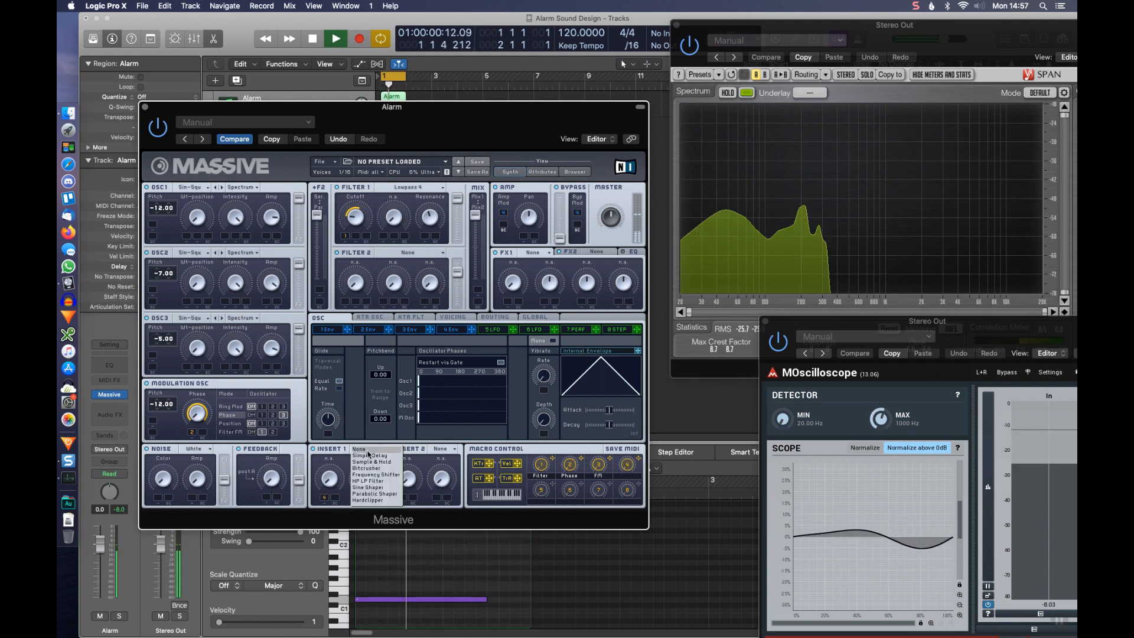
{"action": "left_click", "coordinate": [376, 494]}
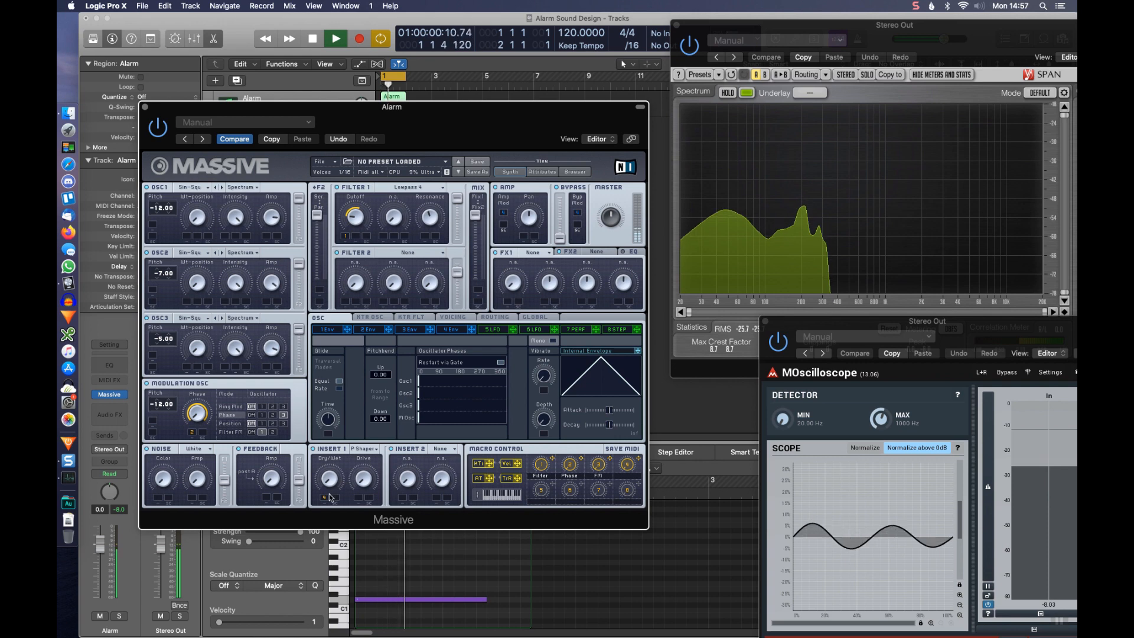
{"action": "left_click_drag", "start_coordinate": [324, 500], "coordinate": [325, 466]}
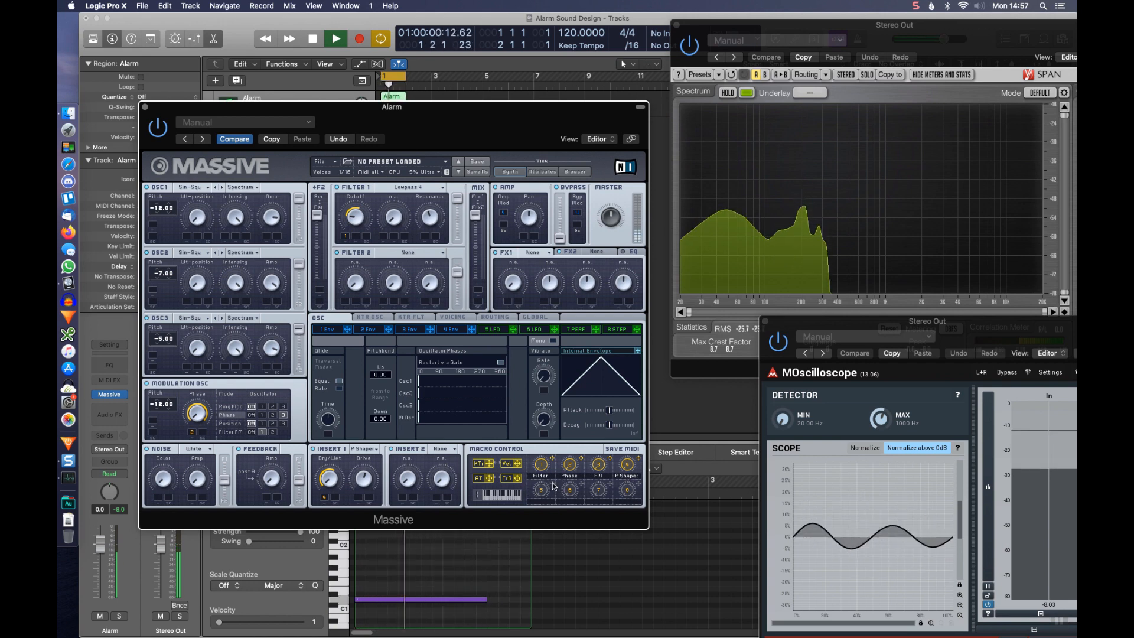
- Load the Hardclipper in Insert 2 and modulate its Dry/Wet with macro 5, labelled Clip
{"action": "left_click_drag", "start_coordinate": [451, 467], "coordinate": [402, 498]}
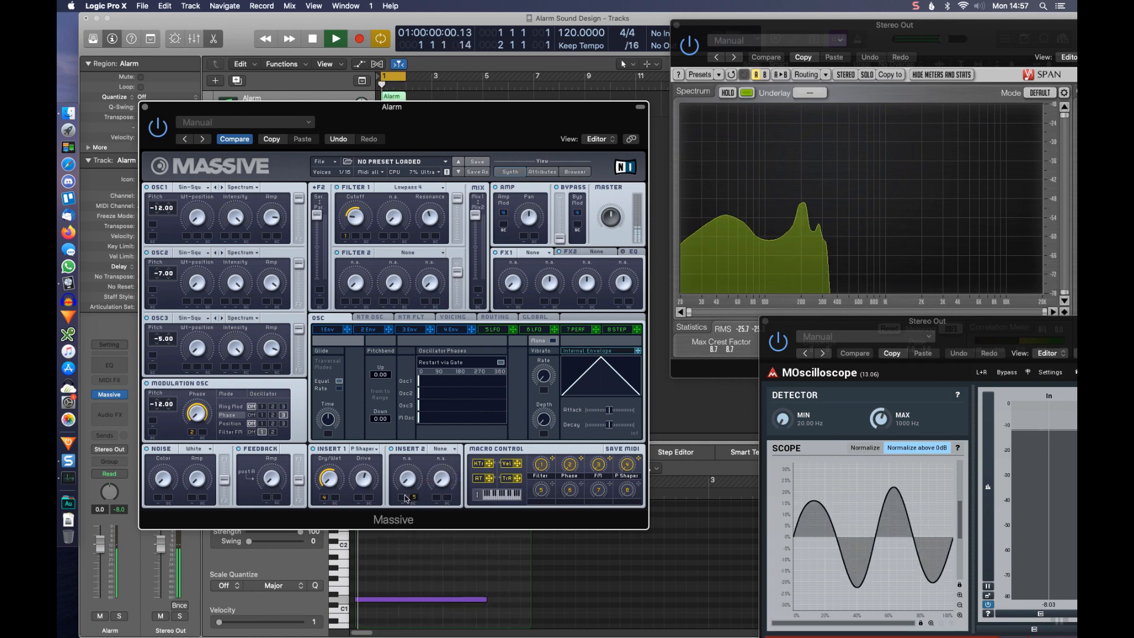
{"action": "left_click", "coordinate": [447, 452]}
{"action": "left_click", "coordinate": [455, 502]}
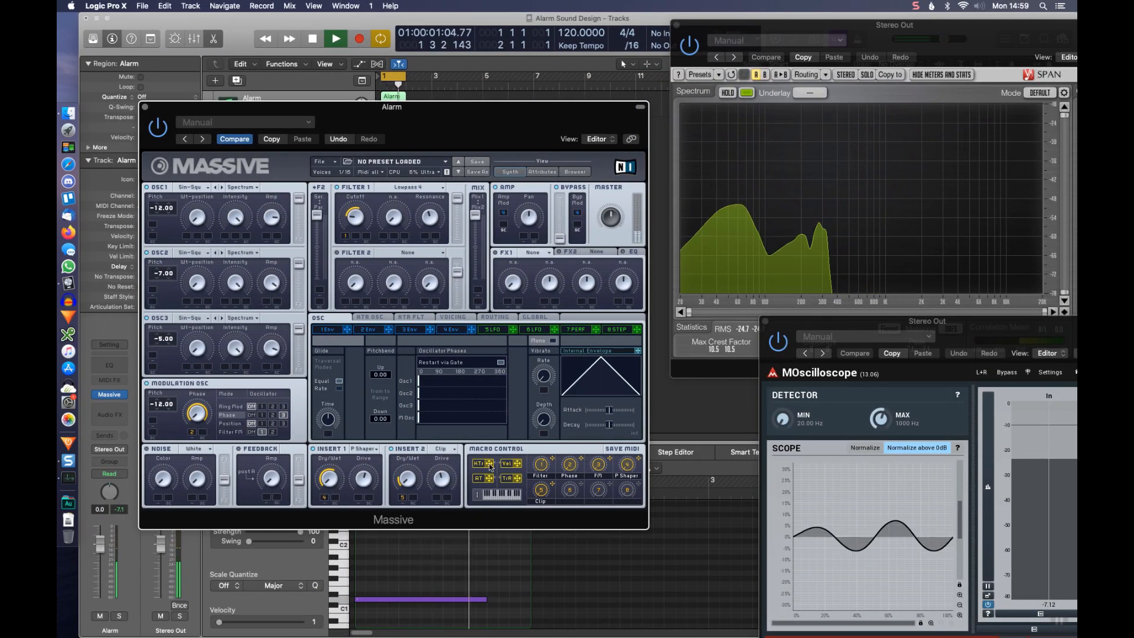
- Close the Massive window and stop playback
{"action": "left_click", "coordinate": [146, 107]}
{"action": "left_click", "coordinate": [568, 241]}
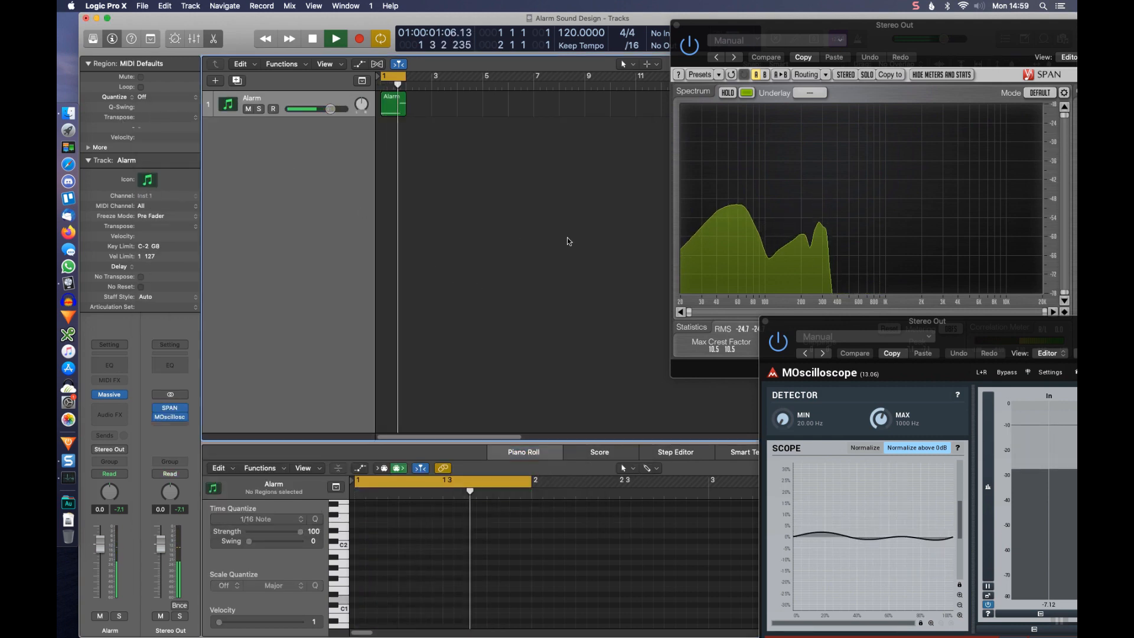
{"action": "key", "text": "space"}
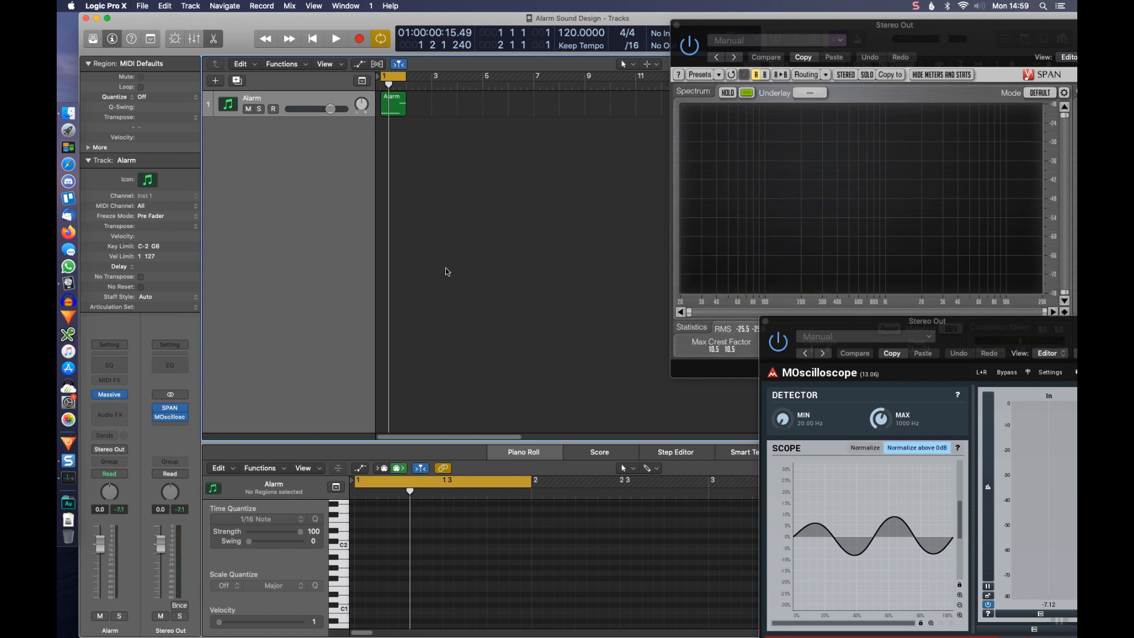
- Insert W.A. Production's Helper-Saturator after Massive on the Alarm track and move its window over the arrangement area
{"action": "left_click", "coordinate": [126, 414]}
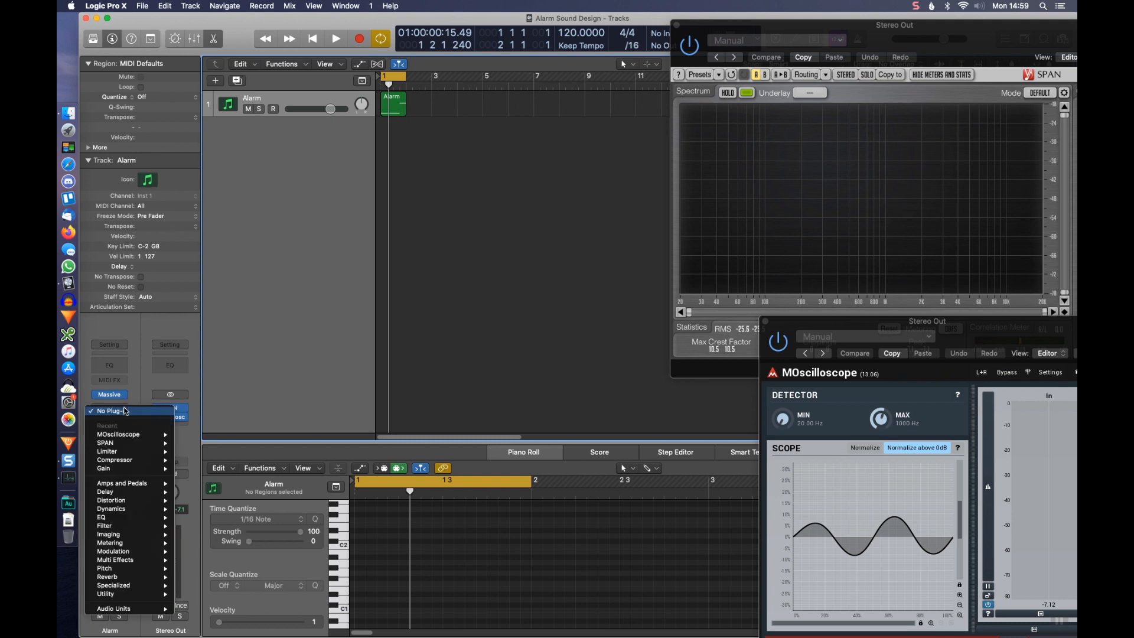
{"action": "mouse_move", "coordinate": [163, 612]}
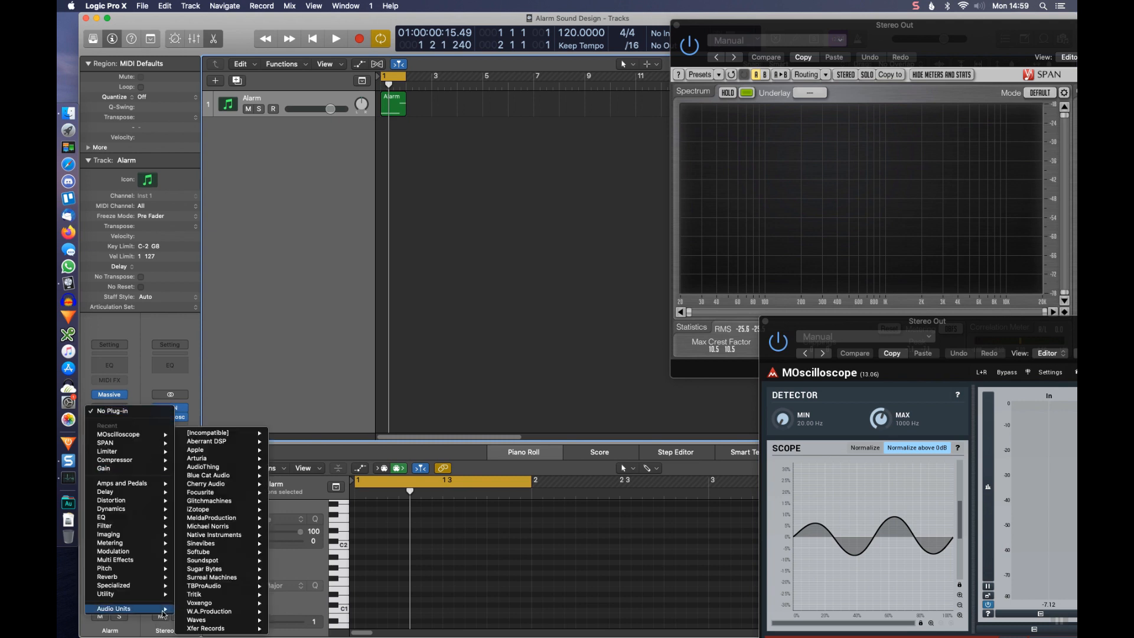
{"action": "mouse_move", "coordinate": [215, 615]}
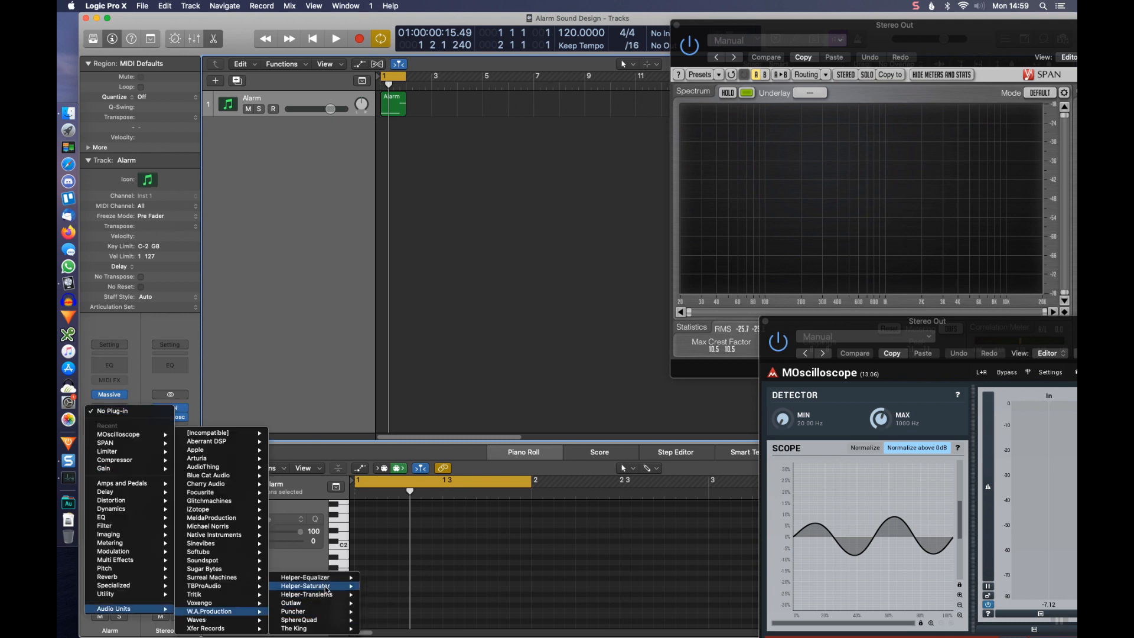
{"action": "left_click", "coordinate": [381, 587]}
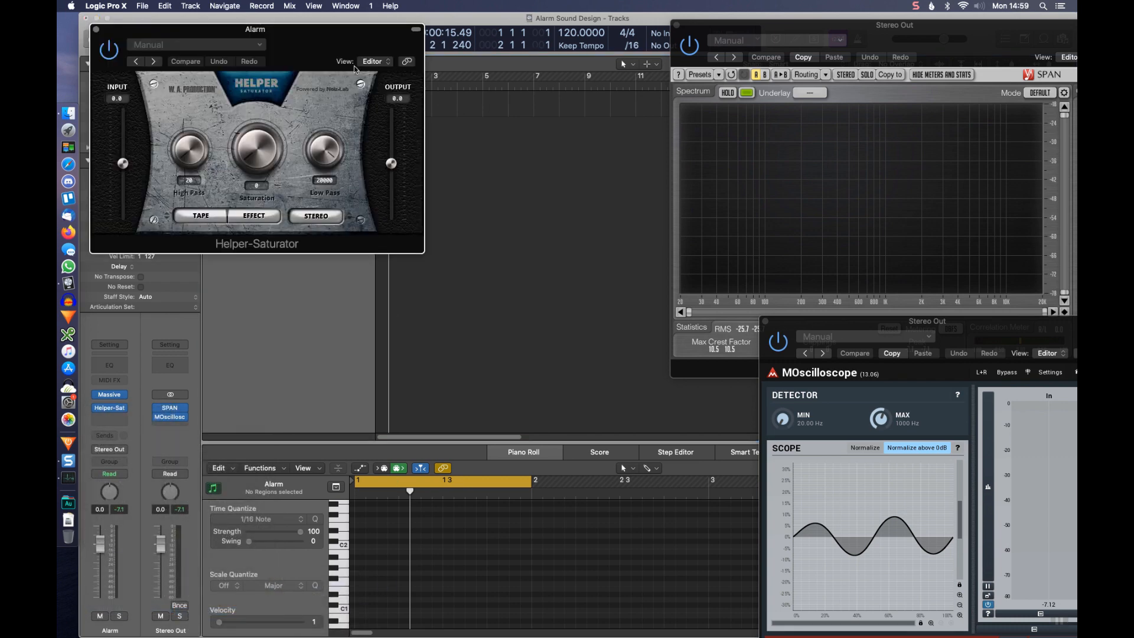
{"action": "left_click_drag", "start_coordinate": [319, 44], "coordinate": [468, 179]}
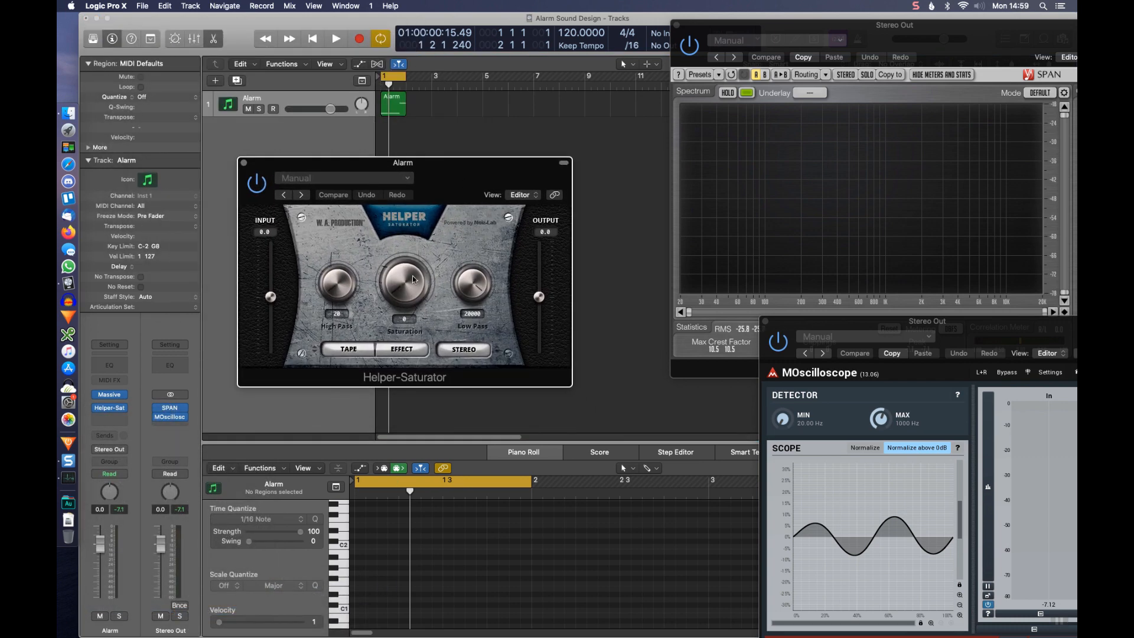
- Set Helper-Saturator to Saturation 100, input 24.0 and output -24.0, audition the loop, and close the plug-in window
{"action": "left_click_drag", "start_coordinate": [408, 296], "coordinate": [402, 4]}
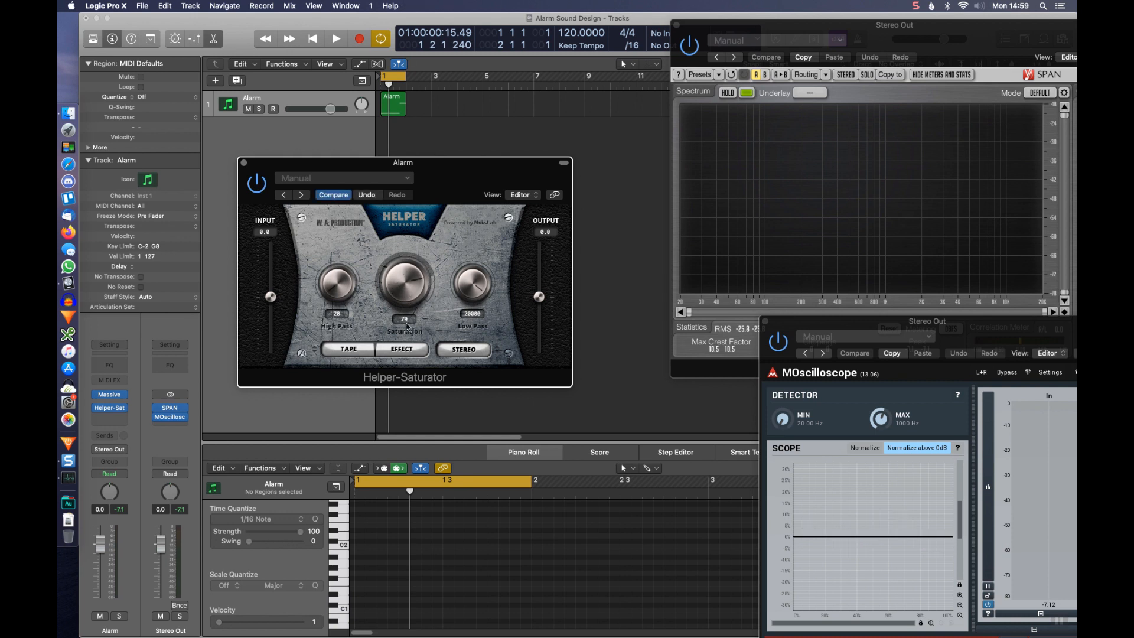
{"action": "left_click_drag", "start_coordinate": [440, 172], "coordinate": [429, 294]}
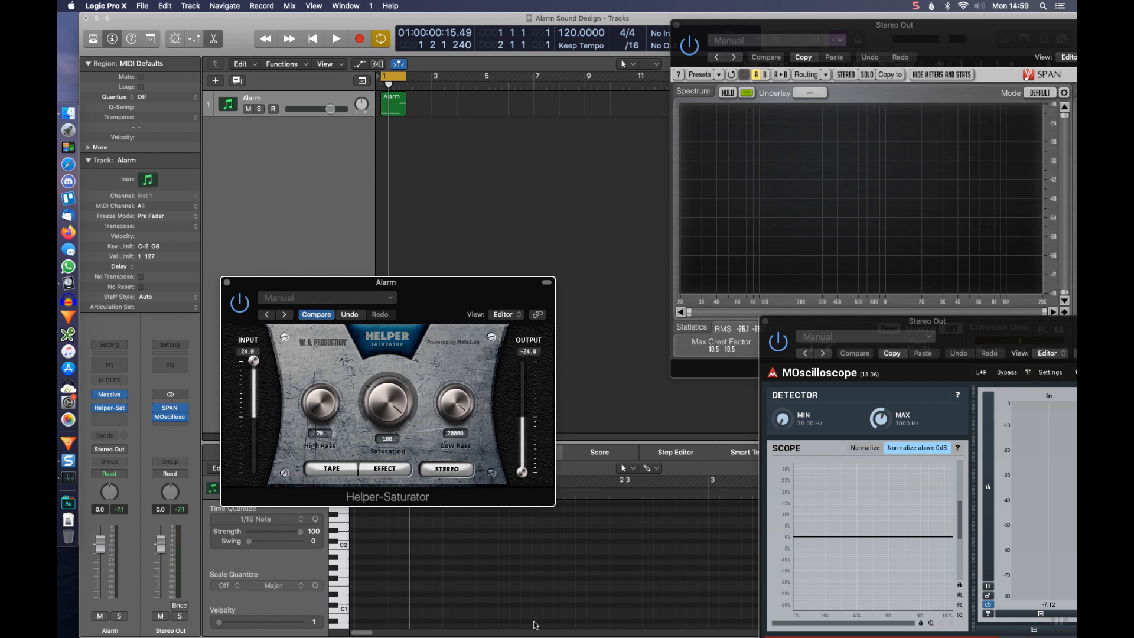
{"action": "key", "text": "space"}
{"action": "left_click_drag", "start_coordinate": [428, 288], "coordinate": [431, 186]}
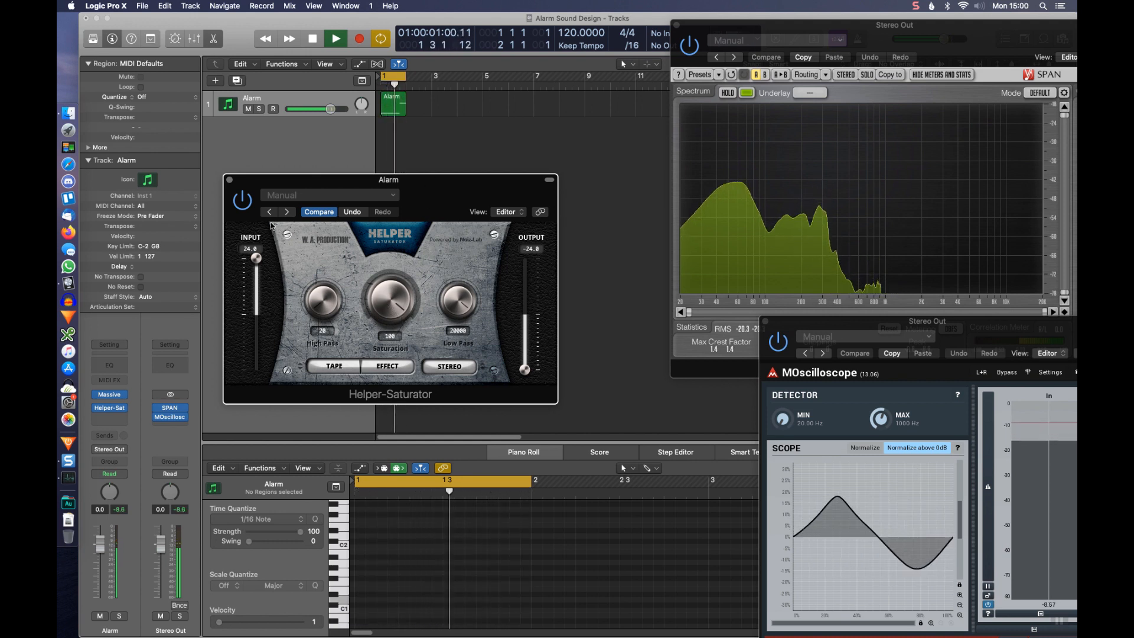
{"action": "left_click", "coordinate": [229, 181]}
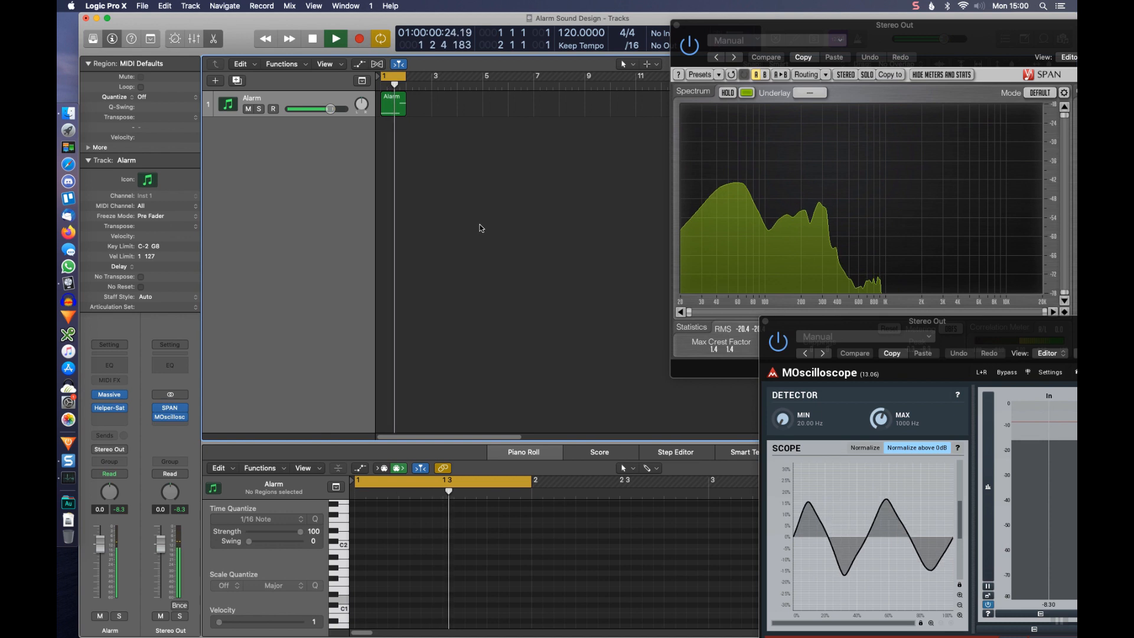
{"action": "key", "text": "space"}
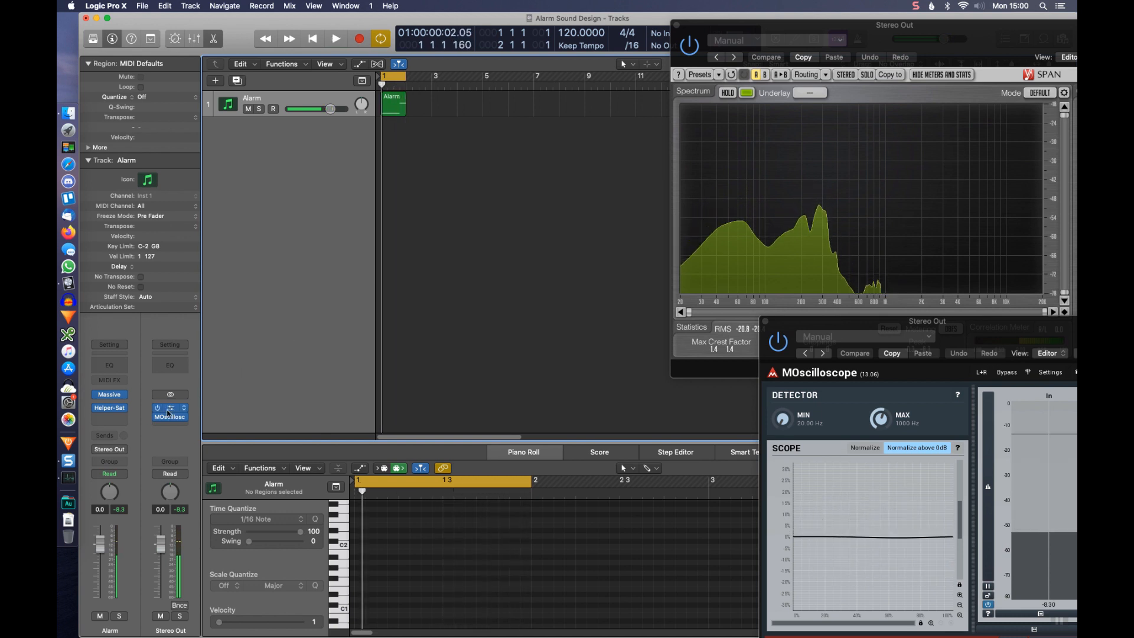
- Insert a Softube audio effect after Helper-Saturator on the Alarm track
{"action": "left_click", "coordinate": [153, 425]}
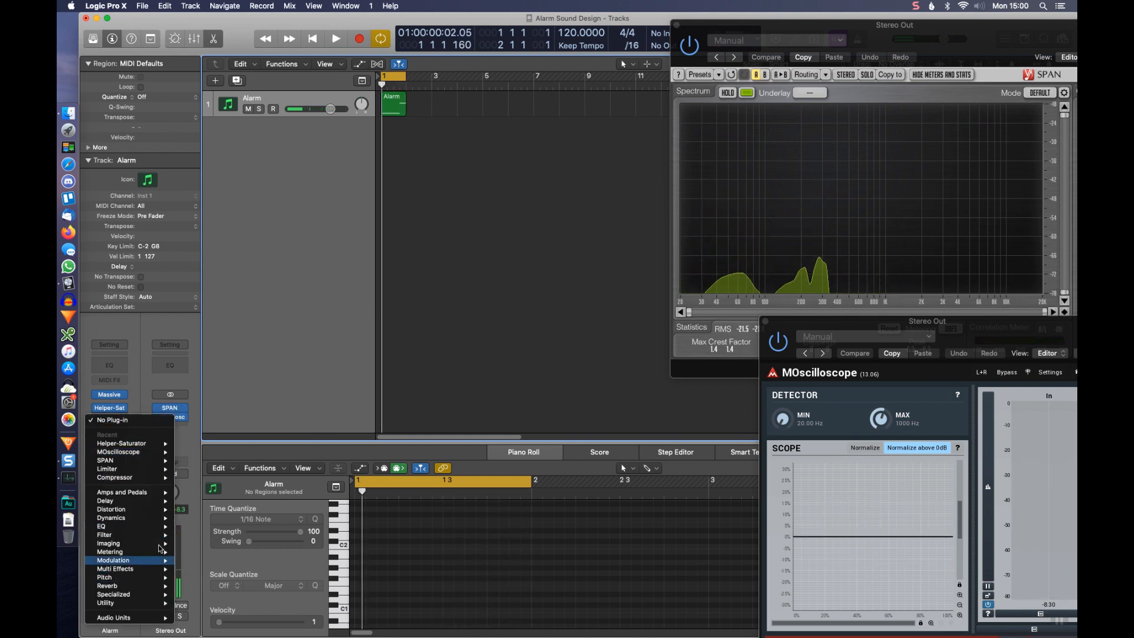
{"action": "mouse_move", "coordinate": [159, 617]}
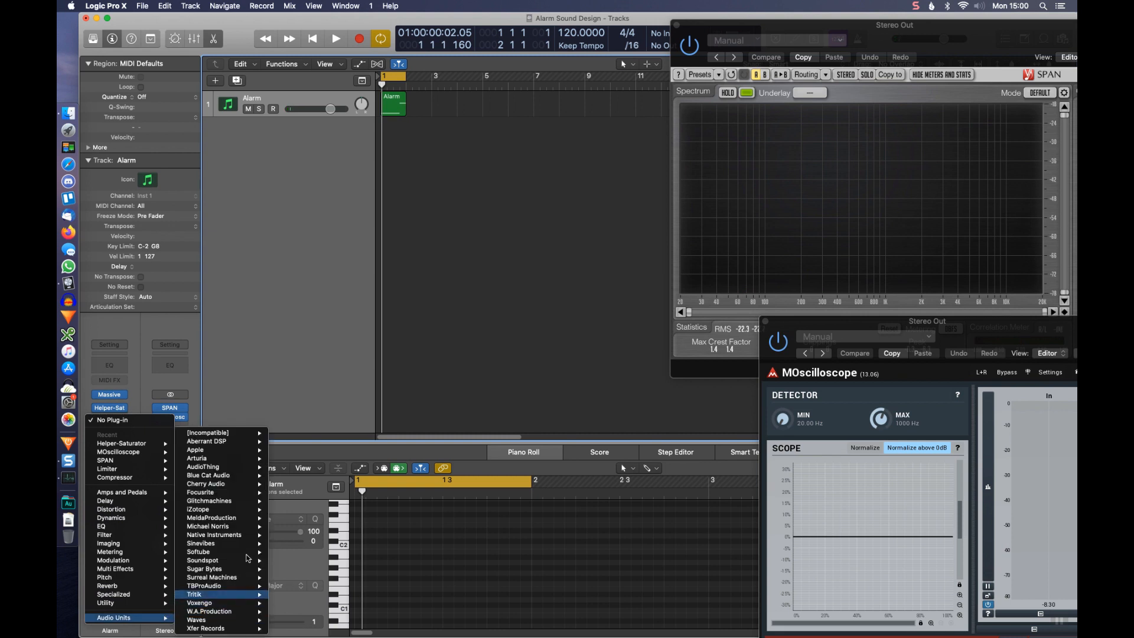
{"action": "mouse_move", "coordinate": [248, 551]}
{"action": "left_click", "coordinate": [376, 552]}
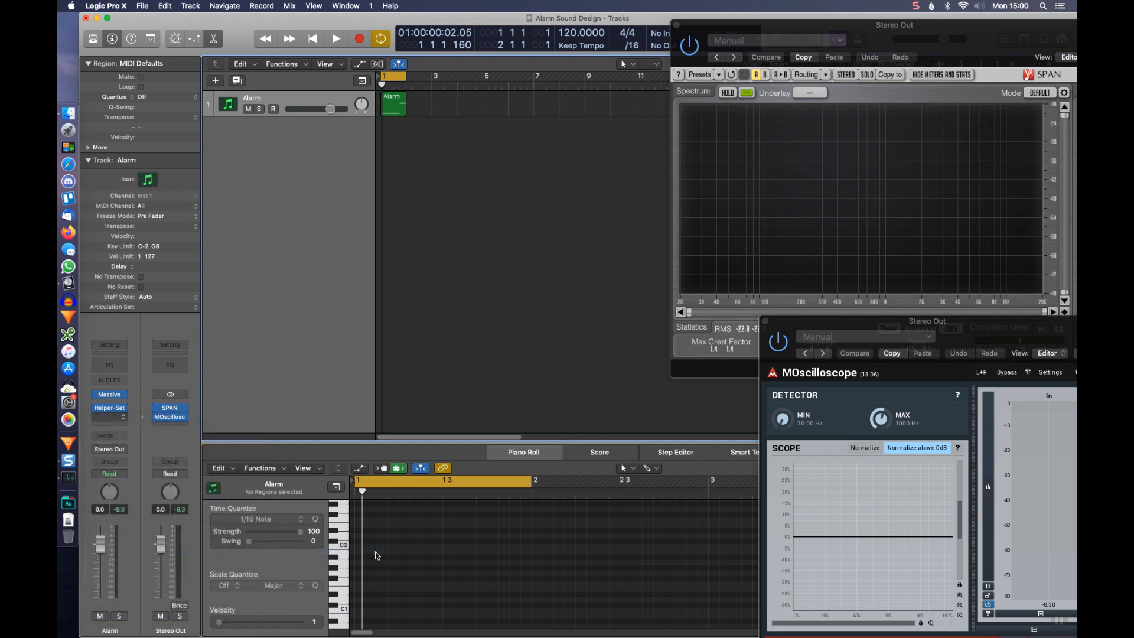
- Raise the saturation amount on the Softube Saturation Knob while the loop plays, with the Neutral saturation type kept, and close its window
{"action": "key", "text": "space"}
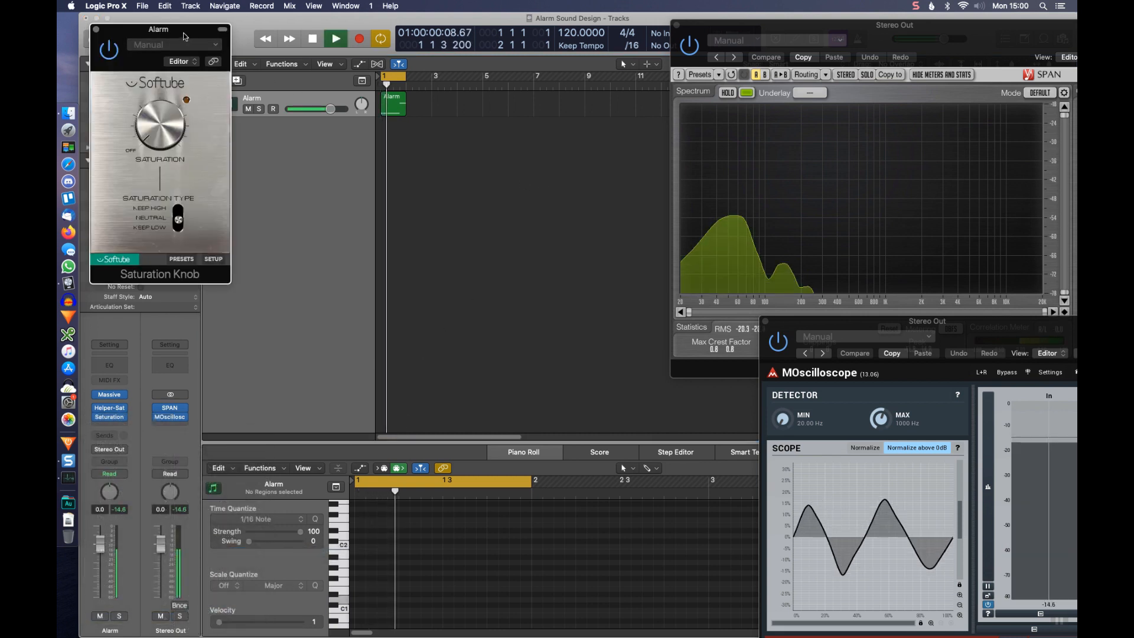
{"action": "left_click_drag", "start_coordinate": [183, 24], "coordinate": [346, 165]}
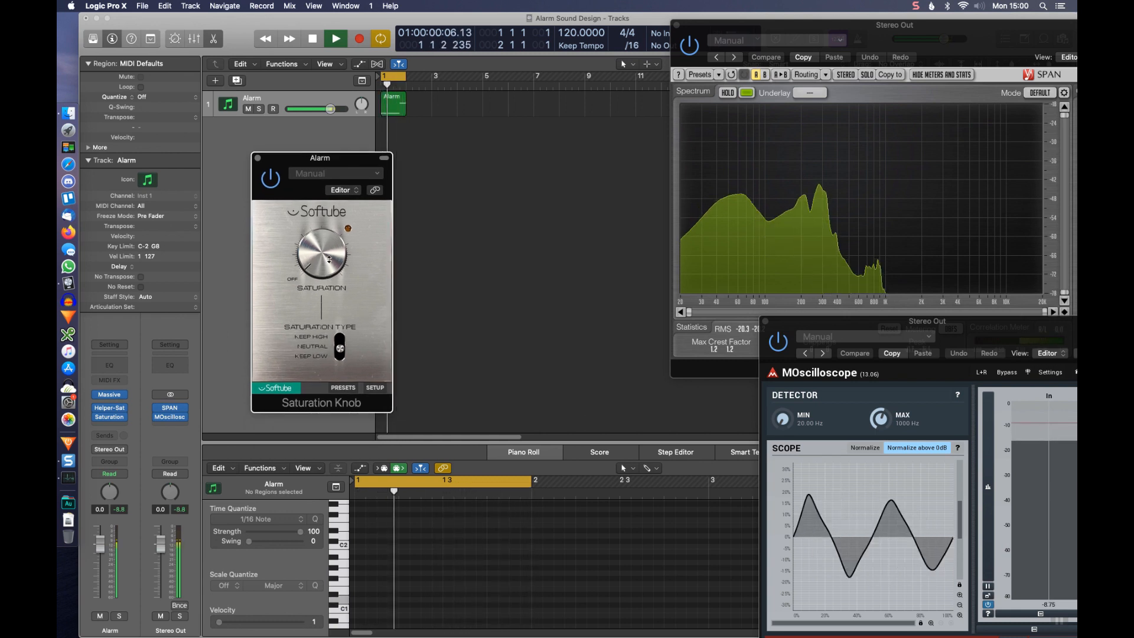
{"action": "left_click_drag", "start_coordinate": [333, 245], "coordinate": [336, 211]}
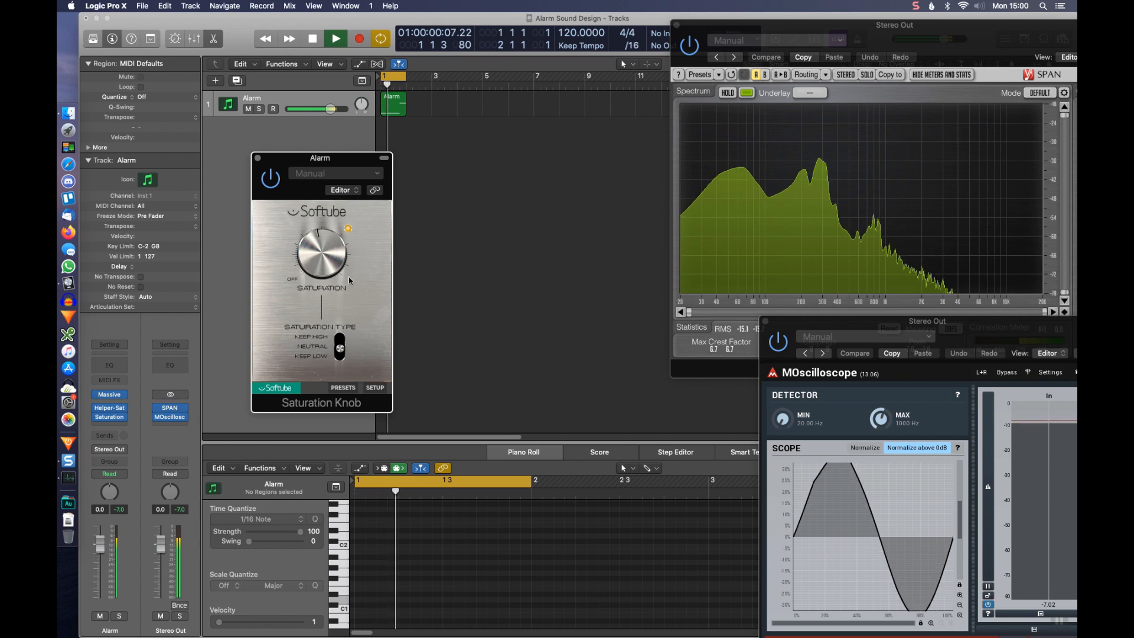
{"action": "left_click", "coordinate": [258, 157]}
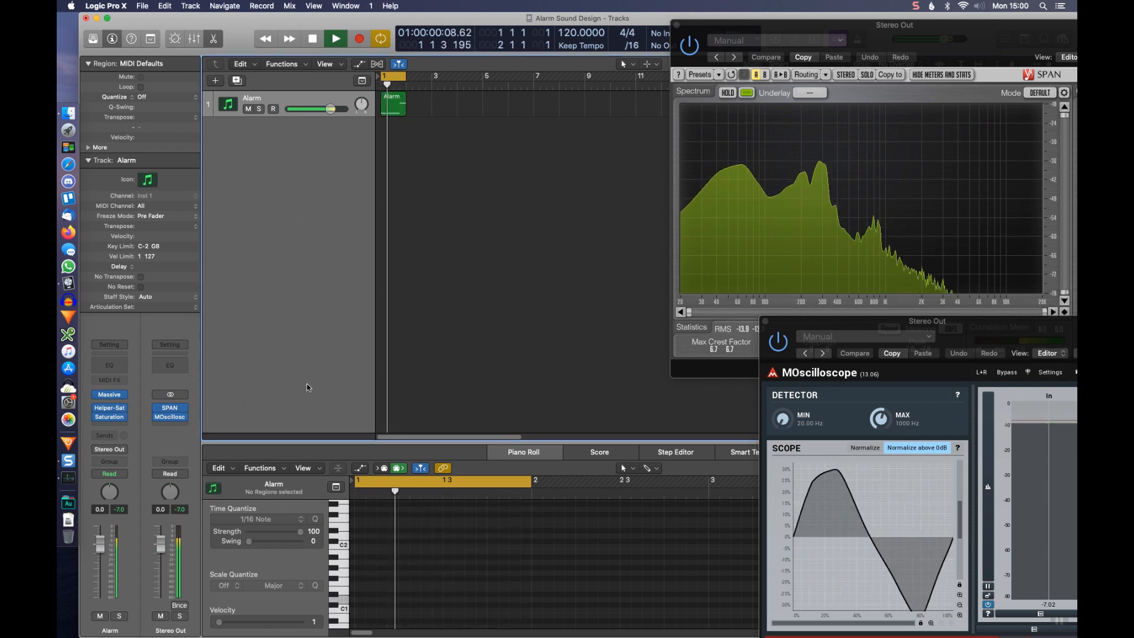
{"action": "key", "text": "space"}
- Insert Xfer Records OTT after Saturation Knob on the Alarm track and lower its Depth while the loop plays
{"action": "left_click", "coordinate": [110, 425]}
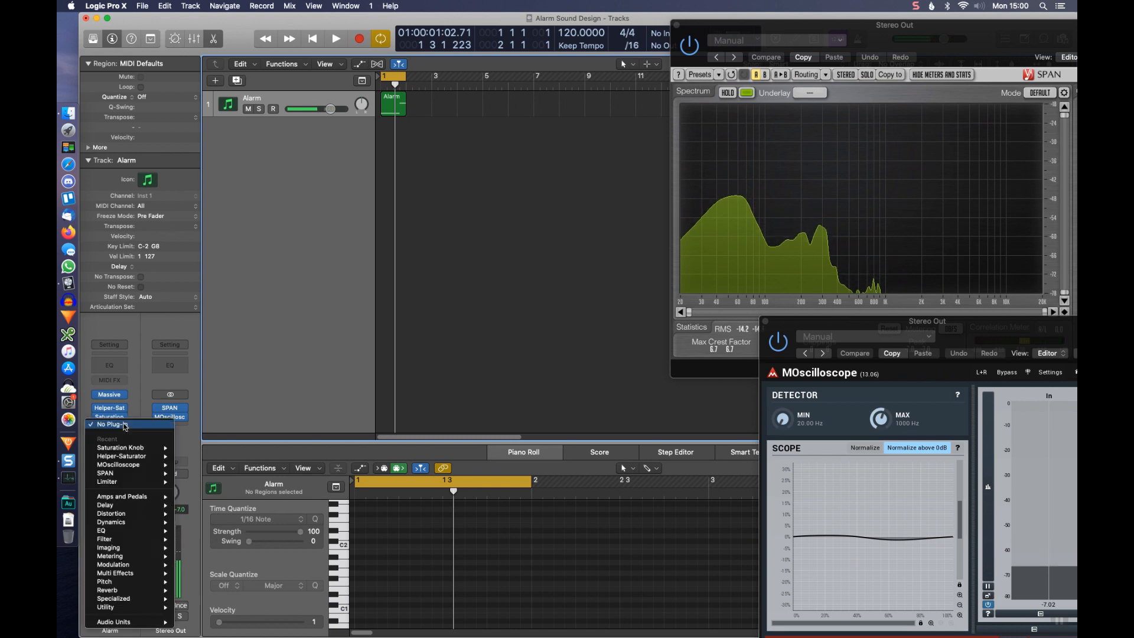
{"action": "mouse_move", "coordinate": [135, 622]}
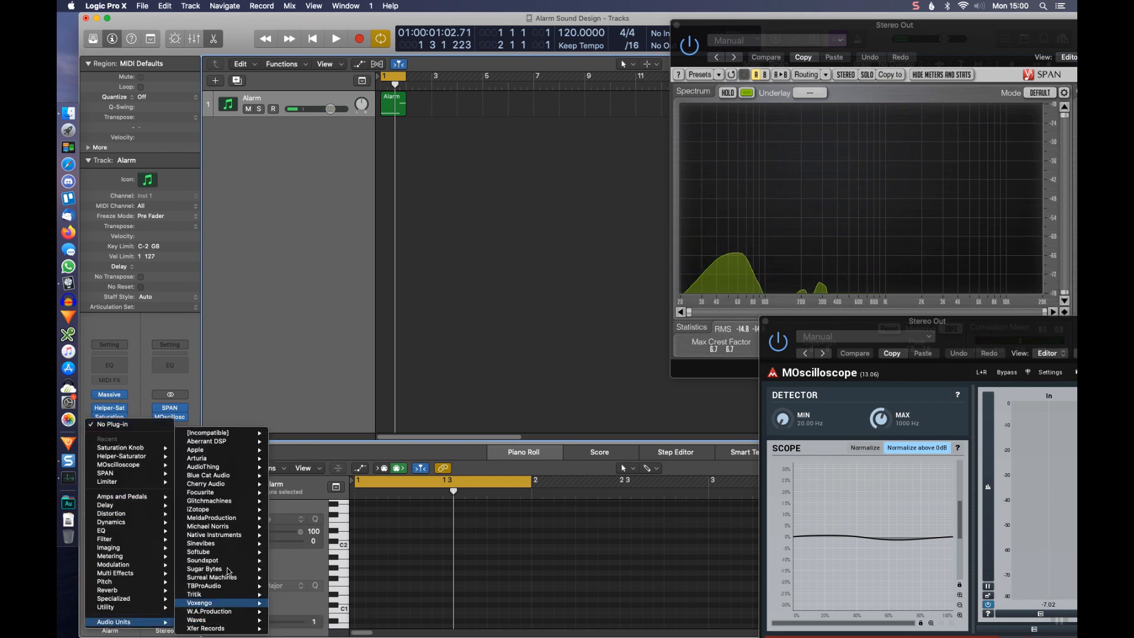
{"action": "mouse_move", "coordinate": [224, 628]}
{"action": "mouse_move", "coordinate": [301, 630]}
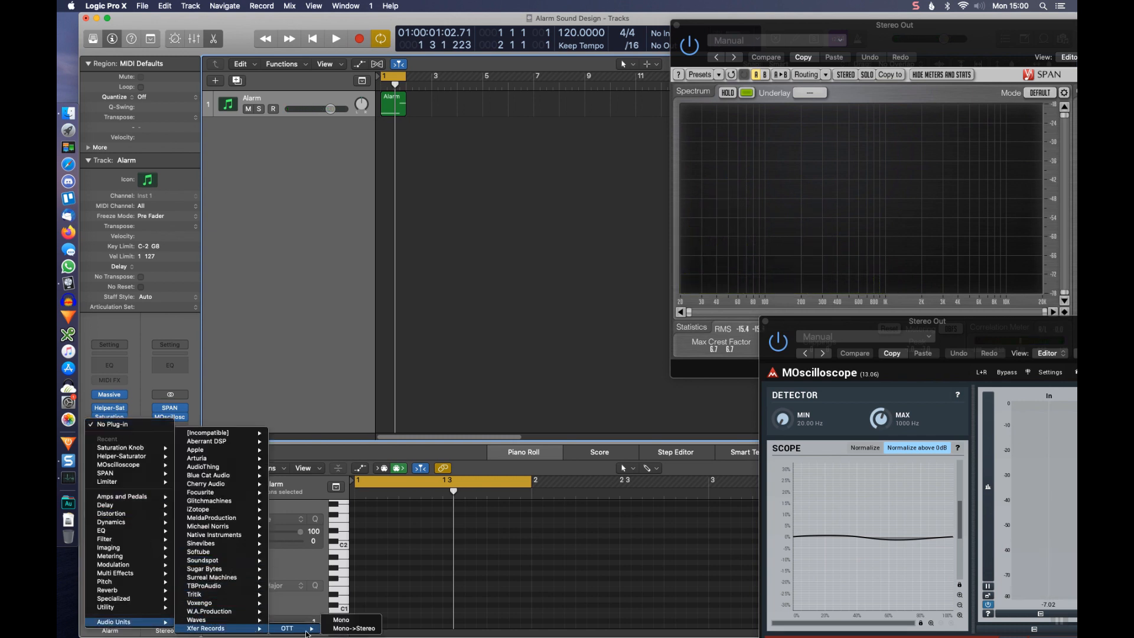
{"action": "left_click", "coordinate": [353, 624]}
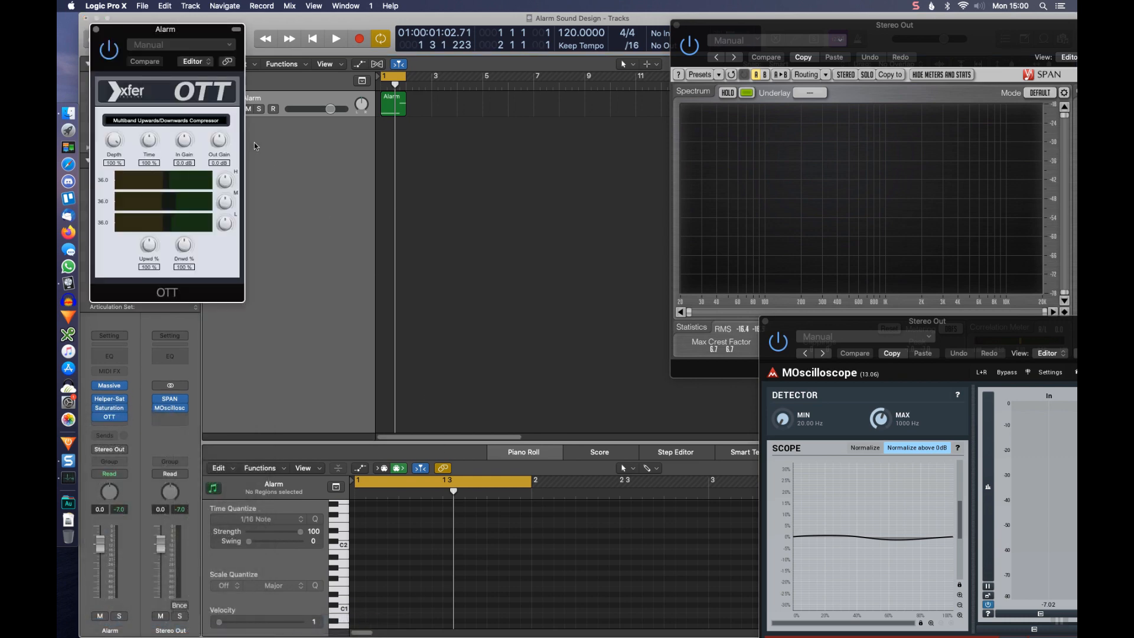
{"action": "left_click_drag", "start_coordinate": [182, 31], "coordinate": [308, 143]}
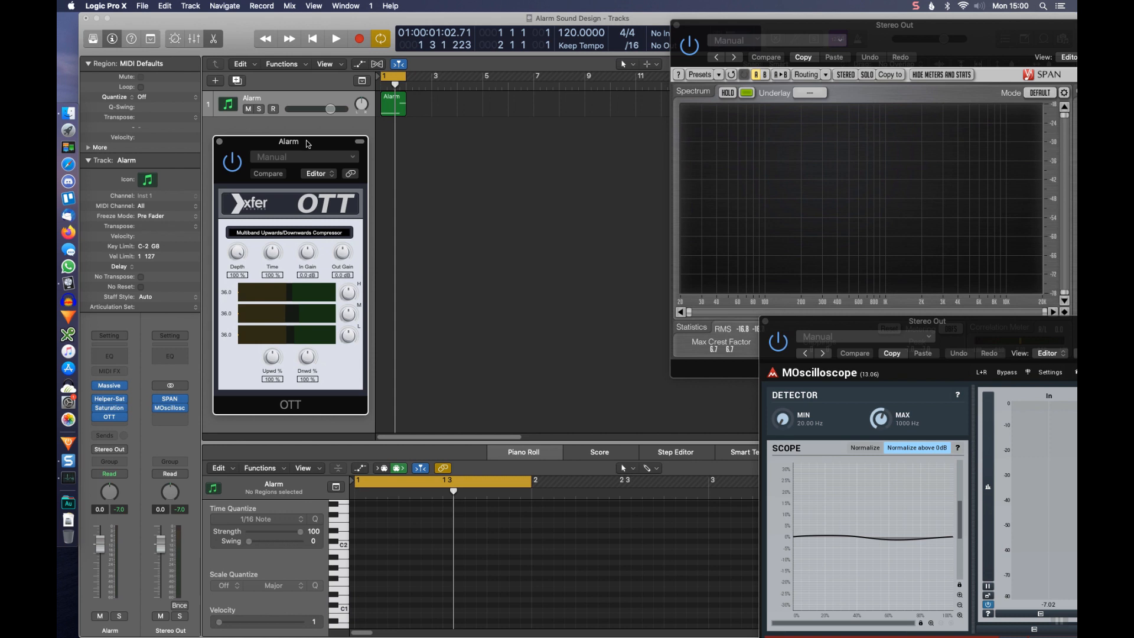
{"action": "key", "text": "space"}
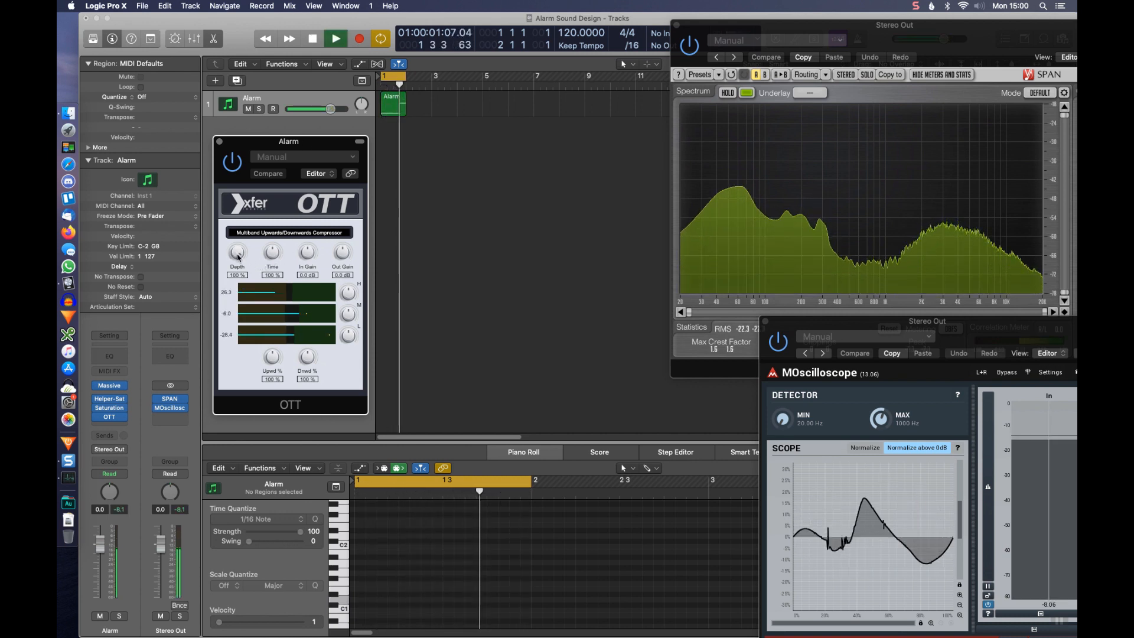
{"action": "left_click_drag", "start_coordinate": [238, 257], "coordinate": [253, 301]}
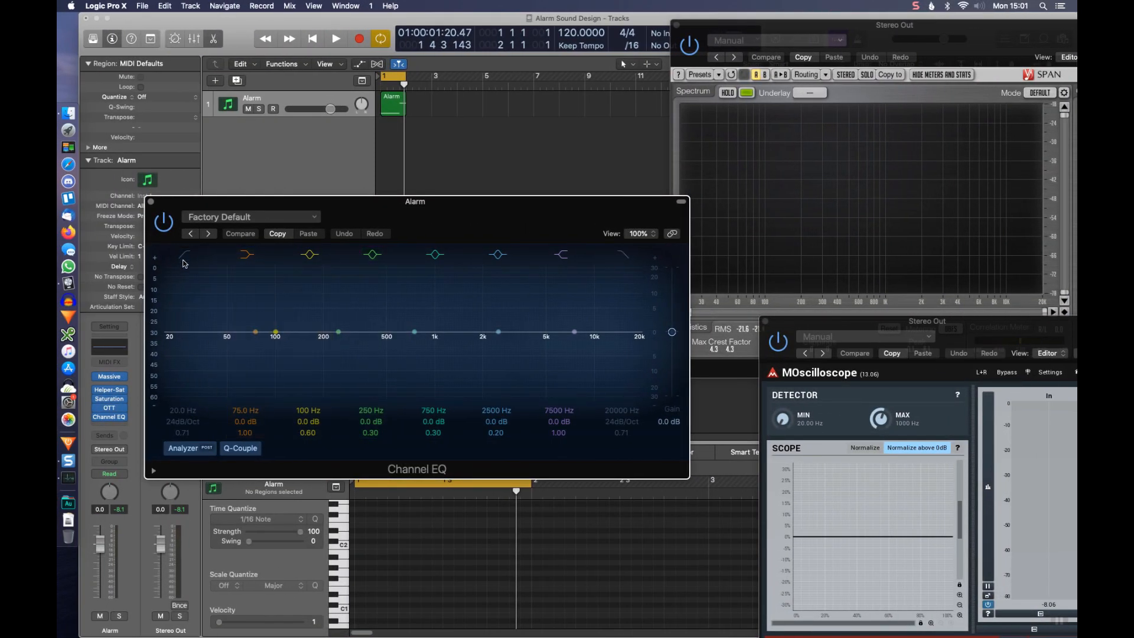
- Enable the 20 Hz low-cut band in the Alarm track's Channel EQ and start the loop
{"action": "left_click", "coordinate": [184, 259]}
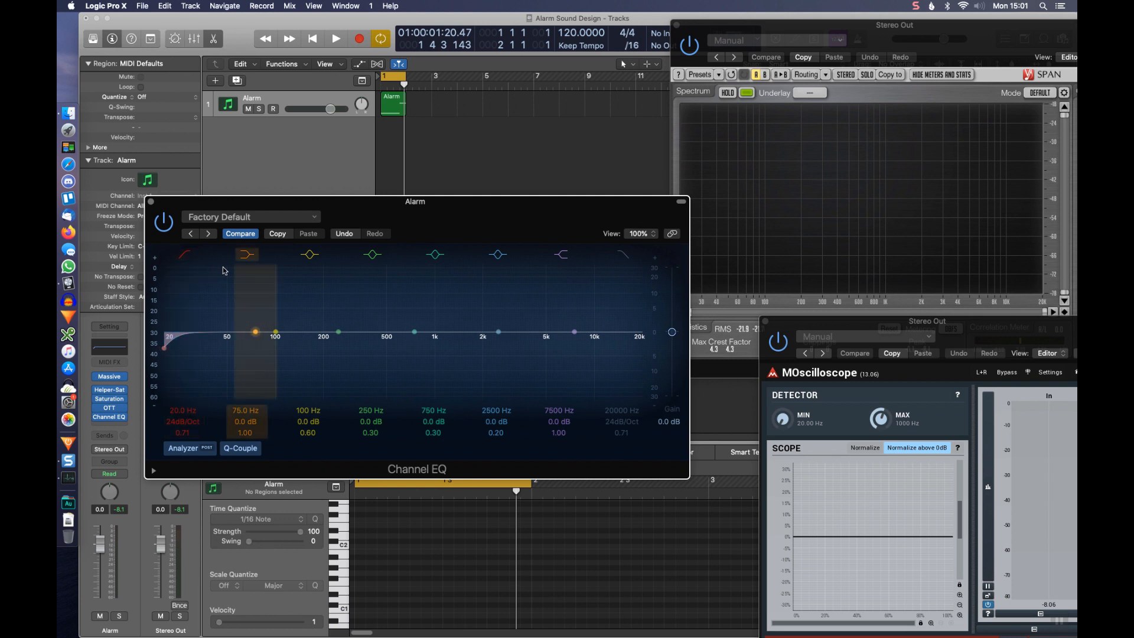
{"action": "left_click_drag", "start_coordinate": [452, 207], "coordinate": [454, 217]}
{"action": "key", "text": "space"}
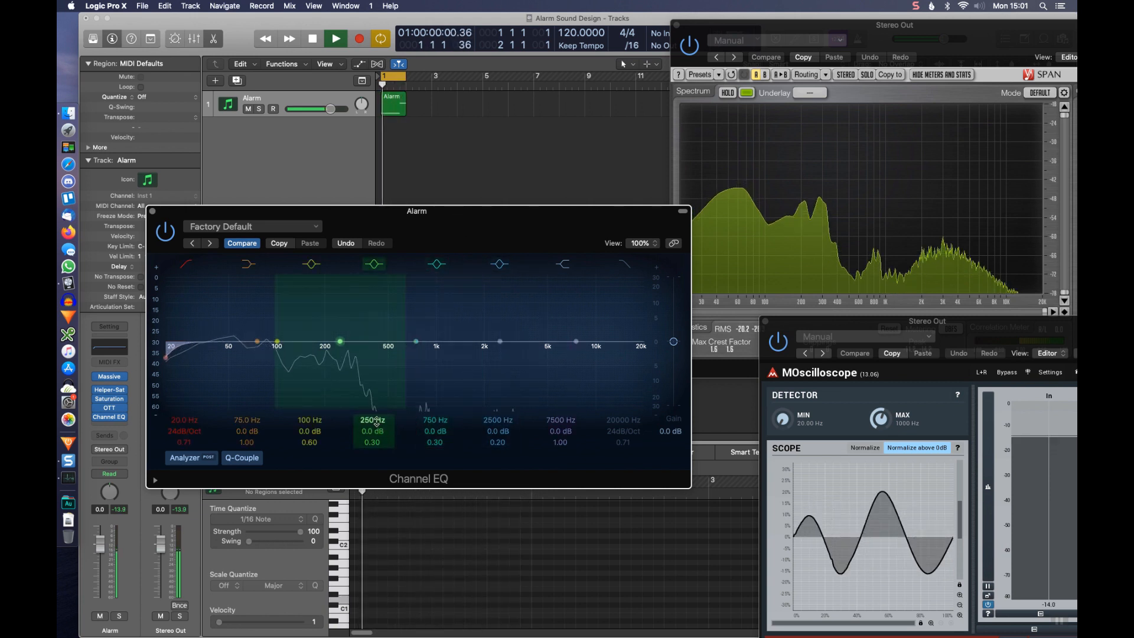
- Set the fourth Channel EQ band to a 120 Hz boost of +14.5 dB with a Q of 1.90
{"action": "left_click_drag", "start_coordinate": [336, 341], "coordinate": [310, 342]}
{"action": "mouse_move", "coordinate": [379, 431]}
{"action": "left_mouse_down"}
{"action": "mouse_move", "coordinate": [378, 413]}
{"action": "mouse_move", "coordinate": [377, 440]}
{"action": "mouse_move", "coordinate": [377, 424]}
{"action": "left_mouse_up"}
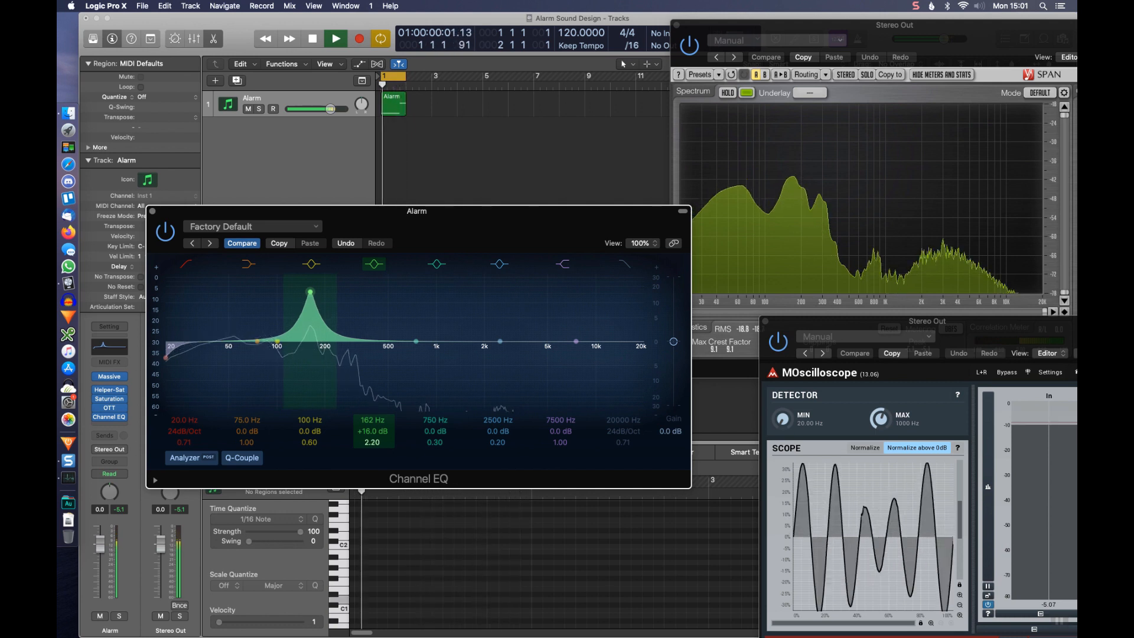
{"action": "left_click_drag", "start_coordinate": [373, 420], "coordinate": [372, 427]}
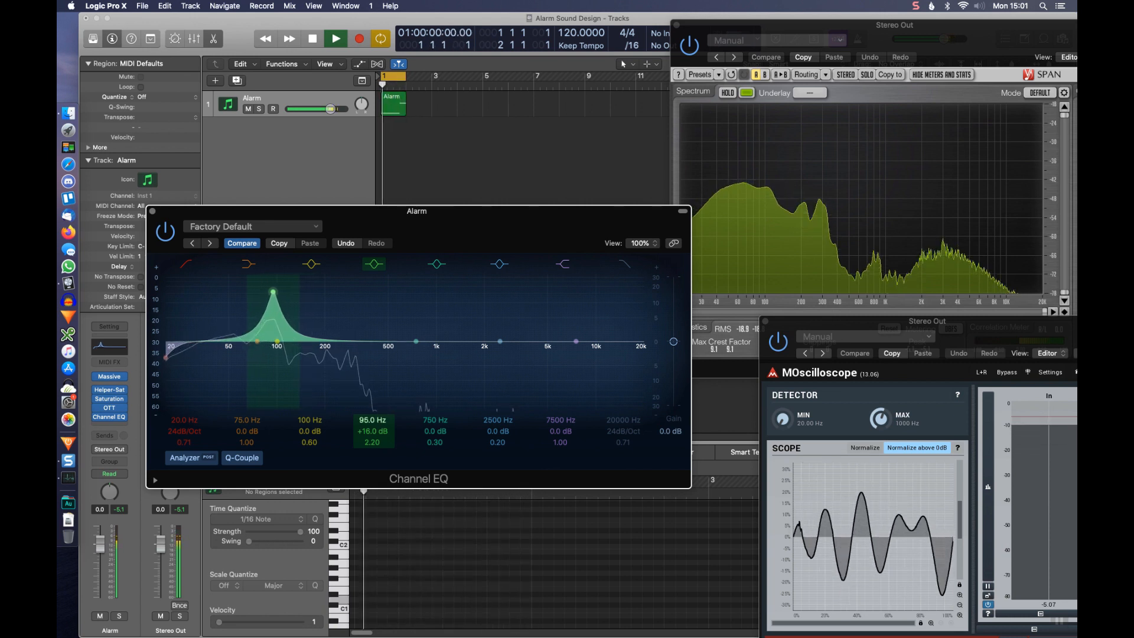
{"action": "left_click_drag", "start_coordinate": [372, 426], "coordinate": [372, 425]}
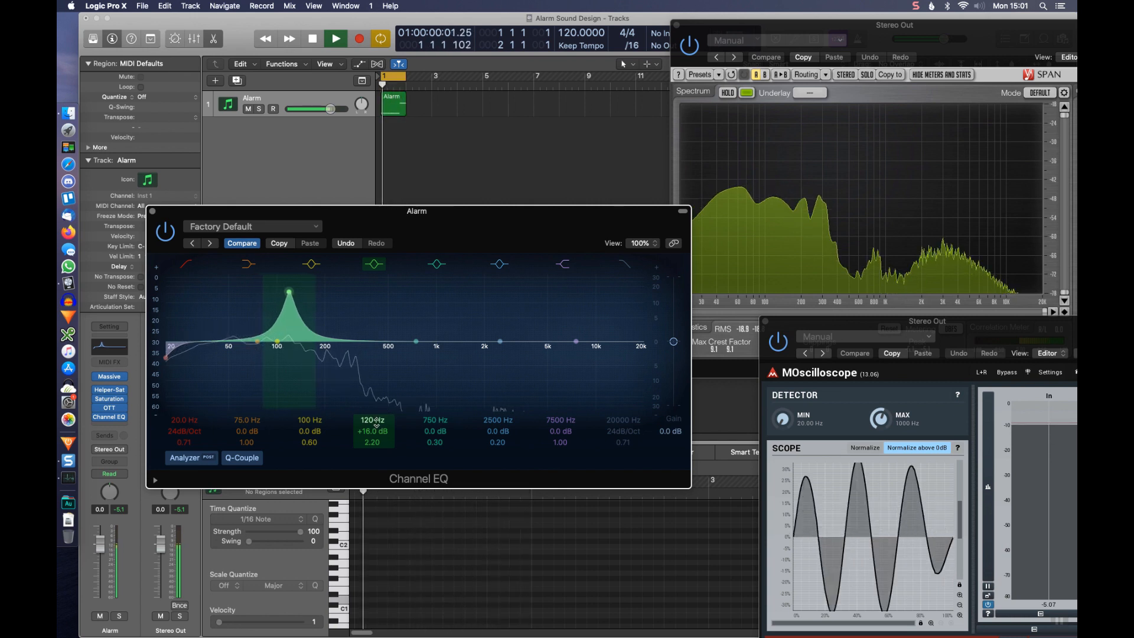
{"action": "mouse_move", "coordinate": [377, 433]}
{"action": "left_mouse_down"}
{"action": "mouse_move", "coordinate": [377, 467]}
{"action": "mouse_move", "coordinate": [374, 428]}
{"action": "left_mouse_up"}
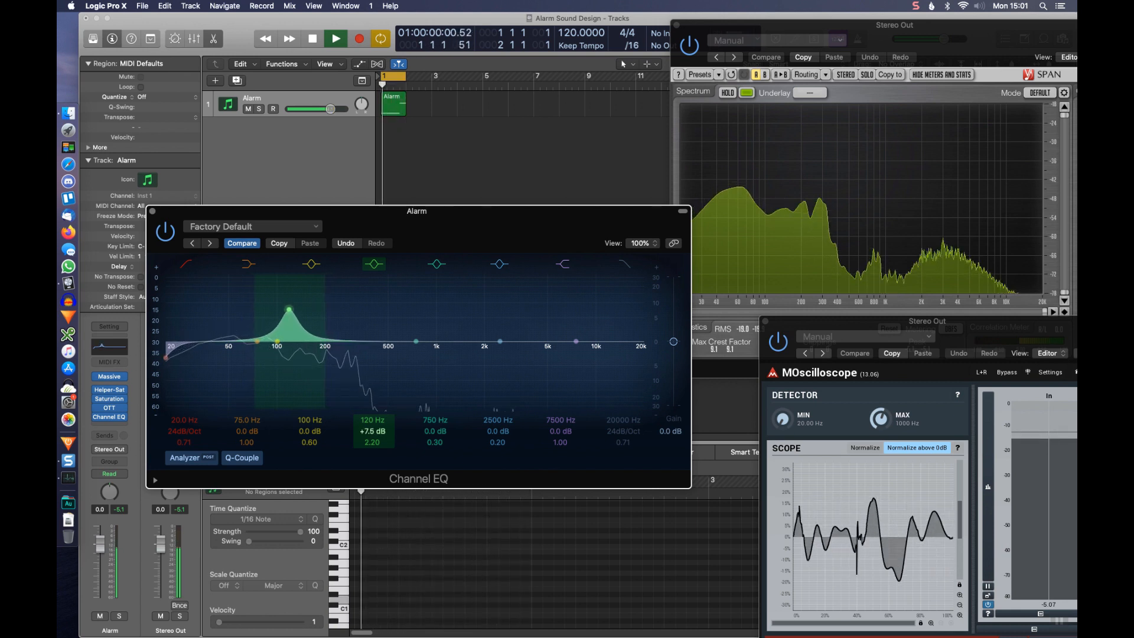
{"action": "left_click_drag", "start_coordinate": [372, 430], "coordinate": [372, 429]}
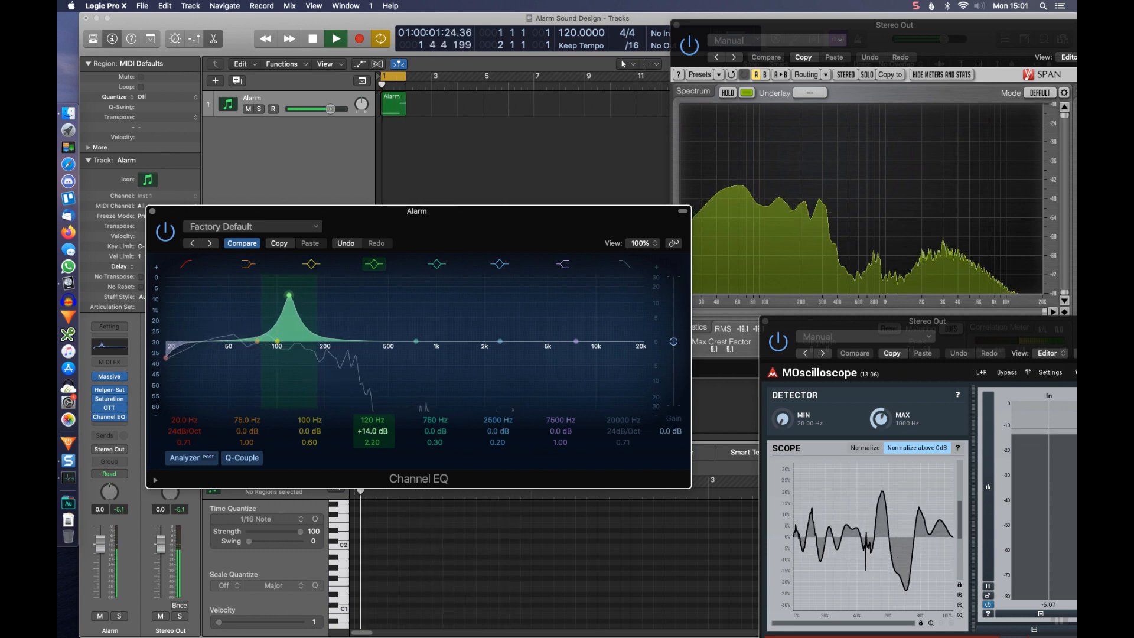
{"action": "left_click_drag", "start_coordinate": [378, 434], "coordinate": [377, 437]}
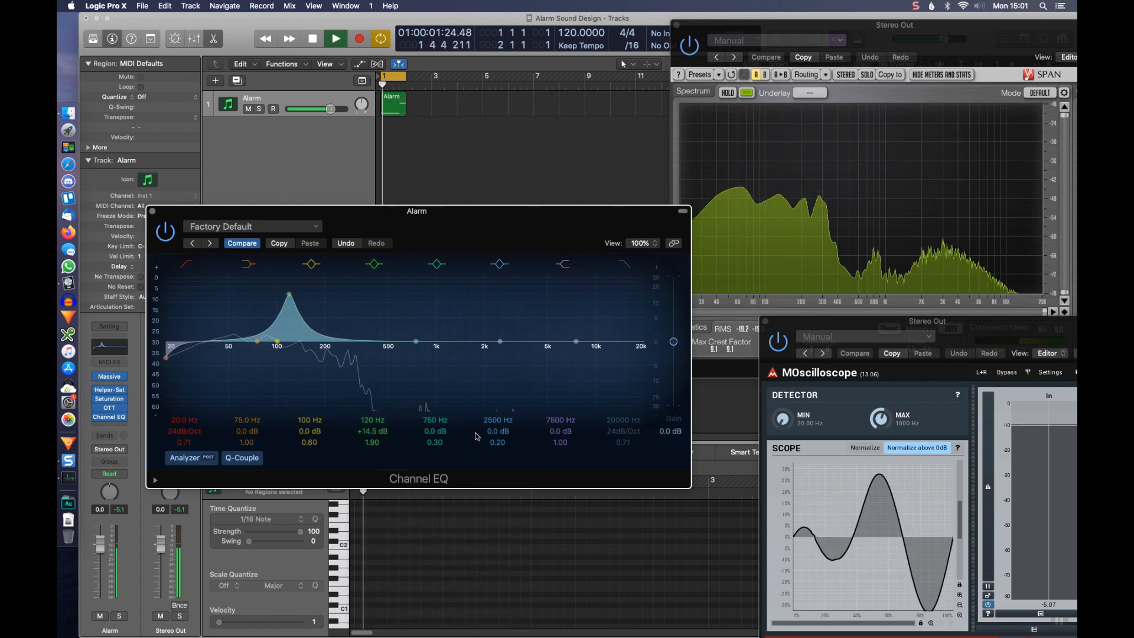
- Cut the fifth EQ band by 22.5 dB at 200 Hz, boost the sixth by 7.0 dB at 2850 Hz with Q 0.37, and close Channel EQ
{"action": "left_click_drag", "start_coordinate": [435, 421], "coordinate": [440, 469]}
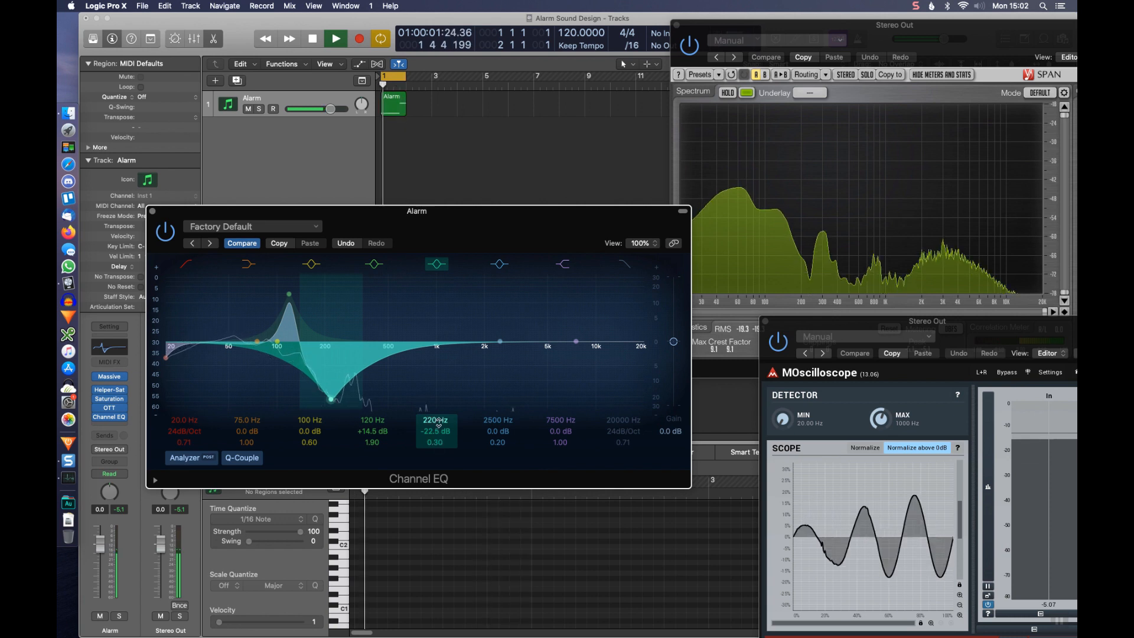
{"action": "left_click_drag", "start_coordinate": [435, 422], "coordinate": [436, 428]}
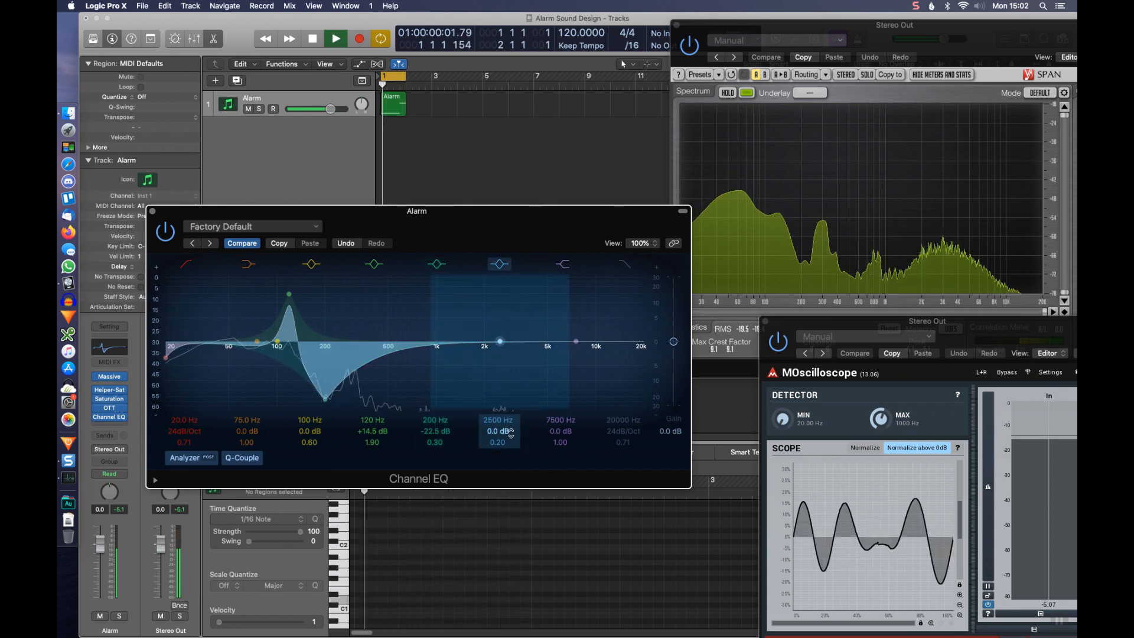
{"action": "left_click_drag", "start_coordinate": [507, 432], "coordinate": [507, 407]}
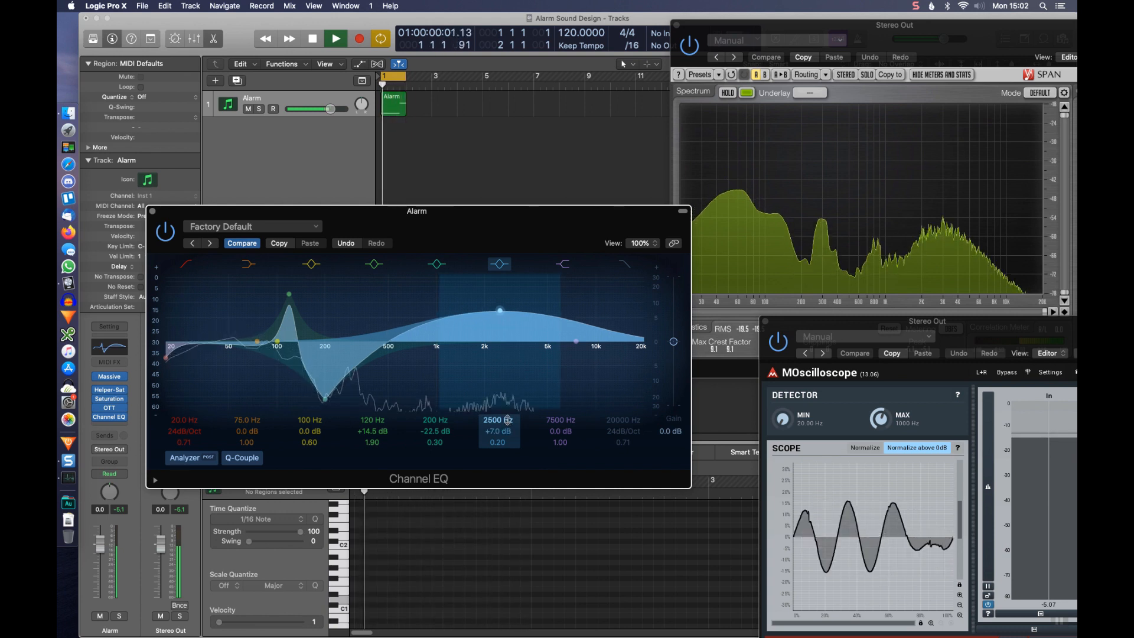
{"action": "left_click_drag", "start_coordinate": [507, 419], "coordinate": [507, 413]}
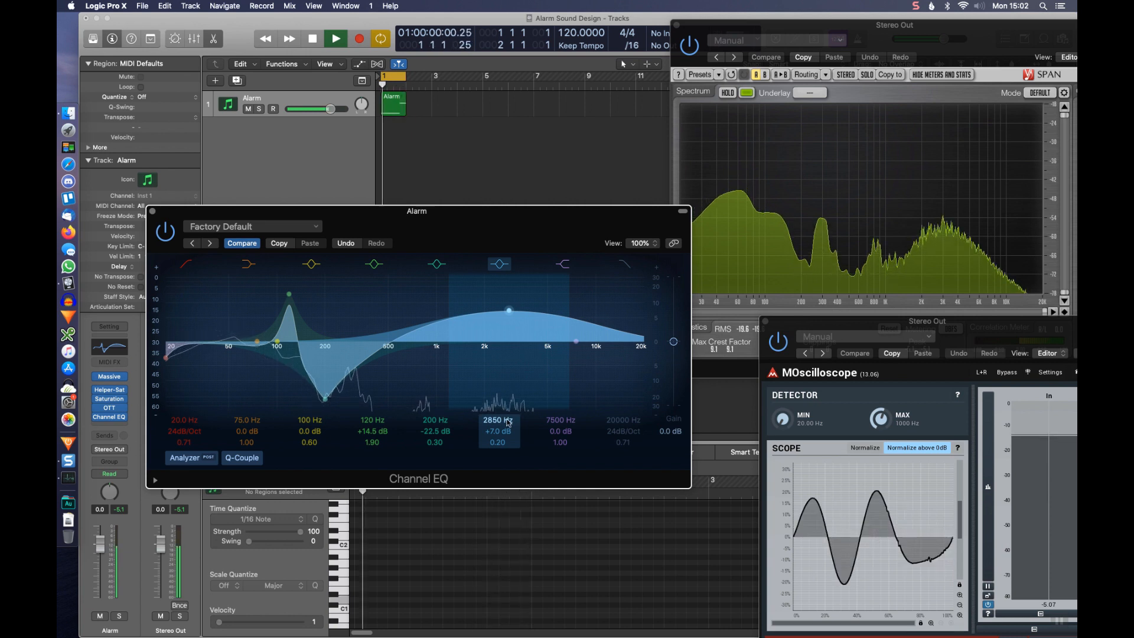
{"action": "left_click_drag", "start_coordinate": [508, 443], "coordinate": [508, 434]}
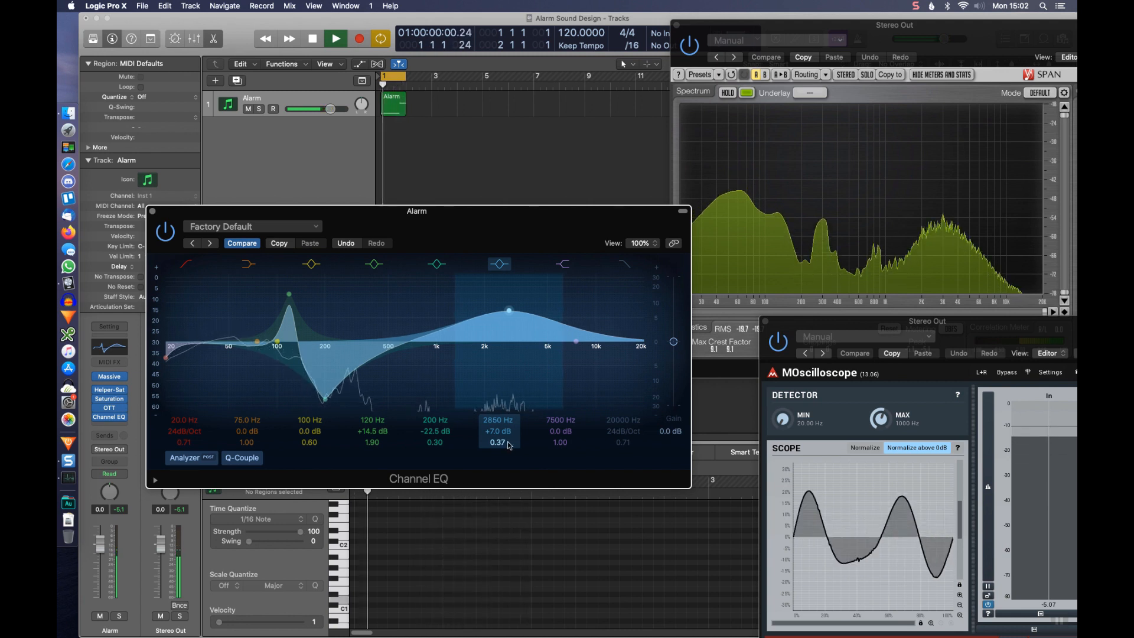
{"action": "left_click", "coordinate": [153, 212]}
{"action": "key", "text": "space"}
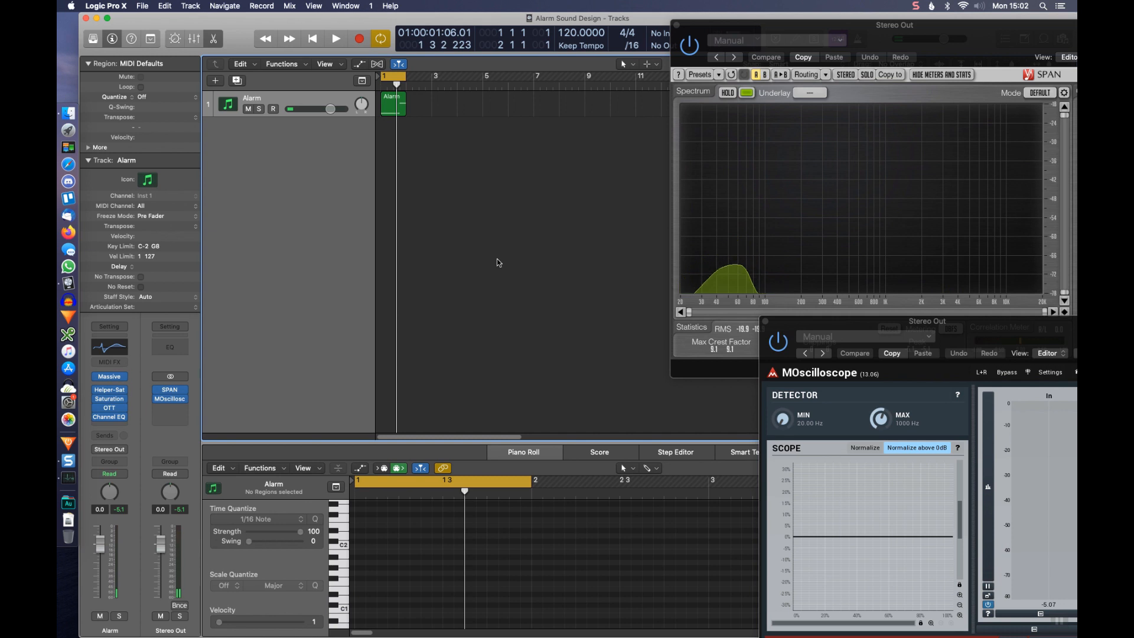
- Insert a second Xfer Records OTT after Channel EQ on the Alarm track and audition it at 100 % Depth before closing its window
{"action": "left_click", "coordinate": [125, 426]}
{"action": "mouse_move", "coordinate": [161, 625]}
{"action": "mouse_move", "coordinate": [301, 632]}
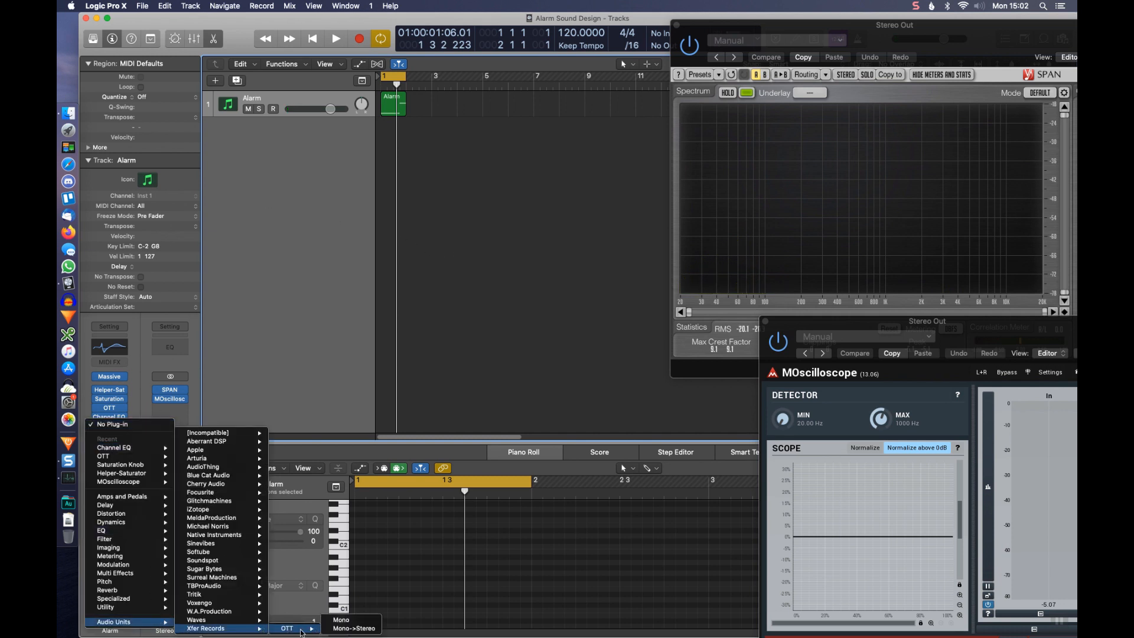
{"action": "left_click", "coordinate": [346, 620]}
{"action": "left_click_drag", "start_coordinate": [195, 31], "coordinate": [480, 142]}
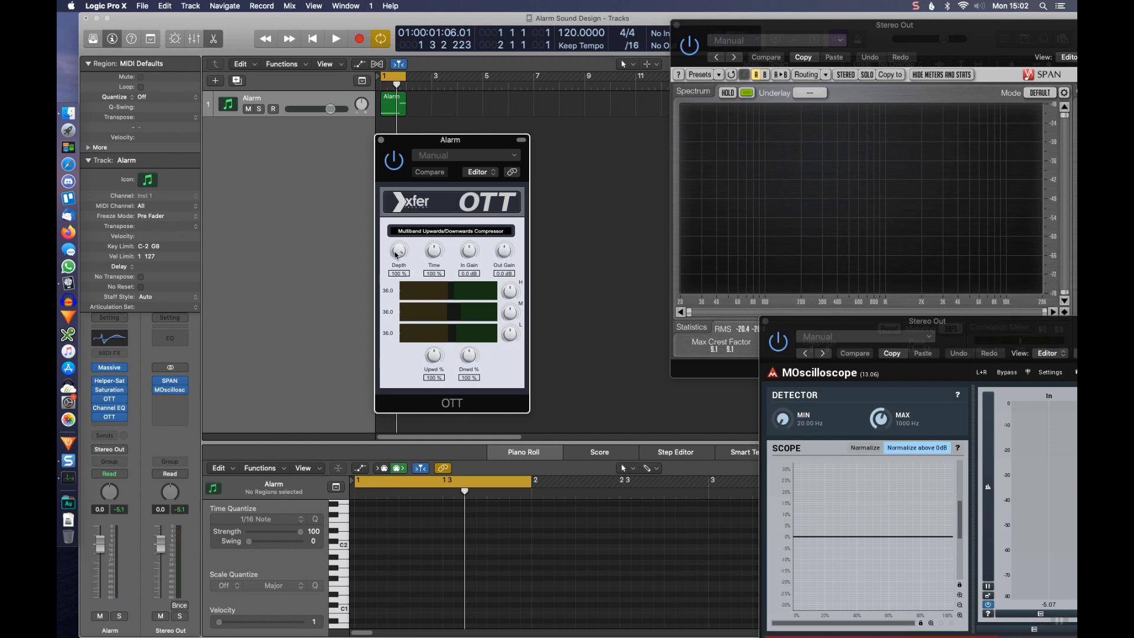
{"action": "key", "text": "space"}
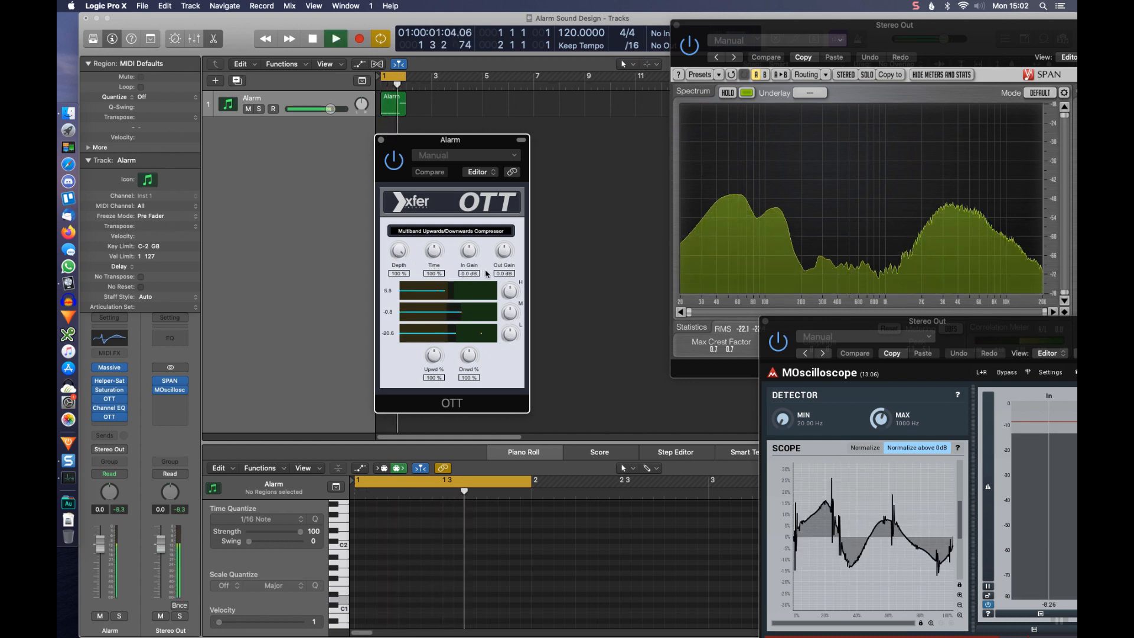
{"action": "left_click", "coordinate": [381, 141]}
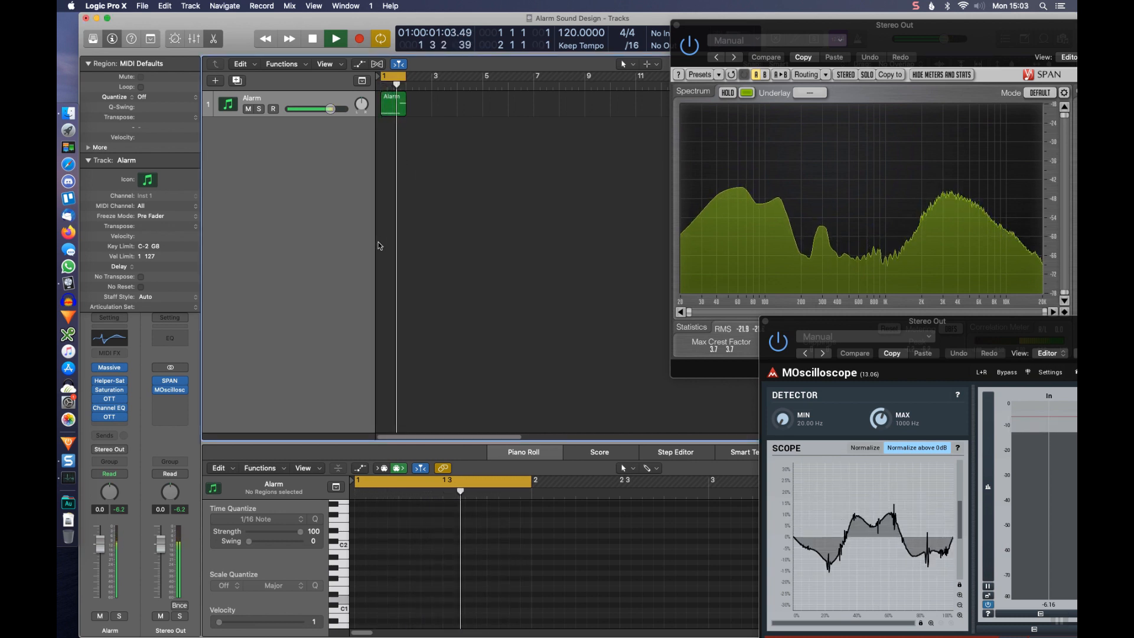
- Insert Tritik Krush after the second OTT on the Alarm track and set its drive to 23.7 %
{"action": "left_click", "coordinate": [126, 426]}
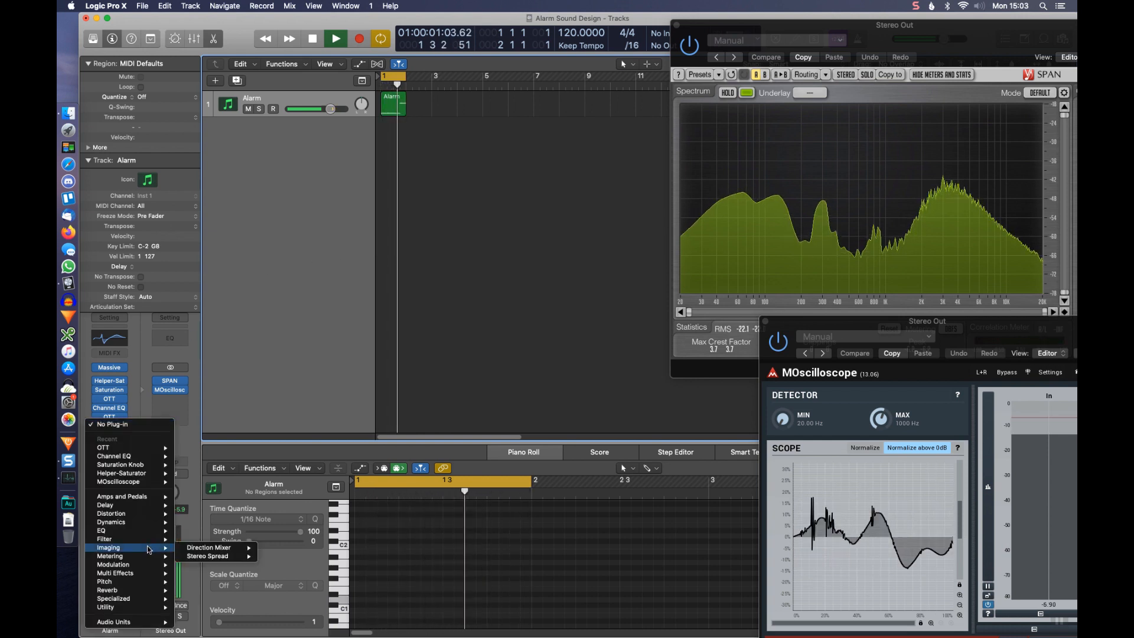
{"action": "mouse_move", "coordinate": [159, 623]}
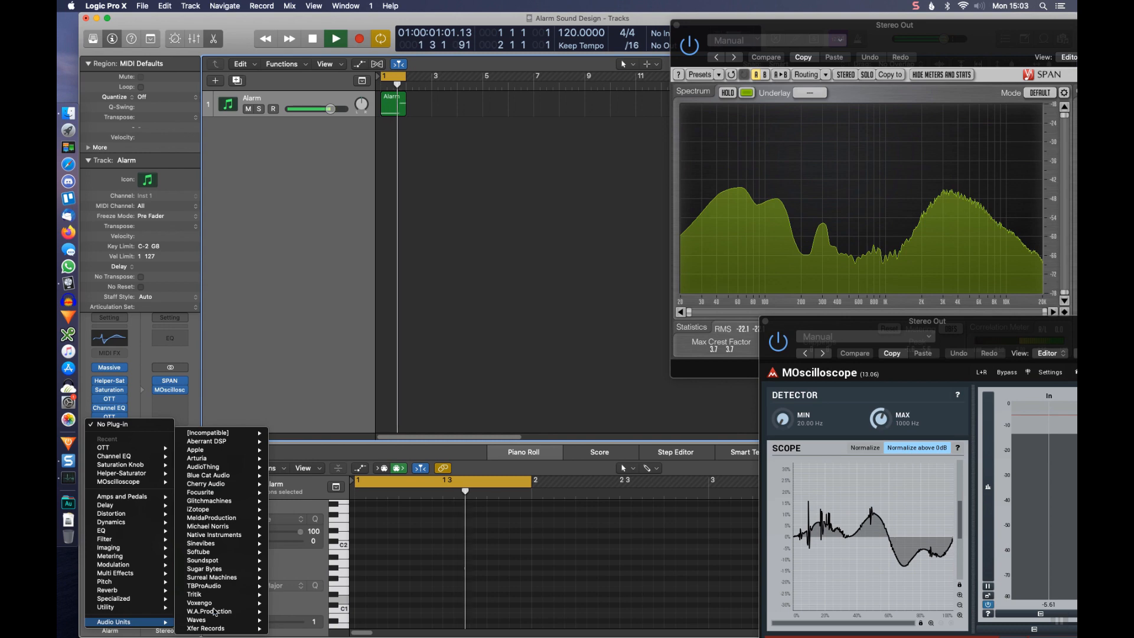
{"action": "mouse_move", "coordinate": [224, 594]}
{"action": "mouse_move", "coordinate": [292, 595]}
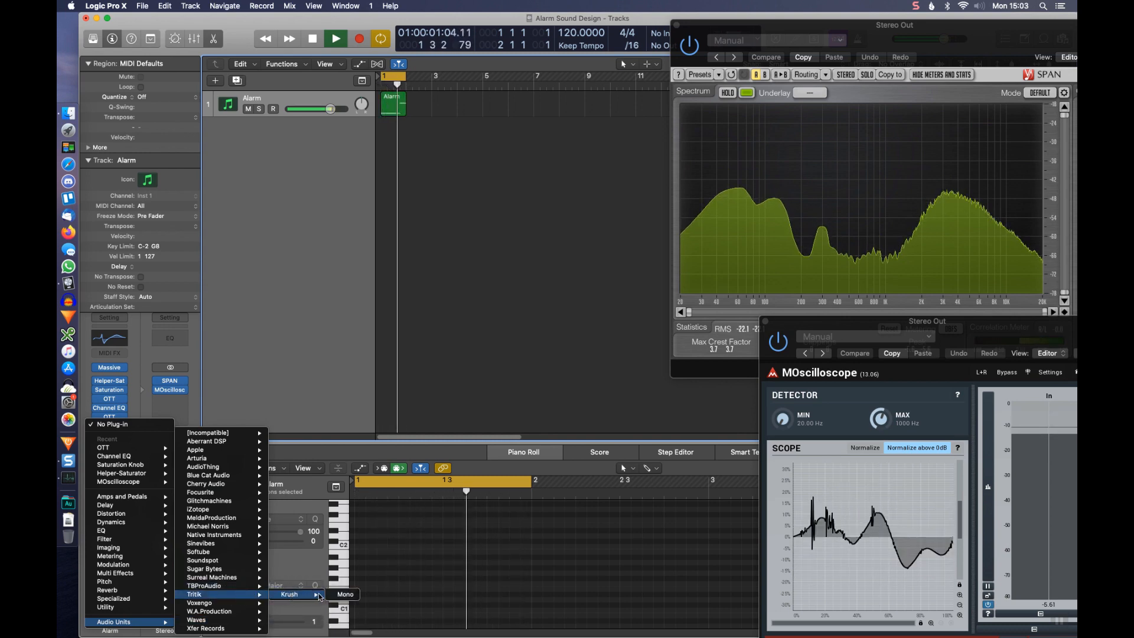
{"action": "left_click", "coordinate": [343, 595]}
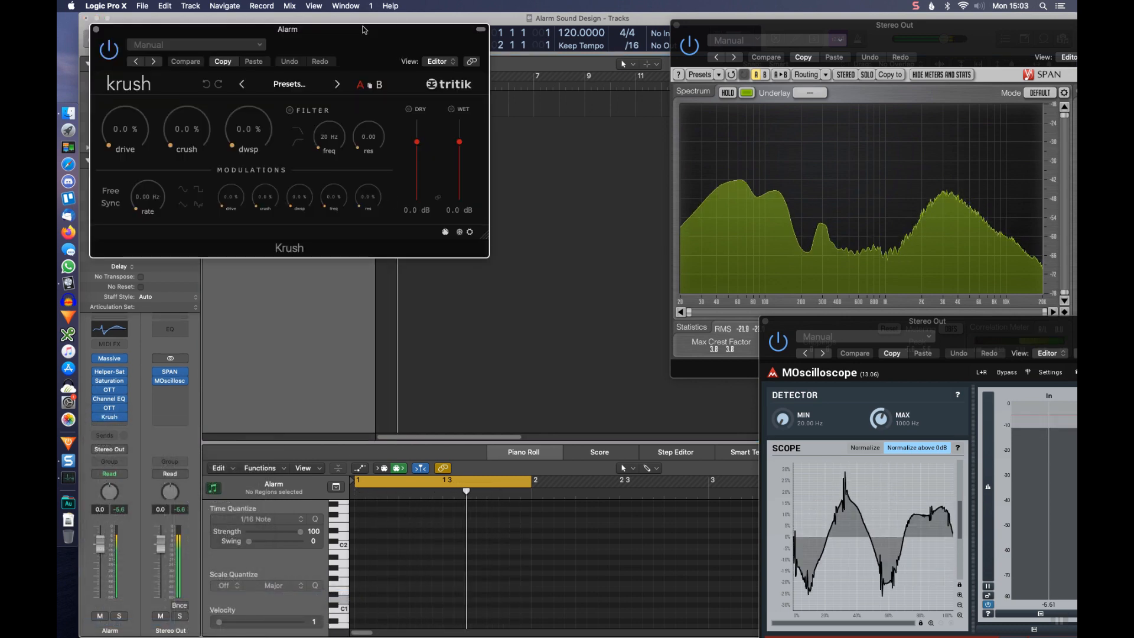
{"action": "left_click_drag", "start_coordinate": [458, 164], "coordinate": [497, 192]}
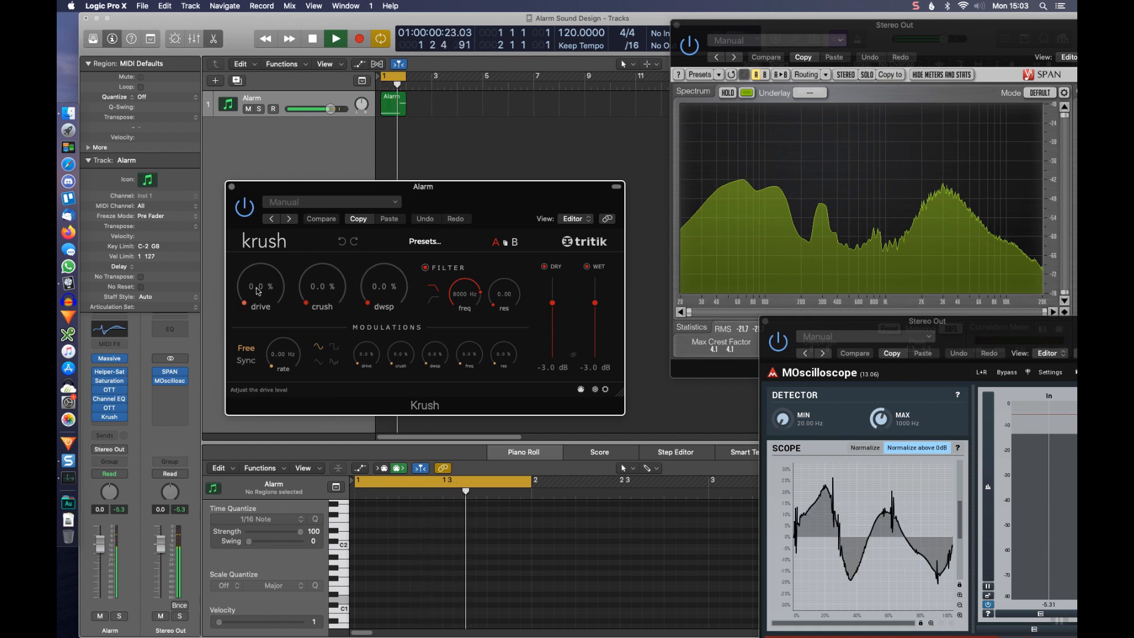
{"action": "left_click_drag", "start_coordinate": [258, 290], "coordinate": [265, 257]}
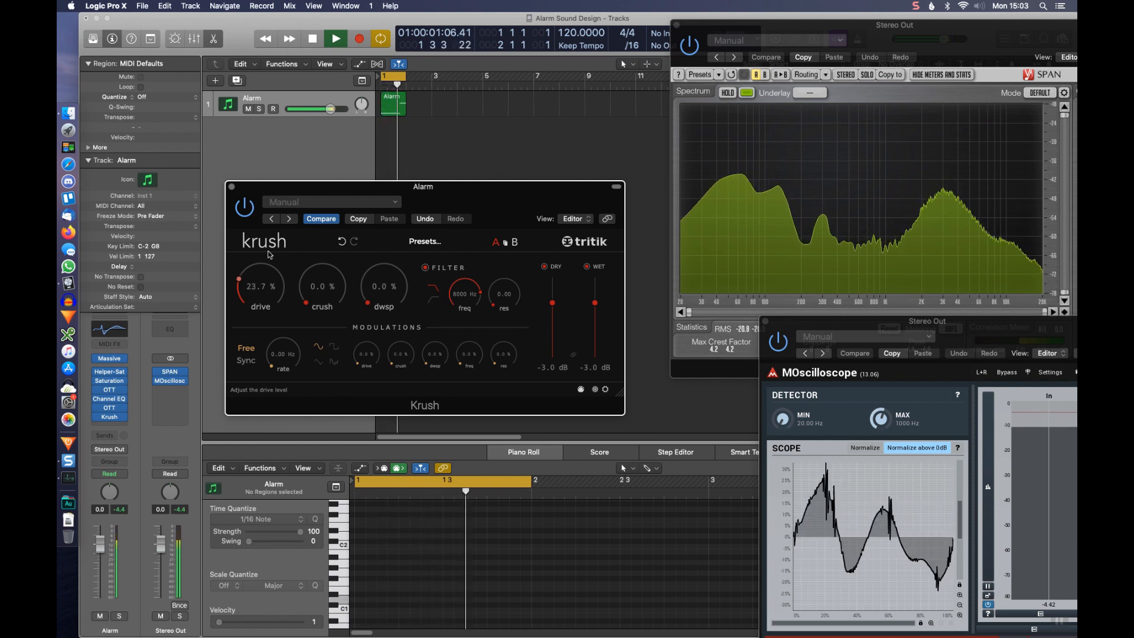
- Set Krush's drive to 23.9 %, downsampling to 23.3 % and filter frequency to 7657 Hz, and close its window
{"action": "left_click_drag", "start_coordinate": [271, 250], "coordinate": [273, 254]}
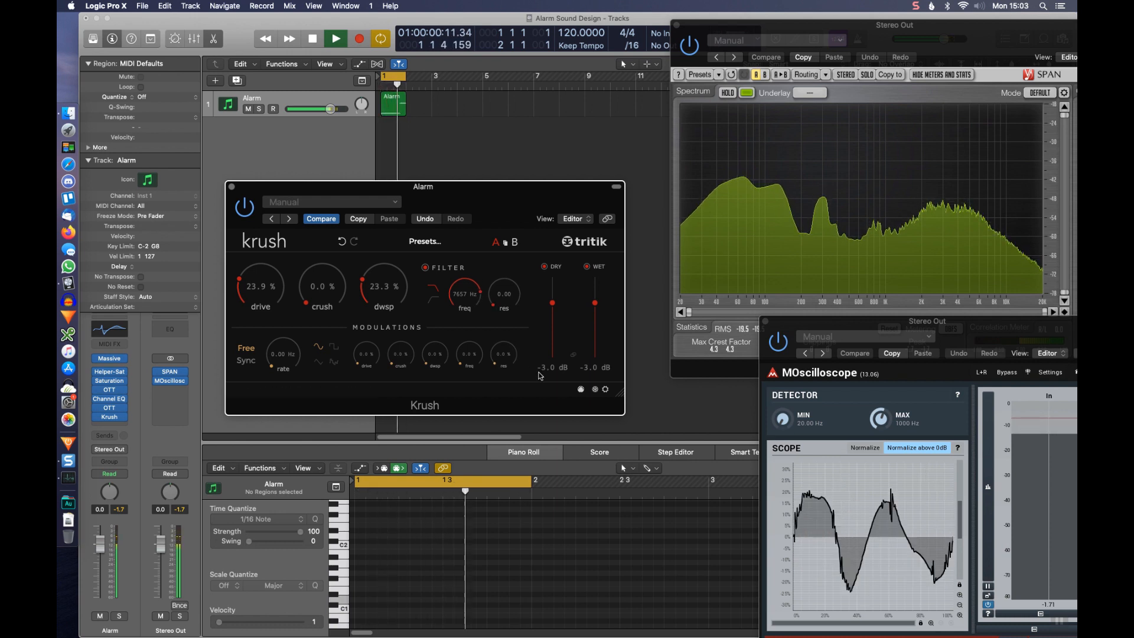
{"action": "left_click", "coordinate": [232, 187]}
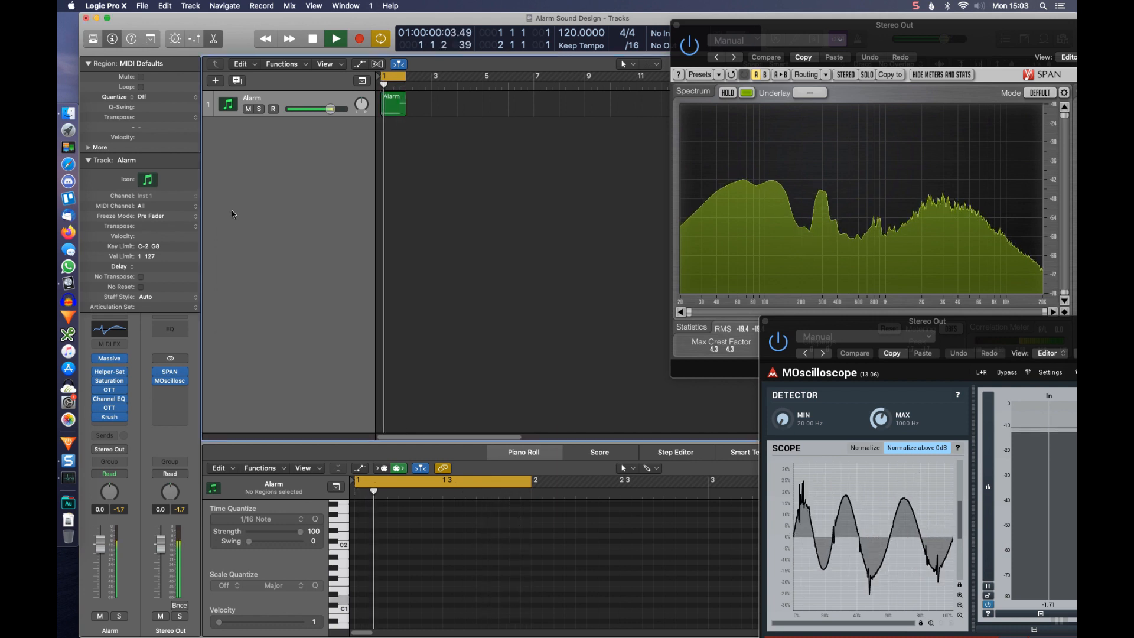
- Insert a mono Overdrive after Krush on the Alarm track, set Tone to 20000 Hz and Drive to 3.00 dB, and close it
{"action": "left_click", "coordinate": [118, 425]}
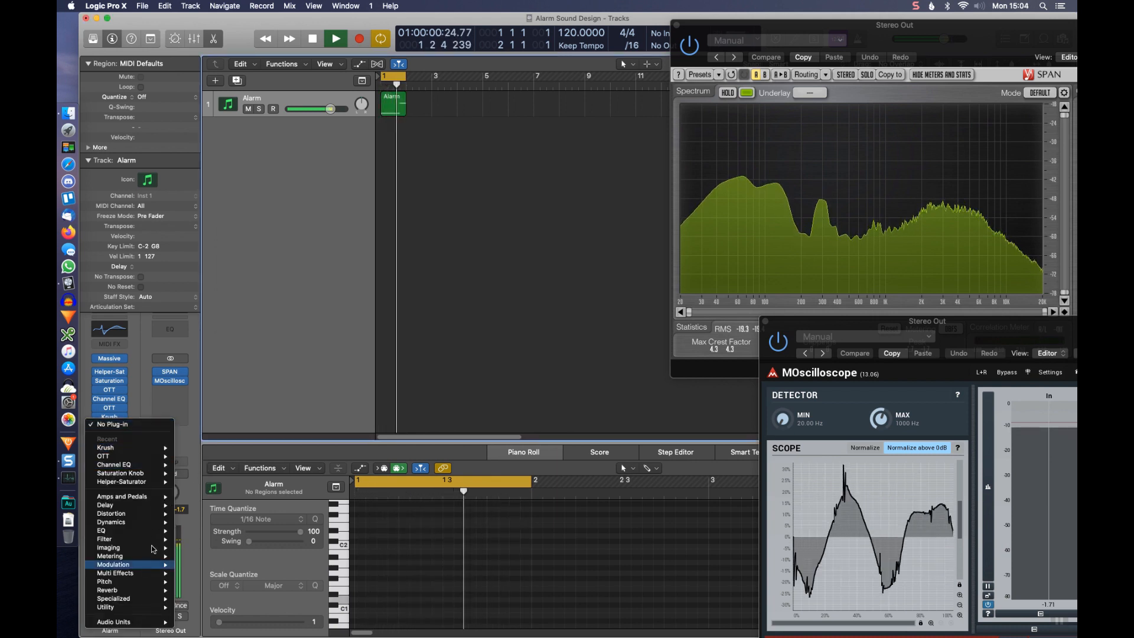
{"action": "mouse_move", "coordinate": [156, 513]}
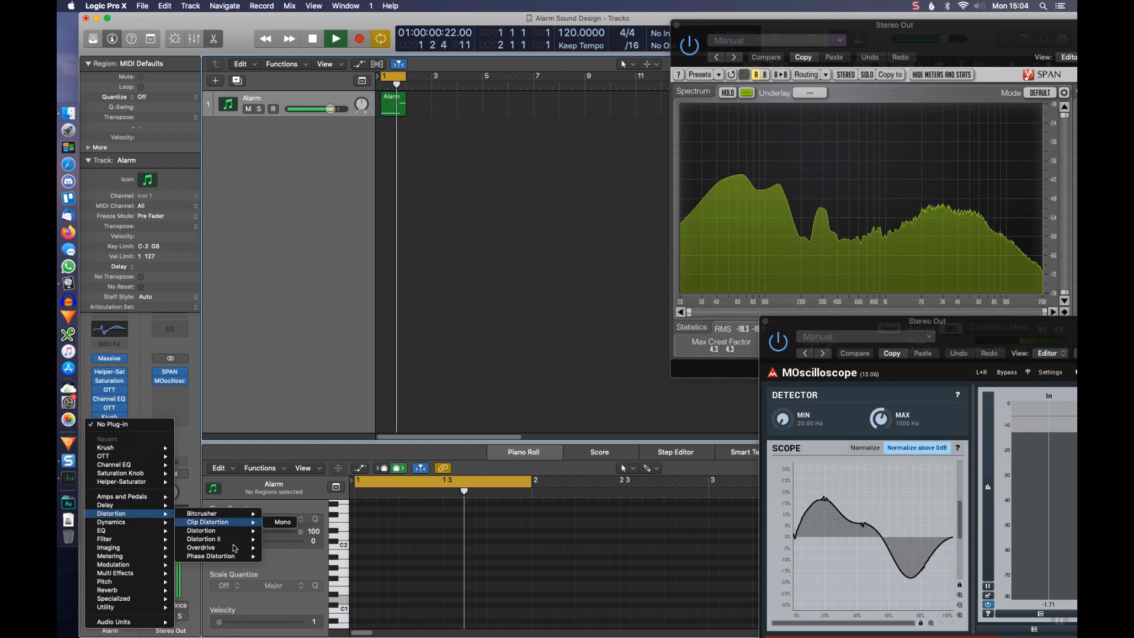
{"action": "mouse_move", "coordinate": [242, 549]}
{"action": "left_click", "coordinate": [278, 547]}
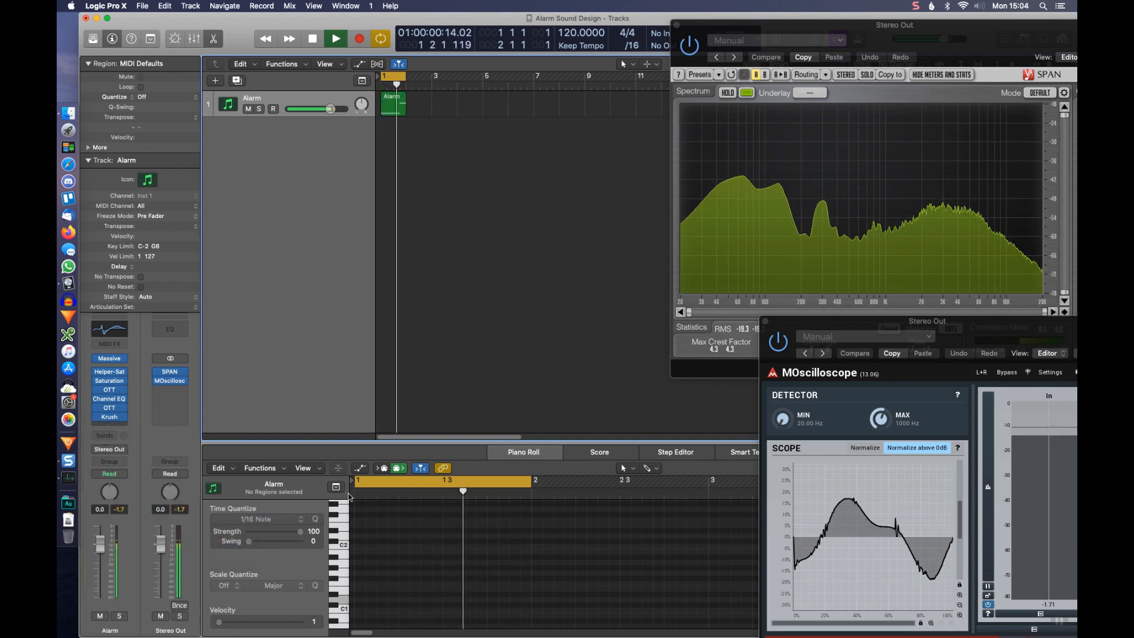
{"action": "left_click_drag", "start_coordinate": [294, 42], "coordinate": [444, 221]}
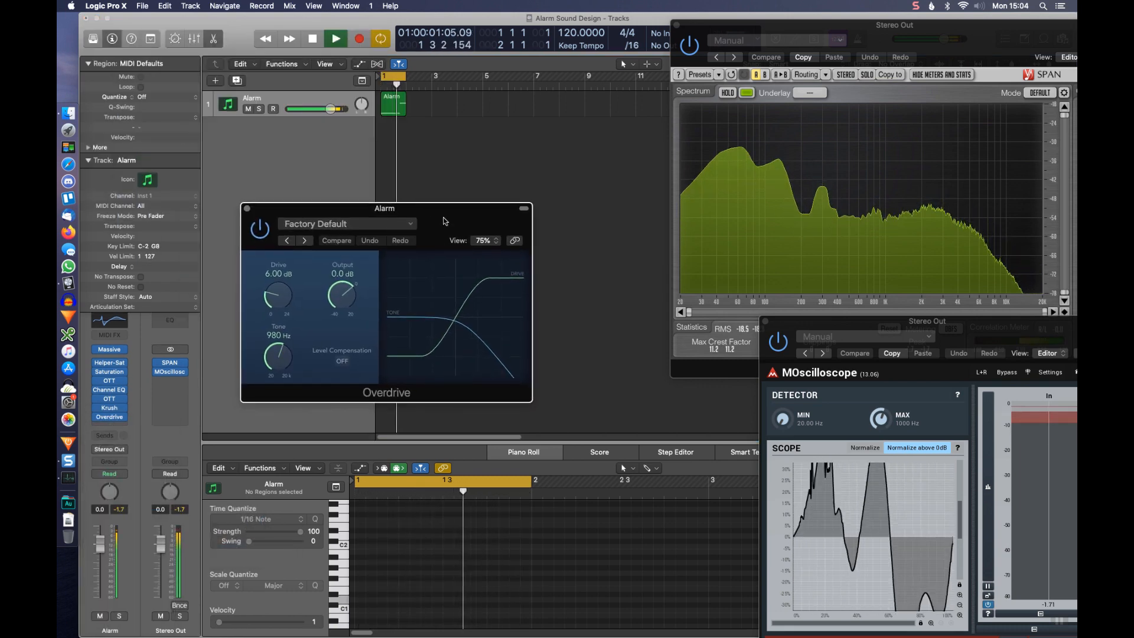
{"action": "left_click_drag", "start_coordinate": [288, 357], "coordinate": [299, 193]}
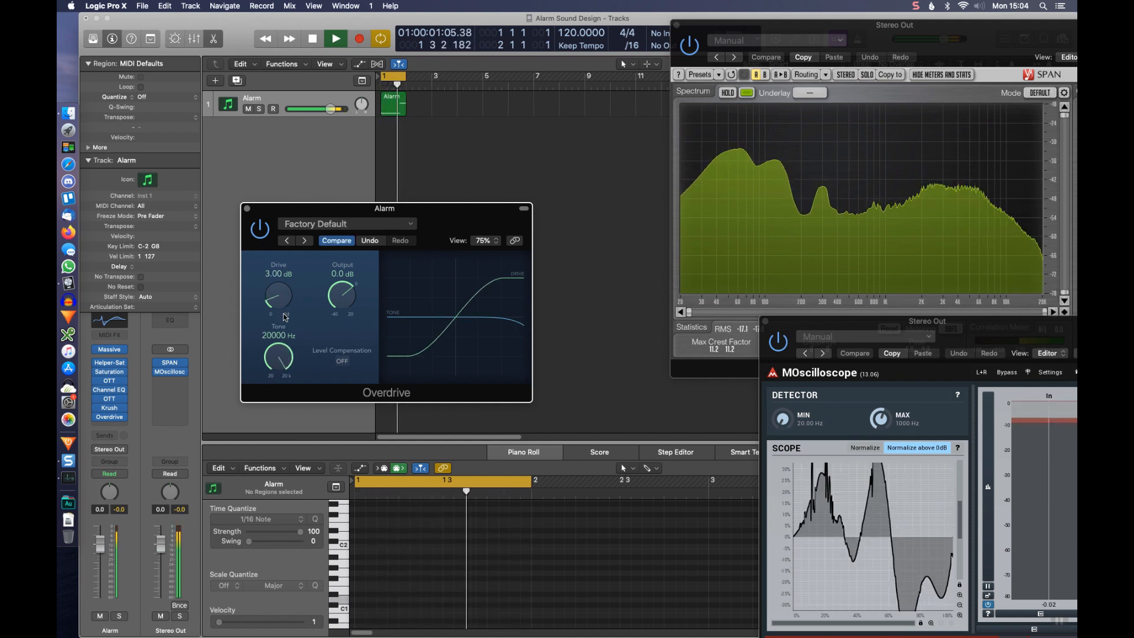
{"action": "left_click", "coordinate": [247, 208]}
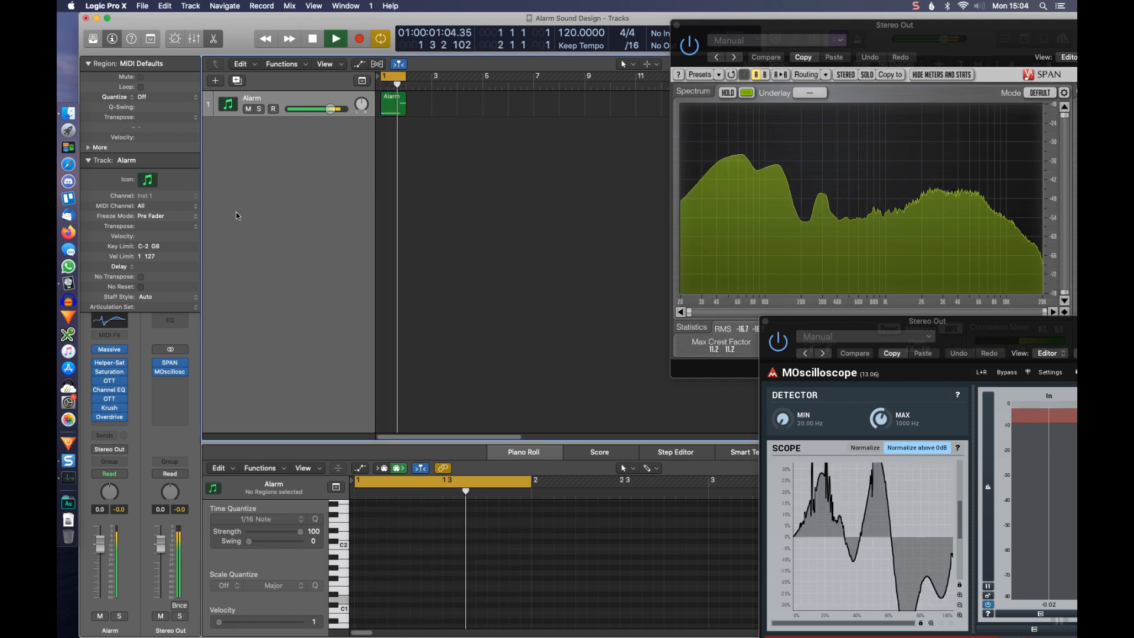
- Insert a second mono Channel EQ after Overdrive on the Alarm track and reposition its window
{"action": "left_click", "coordinate": [125, 423]}
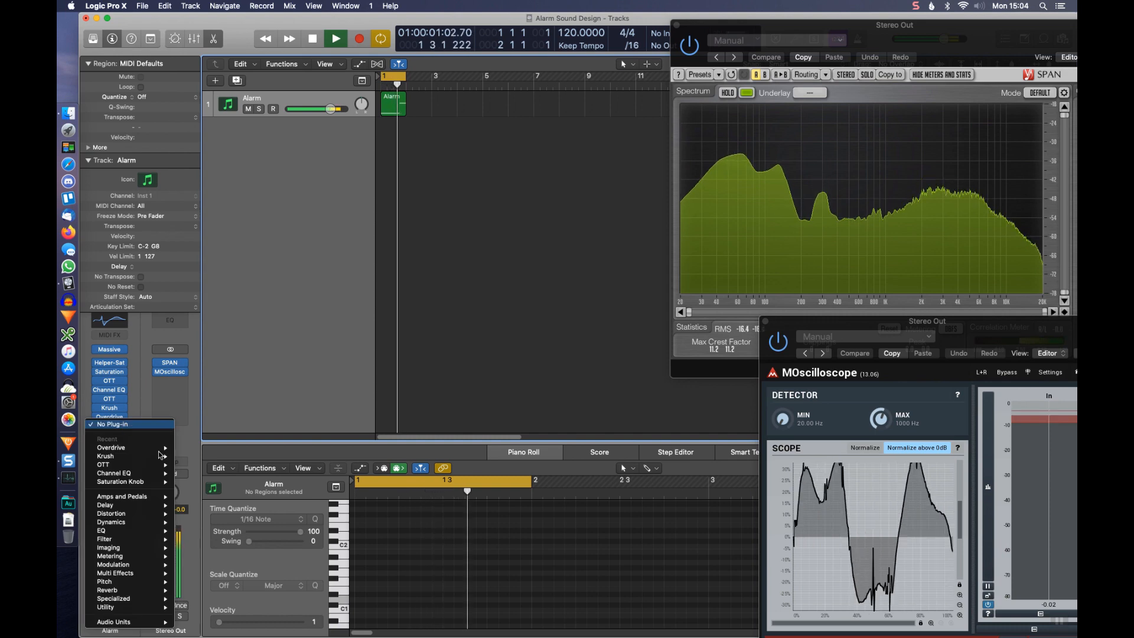
{"action": "mouse_move", "coordinate": [155, 473]}
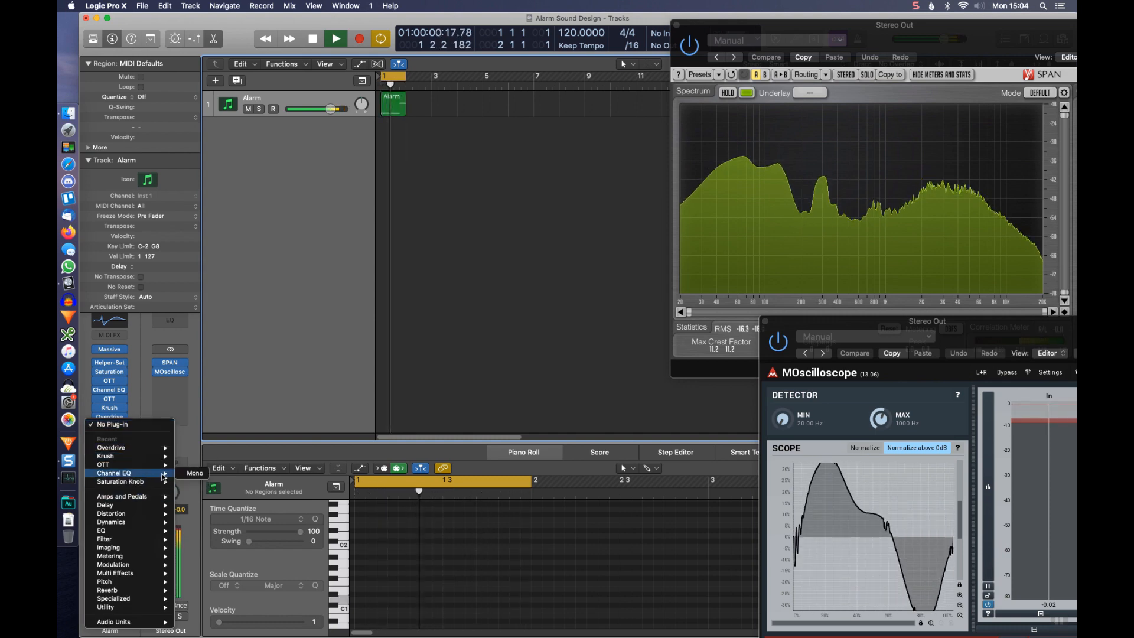
{"action": "left_click", "coordinate": [196, 474]}
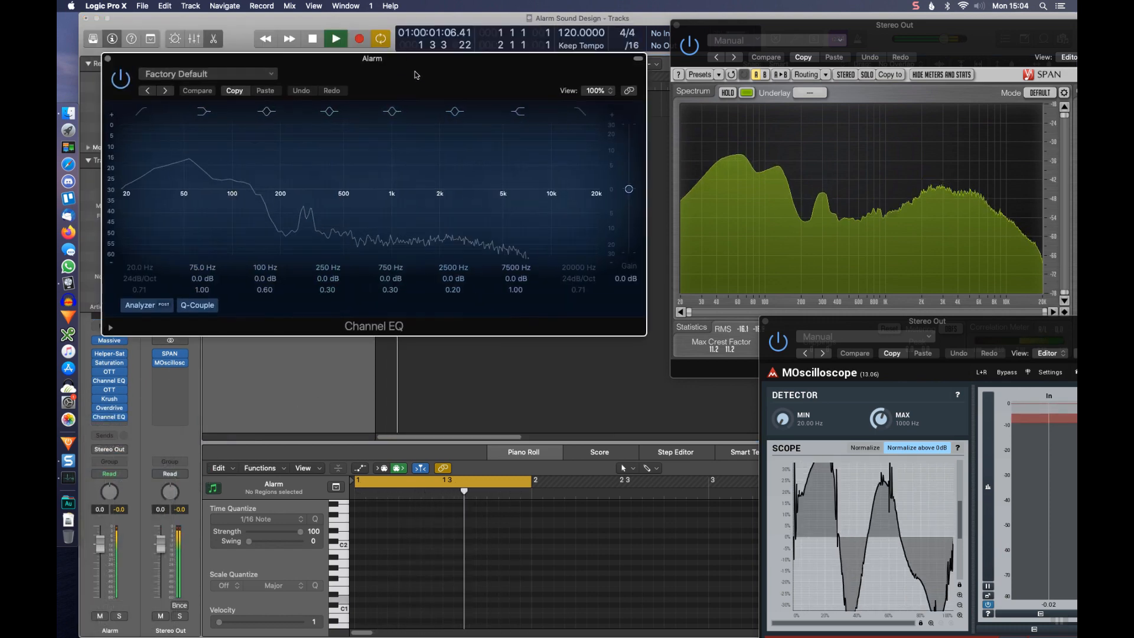
{"action": "left_click_drag", "start_coordinate": [434, 148], "coordinate": [425, 149]}
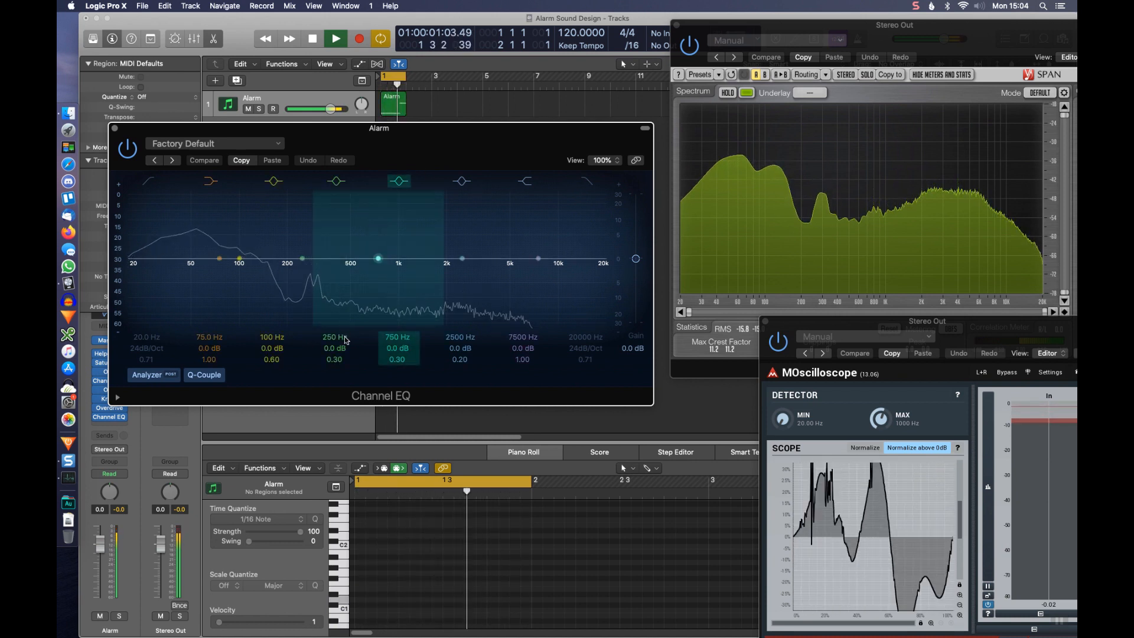
- Cut the fourth EQ band by 24.0 dB at 176 Hz with a Q of 0.93, compare it with bypass, and close the EQ
{"action": "left_click_drag", "start_coordinate": [333, 352], "coordinate": [334, 323]}
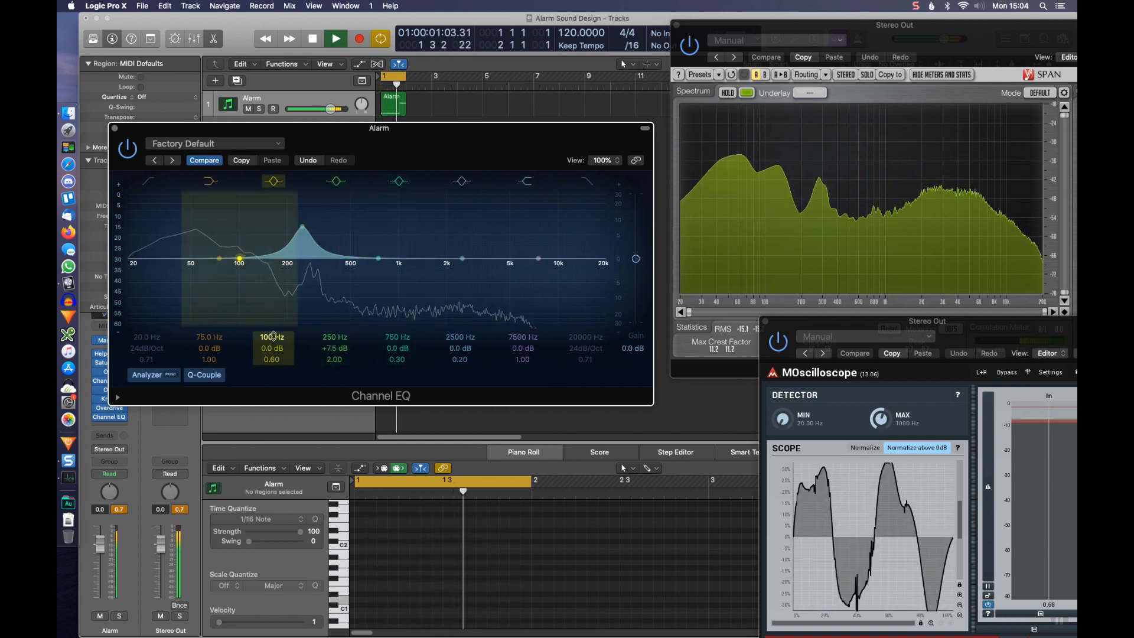
{"action": "left_click_drag", "start_coordinate": [345, 337], "coordinate": [344, 359]}
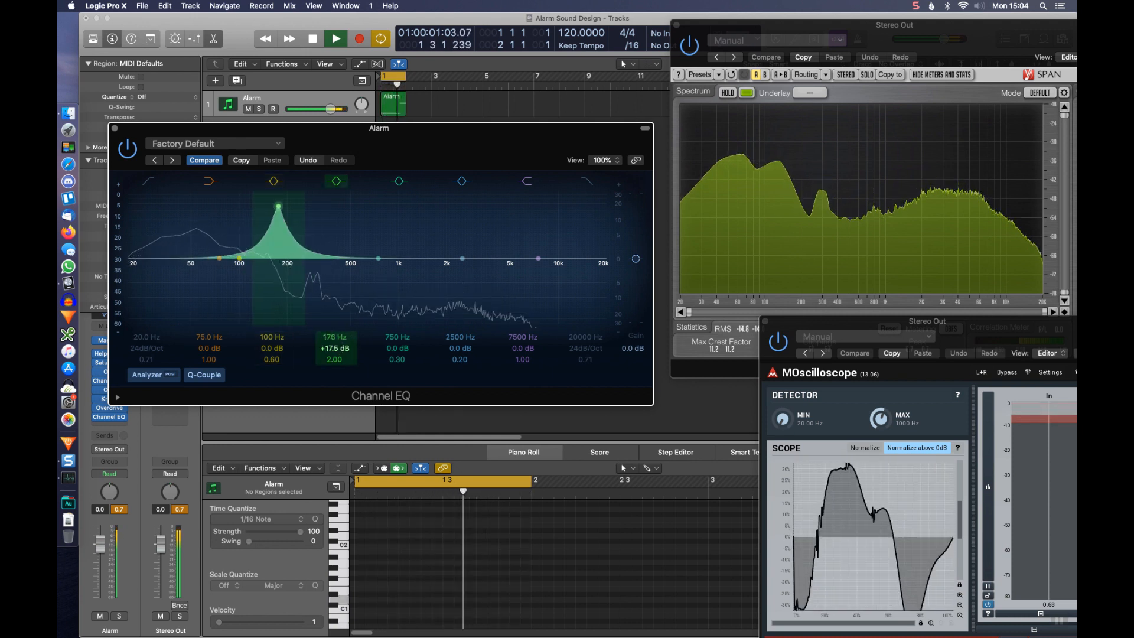
{"action": "left_click_drag", "start_coordinate": [335, 348], "coordinate": [336, 405]}
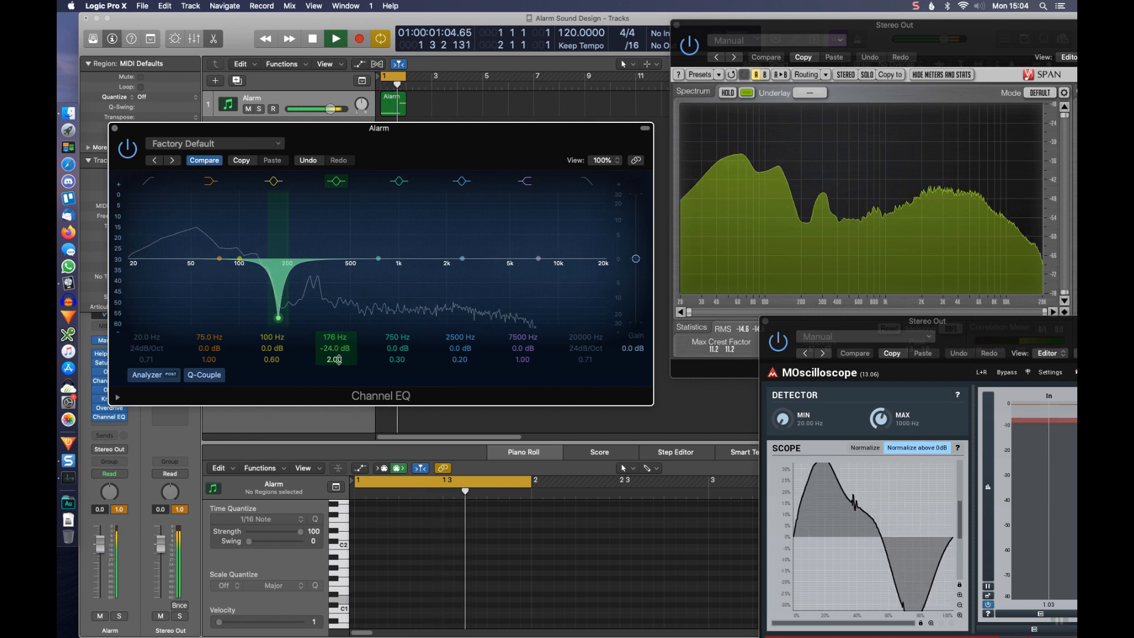
{"action": "left_click_drag", "start_coordinate": [339, 360], "coordinate": [339, 376]}
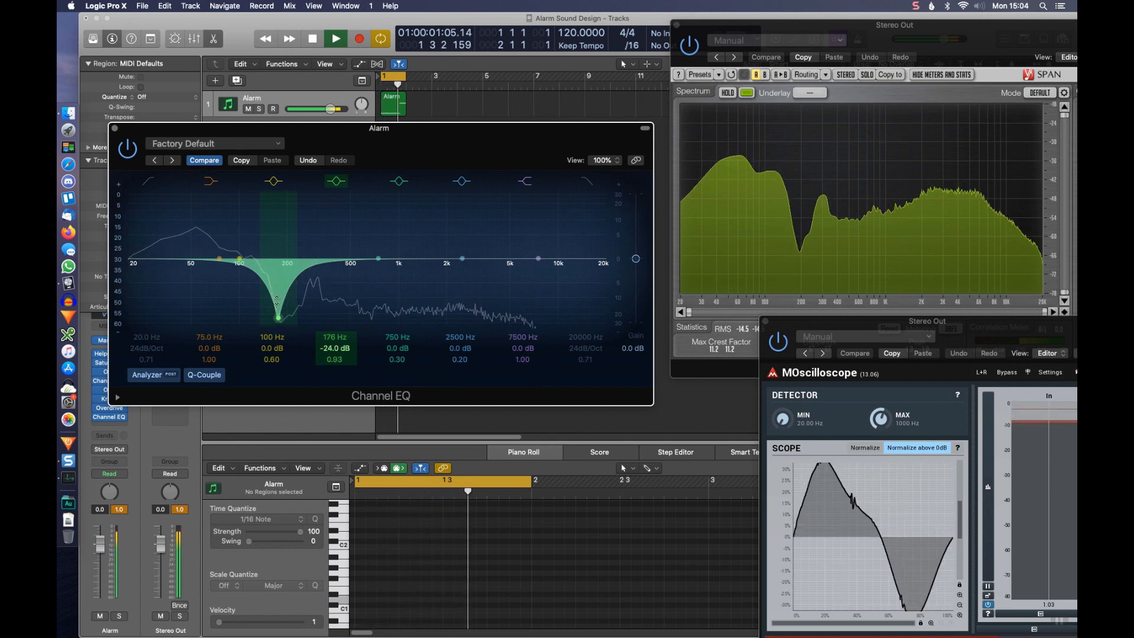
{"action": "left_click", "coordinate": [133, 155]}
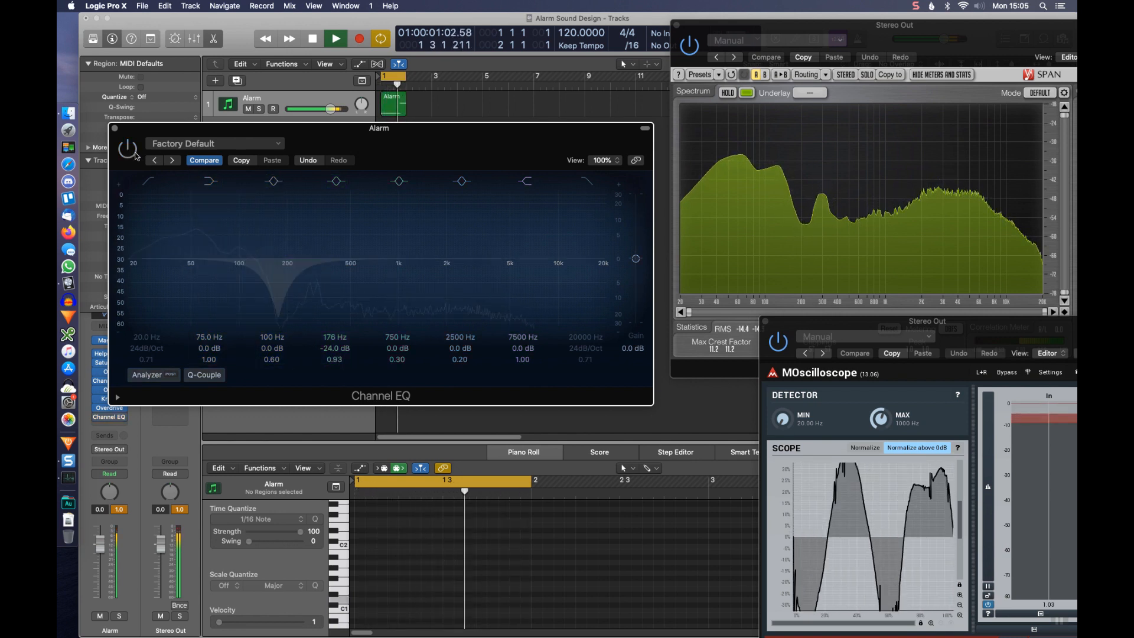
{"action": "left_click", "coordinate": [133, 155]}
{"action": "left_click", "coordinate": [114, 128]}
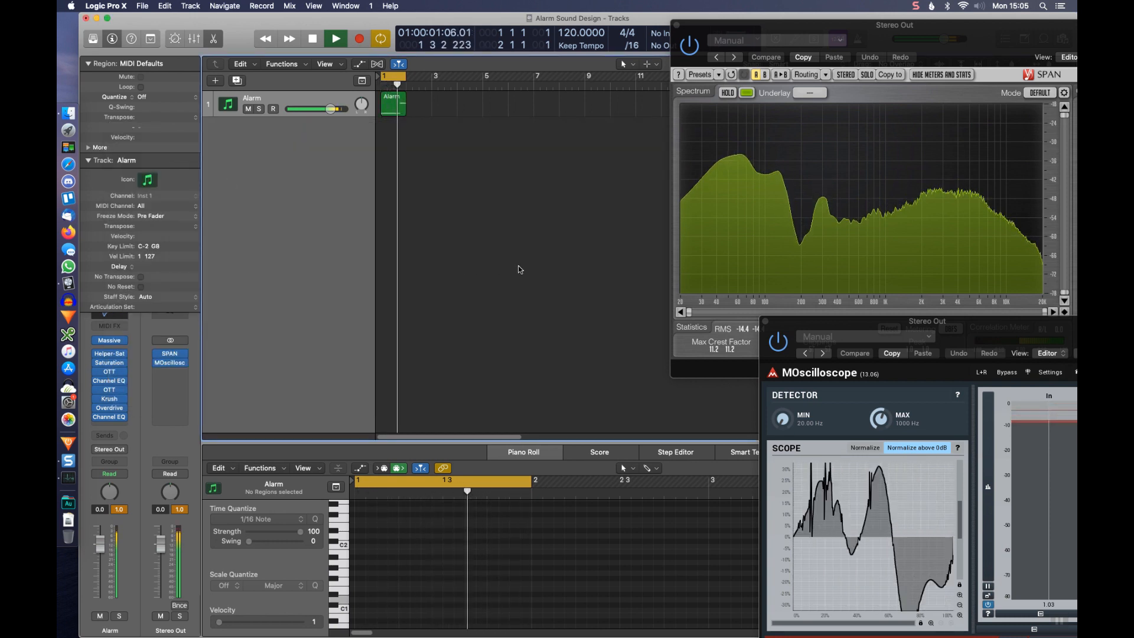
- Insert the Soundspot Hiku plug-in after the second Channel EQ on the Alarm track and reposition its window
{"action": "mouse_move", "coordinate": [113, 423]}
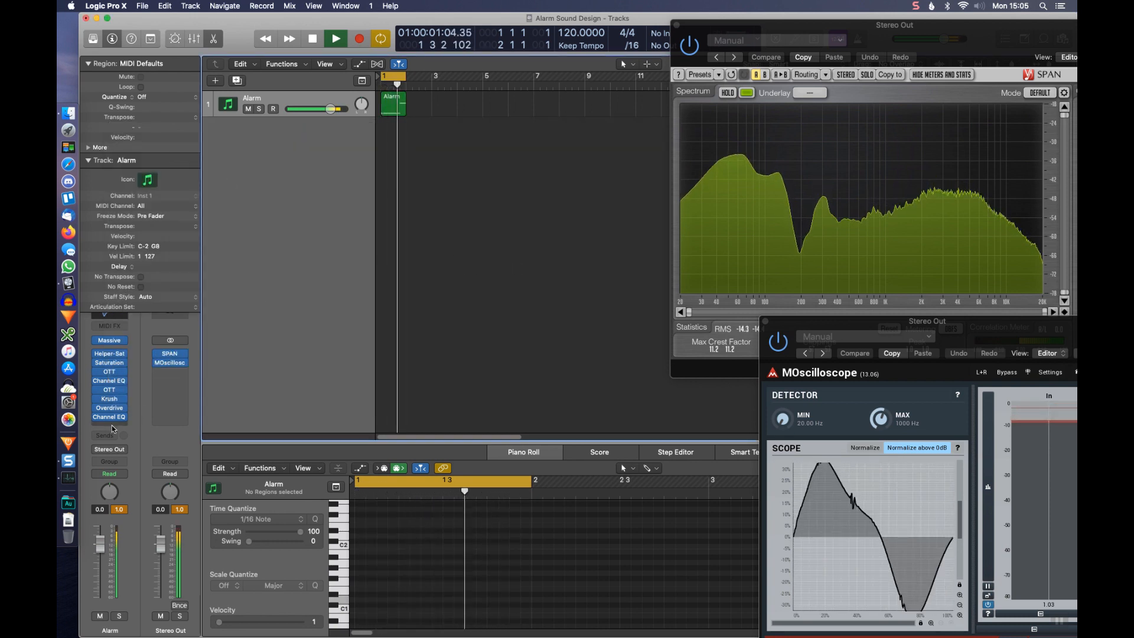
{"action": "left_click", "coordinate": [135, 426]}
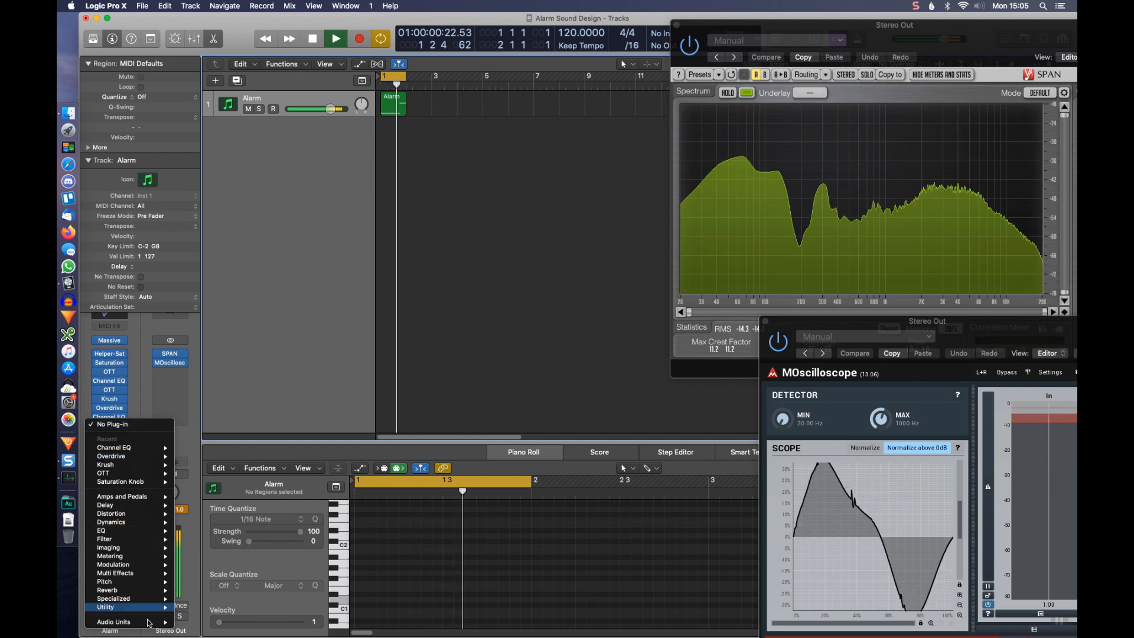
{"action": "mouse_move", "coordinate": [151, 622]}
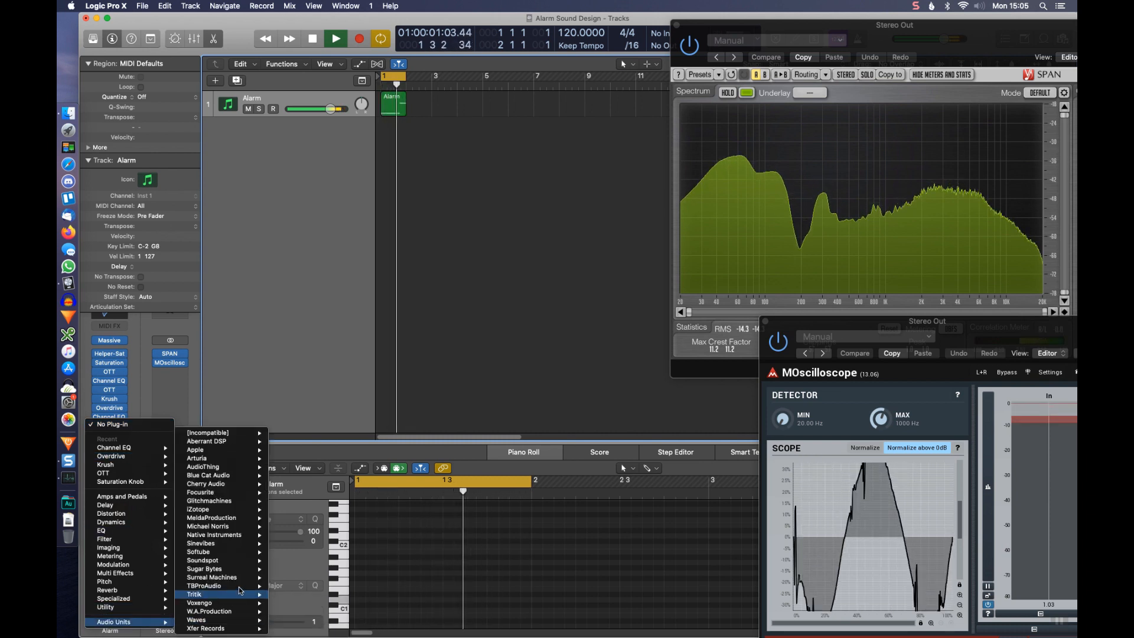
{"action": "mouse_move", "coordinate": [267, 561]}
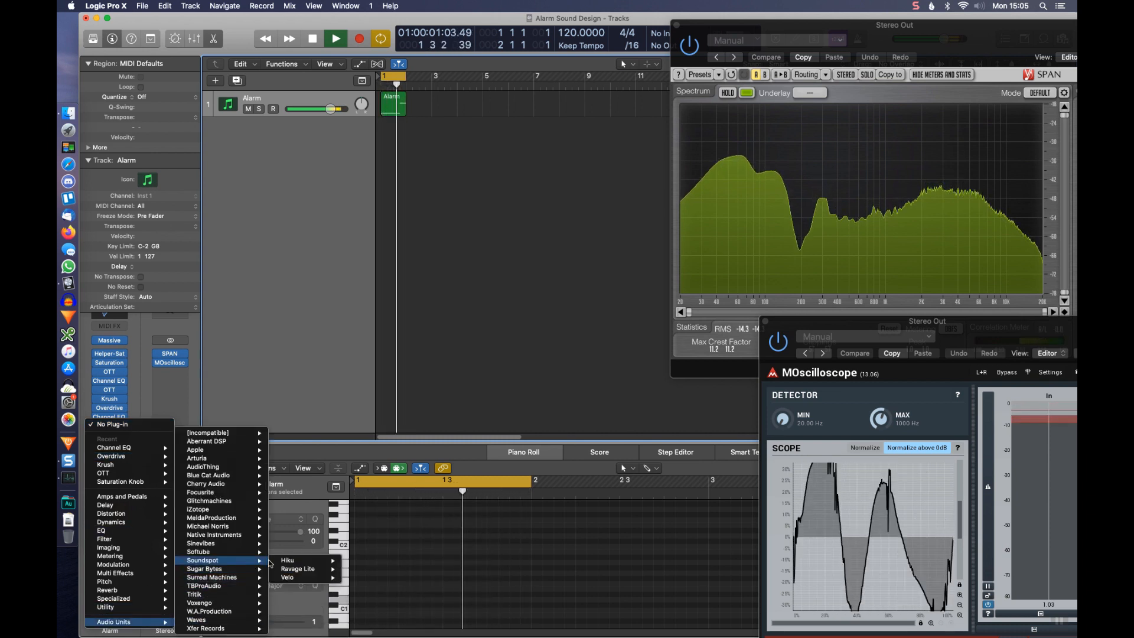
{"action": "mouse_move", "coordinate": [307, 561]}
{"action": "left_click", "coordinate": [362, 561]}
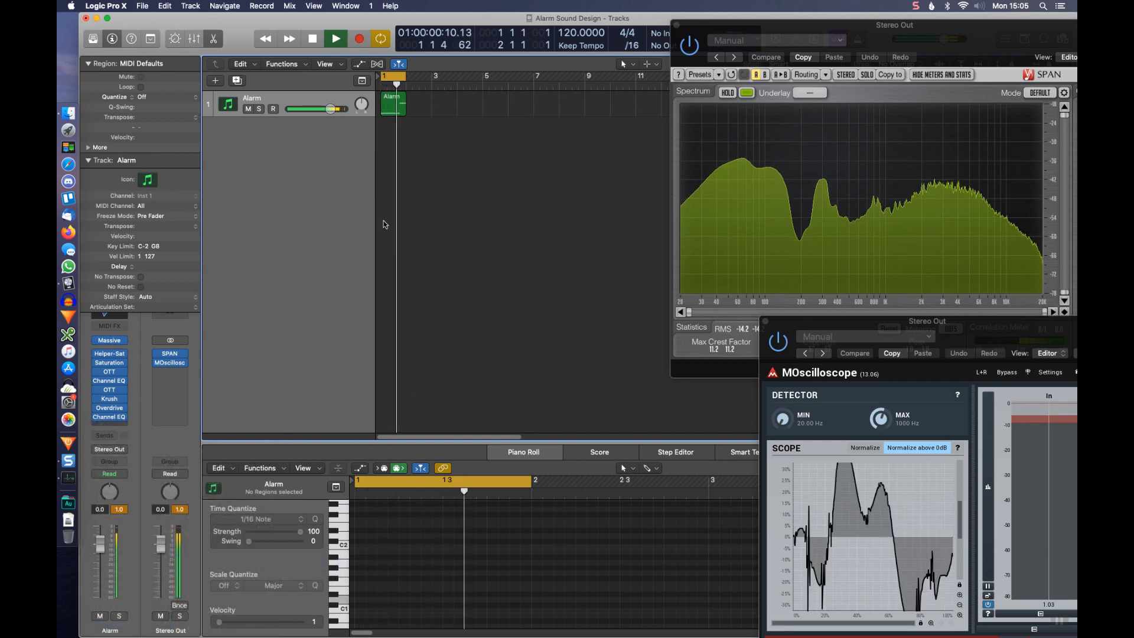
{"action": "left_click_drag", "start_coordinate": [334, 109], "coordinate": [502, 143]}
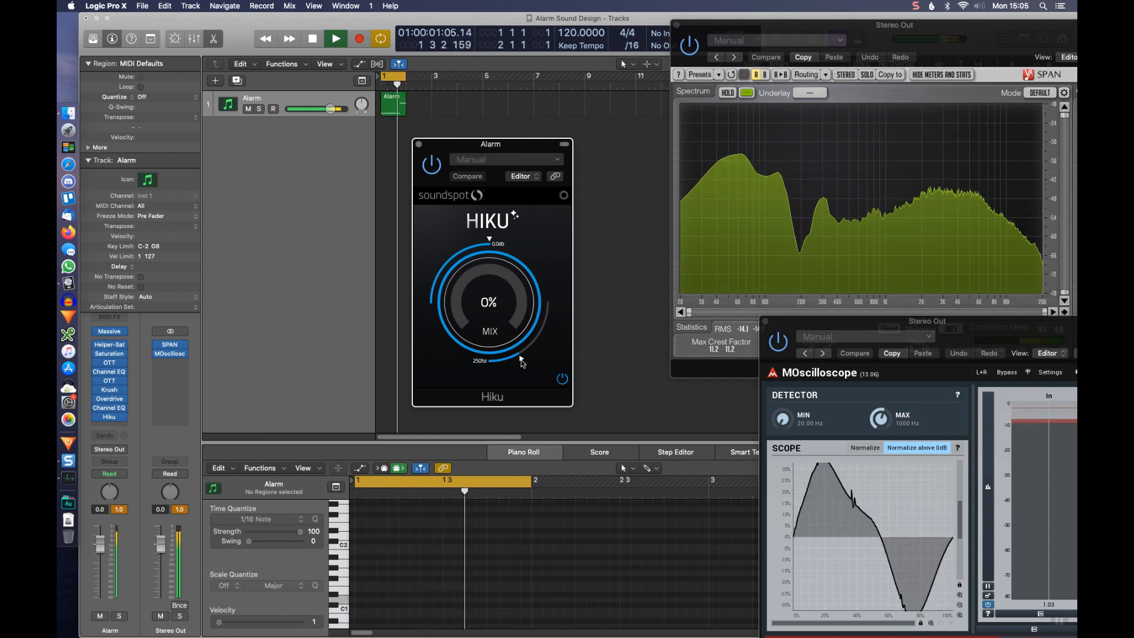
- Set Hiku's frequency to 1970 Hz and its mix to 35 %, and close the plug-in window
{"action": "left_click_drag", "start_coordinate": [524, 360], "coordinate": [543, 355]}
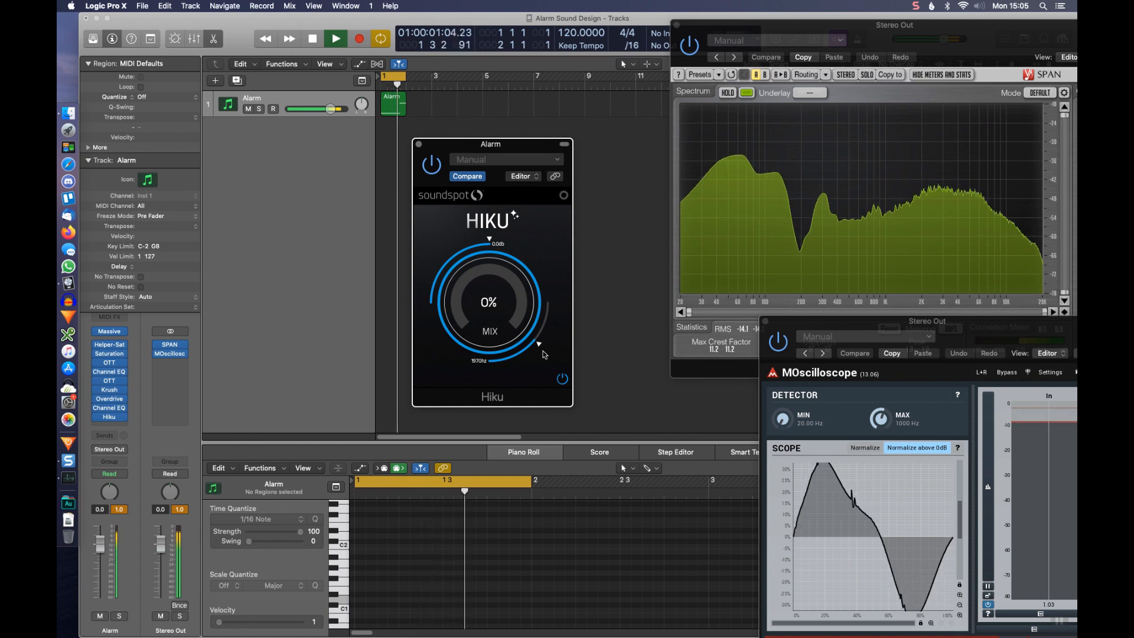
{"action": "left_click_drag", "start_coordinate": [478, 323], "coordinate": [503, 247]}
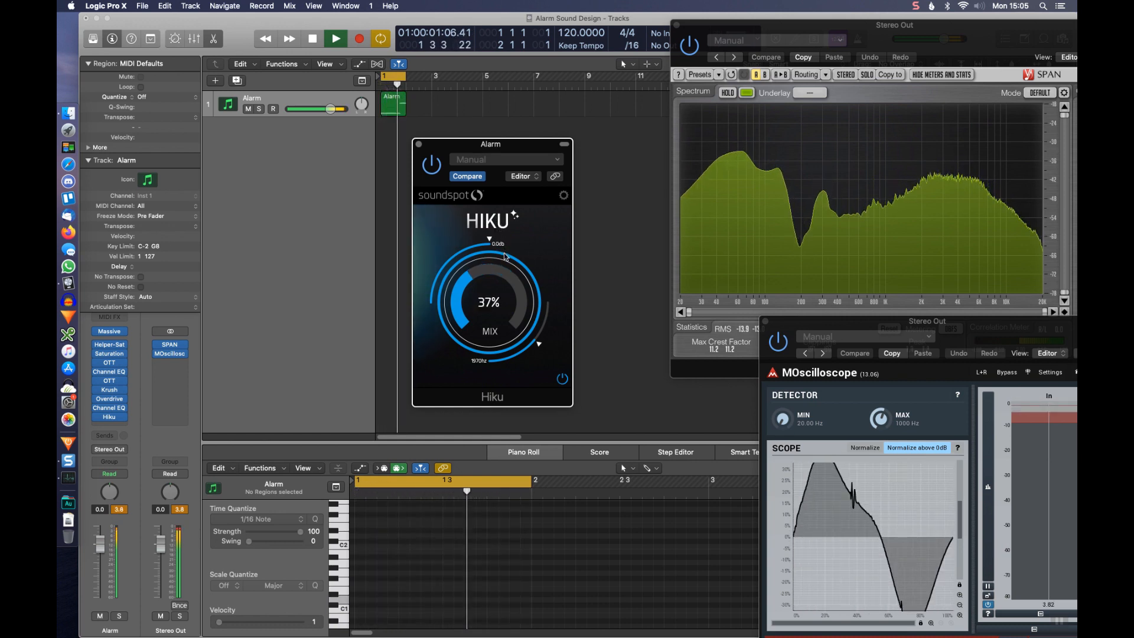
{"action": "mouse_move", "coordinate": [488, 304]}
{"action": "left_mouse_down"}
{"action": "mouse_move", "coordinate": [490, 318]}
{"action": "mouse_move", "coordinate": [492, 305]}
{"action": "left_mouse_up"}
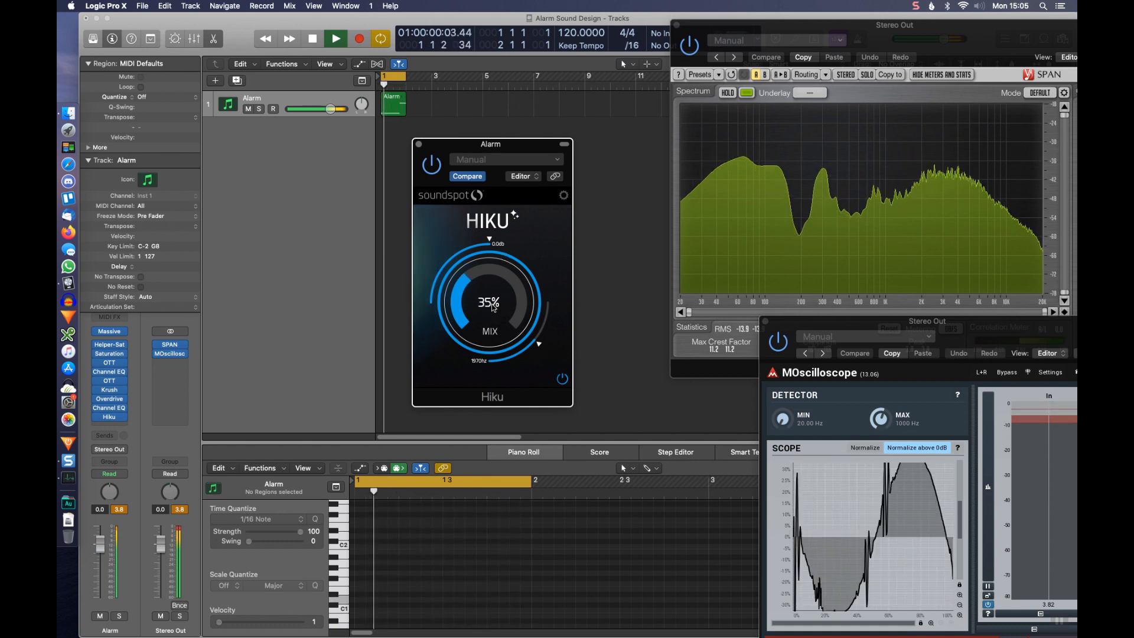
{"action": "left_click", "coordinate": [419, 143]}
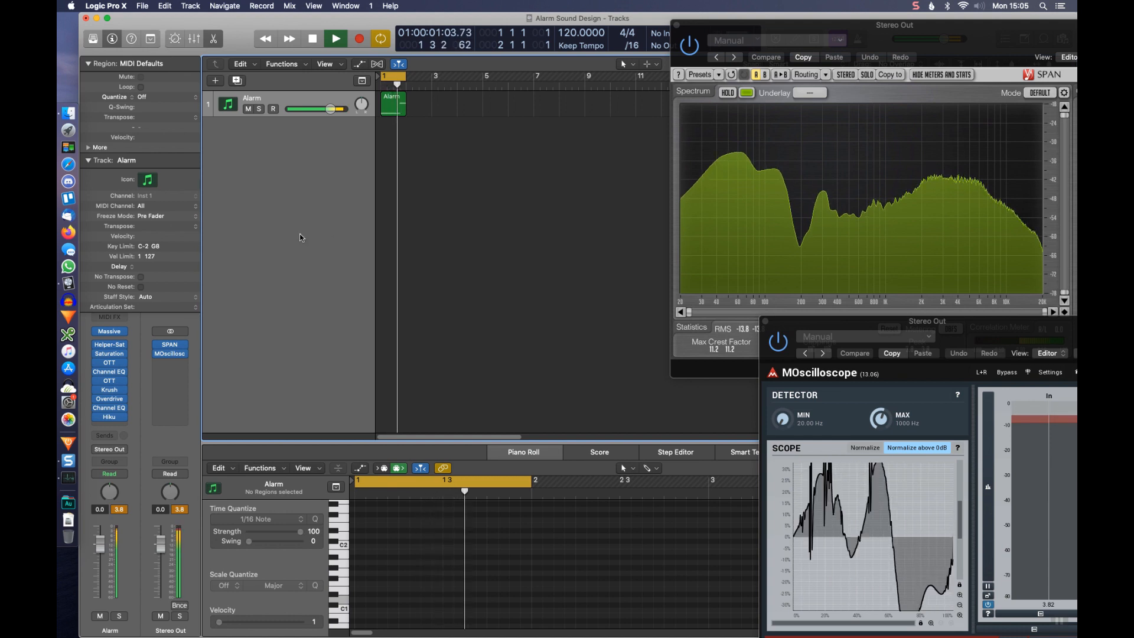
- Insert a mono AutoFilter after Hiku on the Alarm track and reposition its window
{"action": "left_click", "coordinate": [124, 425]}
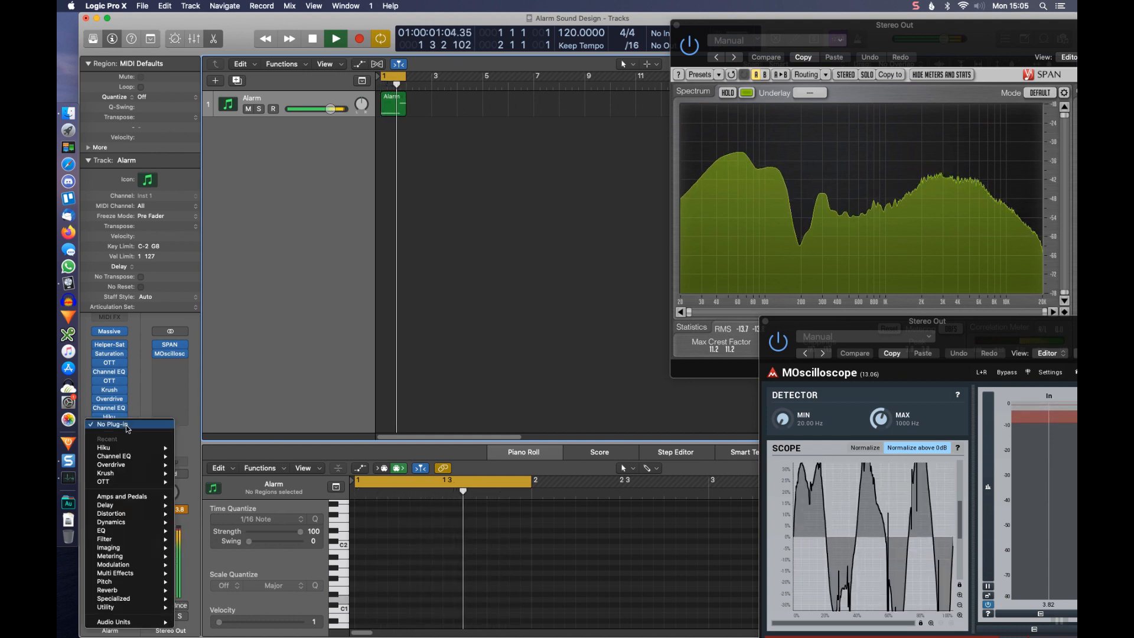
{"action": "mouse_move", "coordinate": [160, 539]}
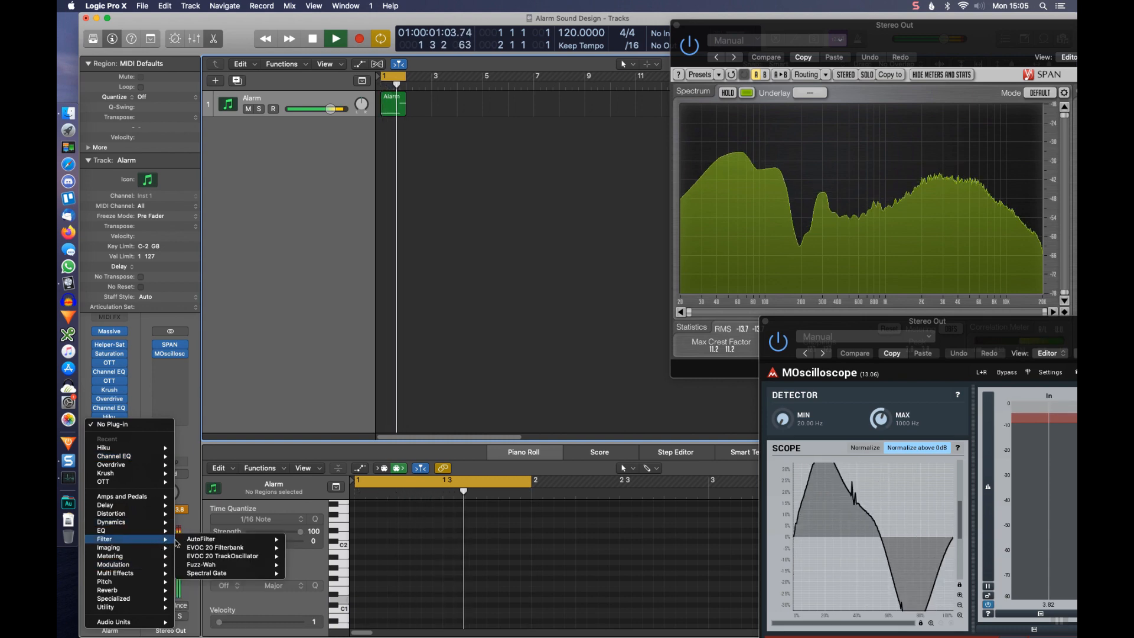
{"action": "mouse_move", "coordinate": [268, 541]}
{"action": "left_click", "coordinate": [318, 540]}
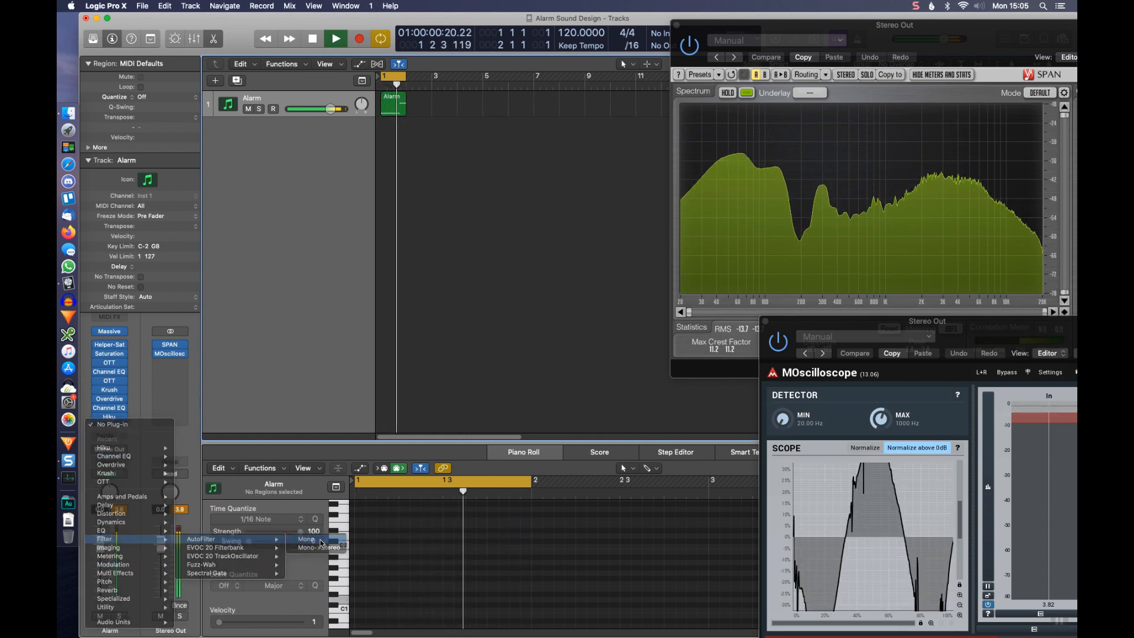
{"action": "left_click_drag", "start_coordinate": [330, 51], "coordinate": [453, 169]}
- Lower AutoFilter's cutoff to 0 %, close its window, stop playback and return the playhead to the start of the project
{"action": "left_click_drag", "start_coordinate": [254, 282], "coordinate": [271, 358]}
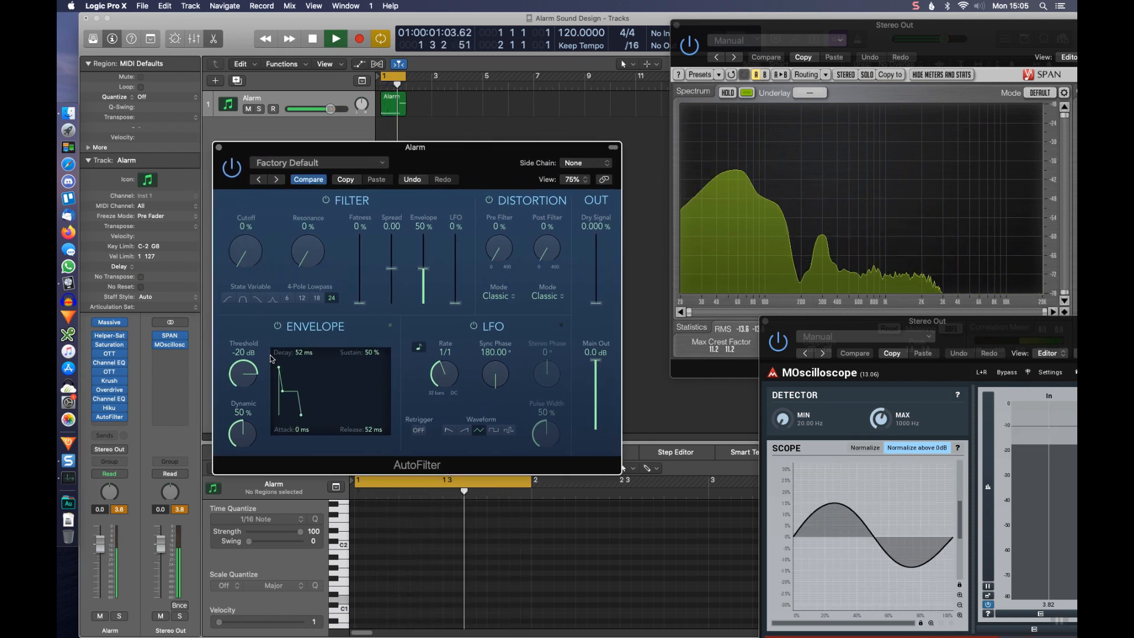
{"action": "mouse_move", "coordinate": [272, 359]}
{"action": "left_mouse_down"}
{"action": "mouse_move", "coordinate": [249, 162]}
{"action": "mouse_move", "coordinate": [269, 345]}
{"action": "left_mouse_up"}
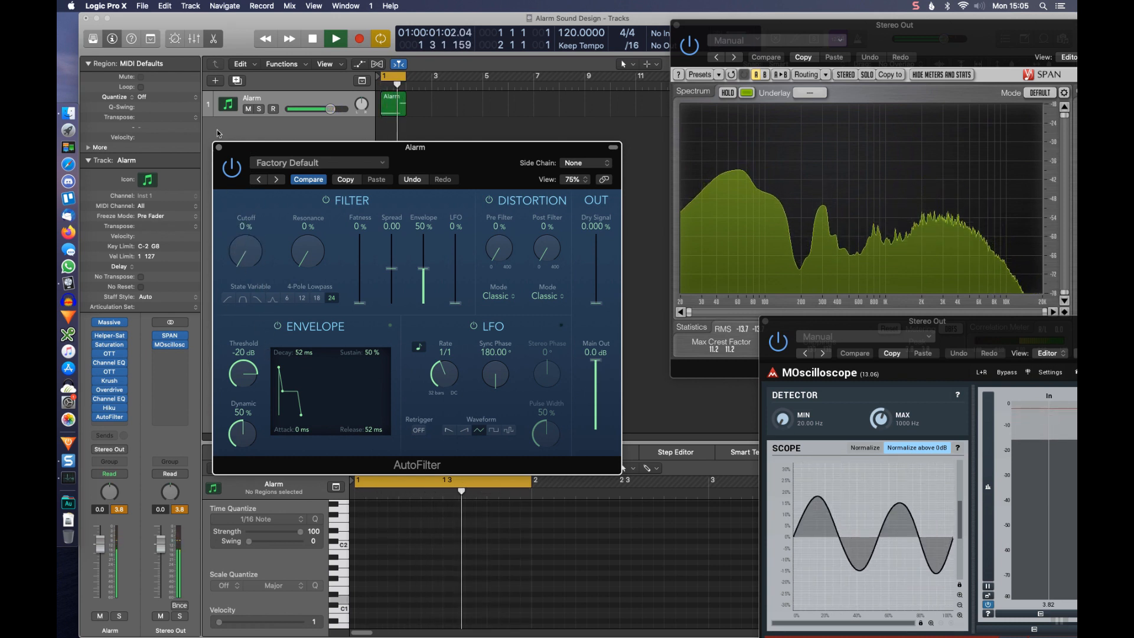
{"action": "left_click", "coordinate": [219, 147]}
{"action": "key", "text": "space"}
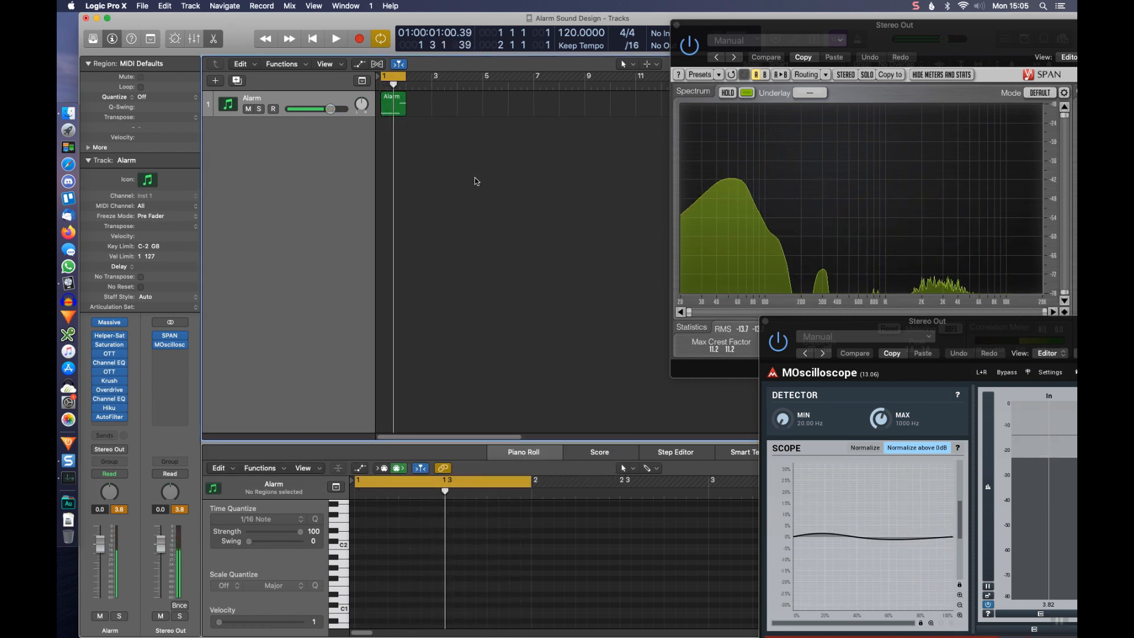
{"action": "key", "text": "Return"}
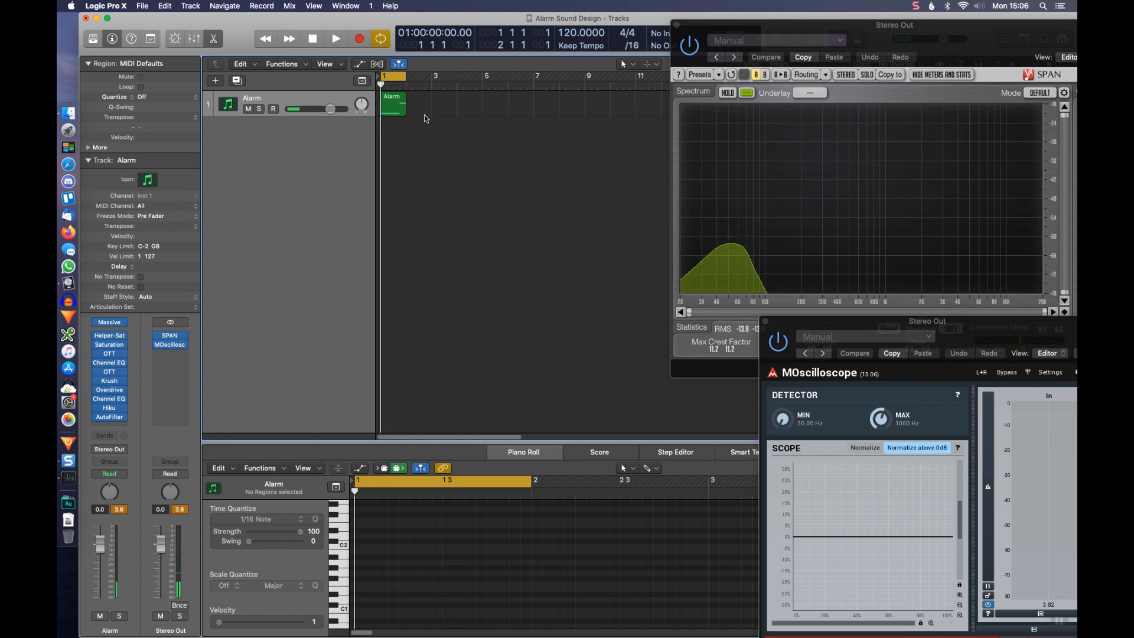
- Show automation on the Alarm track and choose AutoFilter's Cutoff as the automated parameter
{"action": "key", "text": "super+Right"}
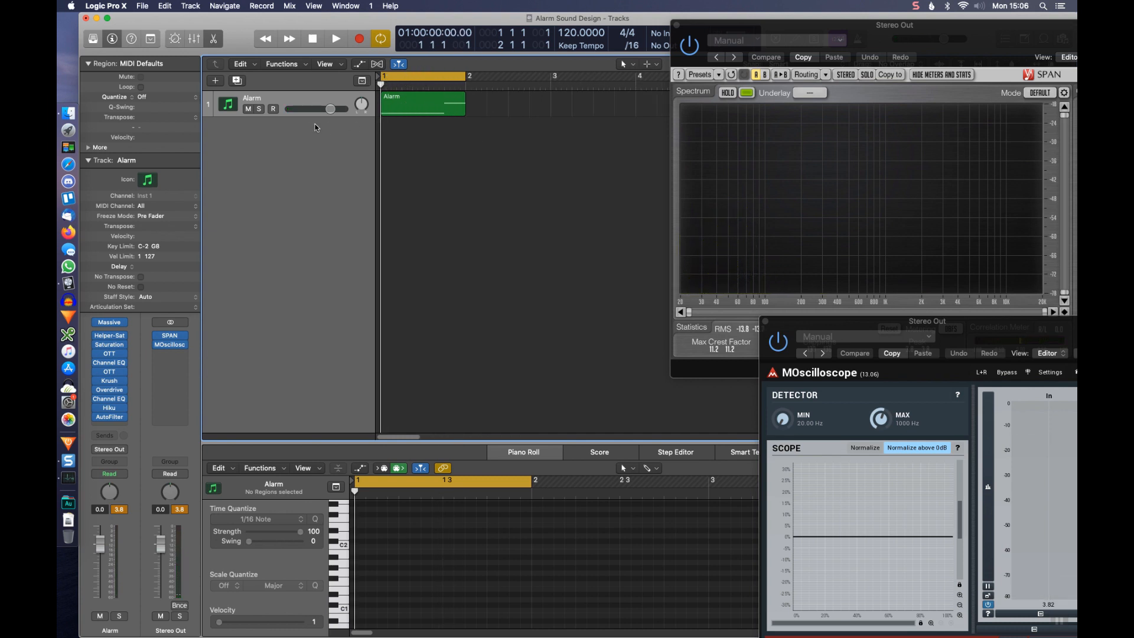
{"action": "key", "text": "a"}
{"action": "left_click", "coordinate": [296, 127]}
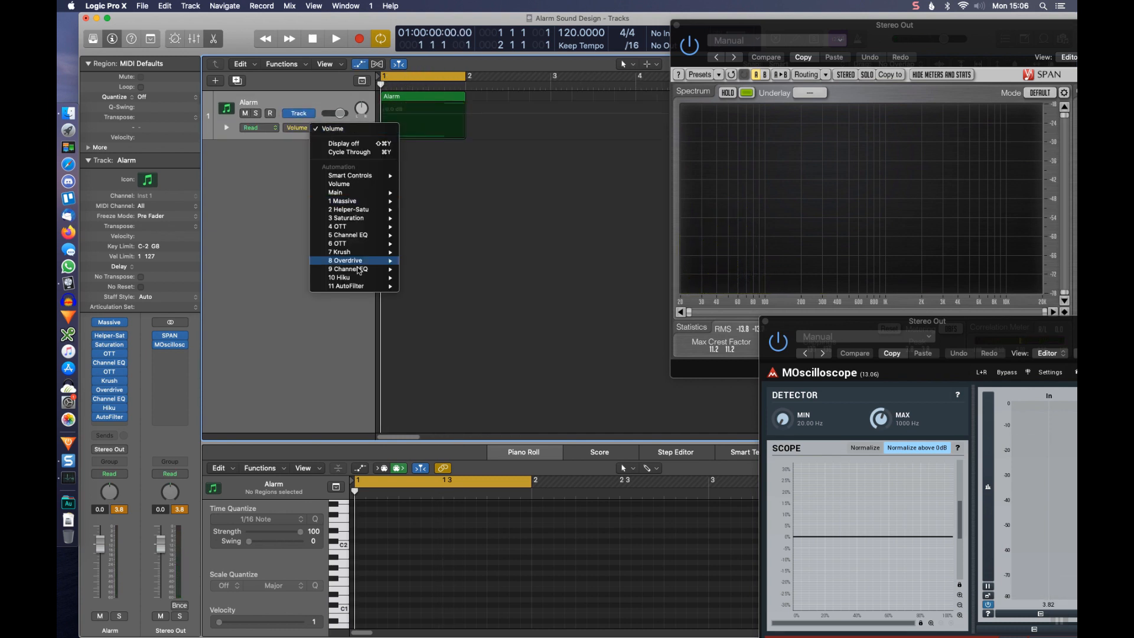
{"action": "mouse_move", "coordinate": [387, 287]}
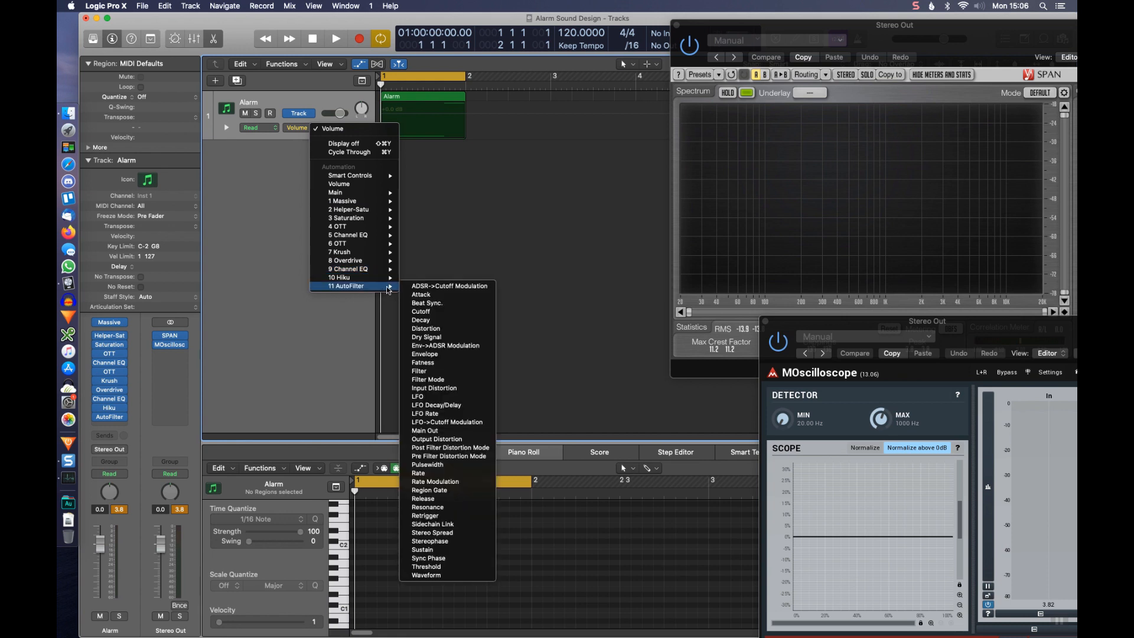
{"action": "left_click", "coordinate": [429, 312]}
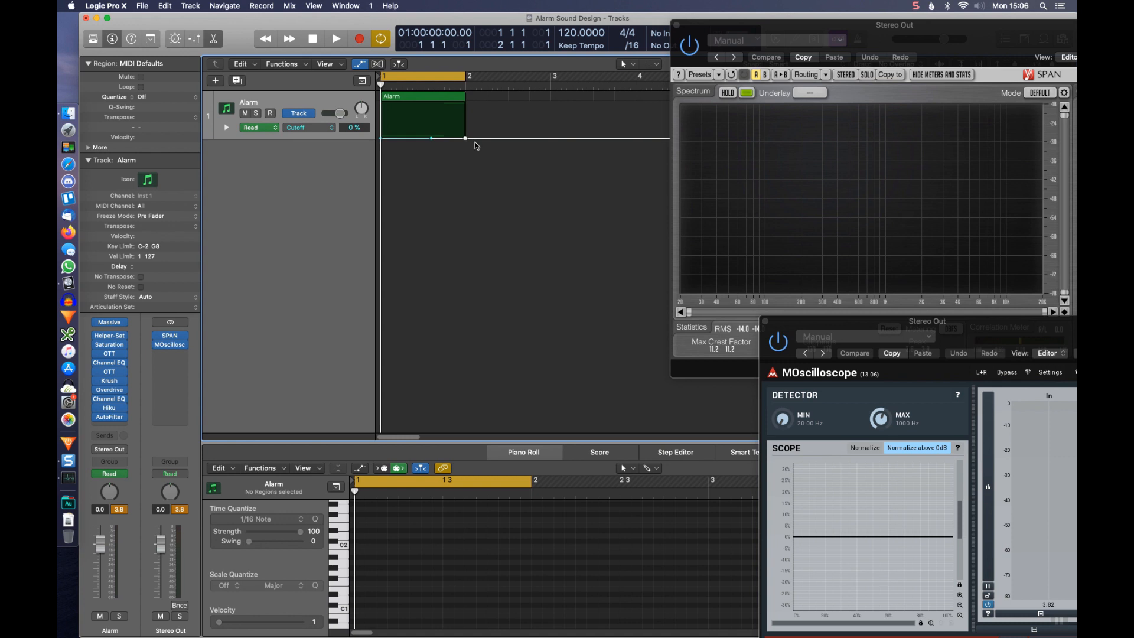
- Automate the cutoff to rise from 0 % to 100 % late in the Alarm region, bend the rise into an S-curve, and audition it
{"action": "key", "text": "super+Right"}
{"action": "left_click_drag", "start_coordinate": [473, 140], "coordinate": [508, 86]}
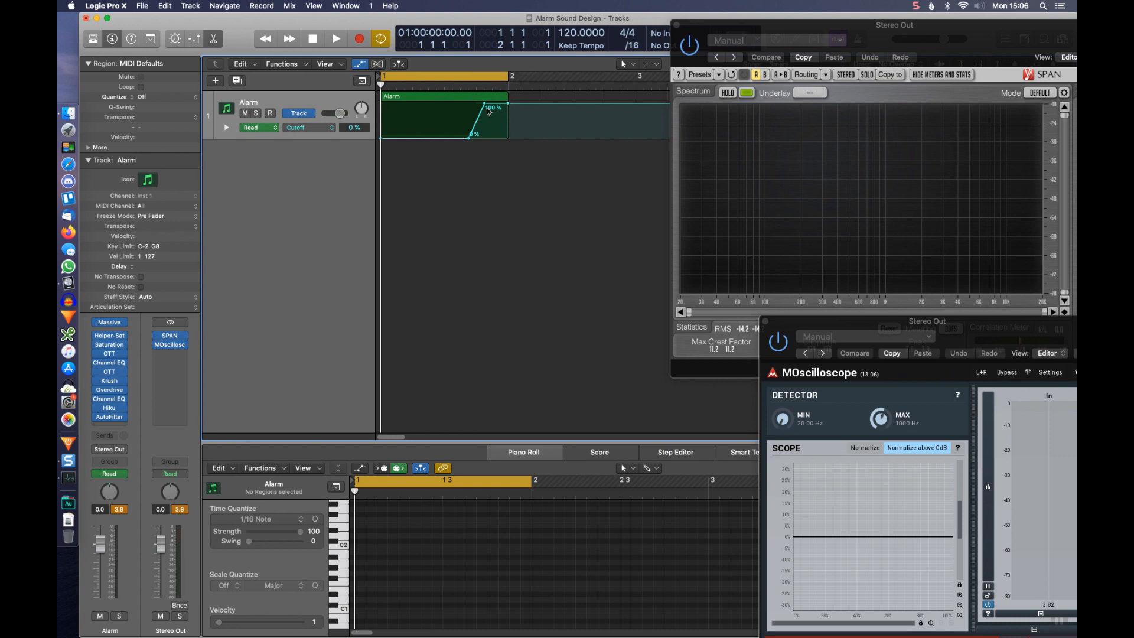
{"action": "key", "text": "t"}
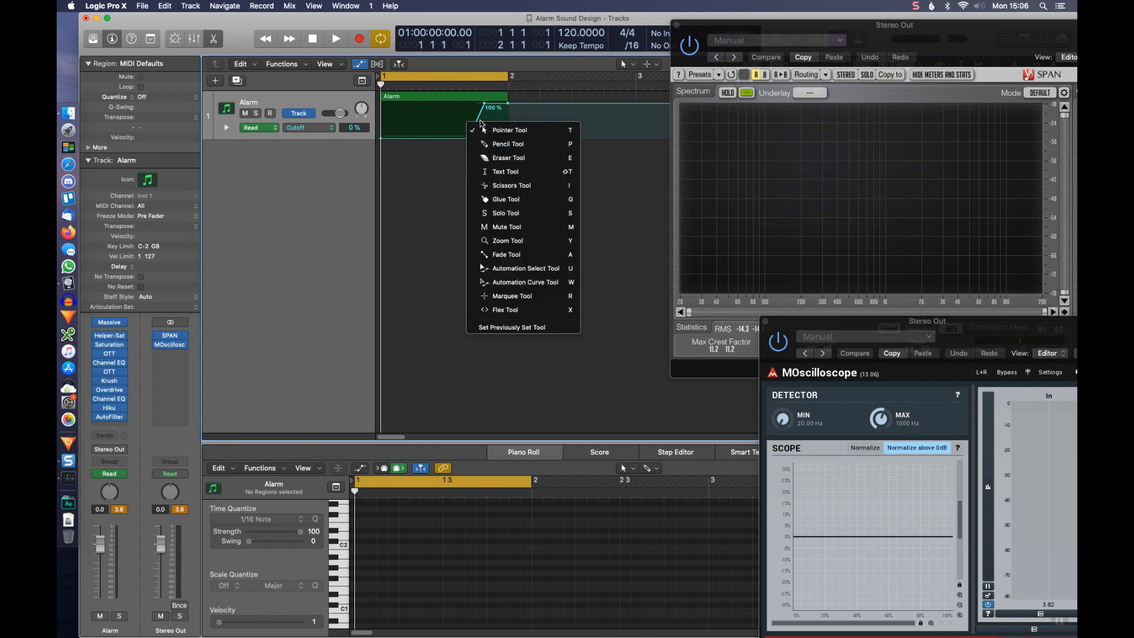
{"action": "key", "text": "w"}
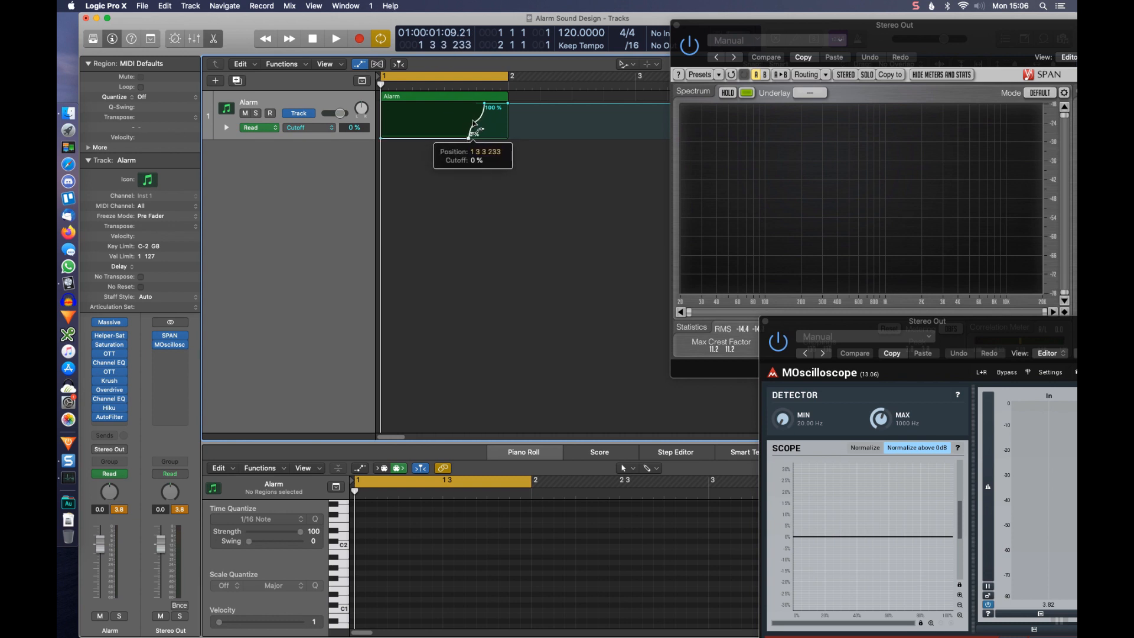
{"action": "key", "text": "space"}
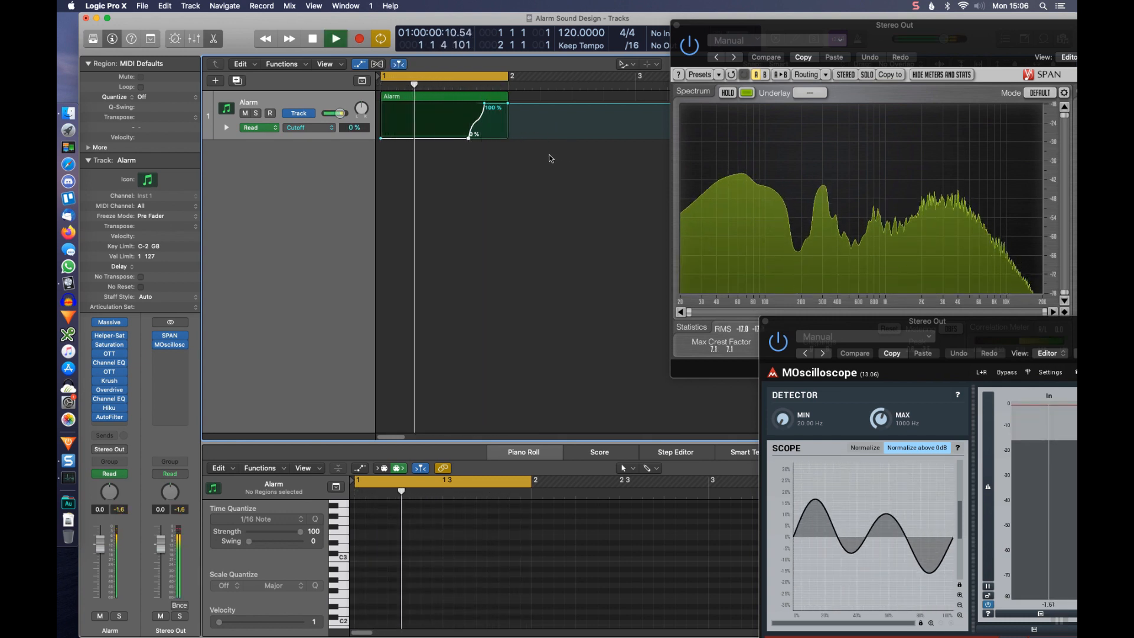
{"action": "key", "text": "space"}
- Add a drop in the cutoff automation from 100 % to 0 % at the end of the Alarm region and audition the loop
{"action": "key", "text": "super+Right"}
{"action": "key", "text": "super+Right"}
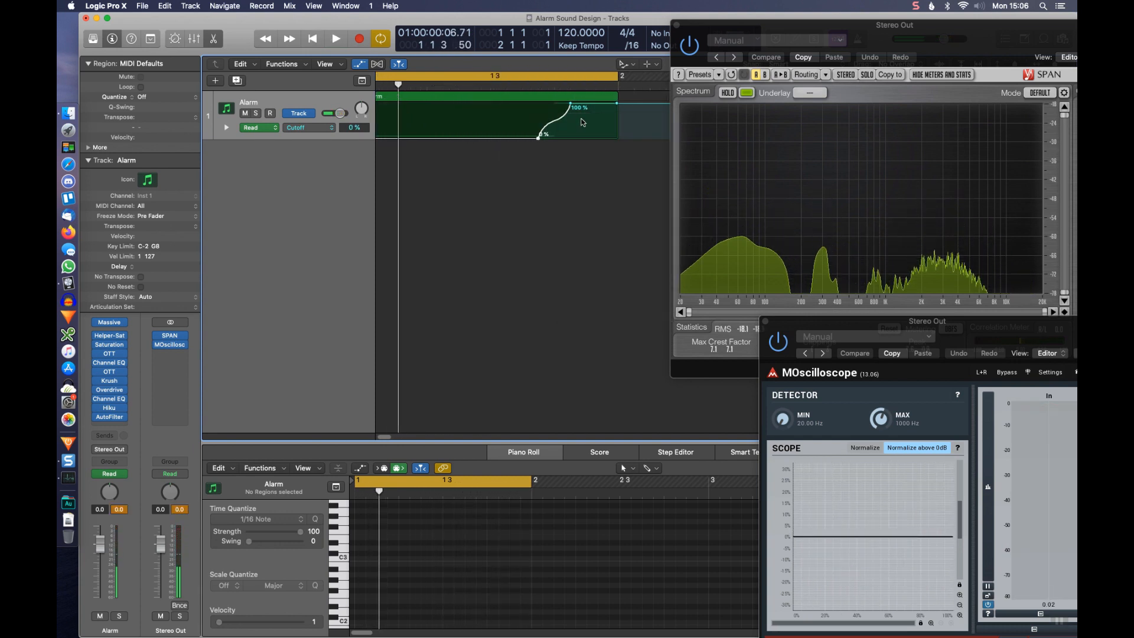
{"action": "left_click_drag", "start_coordinate": [617, 103], "coordinate": [618, 138]}
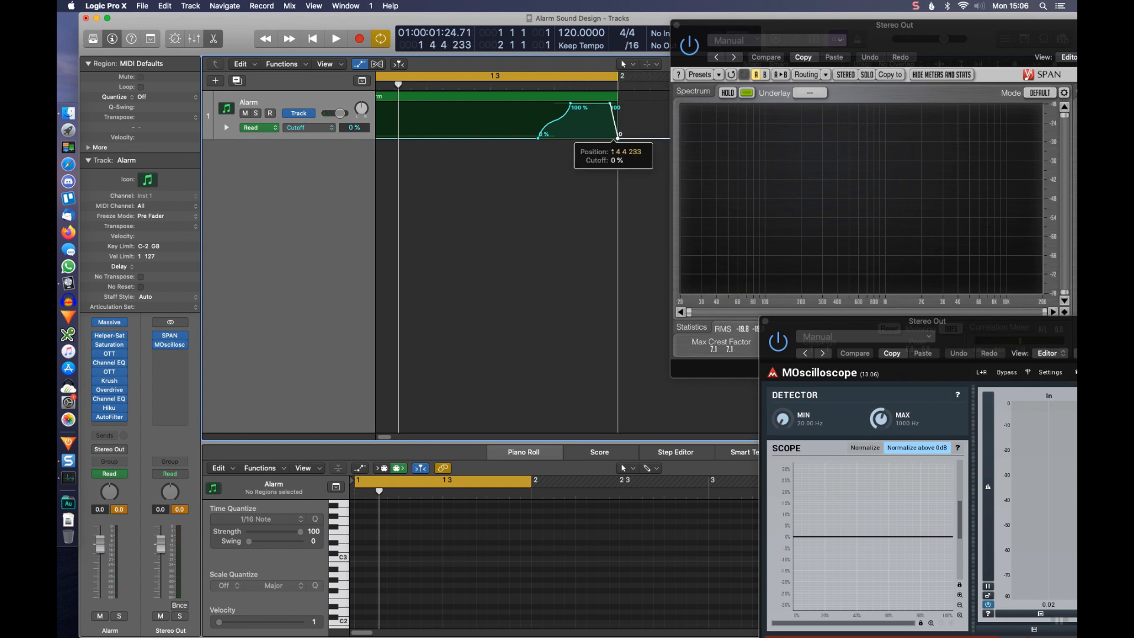
{"action": "left_click", "coordinate": [618, 139]}
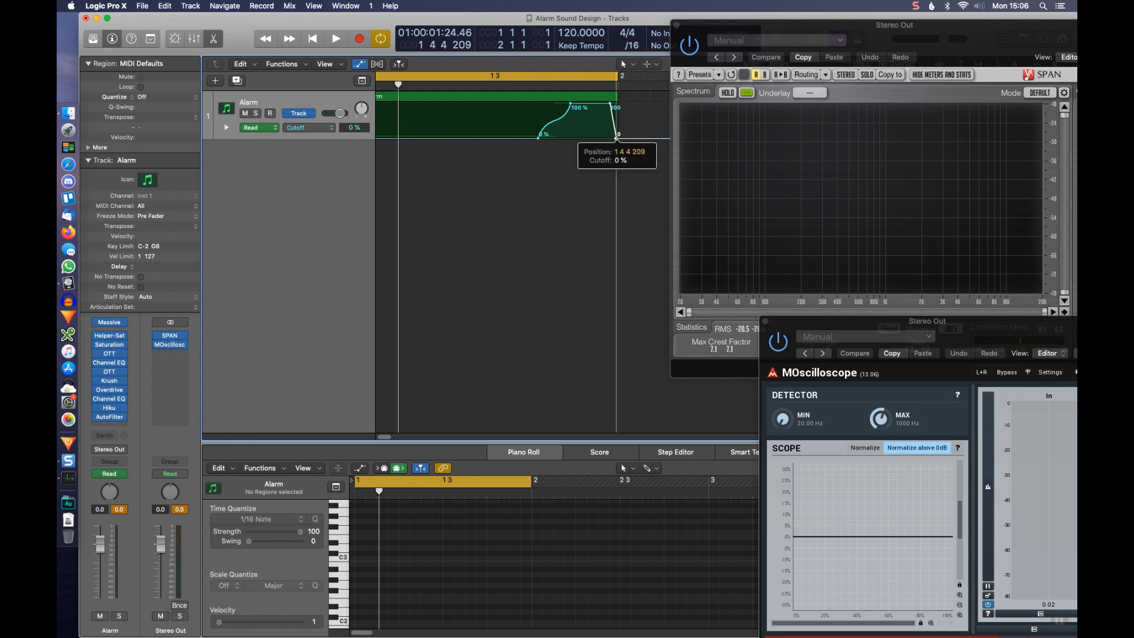
{"action": "left_click_drag", "start_coordinate": [617, 139], "coordinate": [630, 104]}
{"action": "key", "text": "t"}
{"action": "key", "text": "w"}
{"action": "key", "text": "space"}
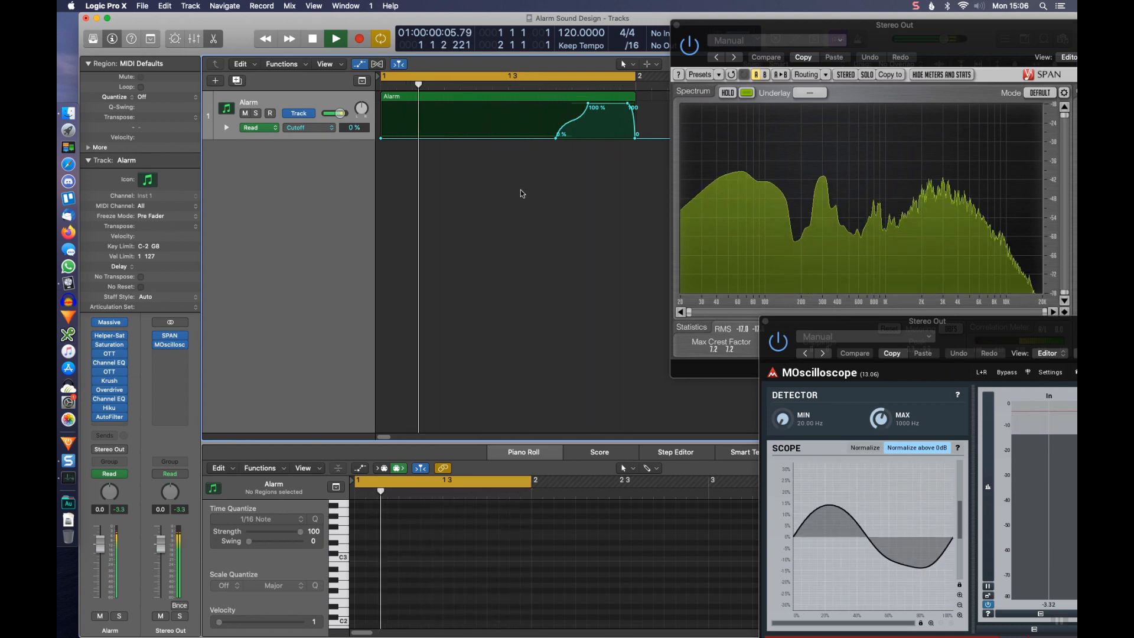
{"action": "key", "text": "super+Left"}
{"action": "key", "text": "super+Left"}
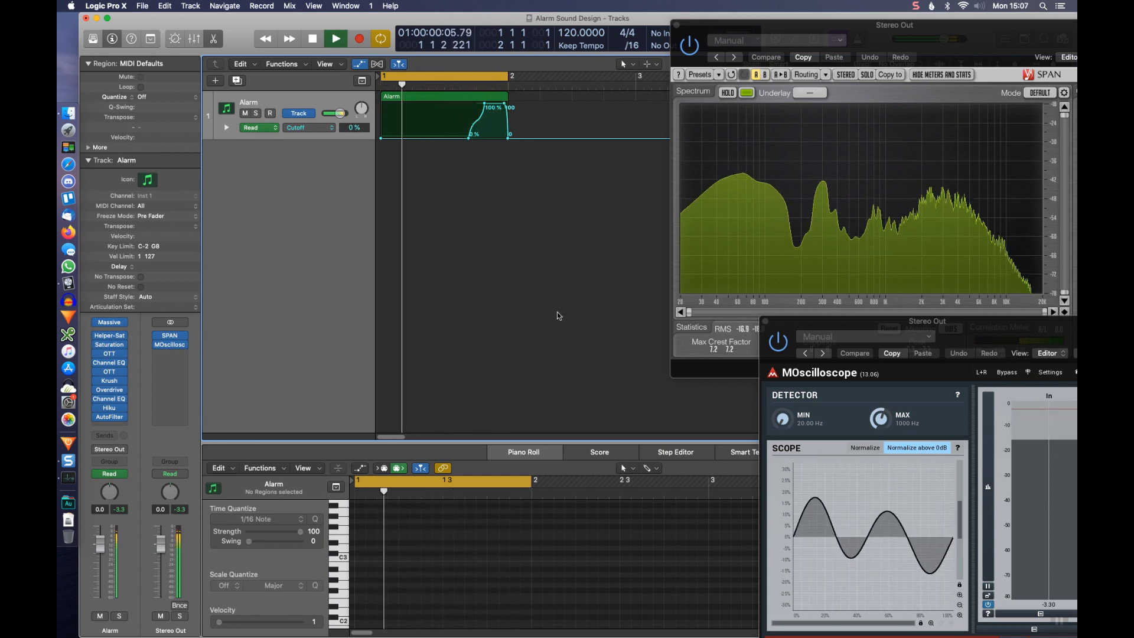
{"action": "key", "text": "space"}
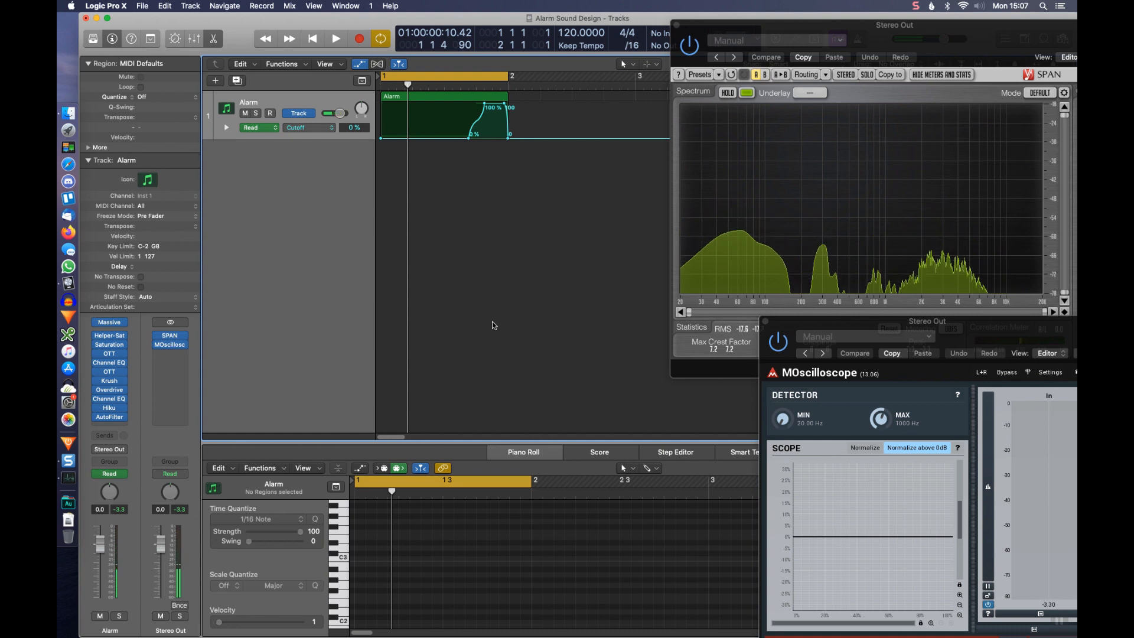
- Insert a Channel EQ after AutoFilter on the Alarm track and, during playback, set its 750 Hz band to 850 Hz, -7.0 dB and Q 0.20
{"action": "left_click", "coordinate": [123, 427]}
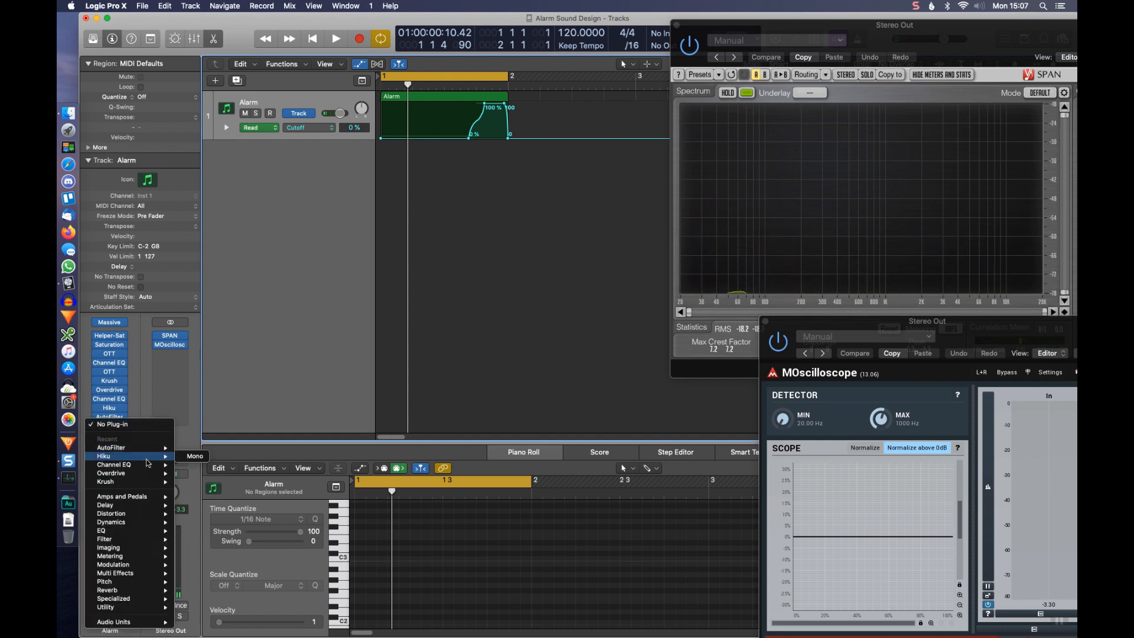
{"action": "left_click", "coordinate": [193, 465]}
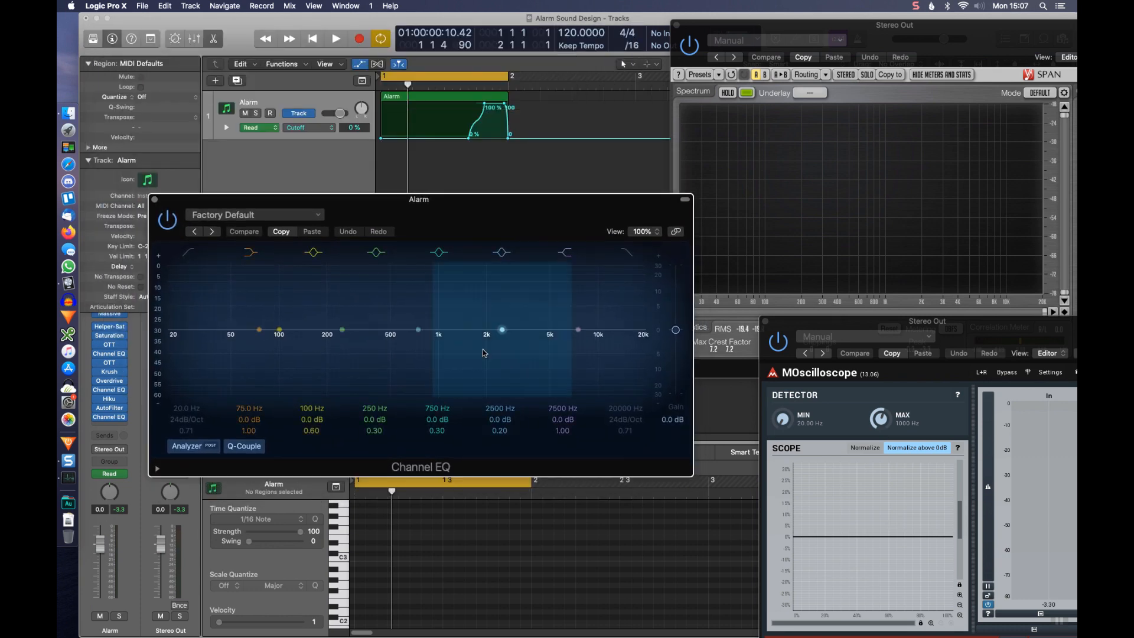
{"action": "key", "text": "space"}
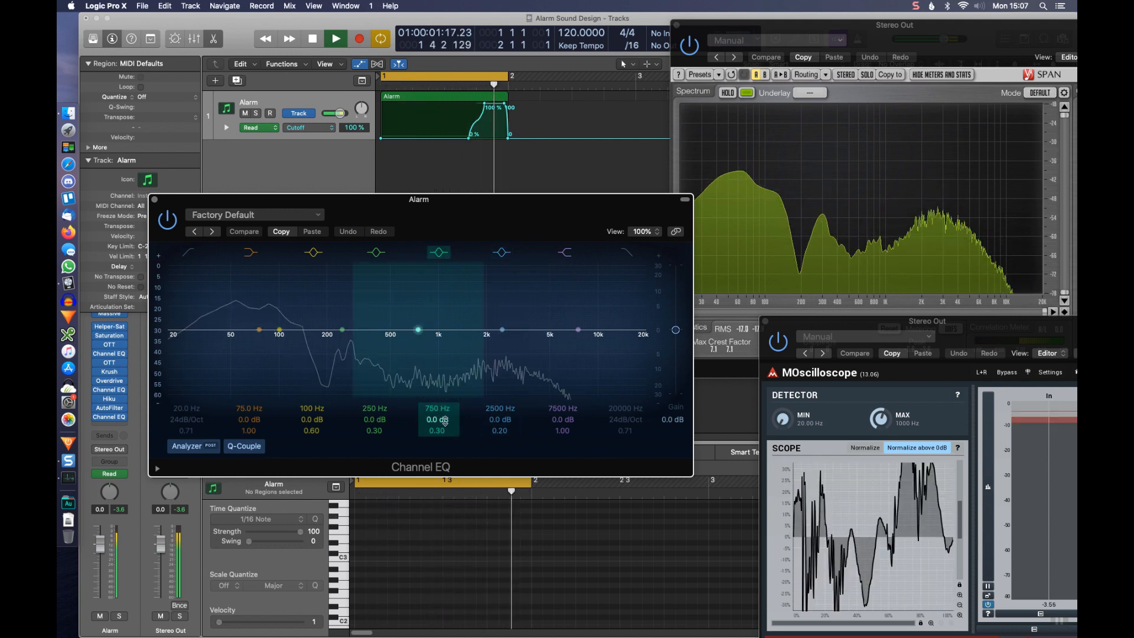
{"action": "scroll", "coordinate": [445, 421], "scroll_direction": "up", "scroll_amount": 10}
{"action": "left_click_drag", "start_coordinate": [442, 432], "coordinate": [443, 398]}
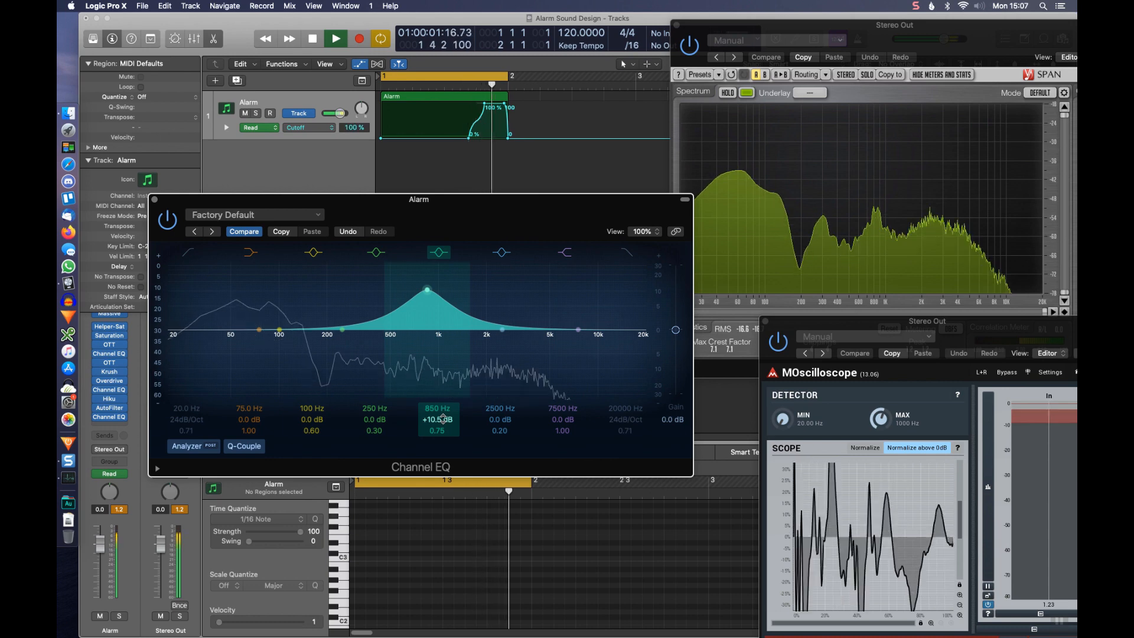
{"action": "left_click_drag", "start_coordinate": [447, 424], "coordinate": [447, 482]}
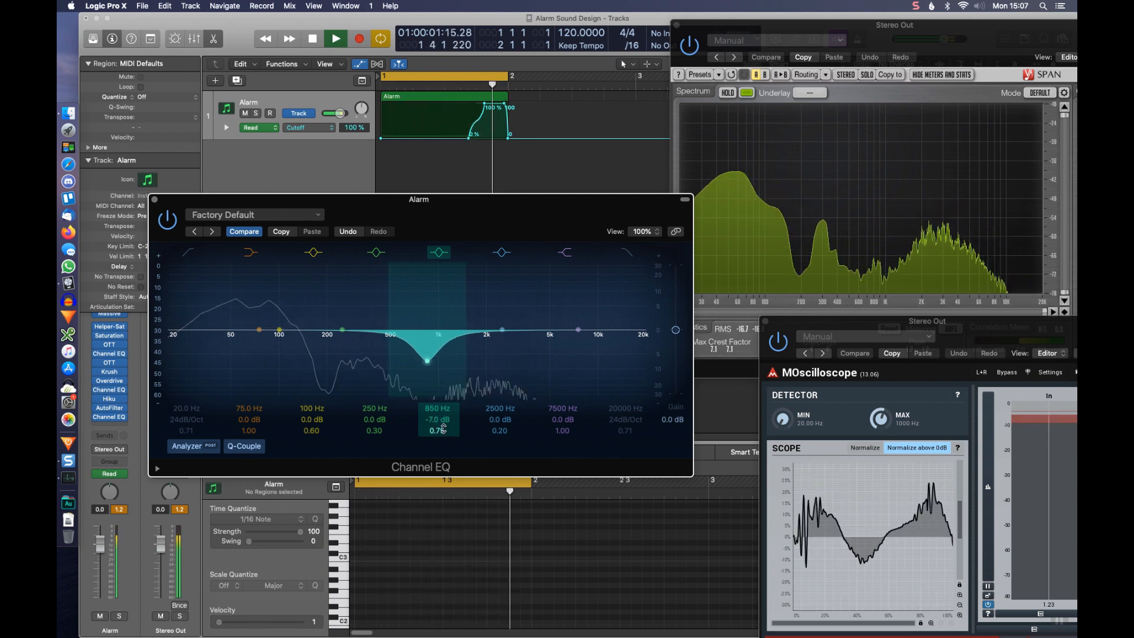
{"action": "left_click_drag", "start_coordinate": [437, 430], "coordinate": [437, 444]}
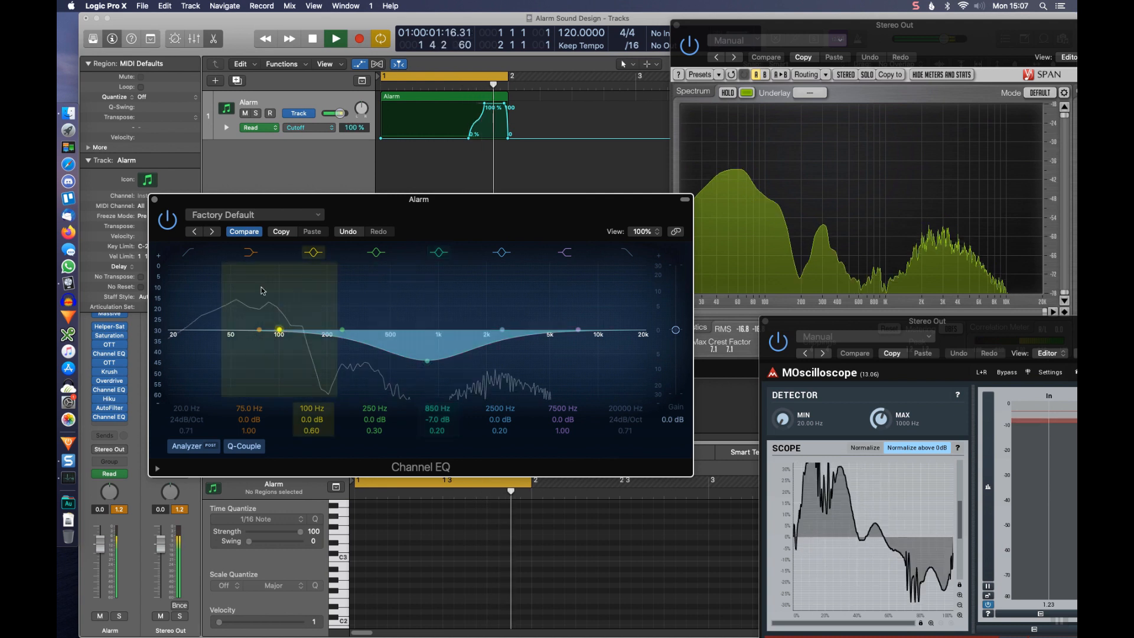
- Compare the sound with the new Channel EQ bypassed and re-enabled, and close its window
{"action": "left_click", "coordinate": [167, 218]}
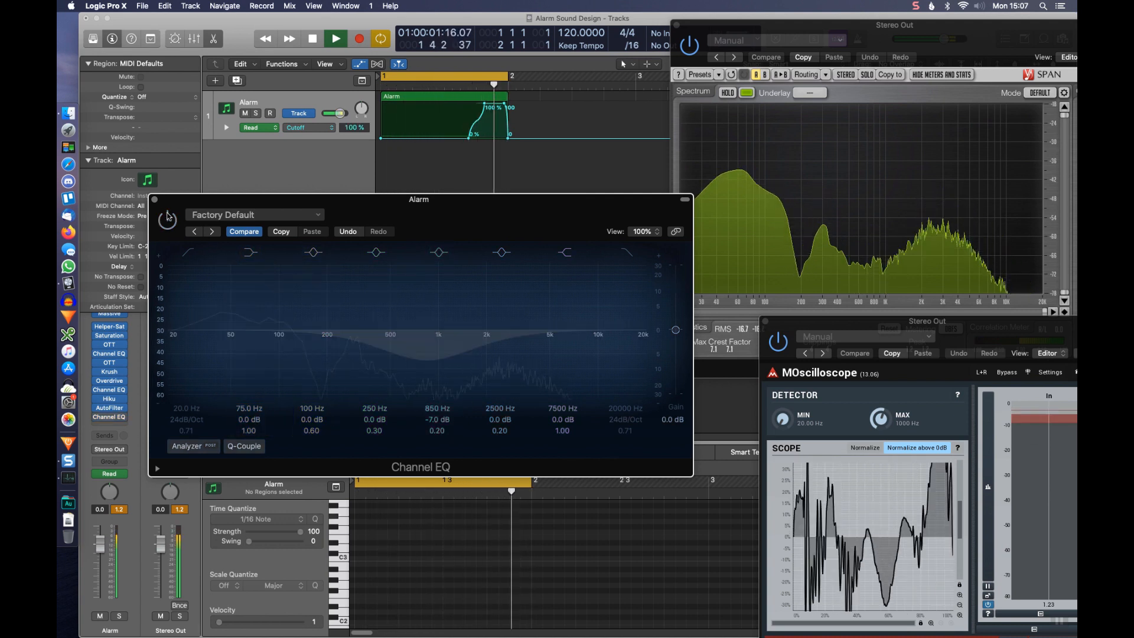
{"action": "left_click", "coordinate": [167, 218]}
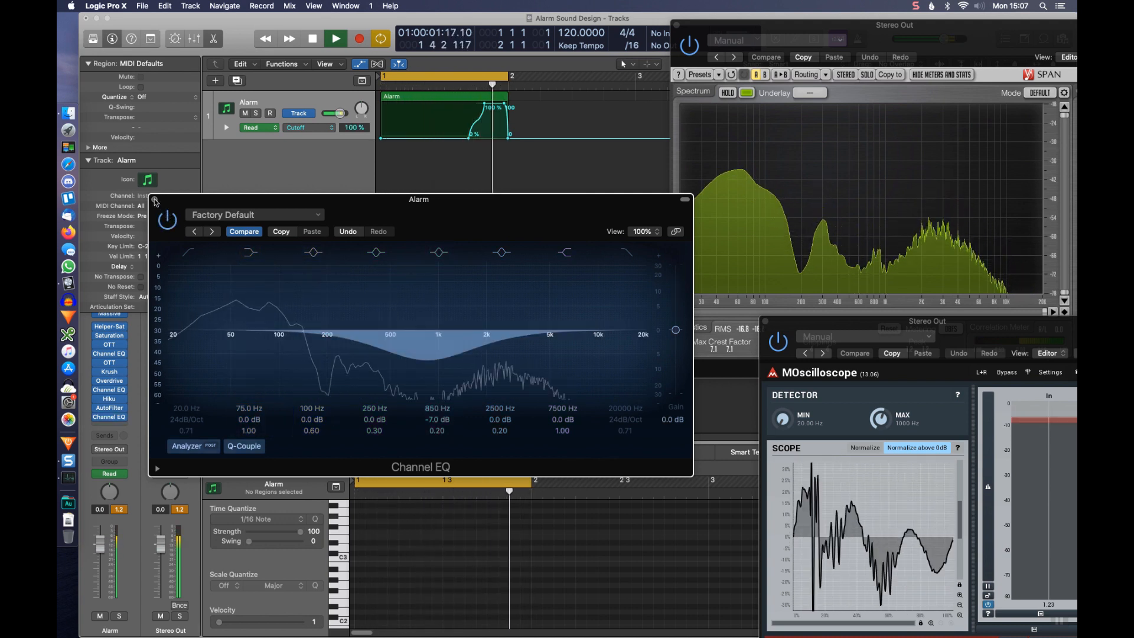
{"action": "left_click", "coordinate": [156, 201]}
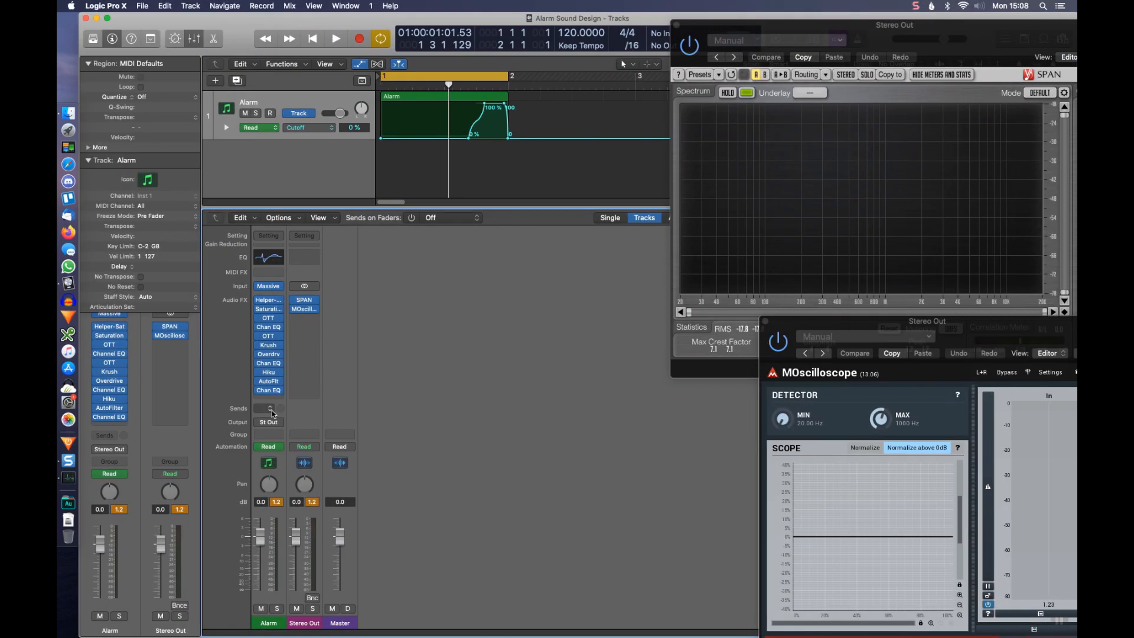
- Add sends to Bus 1, Bus 2 and Bus 3 on the Alarm channel in the mixer
{"action": "left_click", "coordinate": [272, 408]}
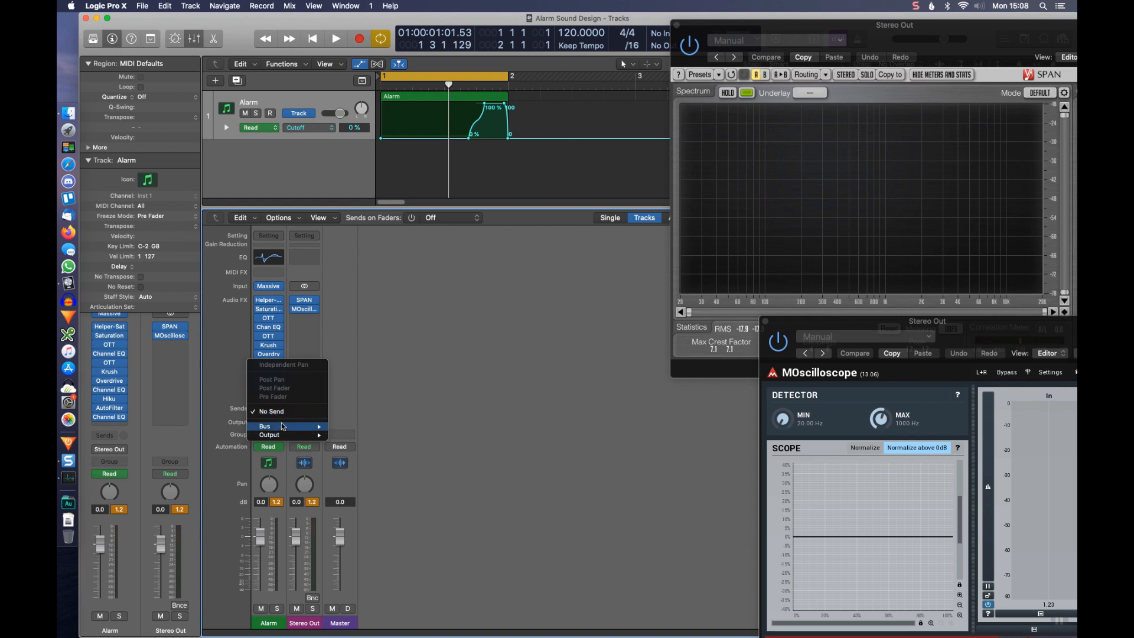
{"action": "mouse_move", "coordinate": [284, 426]}
{"action": "left_click", "coordinate": [357, 300]}
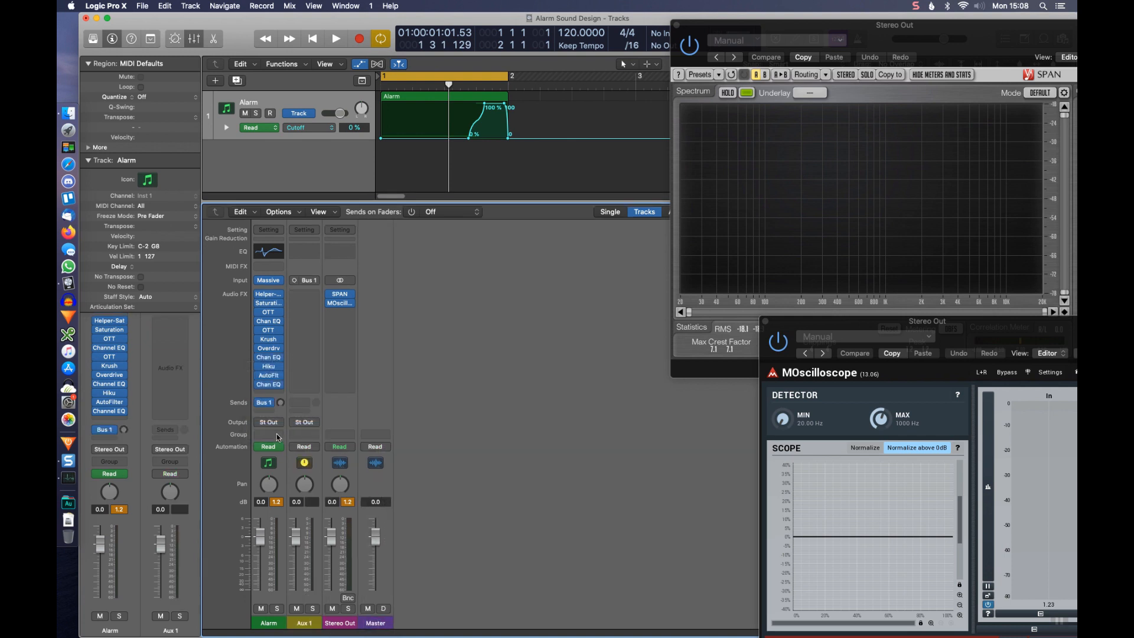
{"action": "left_click", "coordinate": [272, 411]}
{"action": "mouse_move", "coordinate": [289, 428]}
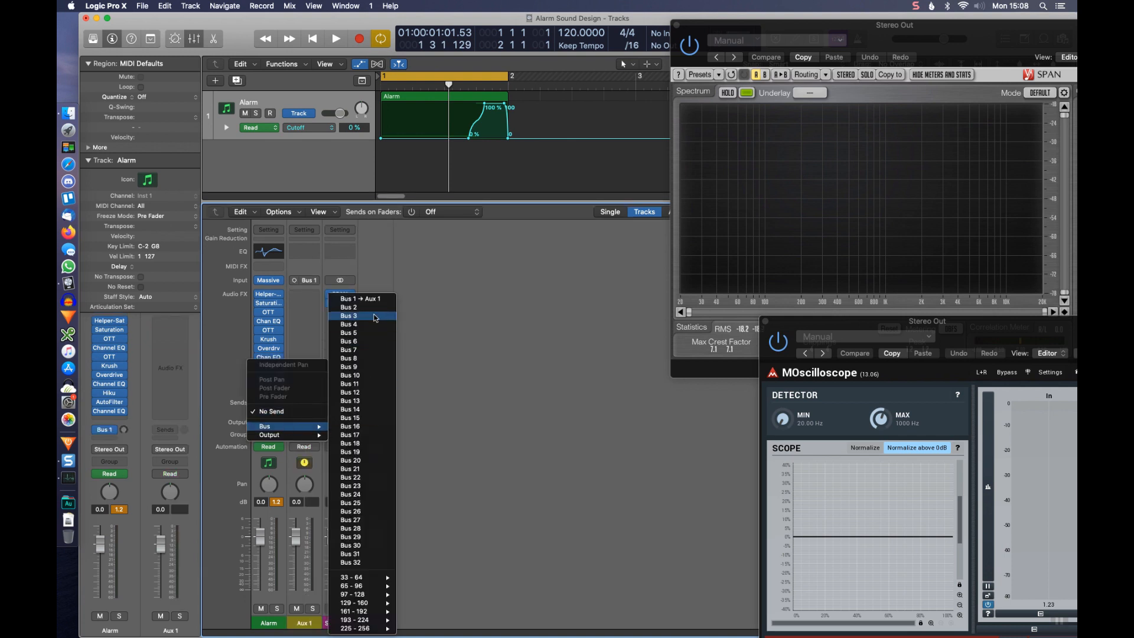
{"action": "left_click", "coordinate": [371, 312]}
{"action": "left_click", "coordinate": [271, 412]}
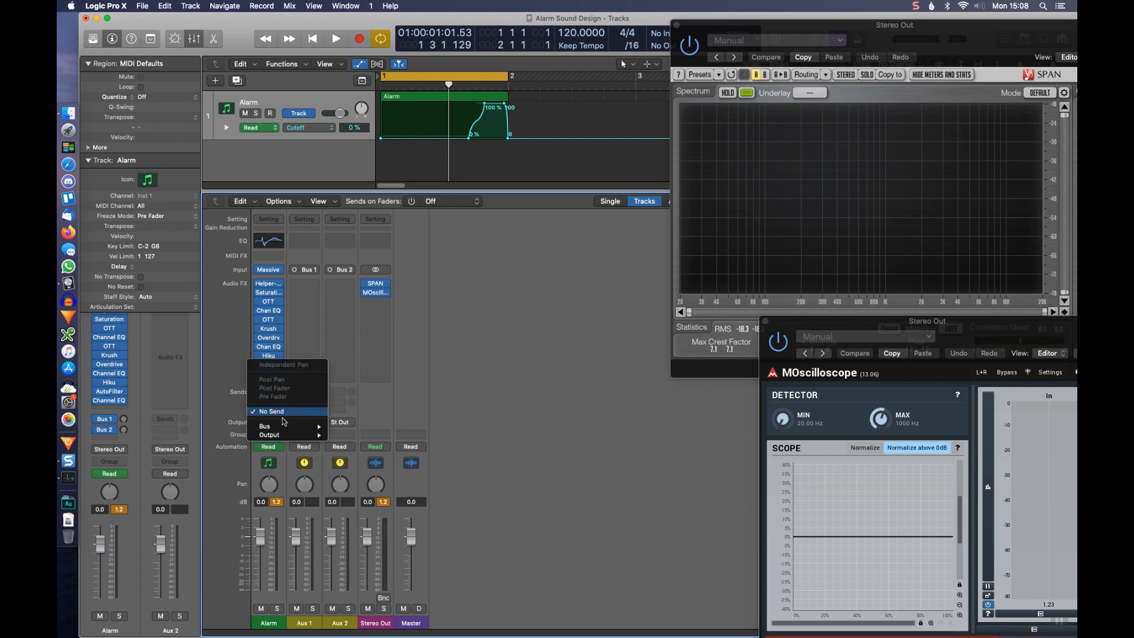
{"action": "mouse_move", "coordinate": [305, 430]}
{"action": "left_click", "coordinate": [374, 317]}
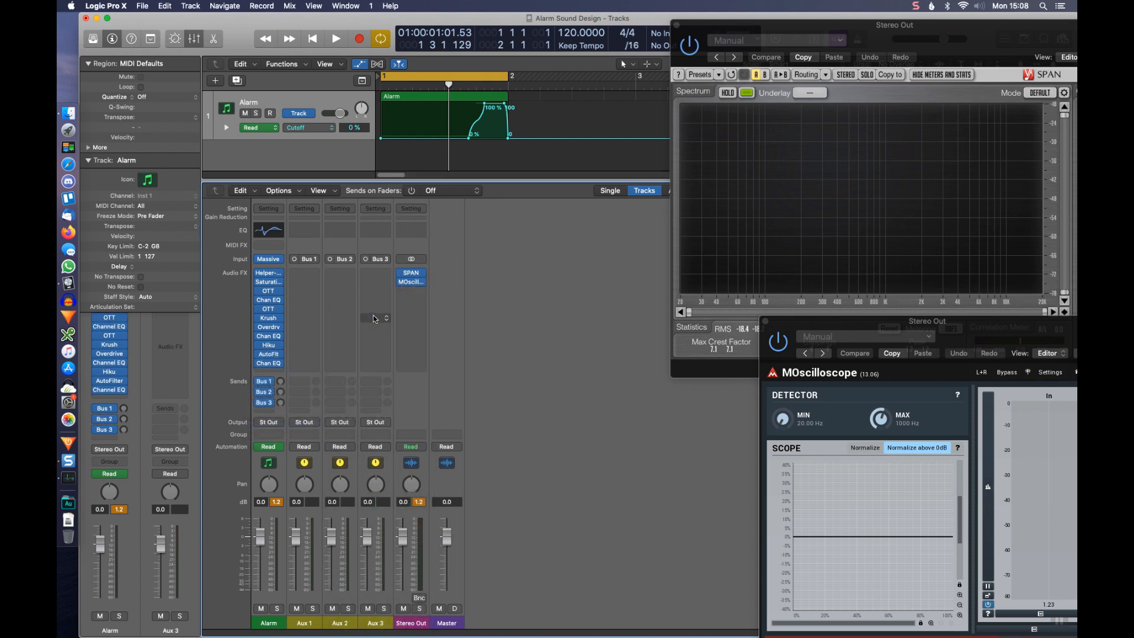
- Route the outputs of the Alarm, Aux 1, Aux 2 and Aux 3 channels together to Bus 4
{"action": "left_click", "coordinate": [280, 415]}
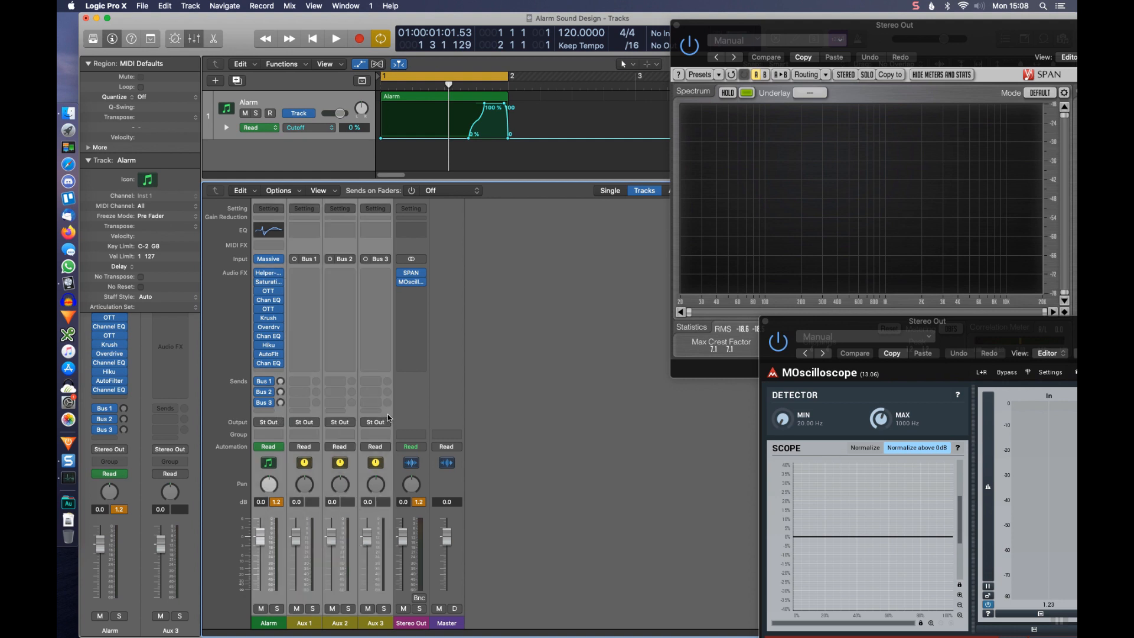
{"action": "left_click", "coordinate": [269, 422]}
{"action": "mouse_move", "coordinate": [303, 474]}
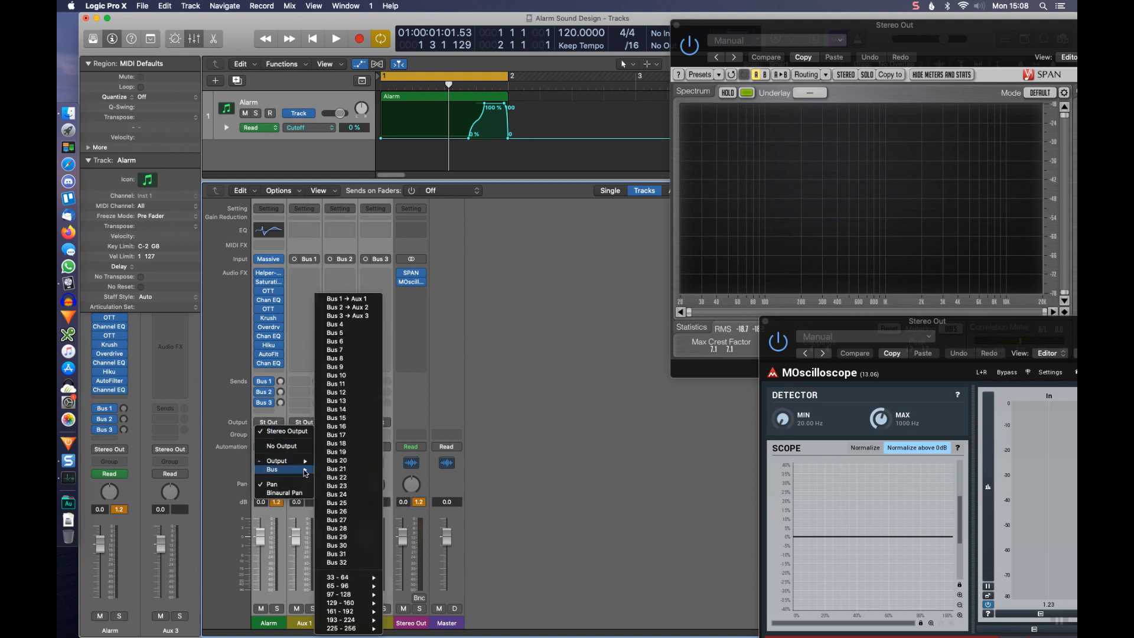
{"action": "left_click", "coordinate": [351, 325]}
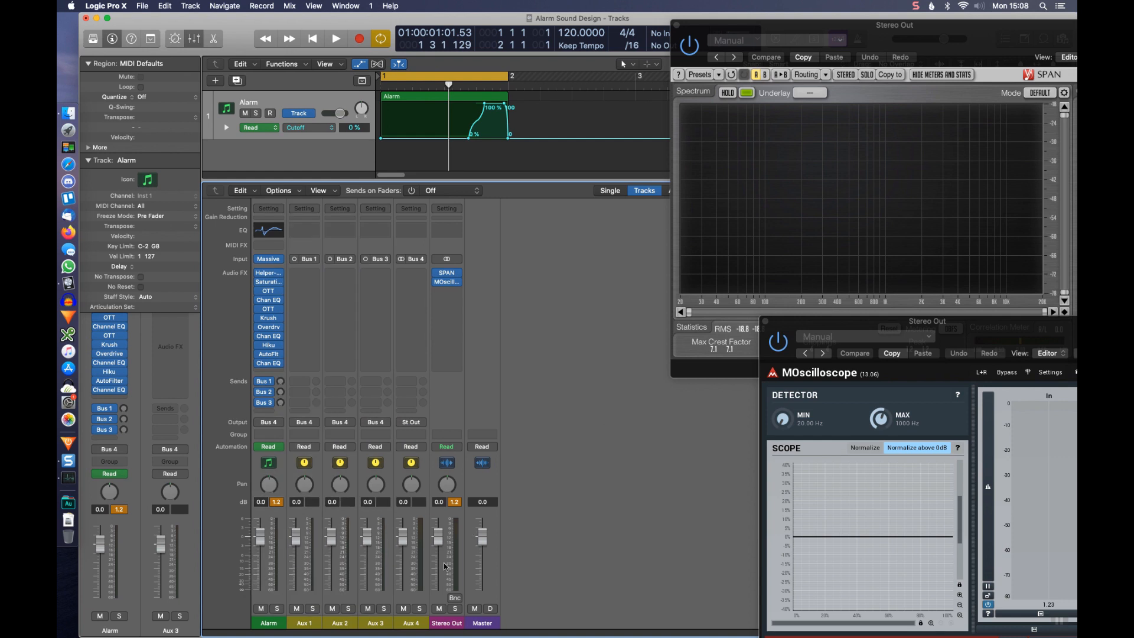
- Rename Aux 4 as Mix, Aux 1 as Reflect, Aux 2 as Reverb and Aux 3 as Delay
{"action": "left_click", "coordinate": [407, 625]}
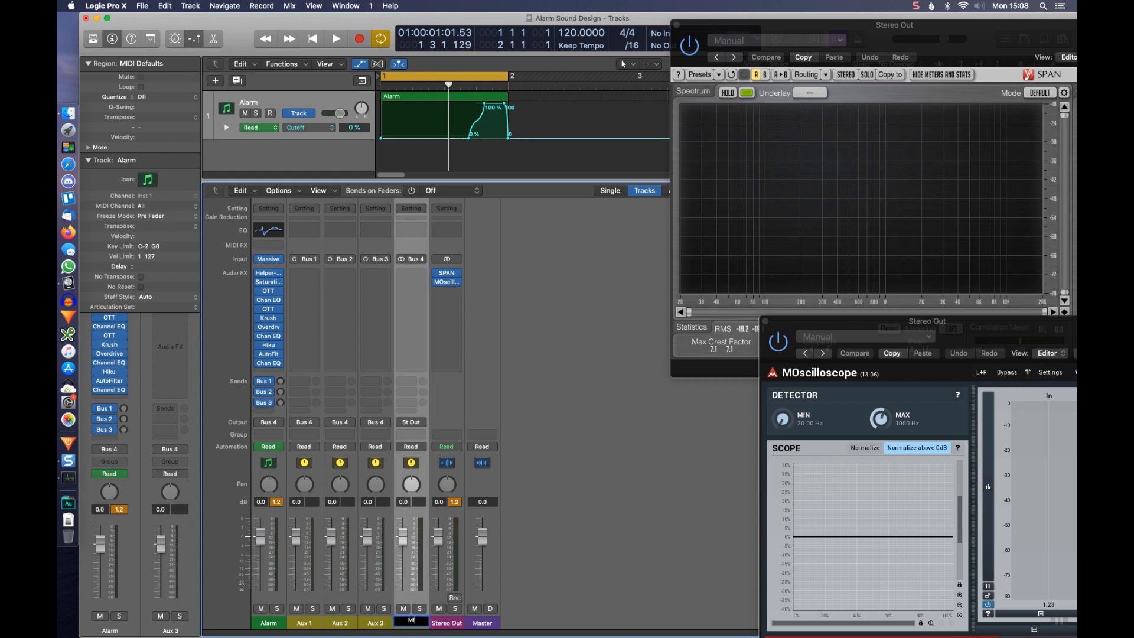
{"action": "left_click", "coordinate": [304, 624]}
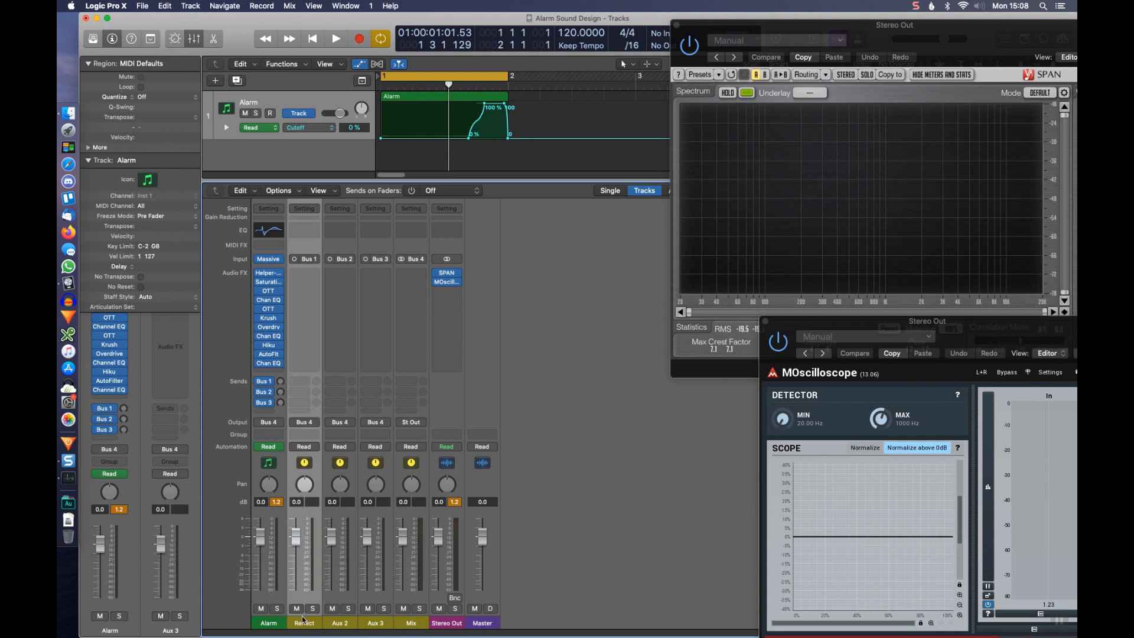
{"action": "double_click", "coordinate": [338, 624]}
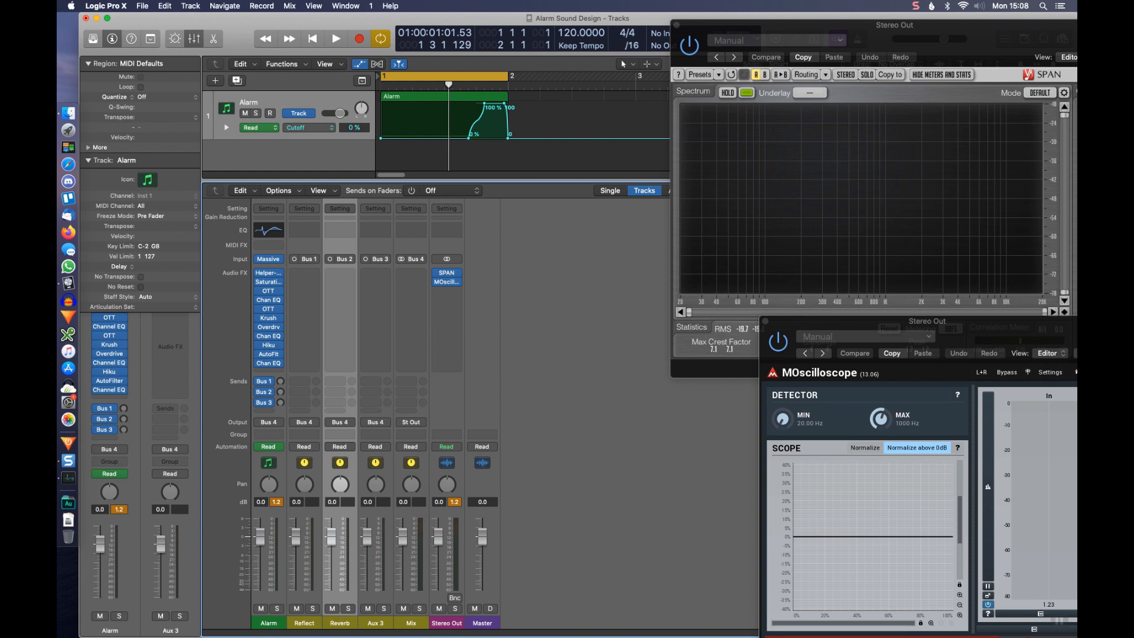
{"action": "double_click", "coordinate": [377, 624]}
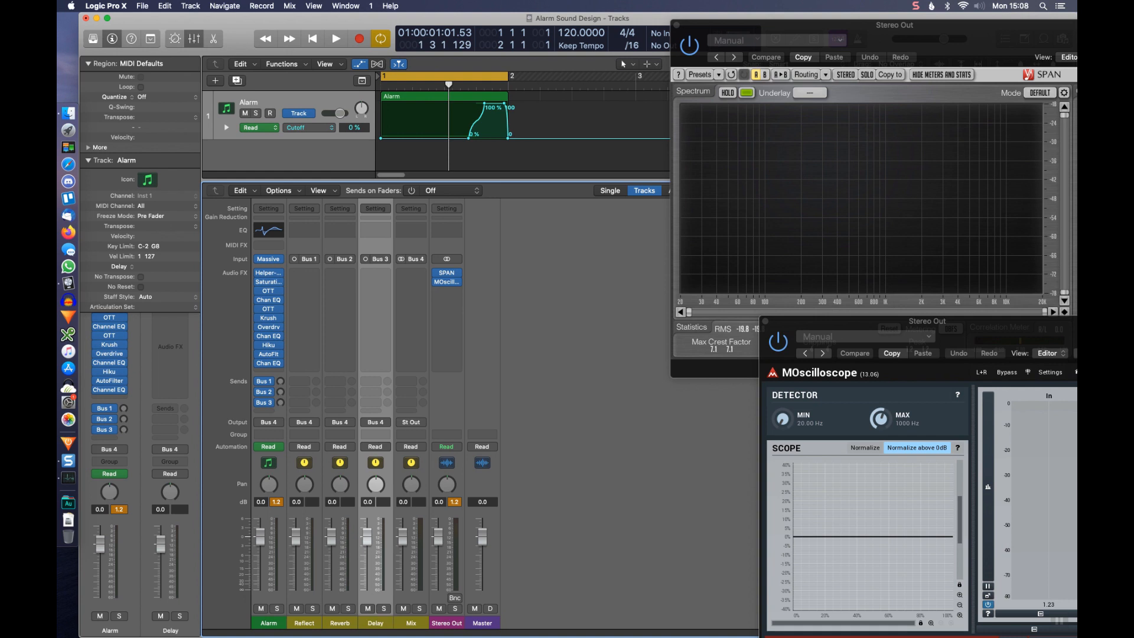
- Insert Native Instruments' Raum as a Mono->Stereo effect on the Reflect channel and move its window clear of the mixer
{"action": "left_click", "coordinate": [517, 505]}
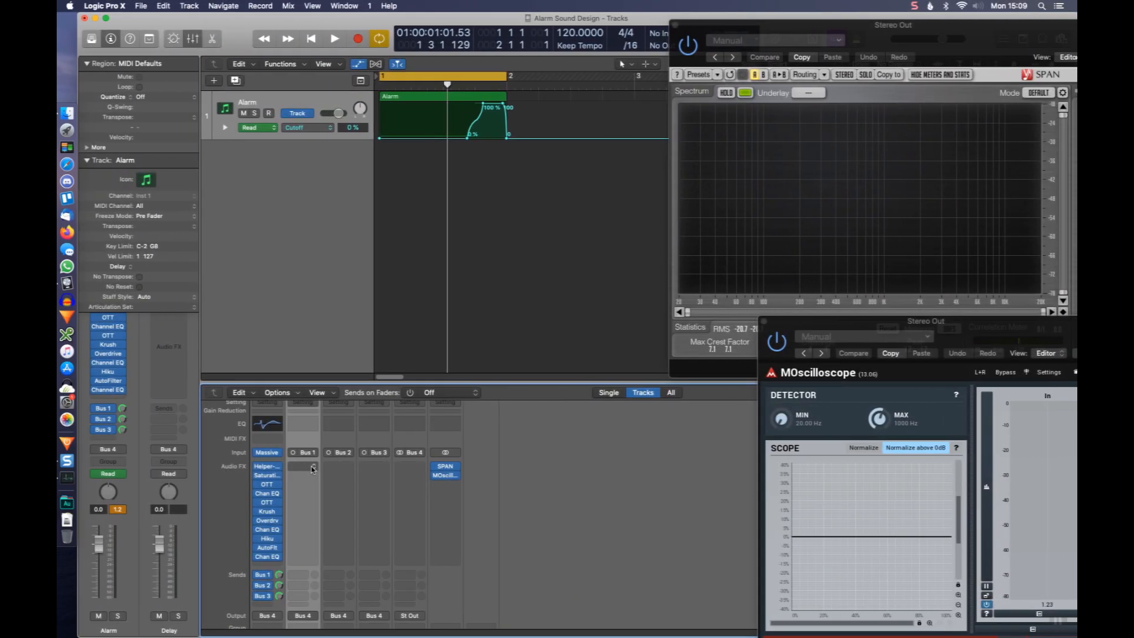
{"action": "left_click", "coordinate": [305, 466]}
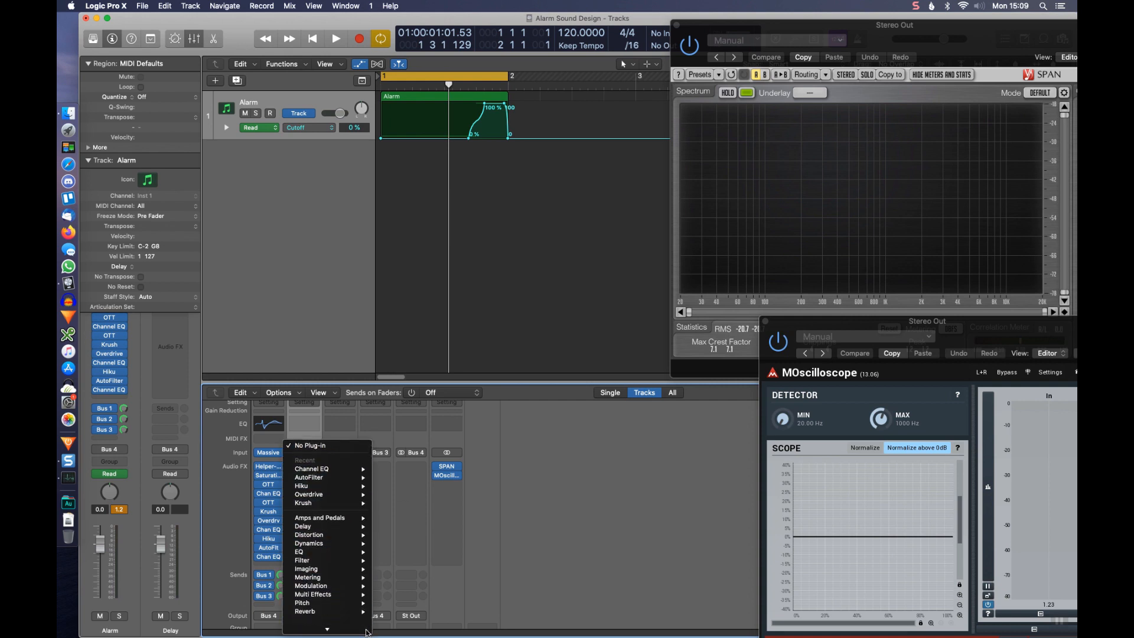
{"action": "mouse_move", "coordinate": [367, 628]}
{"action": "mouse_move", "coordinate": [454, 538]}
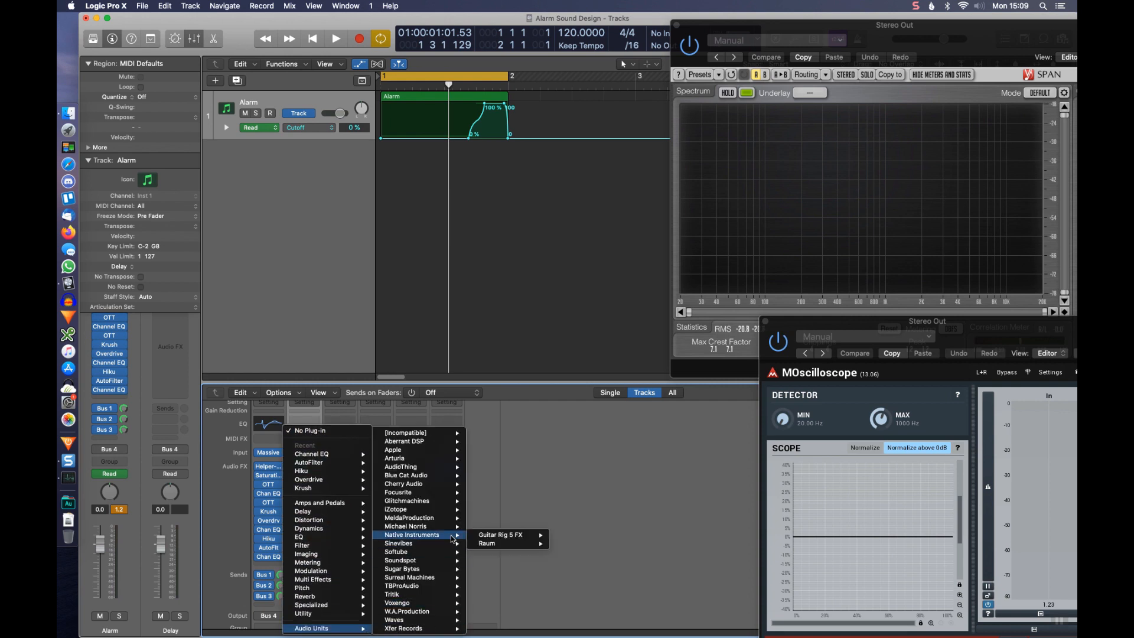
{"action": "mouse_move", "coordinate": [534, 547]}
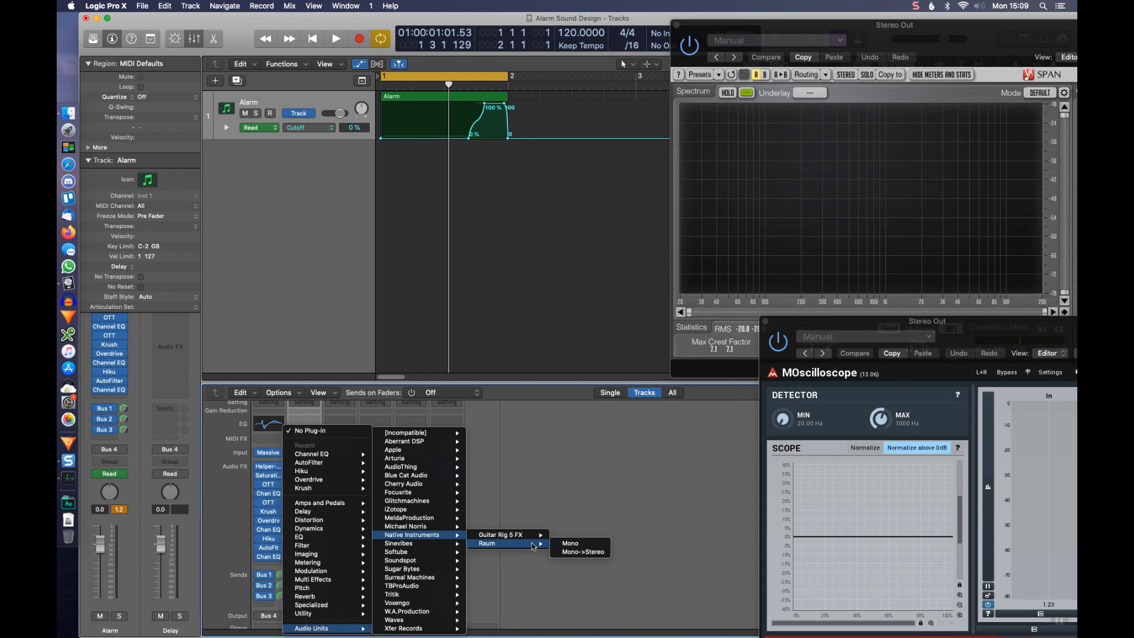
{"action": "left_click", "coordinate": [581, 552]}
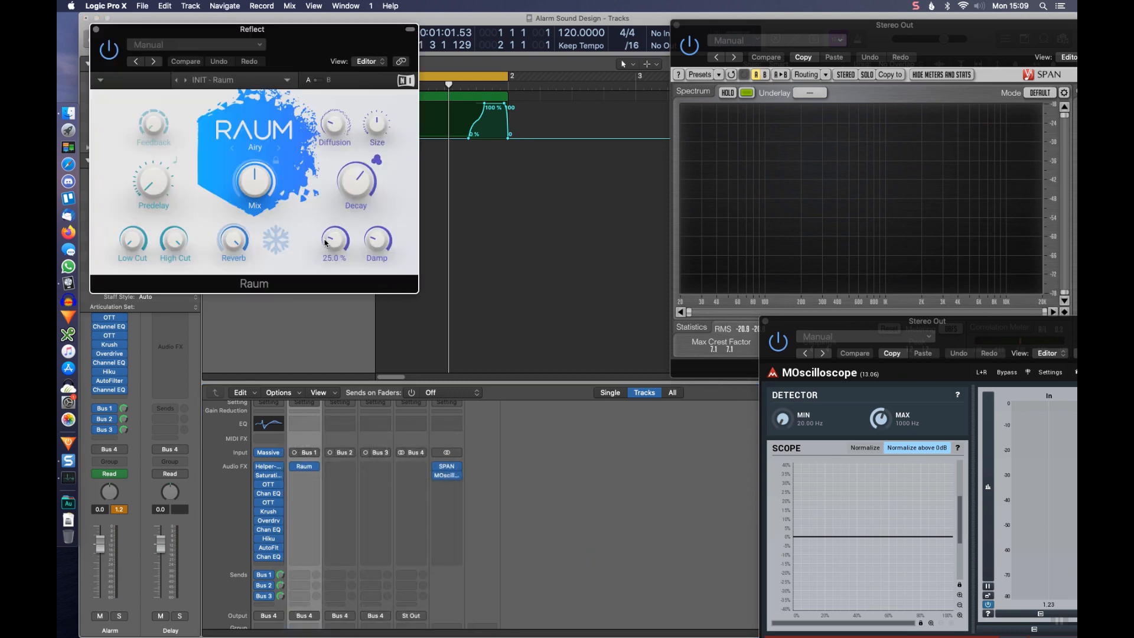
{"action": "left_click_drag", "start_coordinate": [305, 68], "coordinate": [431, 188]}
- Mute the Reverb and Delay channels and solo the Reflect channel while the loop plays
{"action": "key", "text": "space"}
{"action": "scroll", "coordinate": [538, 488], "scroll_direction": "down", "scroll_amount": 8}
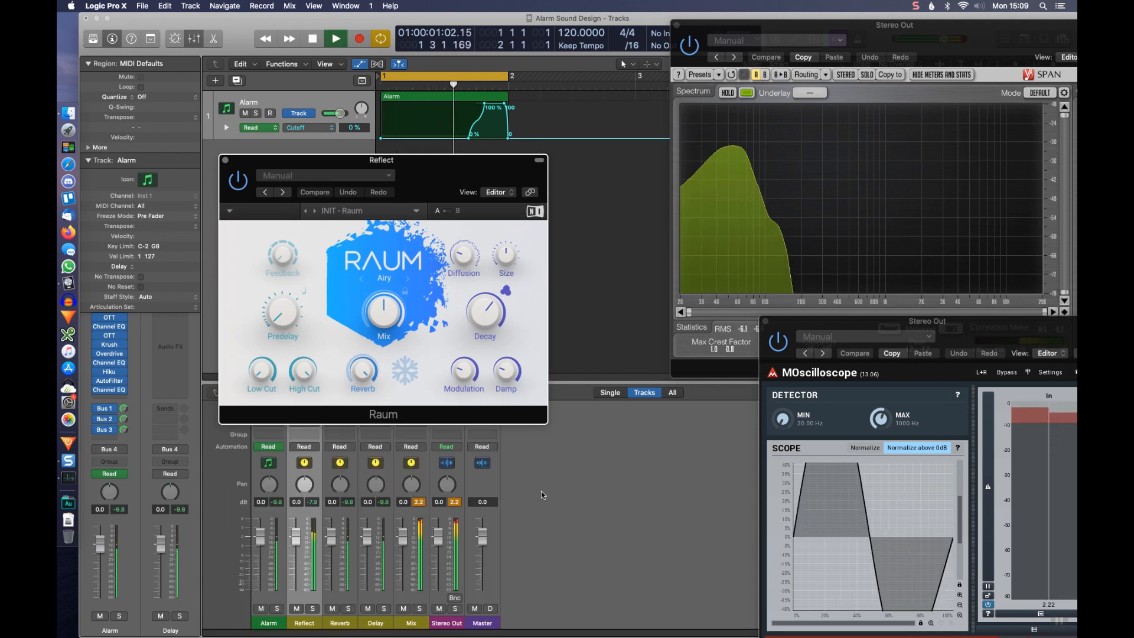
{"action": "key", "text": "space"}
{"action": "left_click", "coordinate": [332, 609]}
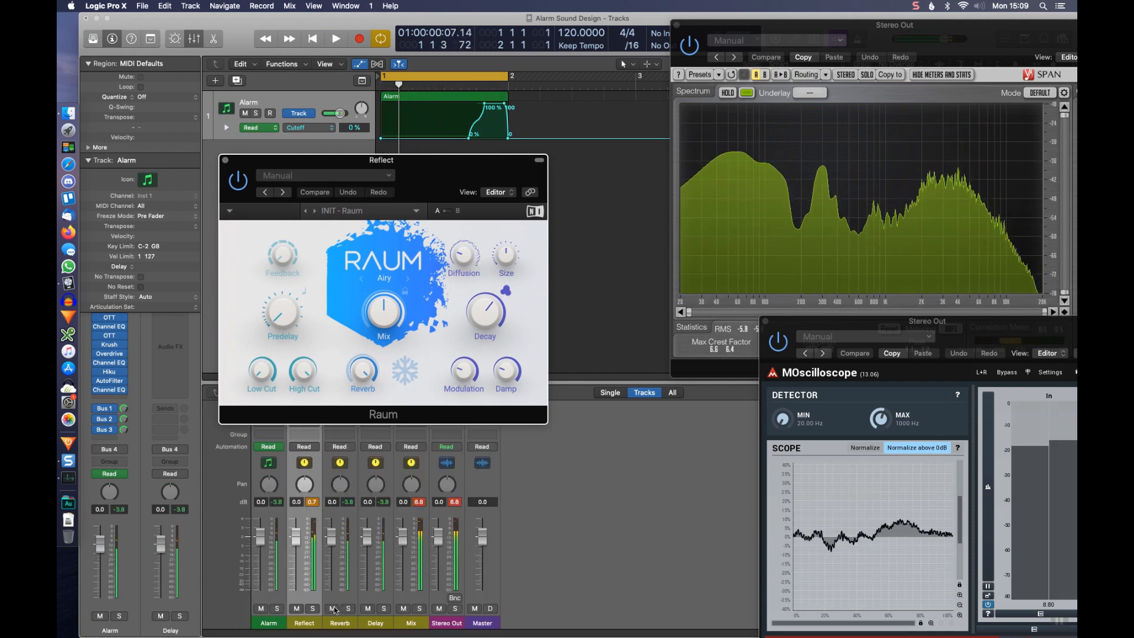
{"action": "left_click", "coordinate": [369, 609]}
{"action": "key", "text": "space"}
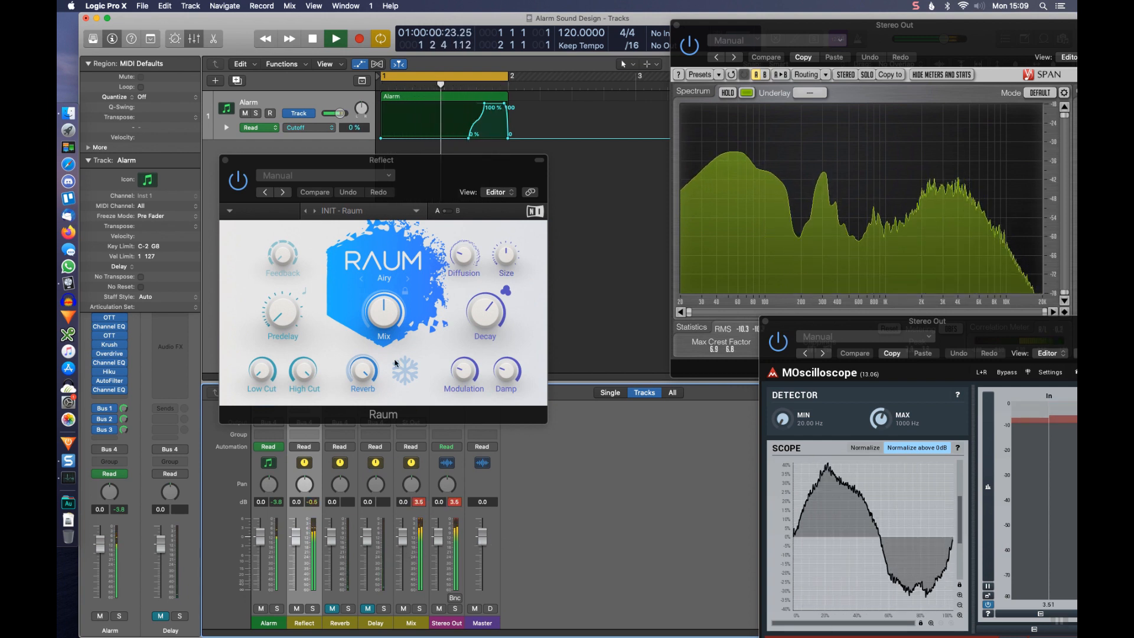
{"action": "left_click", "coordinate": [312, 608]}
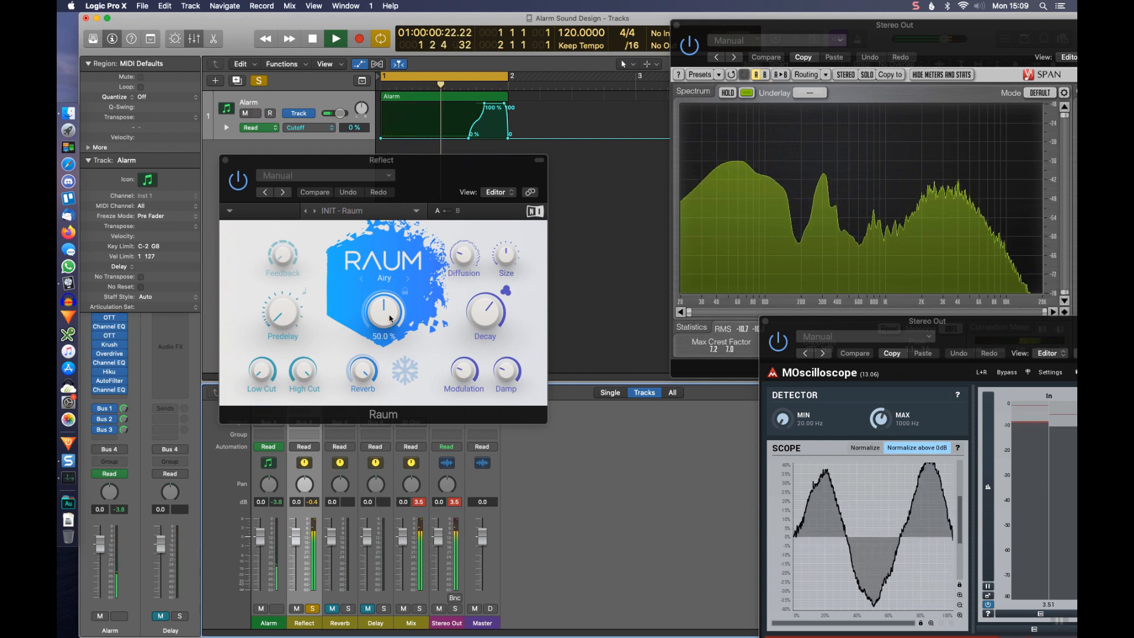
- Raise Raum's Mix to fully wet and switch its reverb mode to Cosmic
{"action": "left_click_drag", "start_coordinate": [388, 314], "coordinate": [388, 310]}
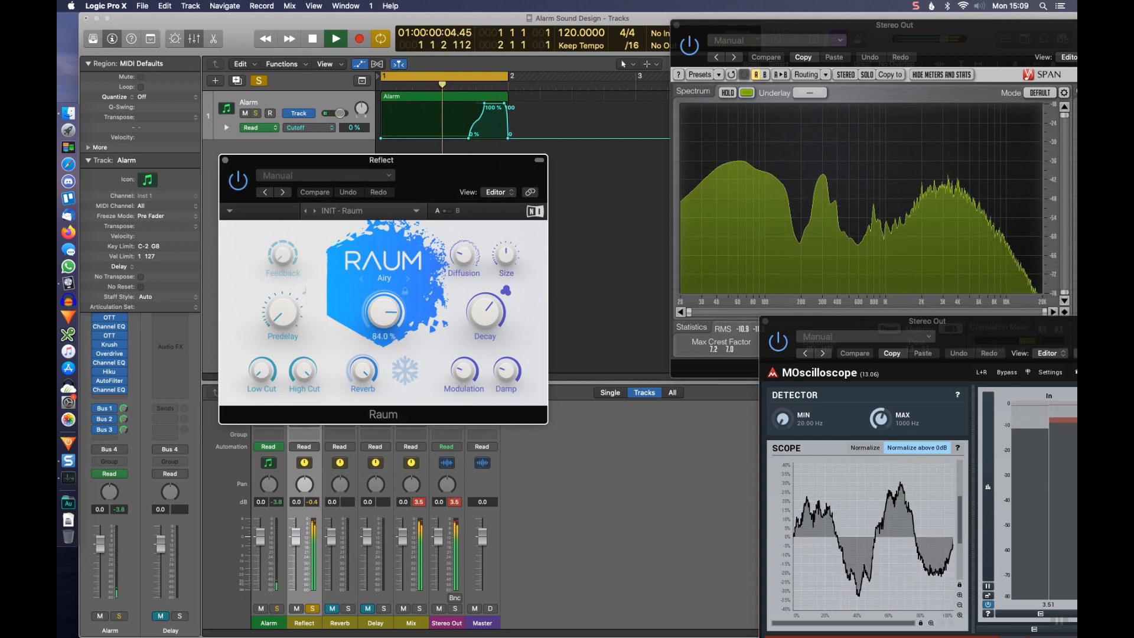
{"action": "left_click", "coordinate": [360, 278]}
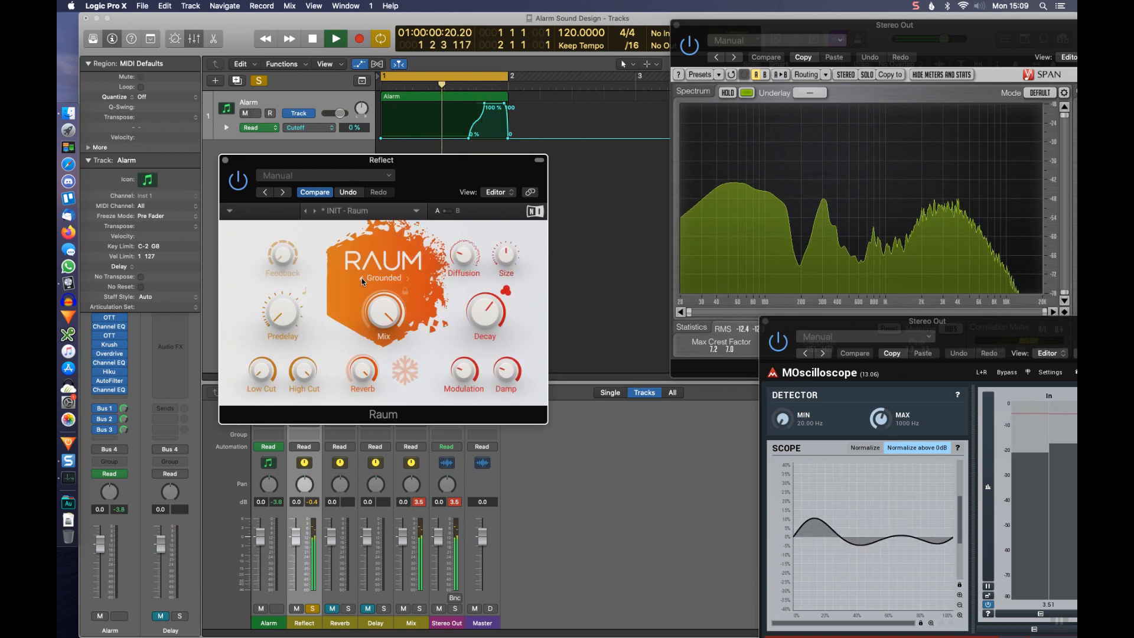
{"action": "left_click", "coordinate": [361, 279]}
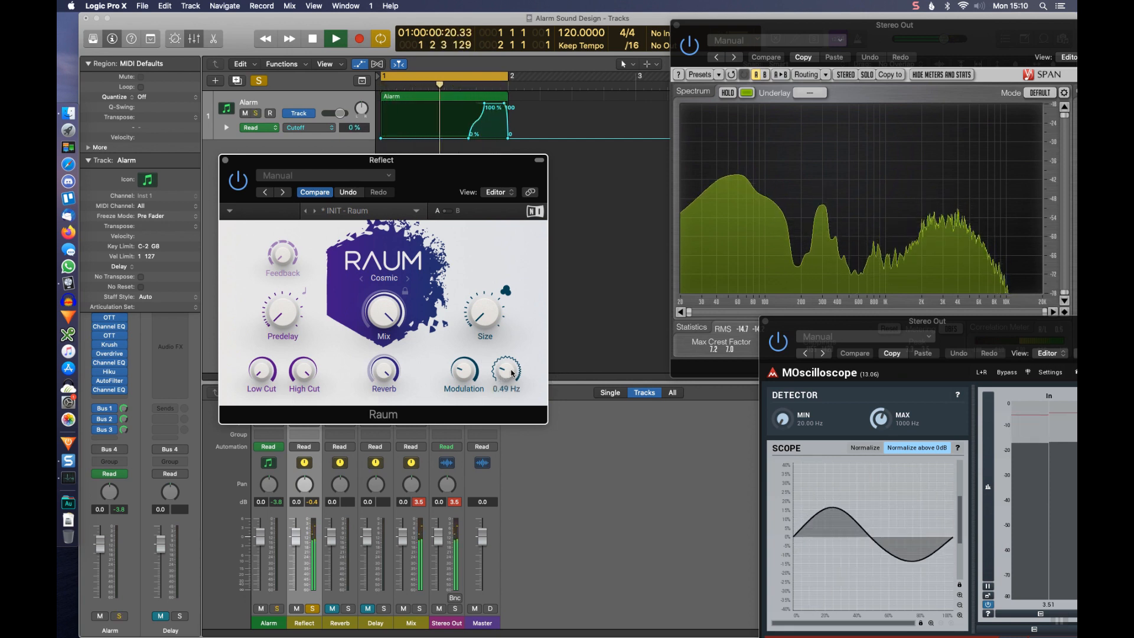
- Set Raum's Rate to 2.19 Hz, increase its Modulation, and close the plug-in window
{"action": "left_click_drag", "start_coordinate": [513, 372], "coordinate": [512, 339]}
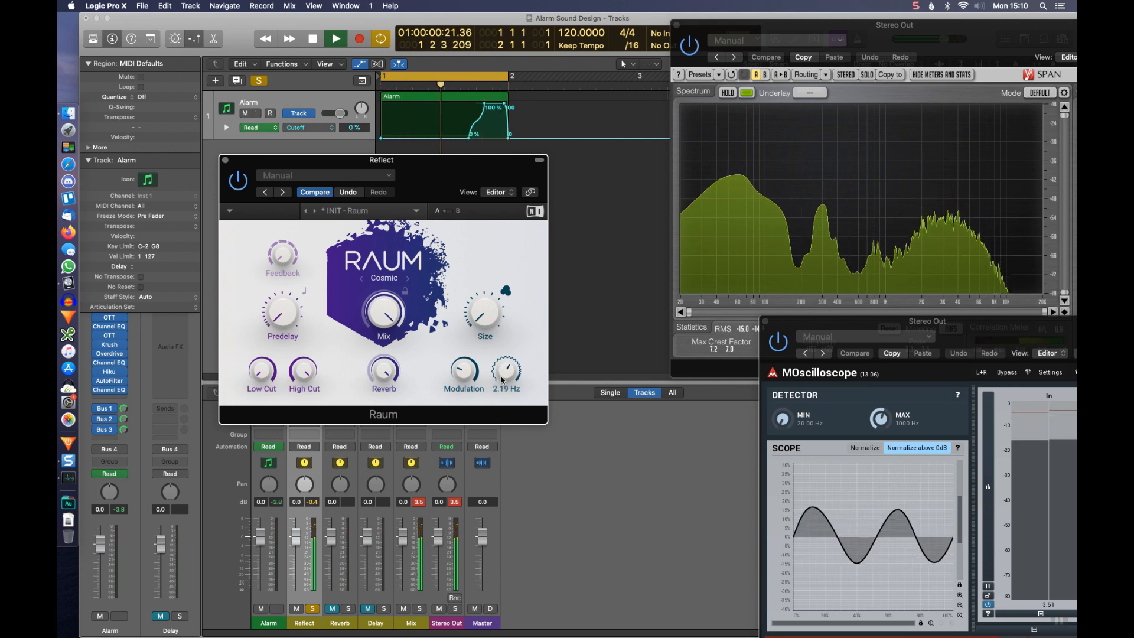
{"action": "left_click_drag", "start_coordinate": [465, 370], "coordinate": [465, 362]}
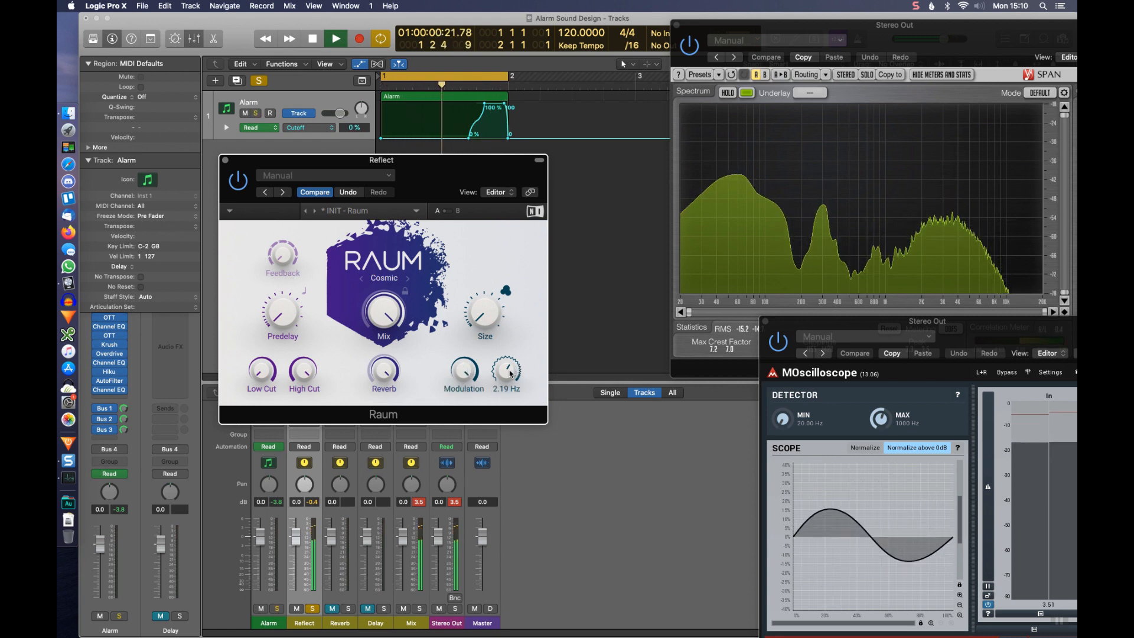
{"action": "left_click_drag", "start_coordinate": [509, 370], "coordinate": [509, 372]}
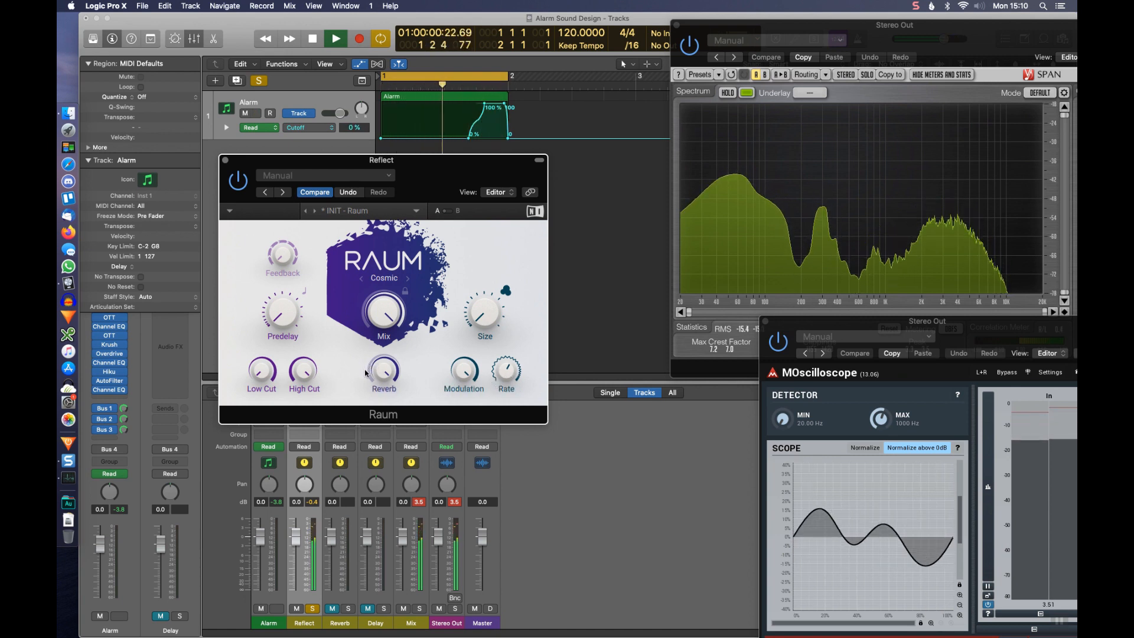
{"action": "mouse_move", "coordinate": [388, 381]}
{"action": "key", "text": "s"}
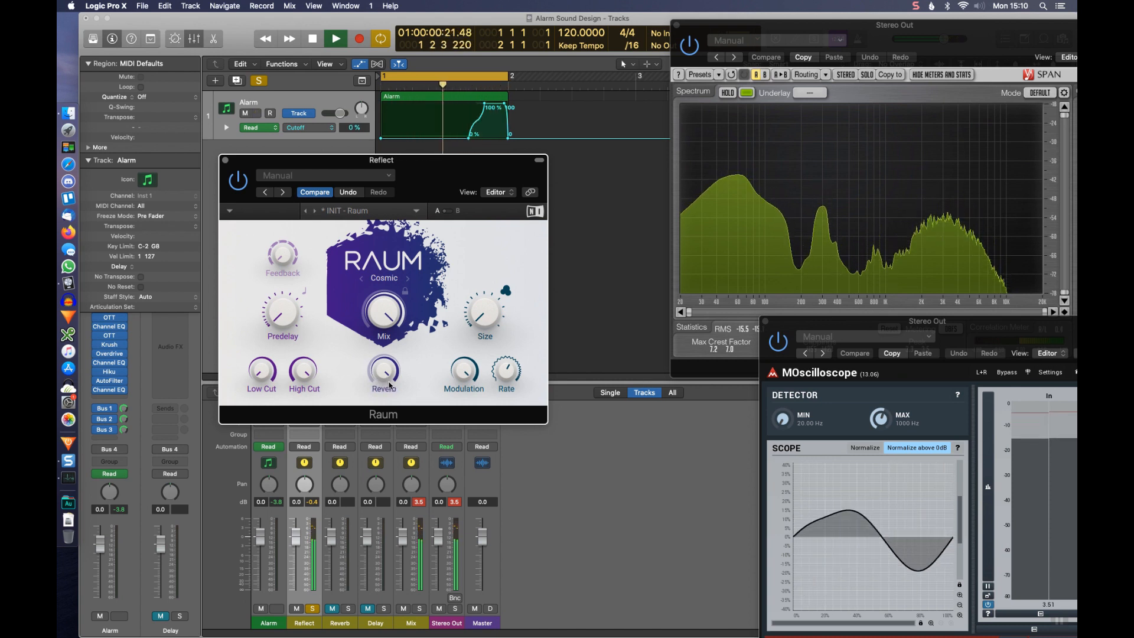
{"action": "left_click", "coordinate": [225, 161]}
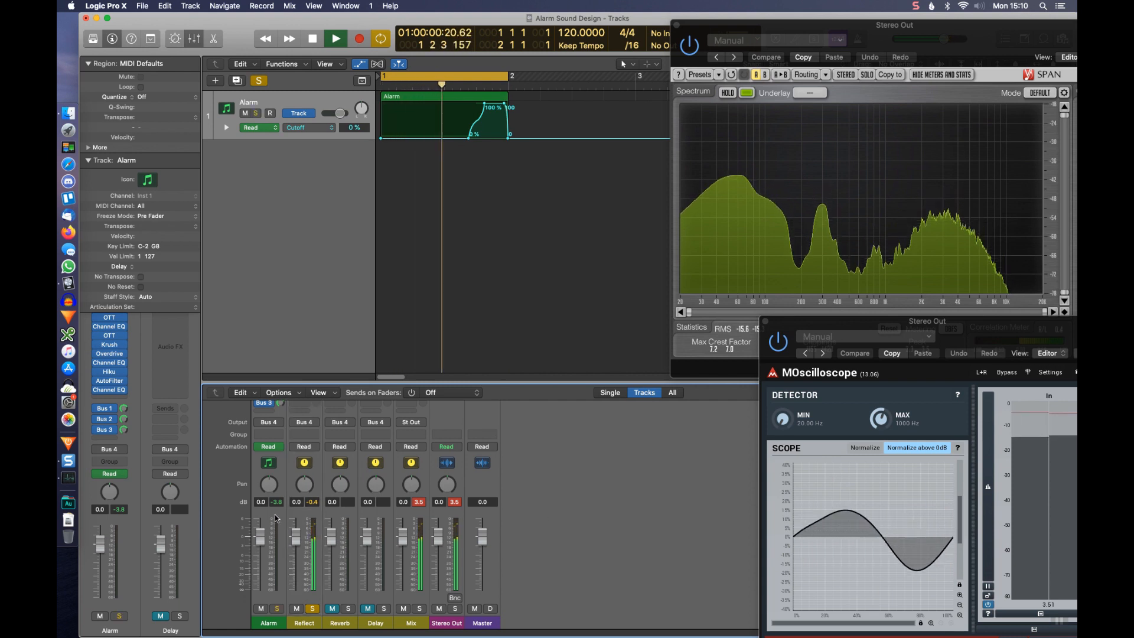
- Insert a stereo Delay Designer after Raum on the Reflect channel and move its window clear of the mixer
{"action": "scroll", "coordinate": [311, 486], "scroll_direction": "up", "scroll_amount": 5}
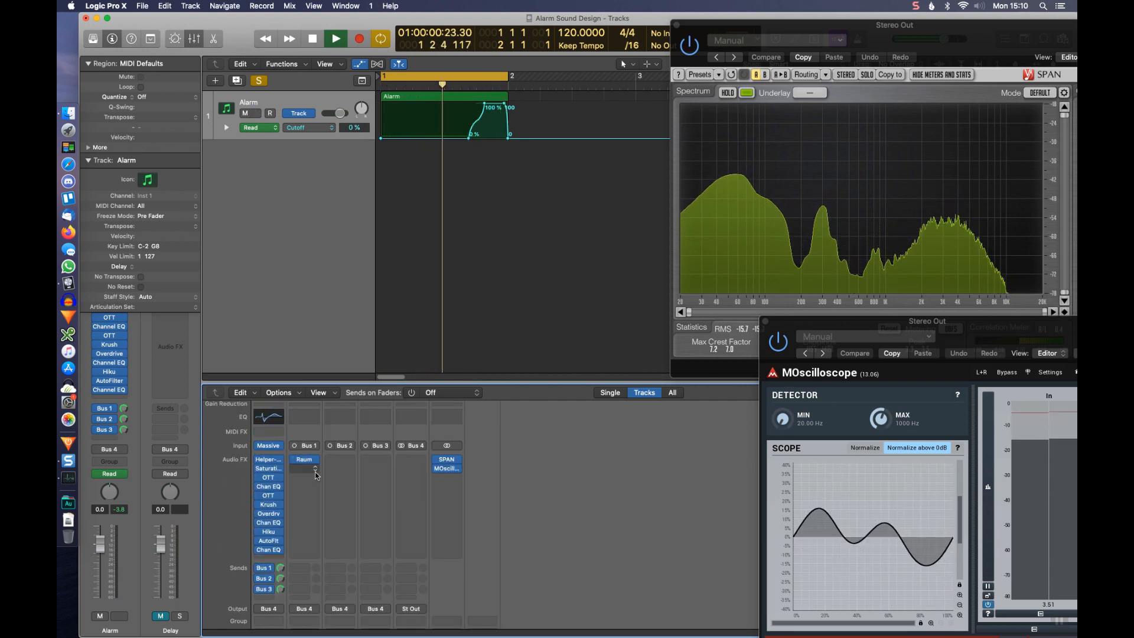
{"action": "left_click", "coordinate": [316, 471]}
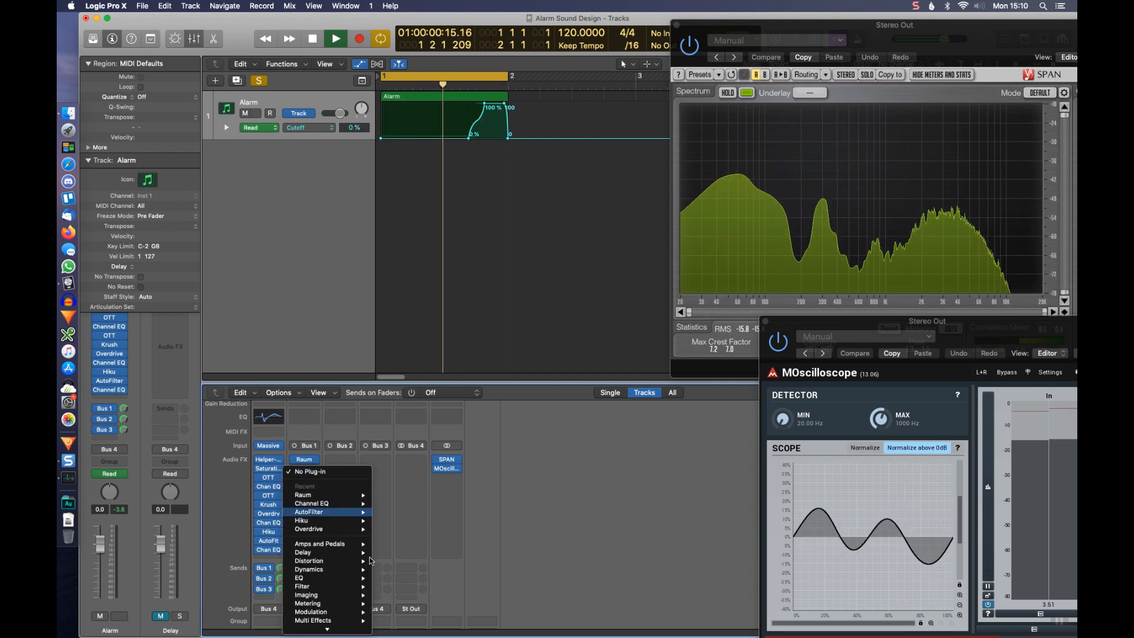
{"action": "mouse_move", "coordinate": [362, 553]}
{"action": "mouse_move", "coordinate": [439, 587]}
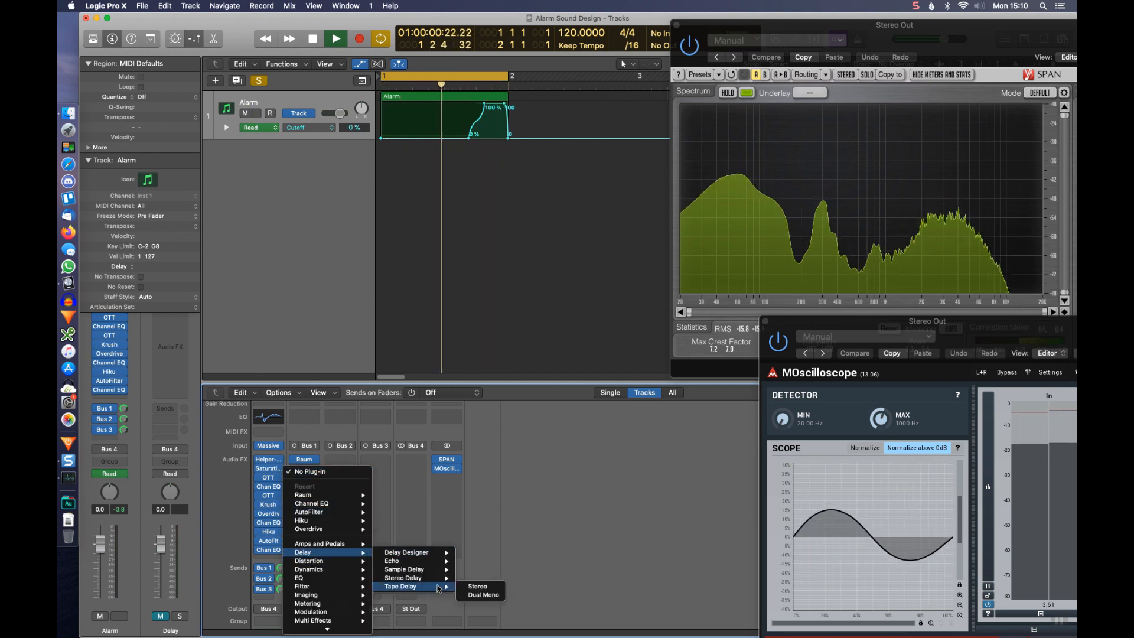
{"action": "mouse_move", "coordinate": [422, 552]}
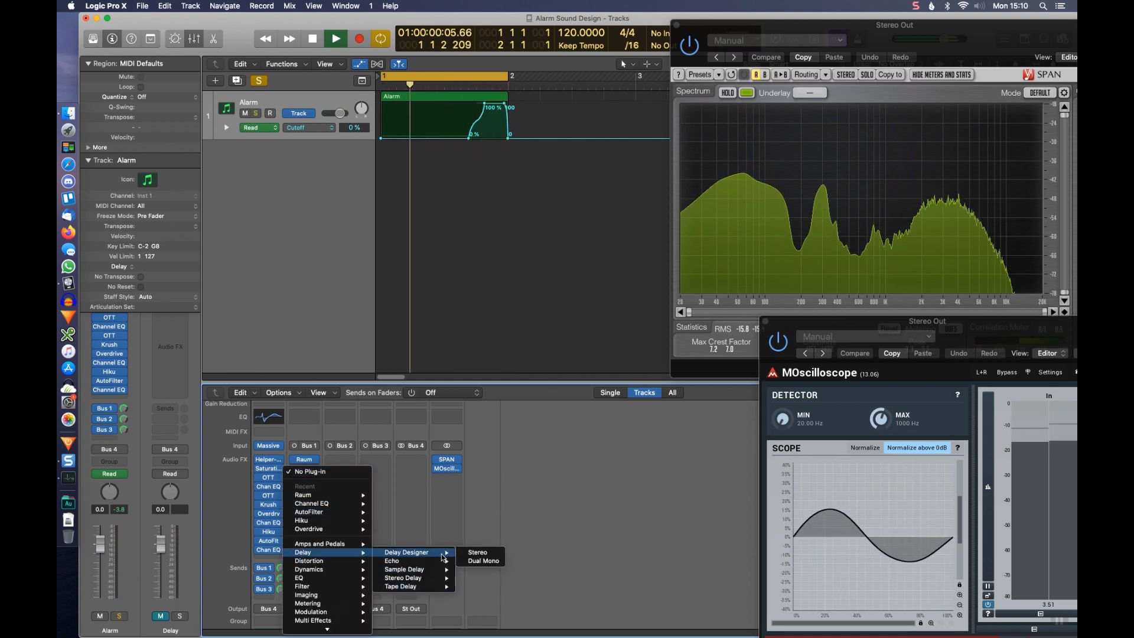
{"action": "left_click", "coordinate": [476, 553]}
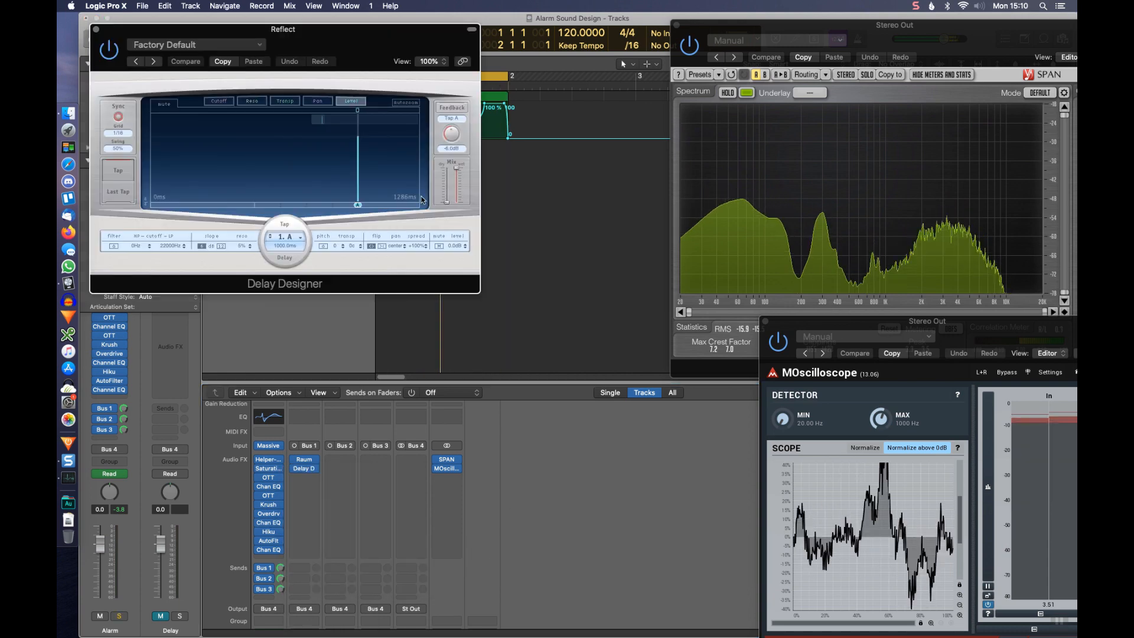
{"action": "left_click_drag", "start_coordinate": [332, 35], "coordinate": [494, 226]}
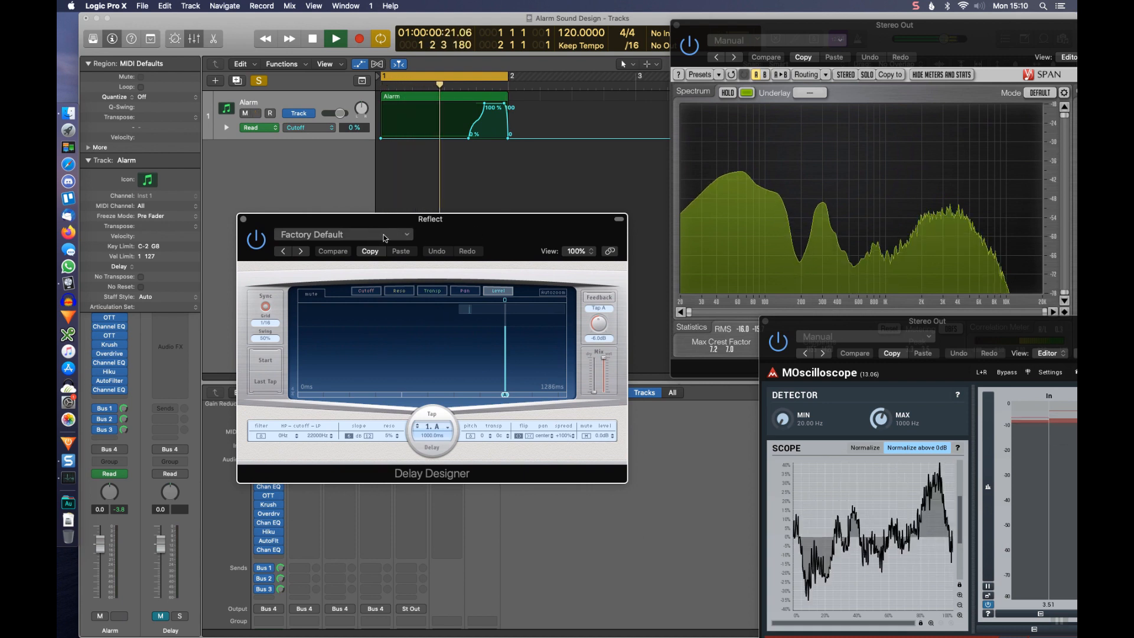
- Load the Short Pitch Shift preset from the 07 Warped category in Delay Designer and close its window
{"action": "left_click", "coordinate": [390, 236]}
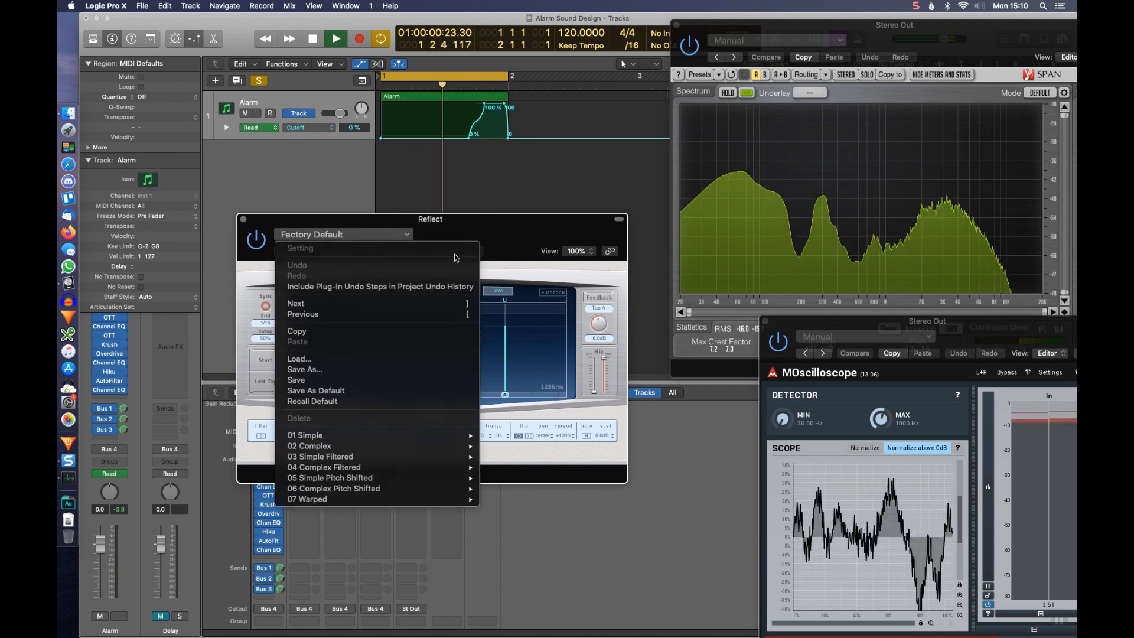
{"action": "mouse_move", "coordinate": [461, 437]}
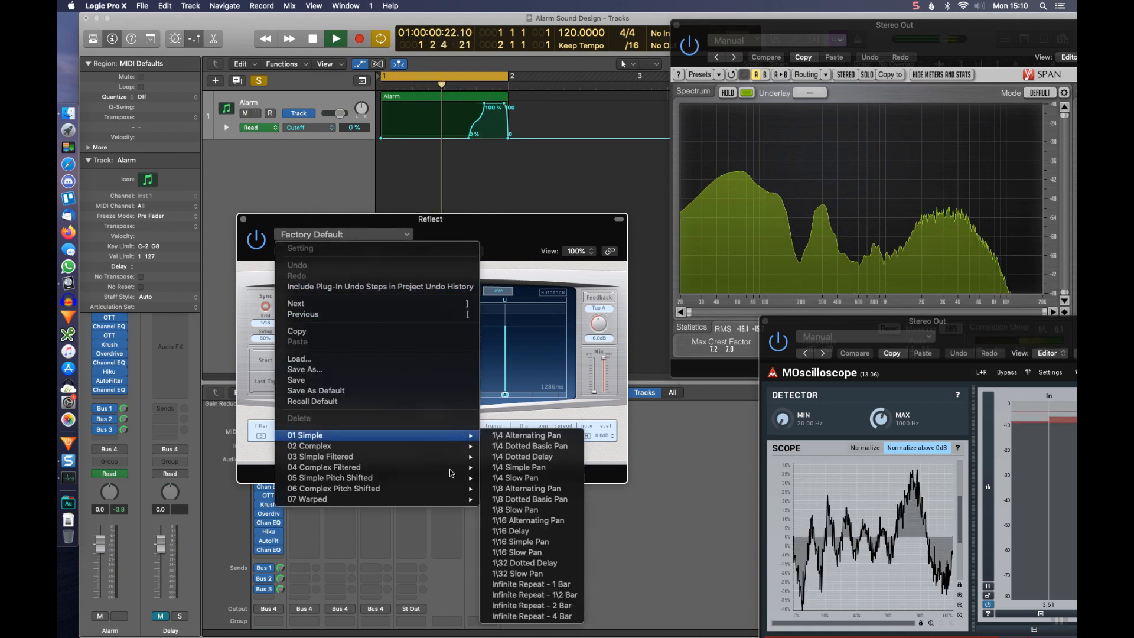
{"action": "mouse_move", "coordinate": [449, 488]}
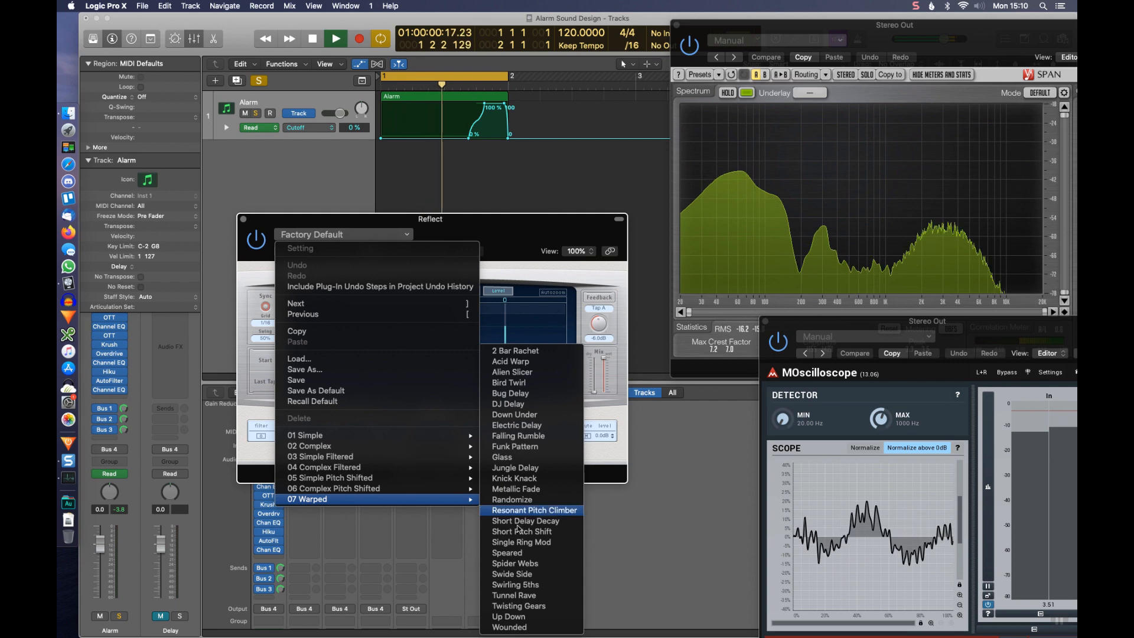
{"action": "left_click", "coordinate": [518, 531]}
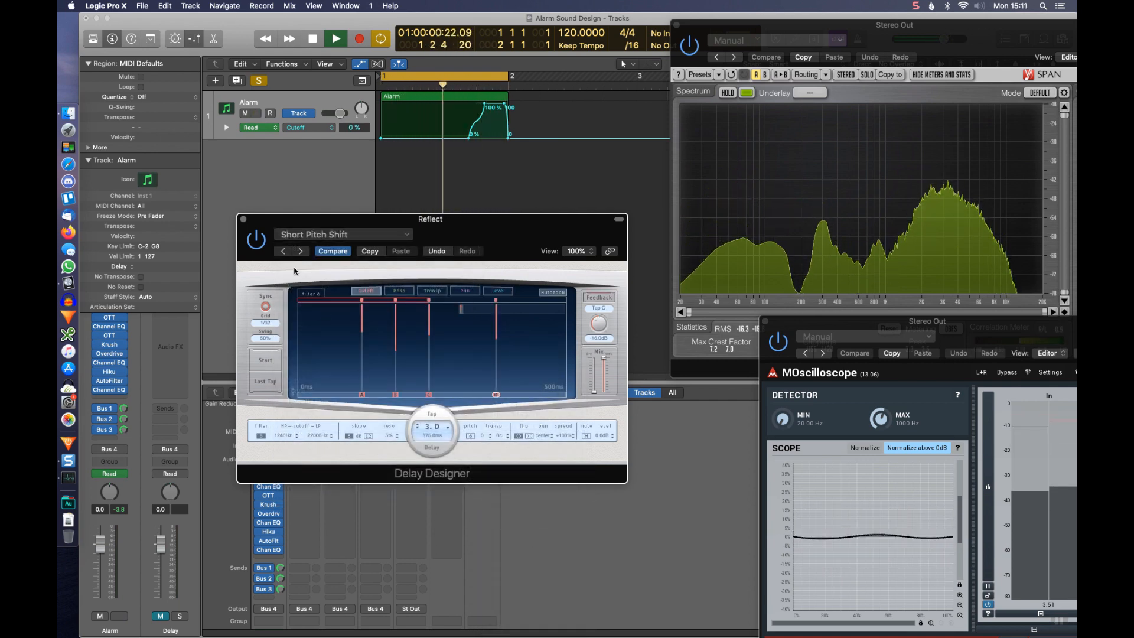
{"action": "left_click", "coordinate": [243, 221]}
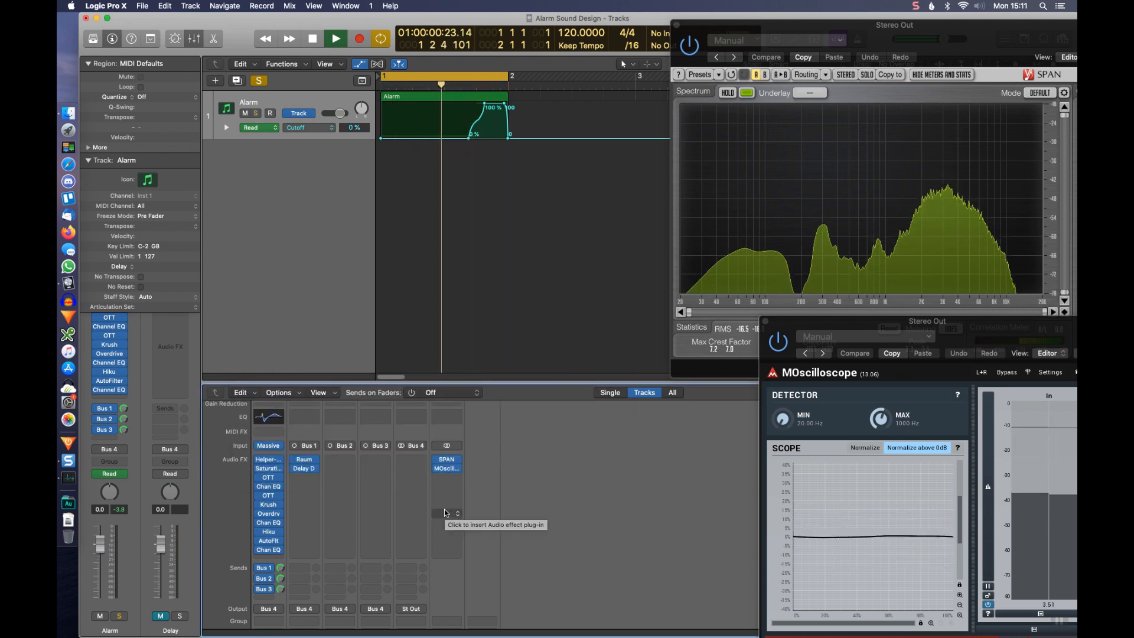
- Add a Channel EQ to the Reflect channel and enable its low-cut and high-cut bands
{"action": "left_click", "coordinate": [303, 414]}
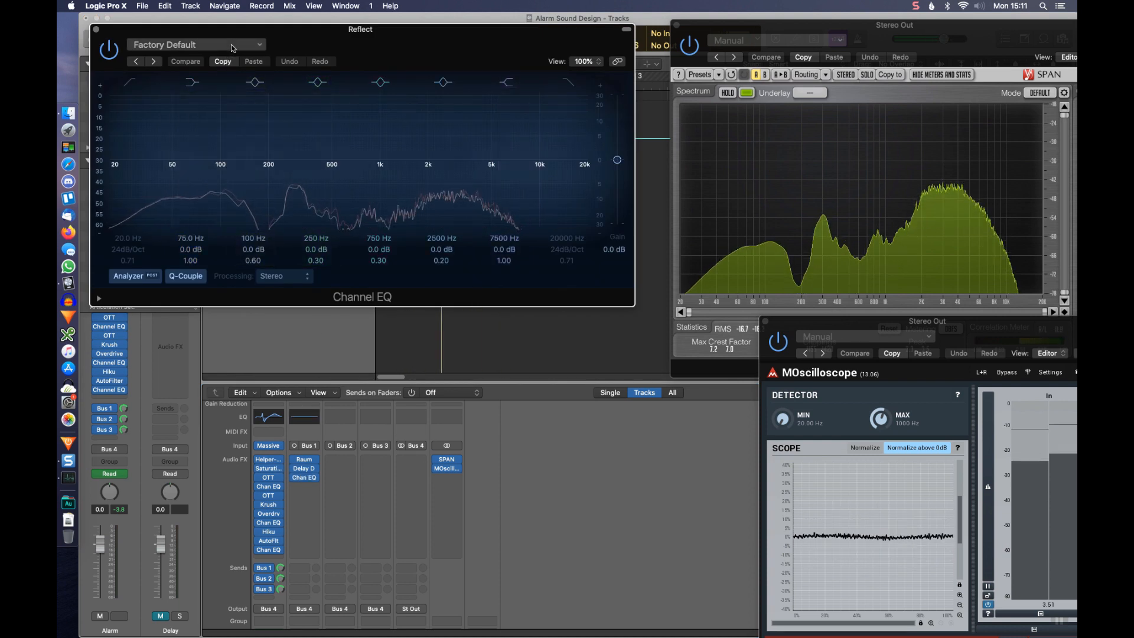
{"action": "left_click", "coordinate": [195, 45]}
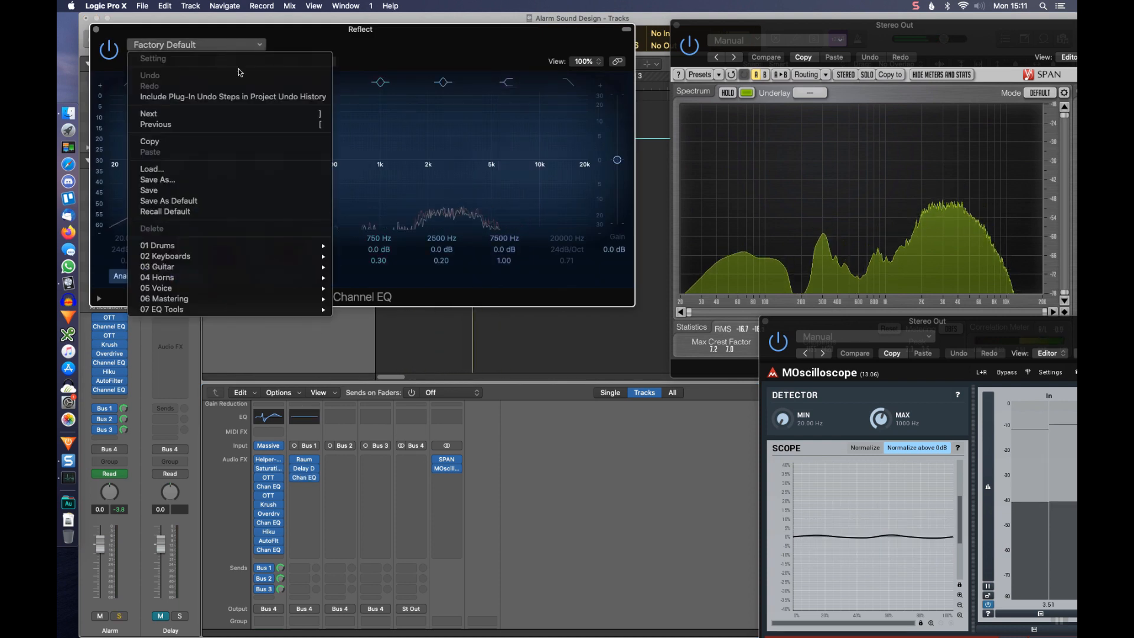
{"action": "left_click", "coordinate": [473, 38]}
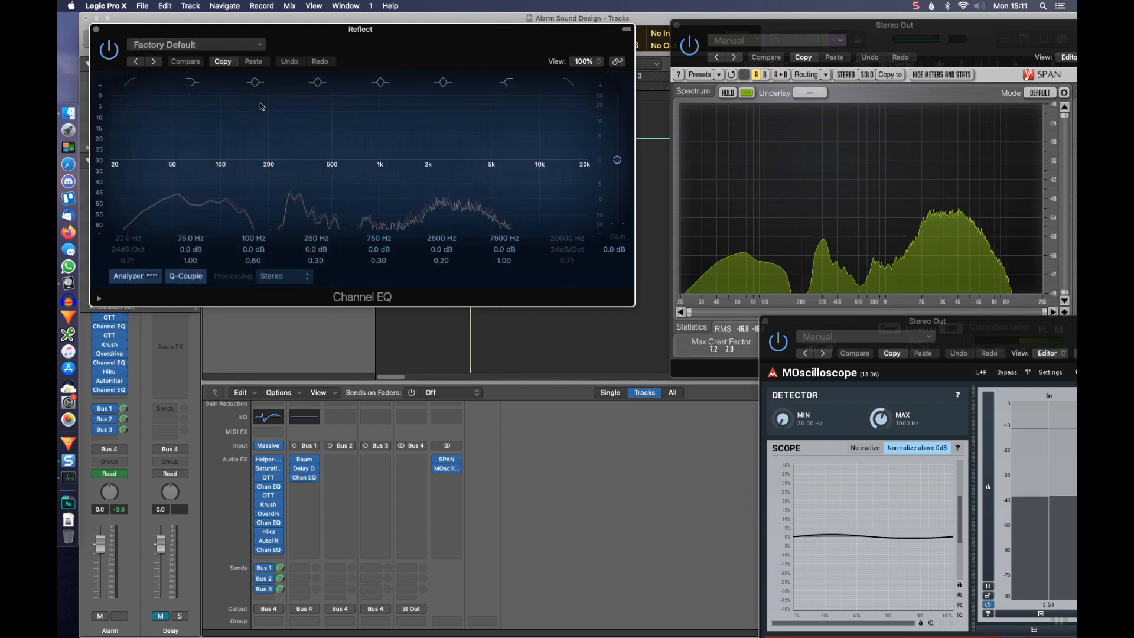
{"action": "left_click", "coordinate": [130, 82]}
{"action": "left_click", "coordinate": [573, 84]}
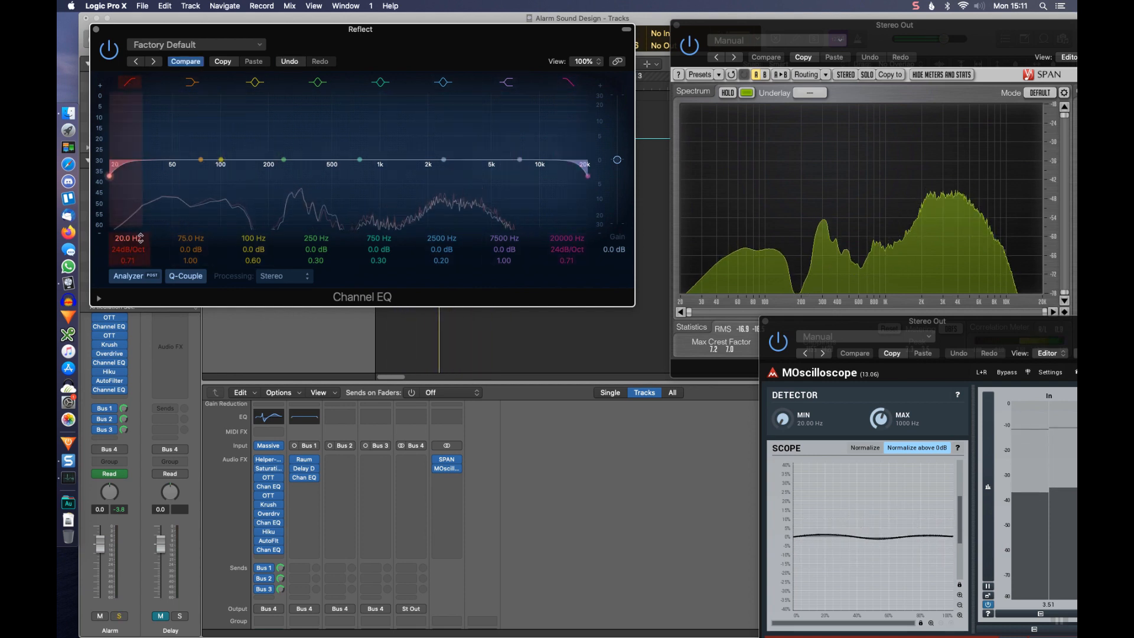
- Set the Reflect EQ's low cut to 300 Hz and its high cut to 950 Hz, and close its window
{"action": "left_click_drag", "start_coordinate": [140, 239], "coordinate": [140, 164]}
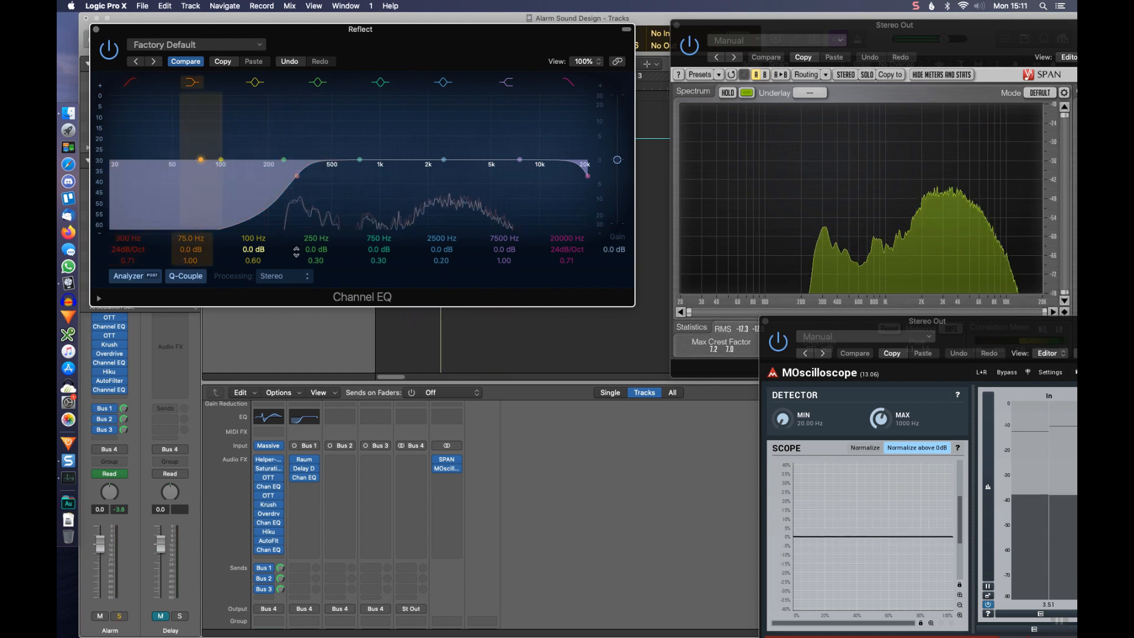
{"action": "mouse_move", "coordinate": [577, 241]}
{"action": "left_mouse_down"}
{"action": "mouse_move", "coordinate": [576, 281]}
{"action": "mouse_move", "coordinate": [574, 239]}
{"action": "left_mouse_up"}
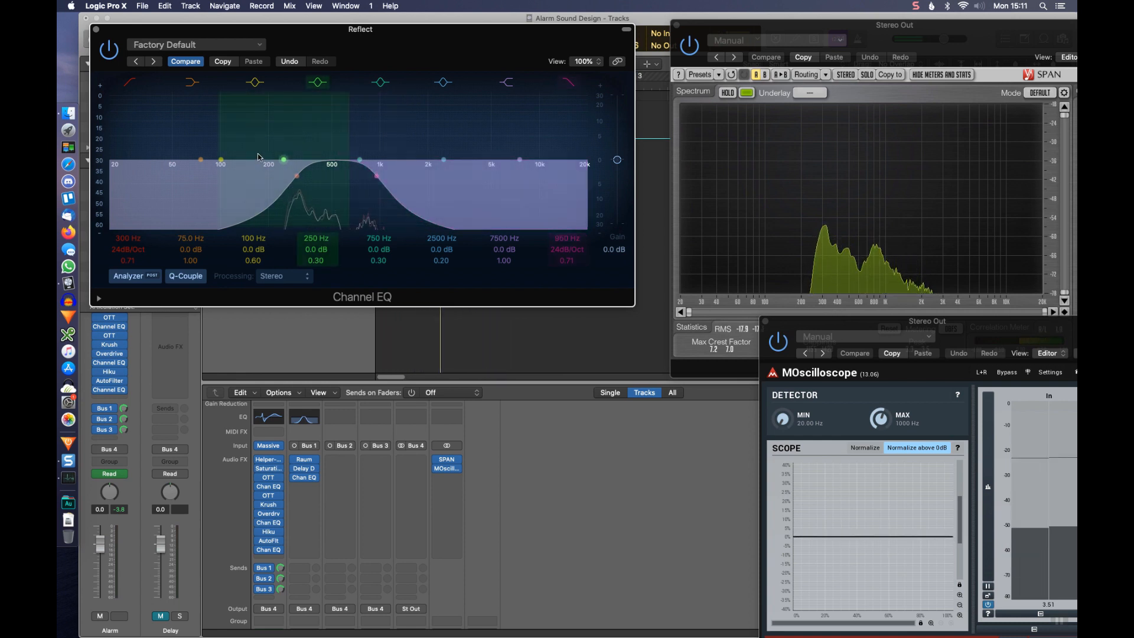
{"action": "left_click", "coordinate": [95, 29]}
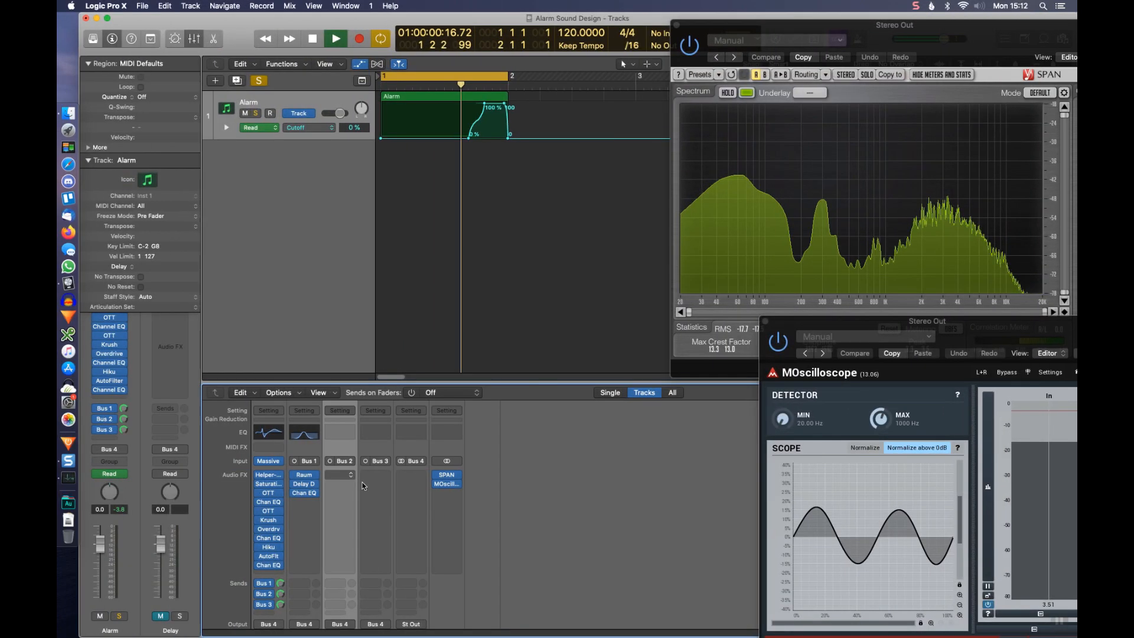
- Insert Raum as a mono-to-stereo effect on the Reverb channel and move its window clear of the mixer
{"action": "left_click", "coordinate": [343, 475]}
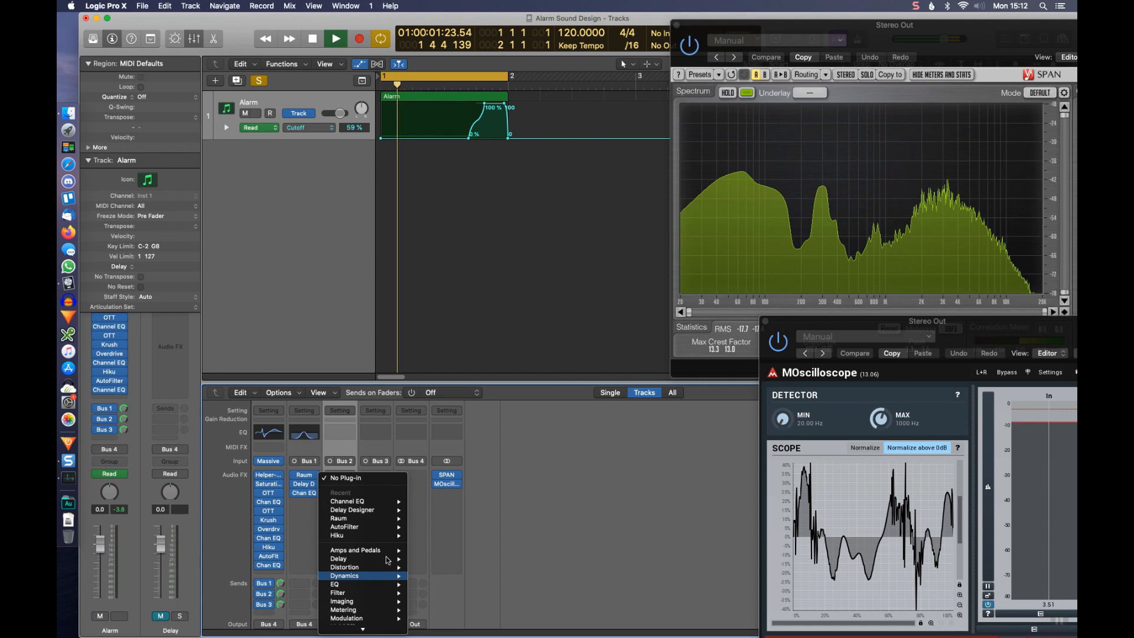
{"action": "mouse_move", "coordinate": [393, 519]}
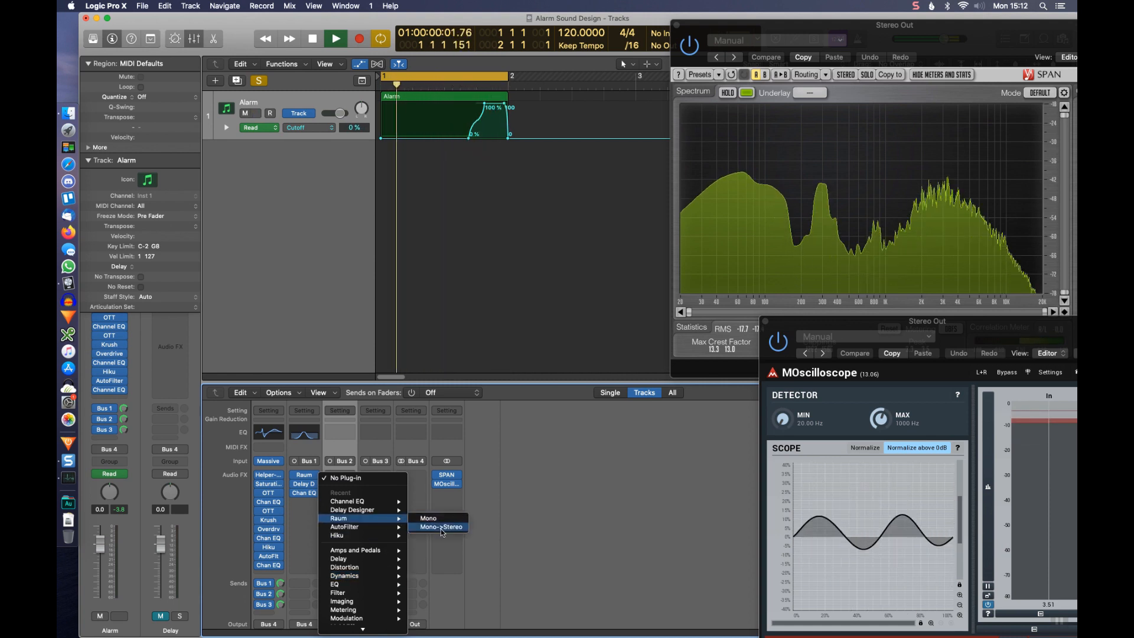
{"action": "left_click", "coordinate": [440, 529]}
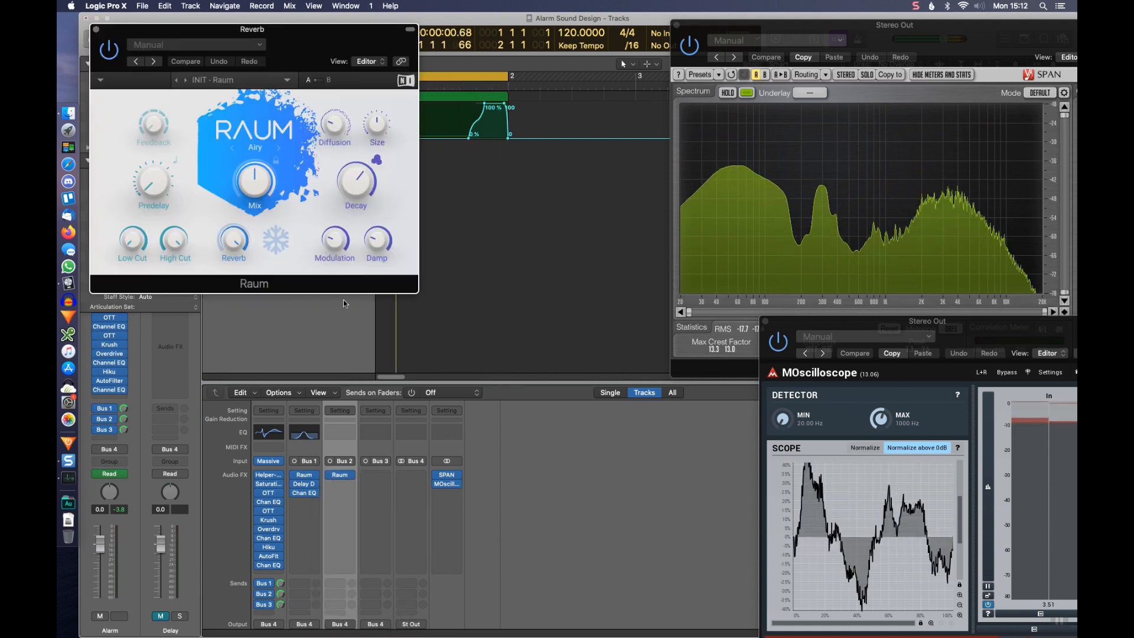
{"action": "left_click_drag", "start_coordinate": [284, 29], "coordinate": [379, 124]}
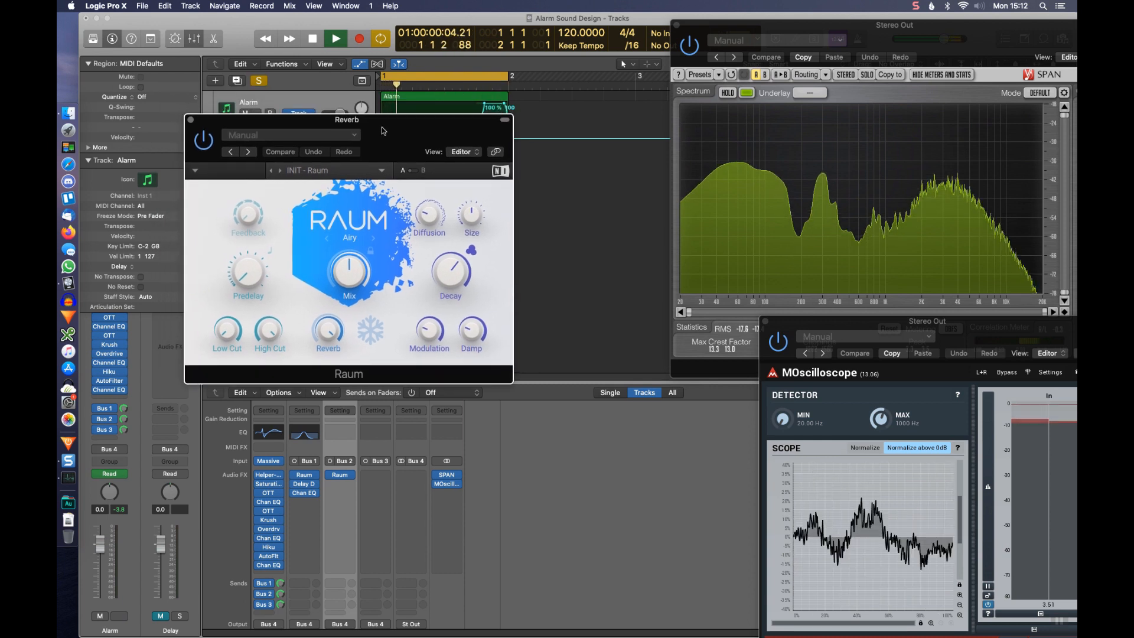
- Set Raum's mix fully wet, adjust its predelay, diffusion, size, decay, damp and cut filters, and close its window
{"action": "left_click_drag", "start_coordinate": [350, 272], "coordinate": [350, 225]}
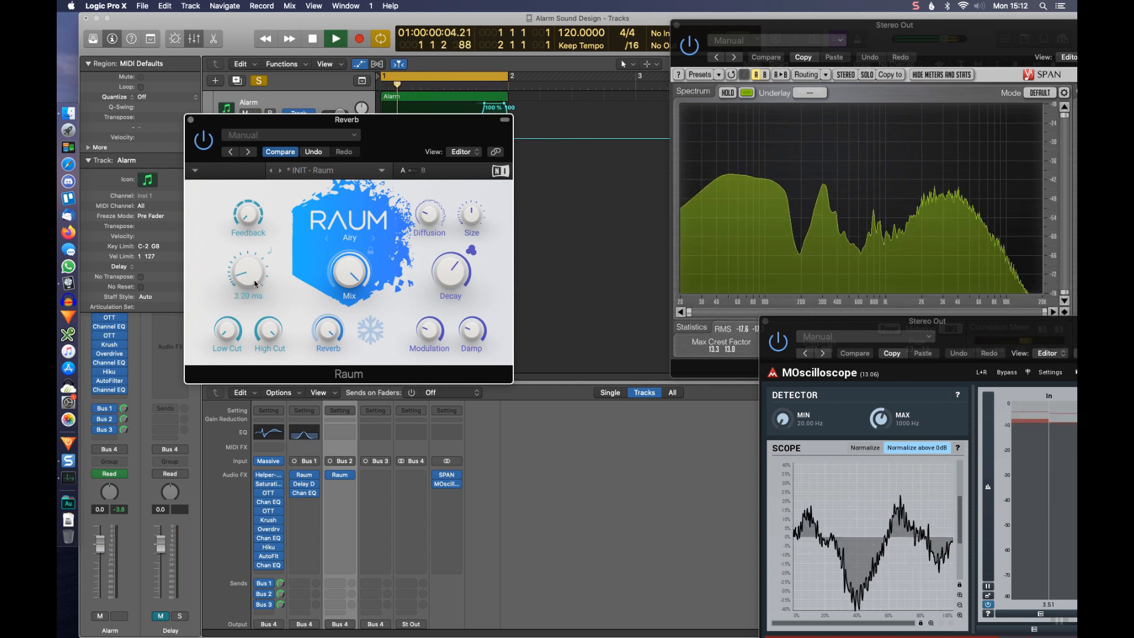
{"action": "mouse_move", "coordinate": [433, 220]}
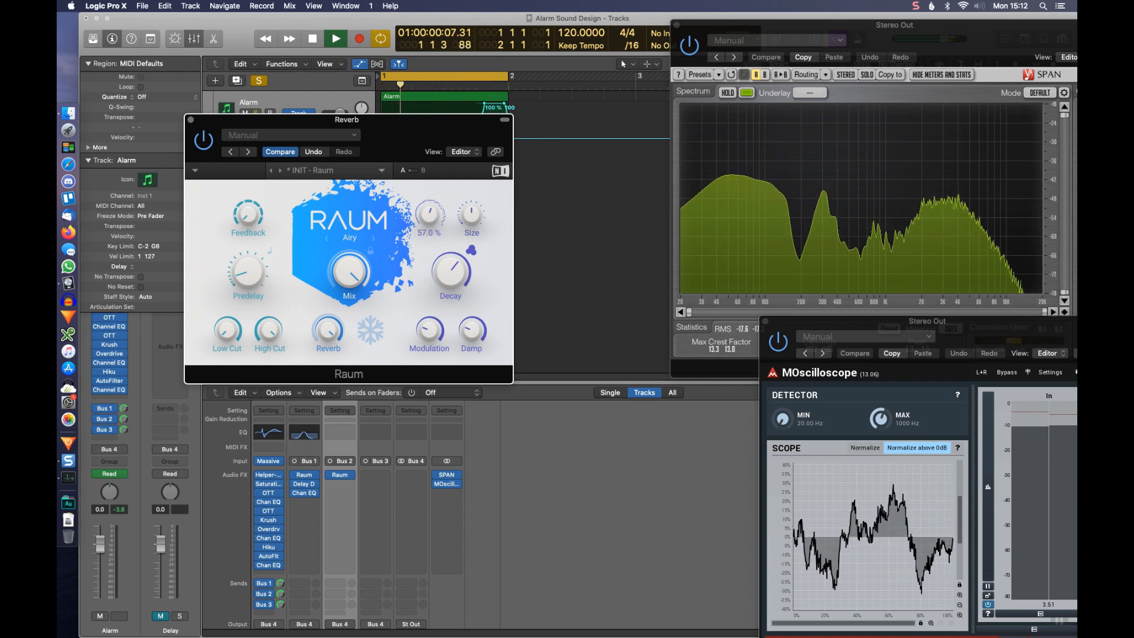
{"action": "key", "text": "s"}
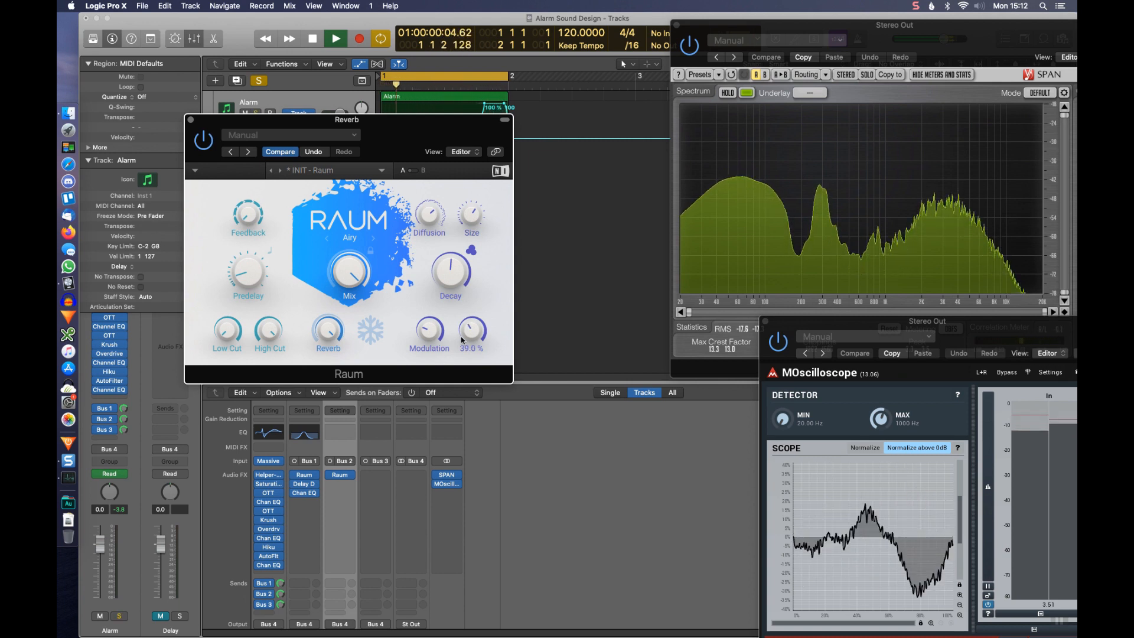
{"action": "left_click_drag", "start_coordinate": [235, 336], "coordinate": [234, 335]}
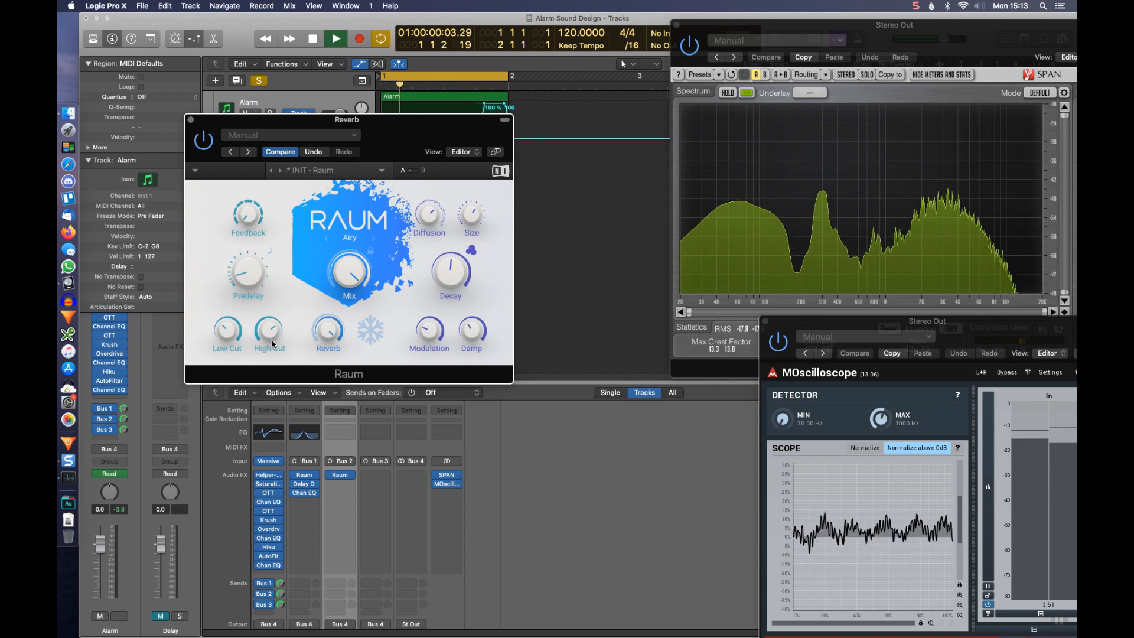
{"action": "left_click", "coordinate": [191, 120]}
- Add a Channel EQ to the Reverb channel and enable its low-cut and high-cut bands
{"action": "left_click", "coordinate": [342, 430]}
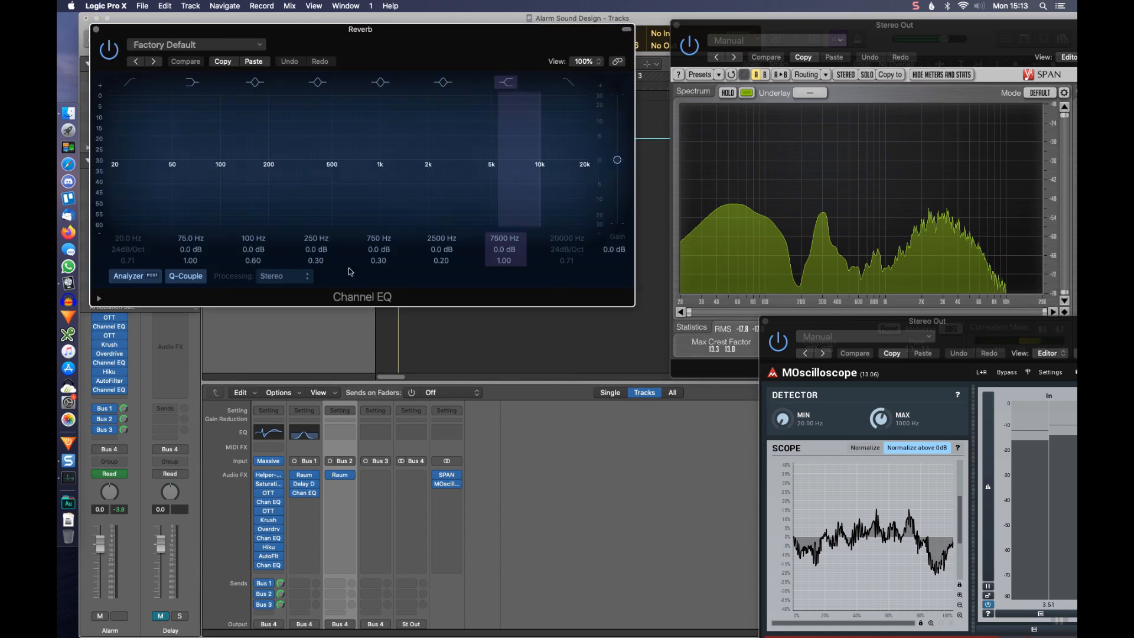
{"action": "left_click_drag", "start_coordinate": [316, 26], "coordinate": [347, 209]}
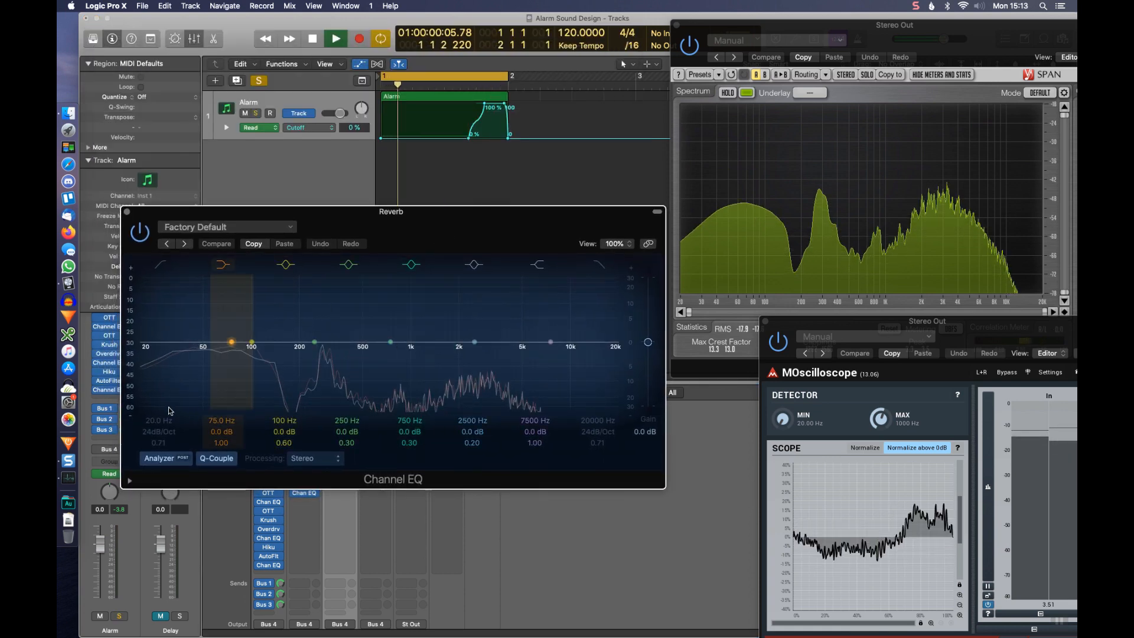
{"action": "left_click", "coordinate": [166, 267]}
{"action": "left_click", "coordinate": [600, 265]}
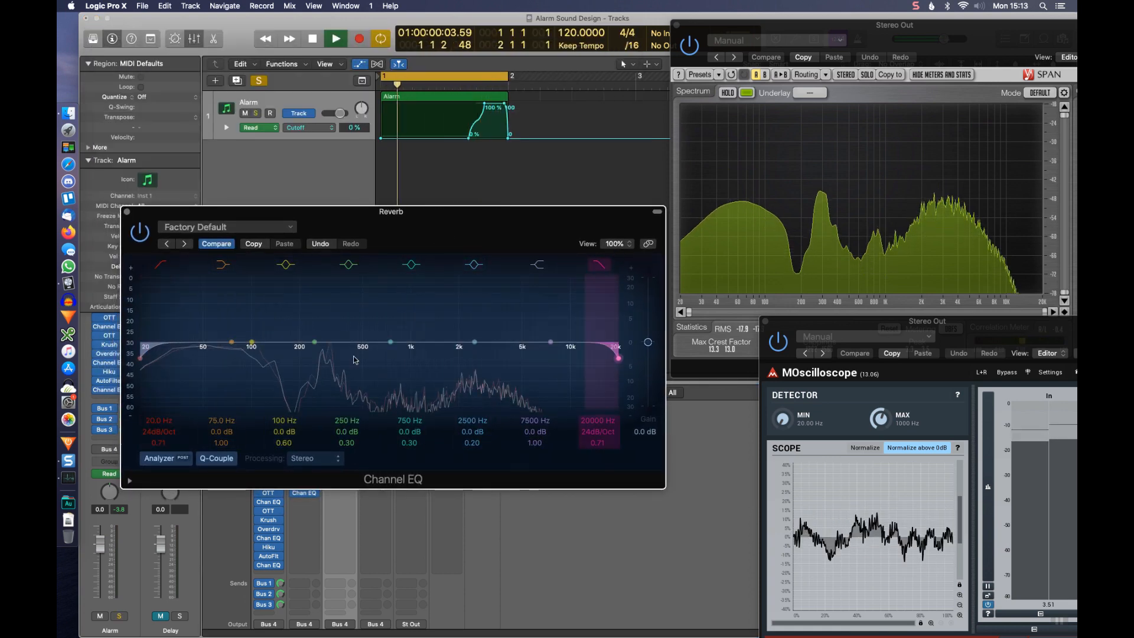
- Set the Reverb EQ's low cut to 300 Hz and its high cut to 1200 Hz, and close its window
{"action": "left_click_drag", "start_coordinate": [159, 421], "coordinate": [159, 355]}
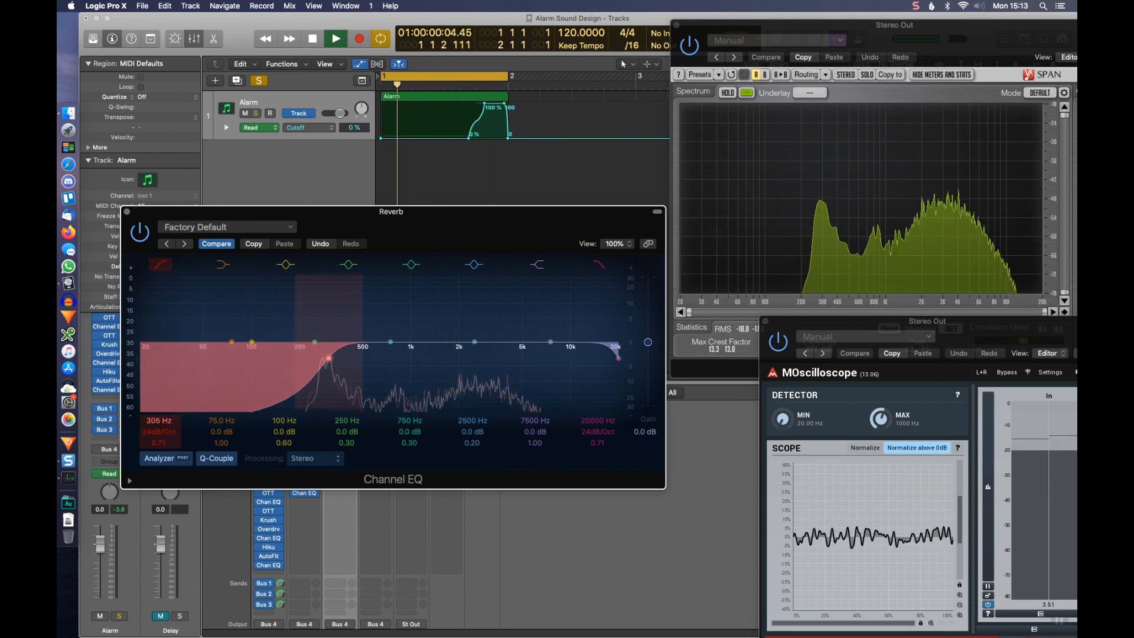
{"action": "left_click_drag", "start_coordinate": [165, 422], "coordinate": [165, 423]}
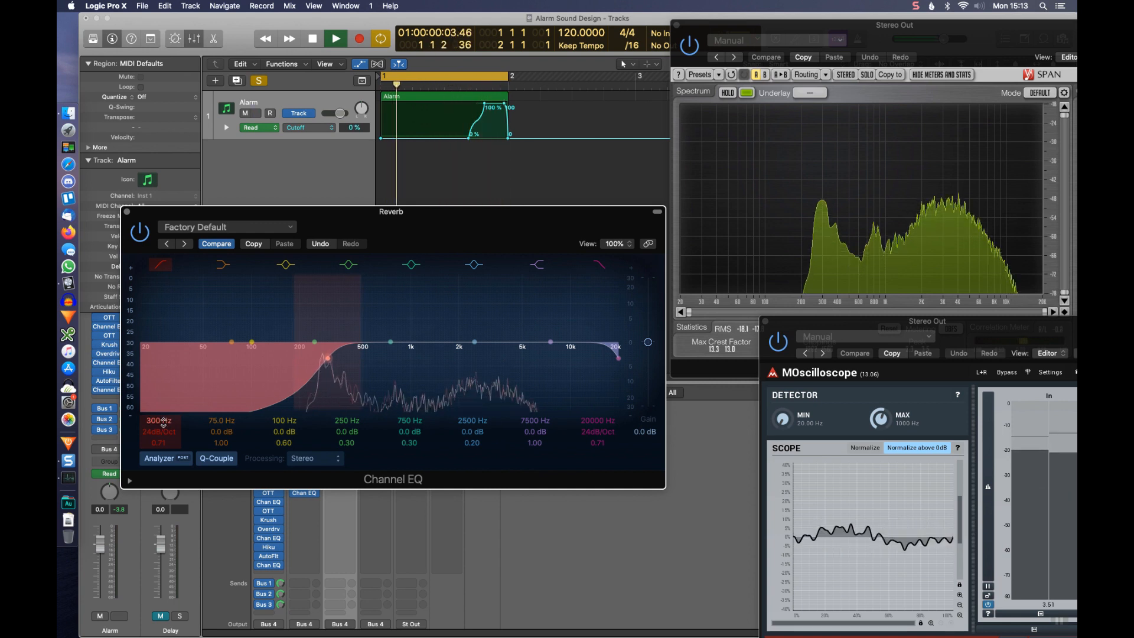
{"action": "left_click_drag", "start_coordinate": [598, 422], "coordinate": [598, 446]}
{"action": "left_click_drag", "start_coordinate": [472, 358], "coordinate": [425, 358]}
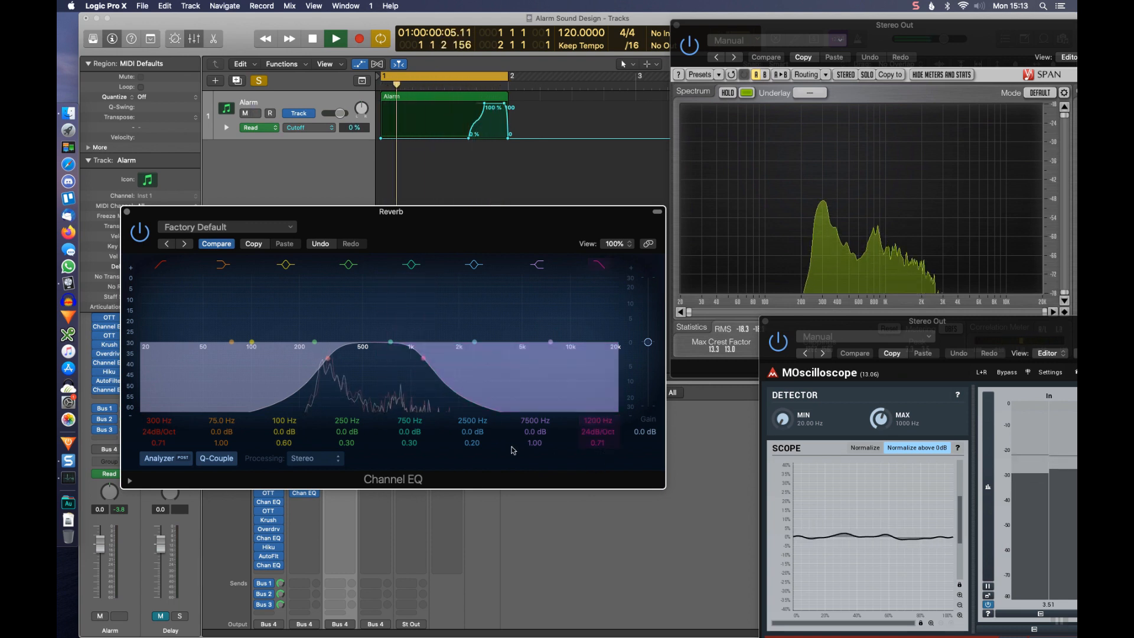
{"action": "left_click", "coordinate": [127, 213]}
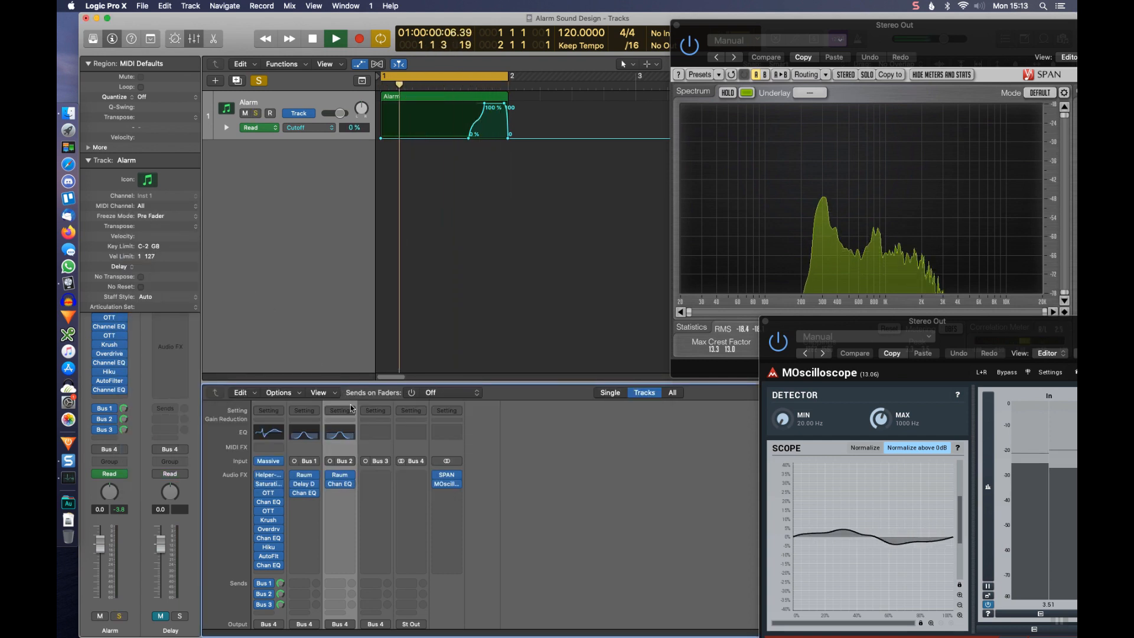
- Insert Surreal Machines Microfuse as a mono-to-stereo effect on the Delay channel
{"action": "left_click", "coordinate": [576, 506]}
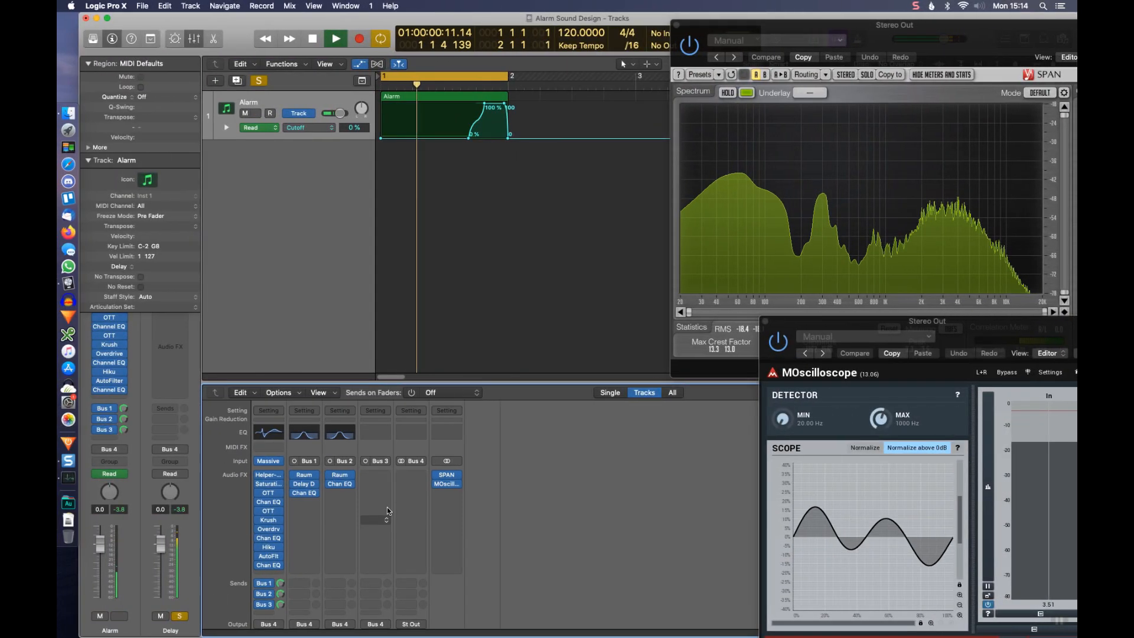
{"action": "left_click", "coordinate": [385, 475]}
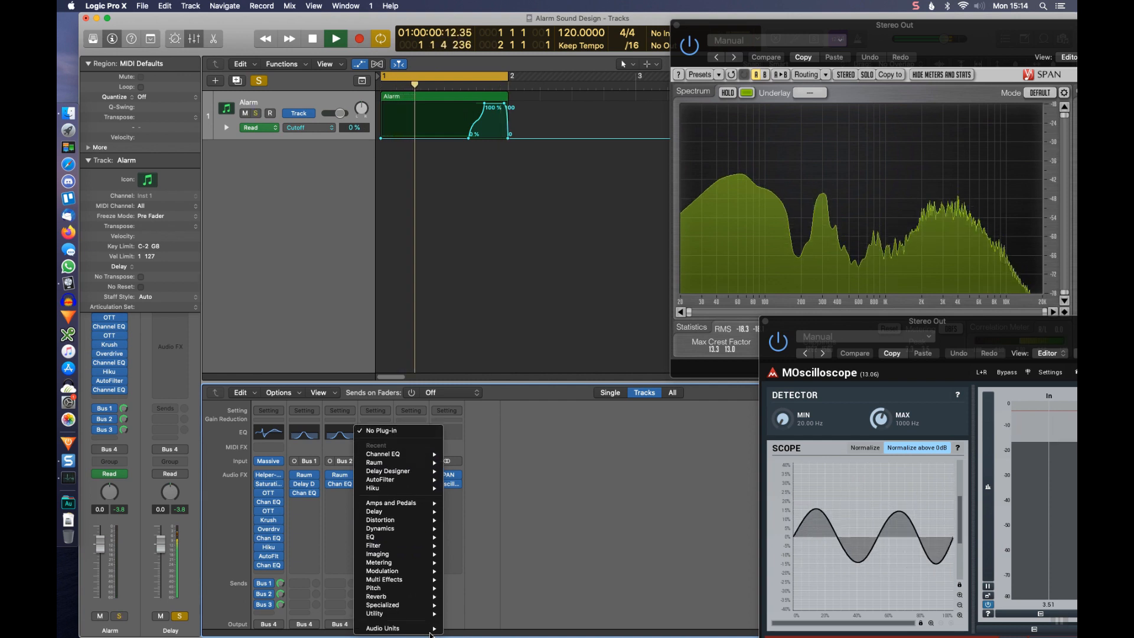
{"action": "mouse_move", "coordinate": [402, 629]}
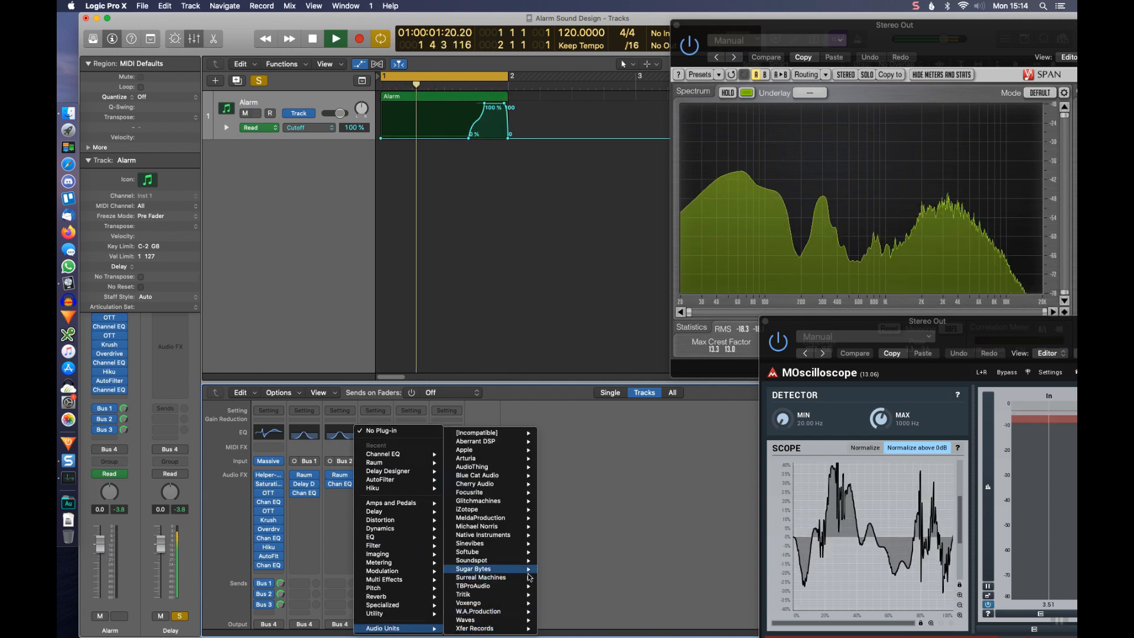
{"action": "mouse_move", "coordinate": [520, 578]}
{"action": "mouse_move", "coordinate": [570, 577]}
{"action": "left_click", "coordinate": [621, 579]}
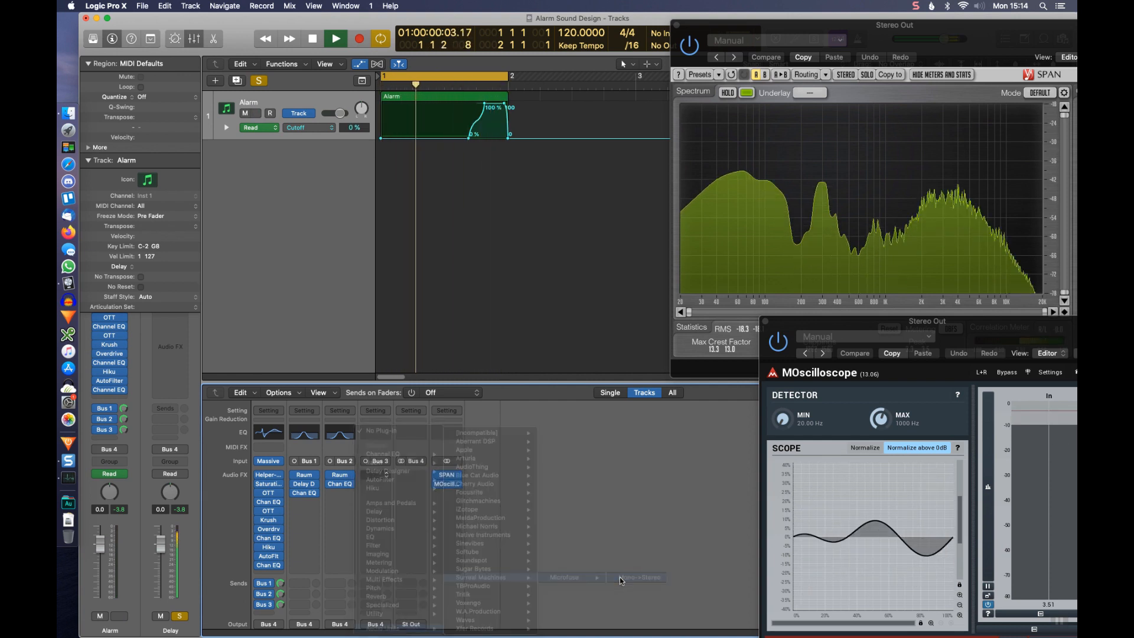
- Raise Microfuse's repeat, lower its regen, size and diffuse, set the mix fully wet, and close its window
{"action": "left_click_drag", "start_coordinate": [311, 47], "coordinate": [457, 219]}
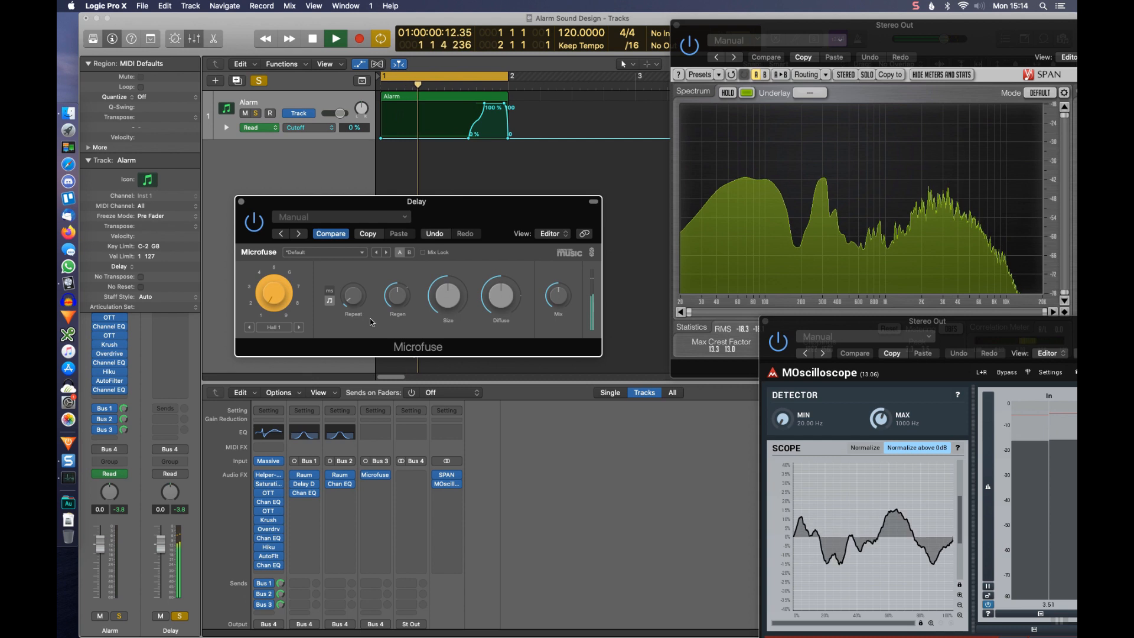
{"action": "mouse_move", "coordinate": [360, 296]}
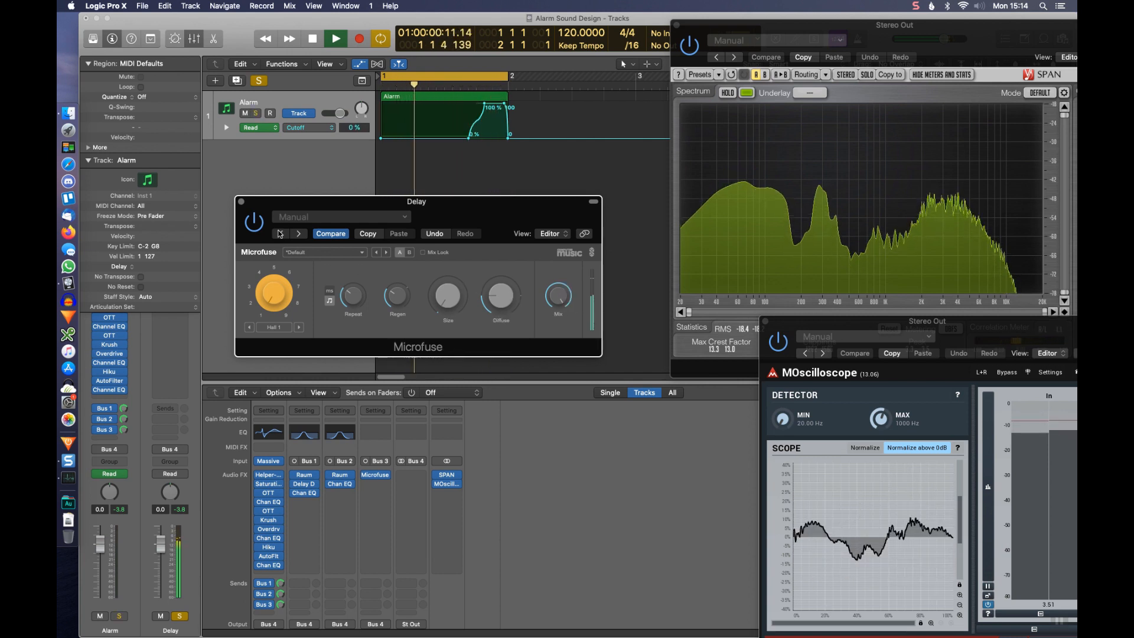
{"action": "left_click", "coordinate": [241, 202]}
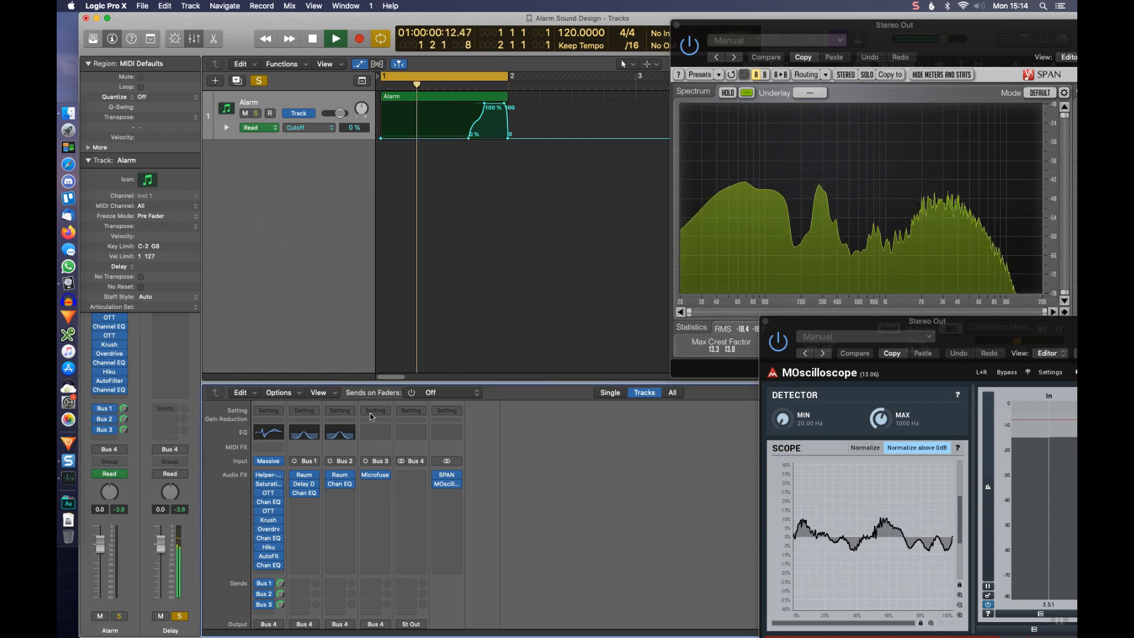
- Add a Channel EQ to the Delay channel and enable its low cut at 300 Hz
{"action": "left_click", "coordinate": [381, 435]}
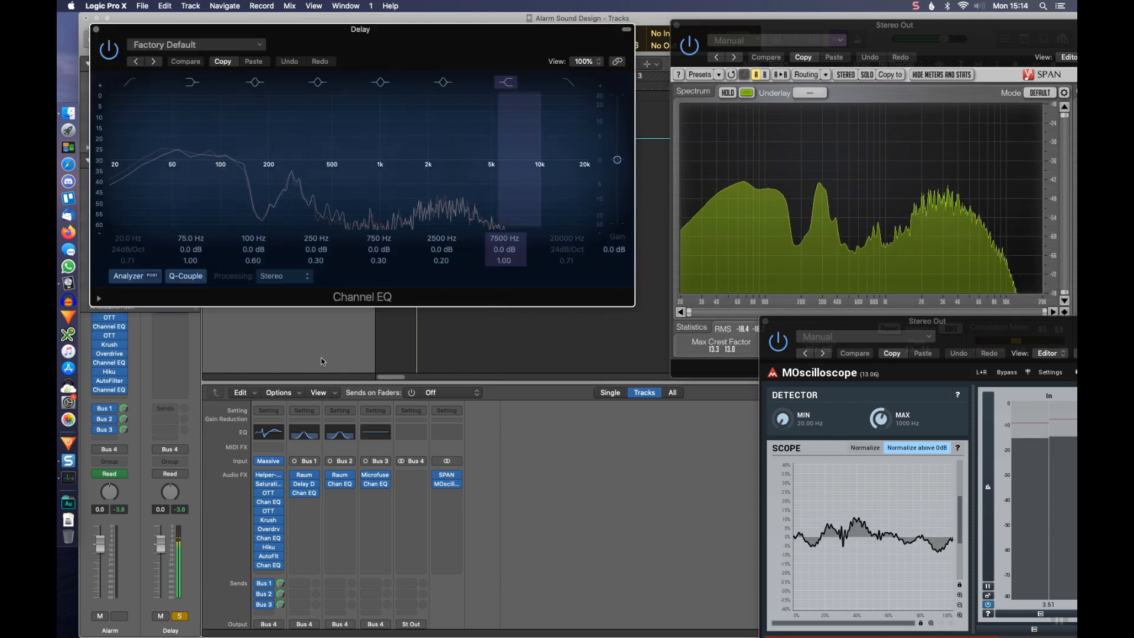
{"action": "left_click", "coordinate": [127, 82]}
{"action": "left_click_drag", "start_coordinate": [131, 255], "coordinate": [131, 213]}
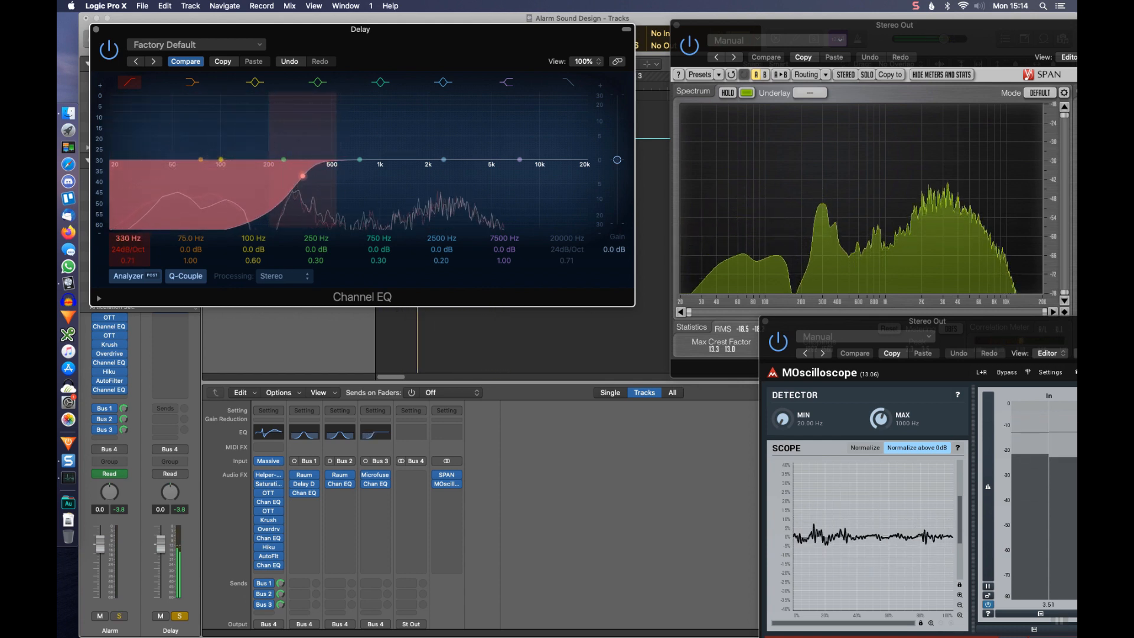
{"action": "double_click", "coordinate": [124, 238]}
{"action": "type", "text": "300"}
{"action": "key", "text": "Return"}
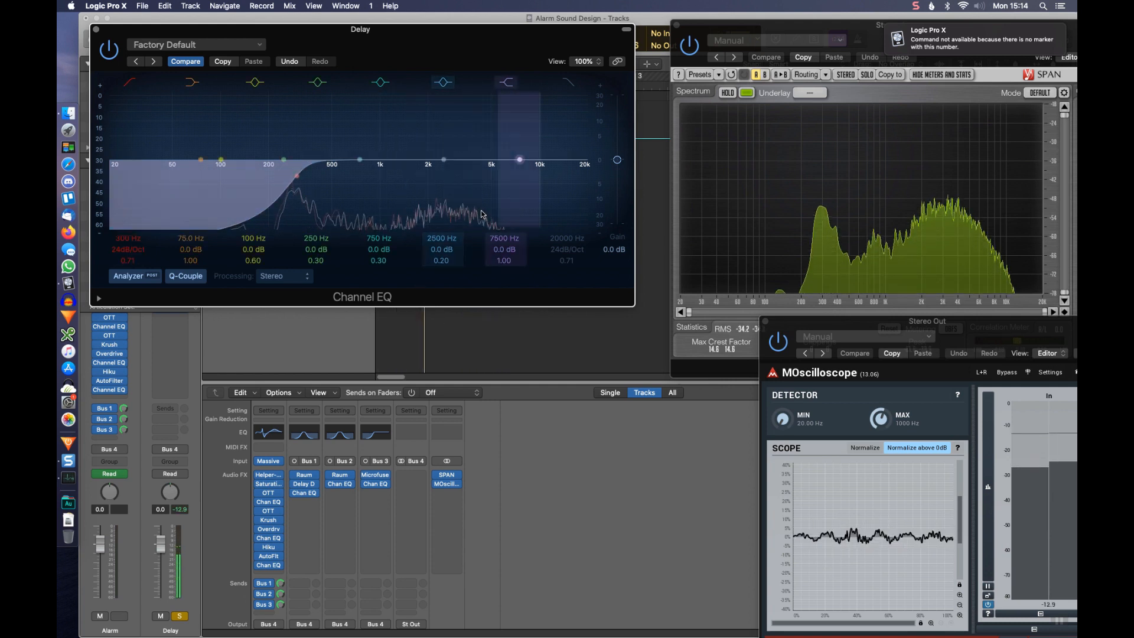
- Enable the Delay EQ's high cut, set it to 1800 Hz, and close the EQ window
{"action": "left_click", "coordinate": [569, 83]}
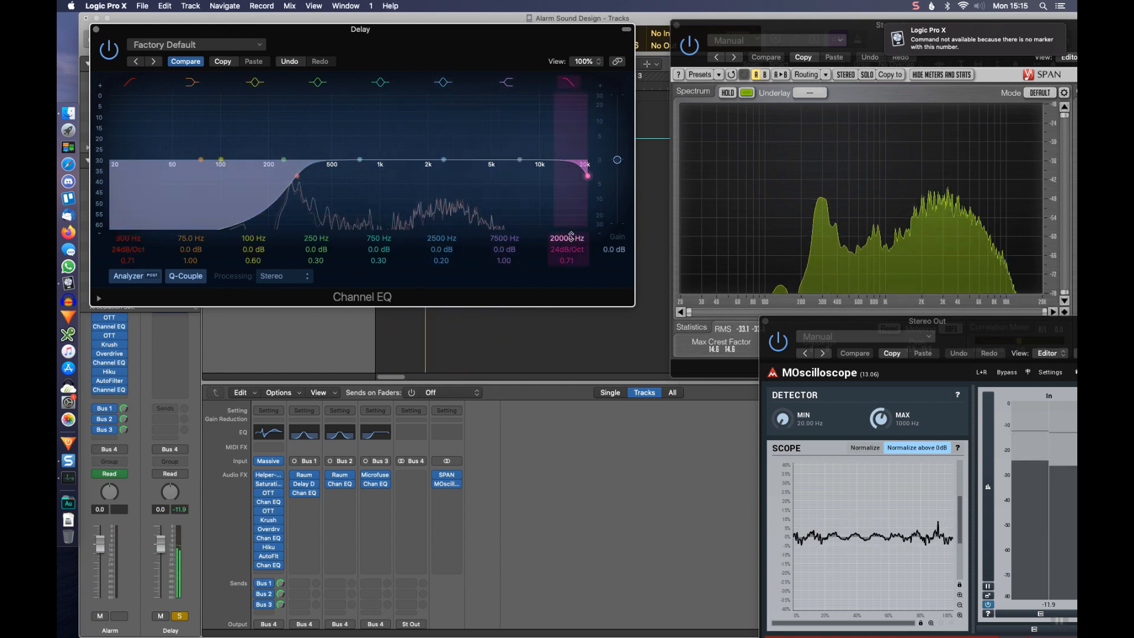
{"action": "double_click", "coordinate": [571, 239]}
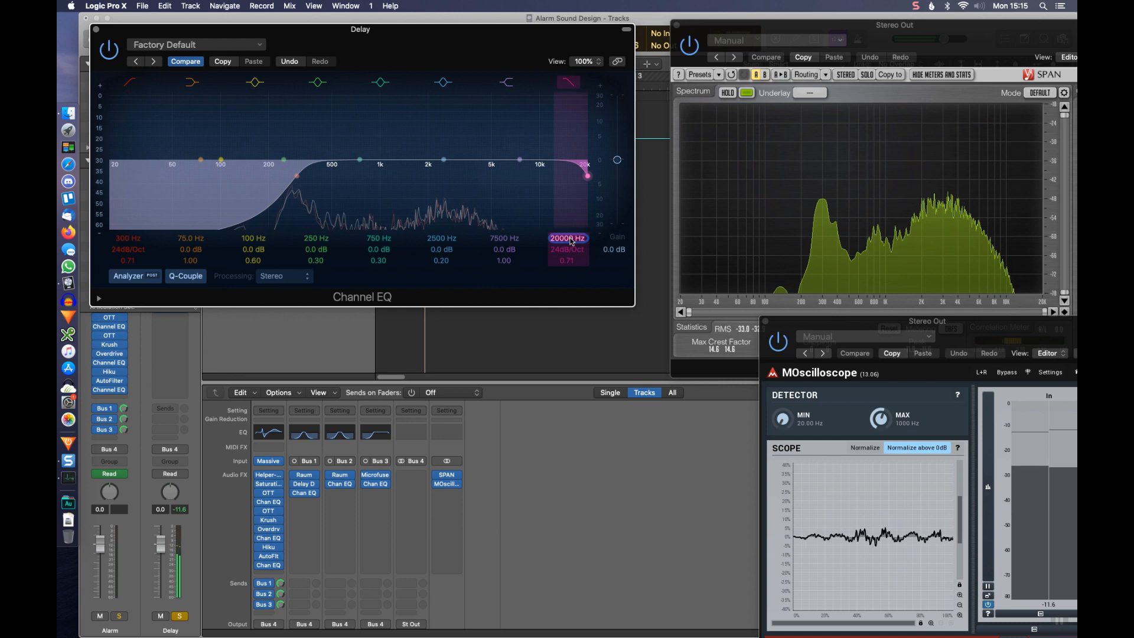
{"action": "type", "text": "2000"}
{"action": "key", "text": "Return"}
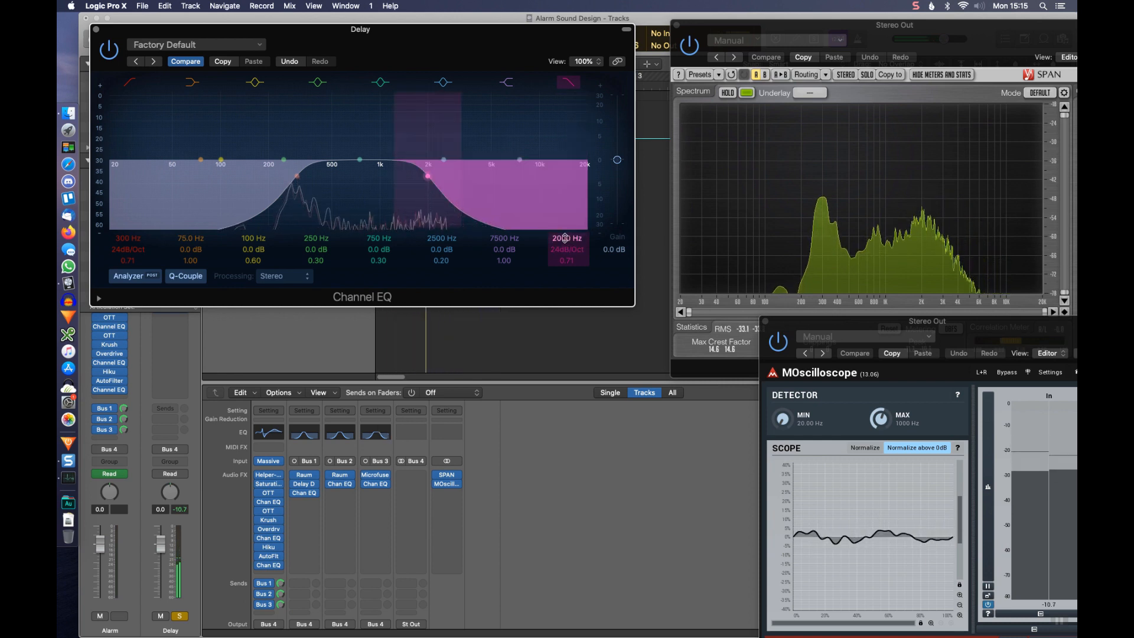
{"action": "left_click_drag", "start_coordinate": [568, 239], "coordinate": [568, 252]}
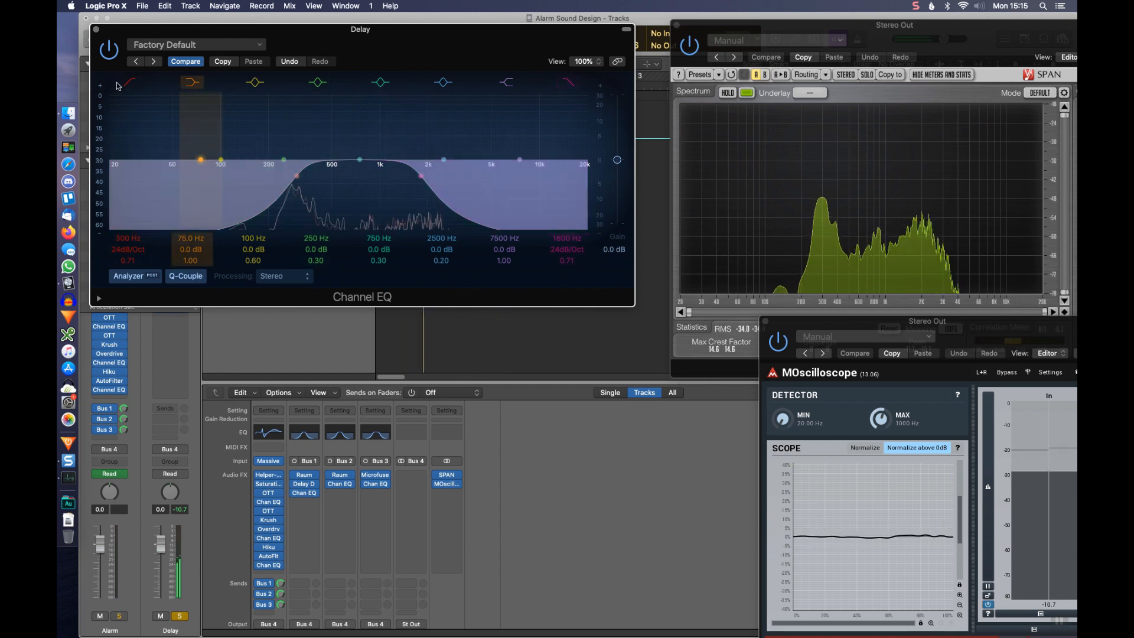
{"action": "left_click", "coordinate": [95, 29]}
- Take the Delay channel out of solo and unmute the Reverb and Reflect channels
{"action": "scroll", "coordinate": [437, 449], "scroll_direction": "down", "scroll_amount": 5}
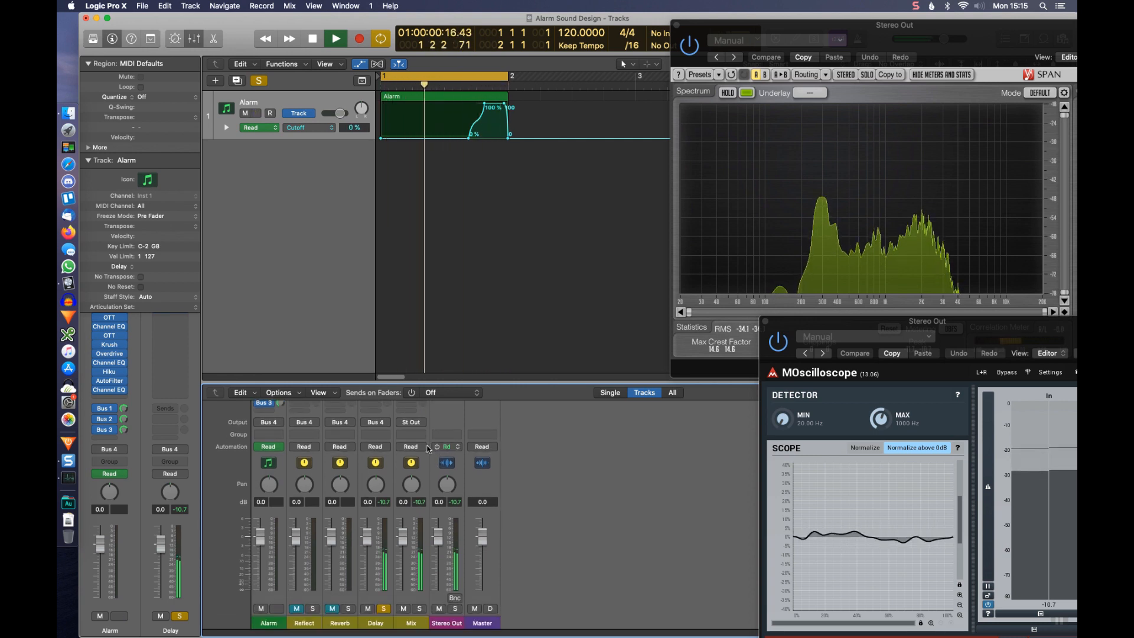
{"action": "left_click", "coordinate": [384, 608]}
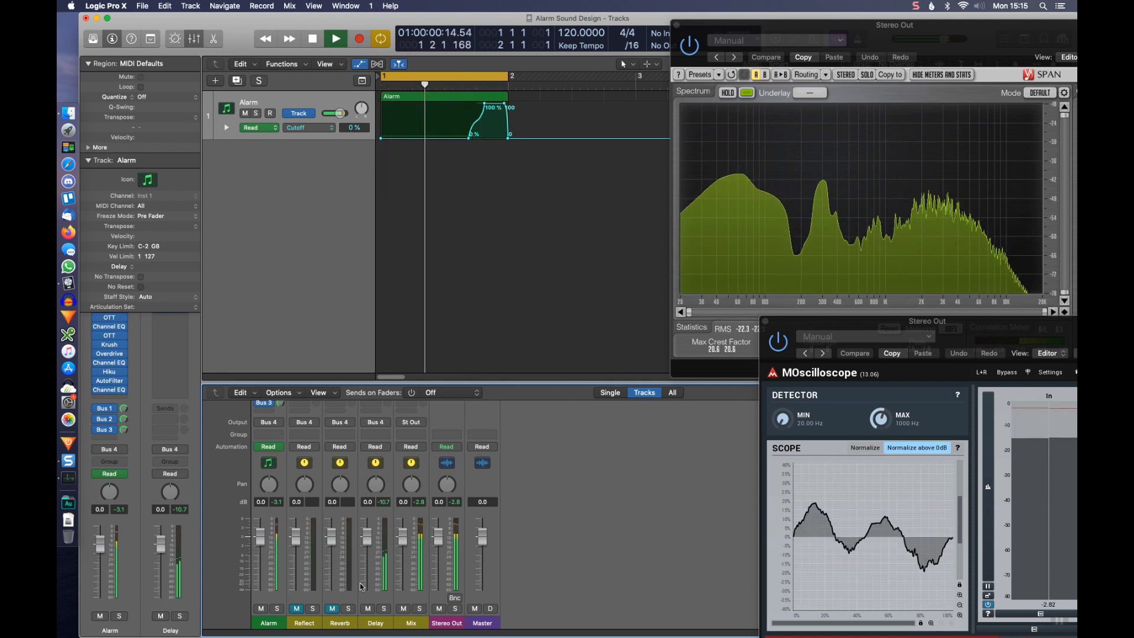
{"action": "left_click", "coordinate": [332, 609]}
{"action": "left_click", "coordinate": [296, 609]}
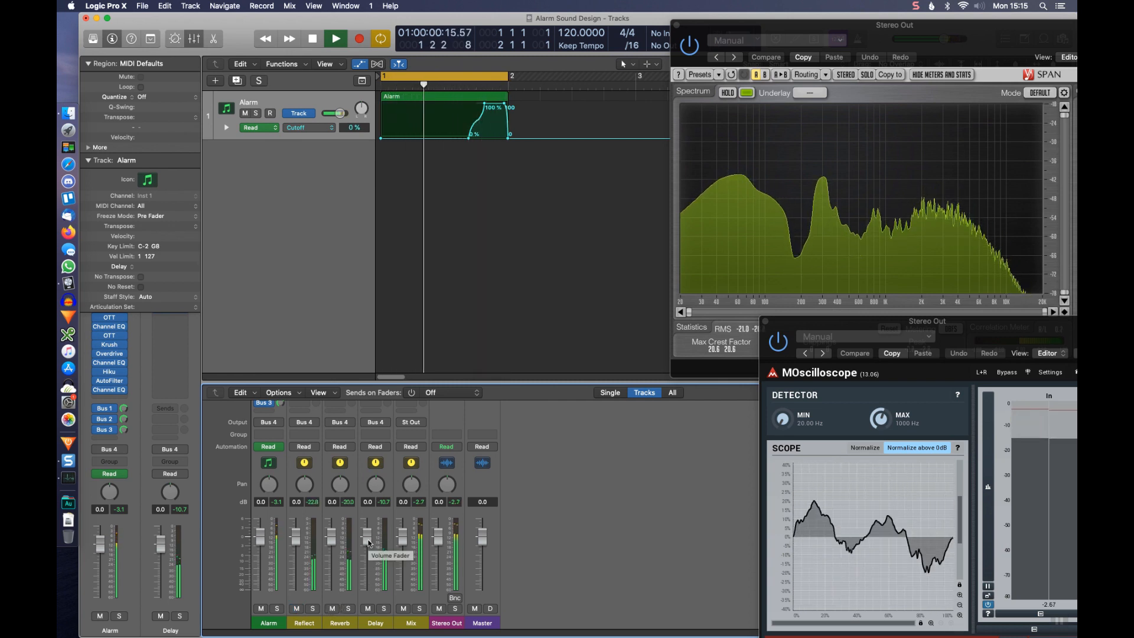
- Lower the channel faders to -19.0 dB for Delay, -18.5 dB for Reverb and -13.0 dB for Reflect
{"action": "left_click_drag", "start_coordinate": [367, 541], "coordinate": [368, 580]}
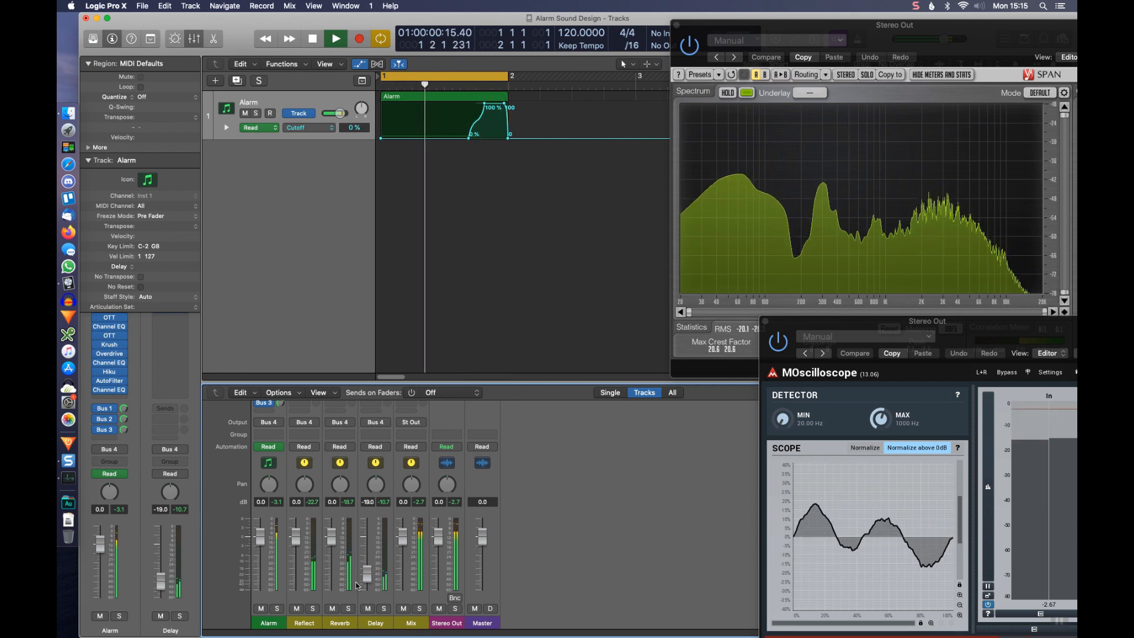
{"action": "left_click_drag", "start_coordinate": [332, 539], "coordinate": [332, 574]}
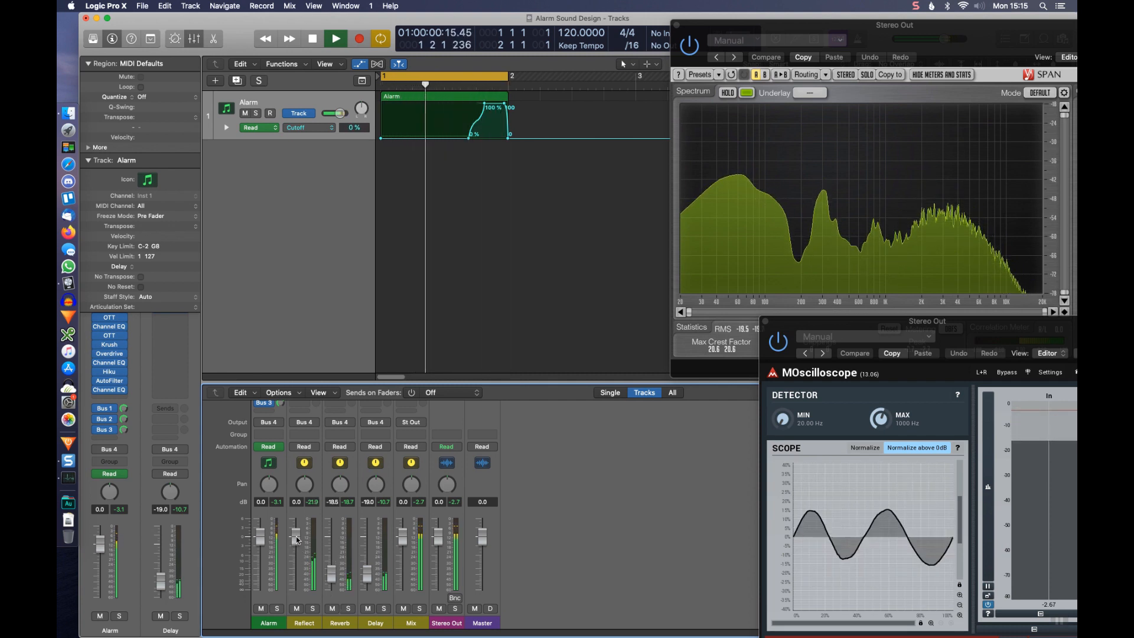
{"action": "left_click_drag", "start_coordinate": [296, 537], "coordinate": [296, 566]}
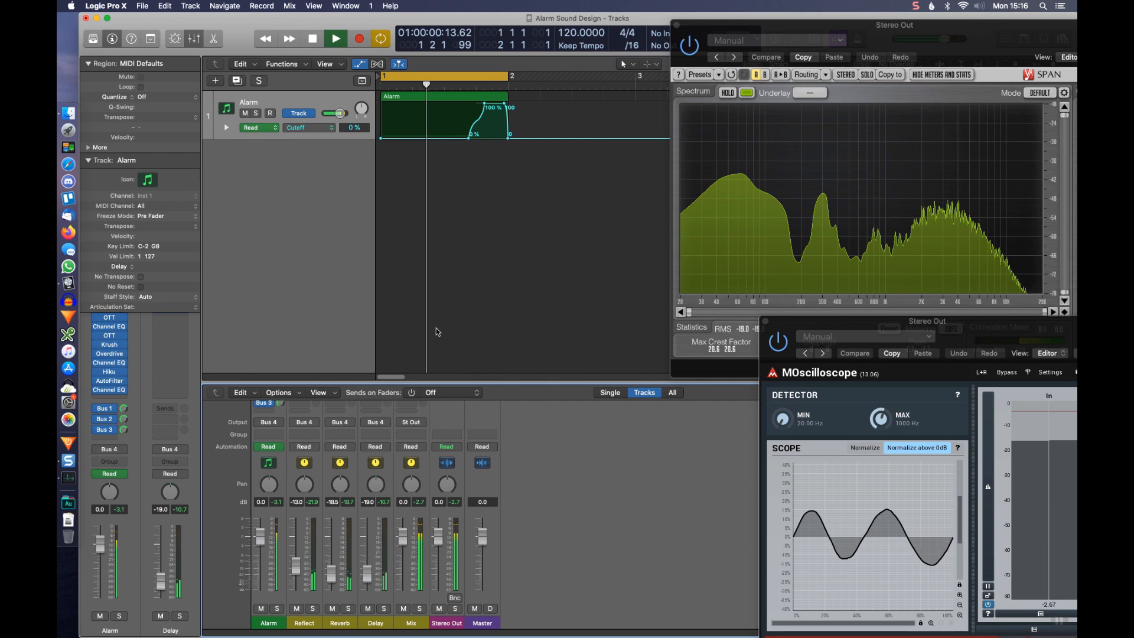
- Stop playback and rename the Mix channel as M/S Splitter
{"action": "scroll", "coordinate": [528, 509], "scroll_direction": "up", "scroll_amount": 5}
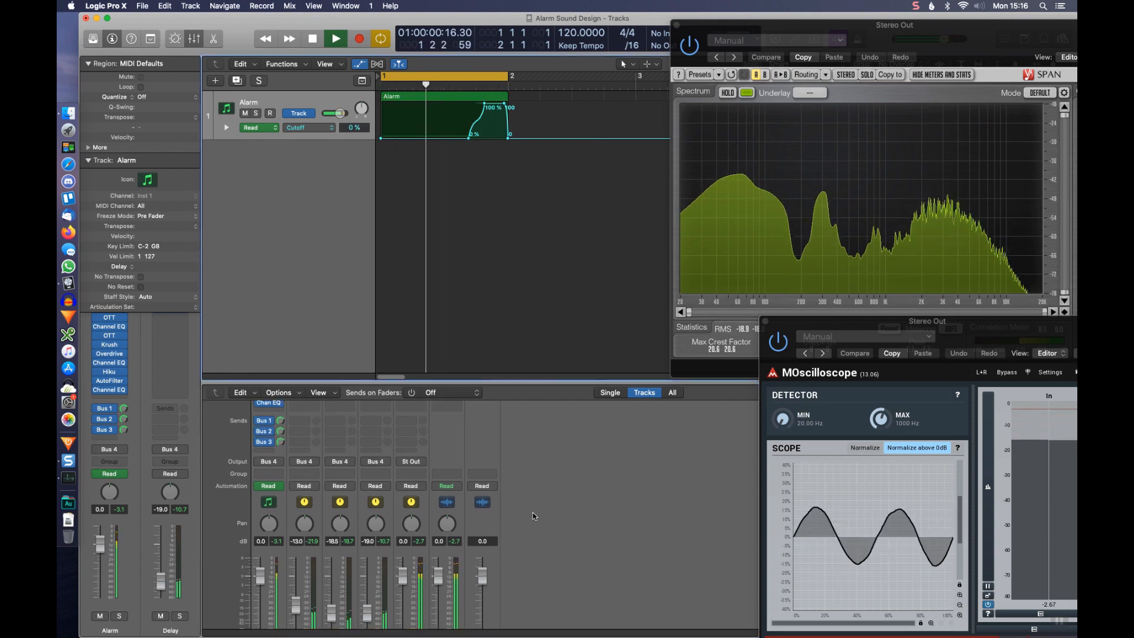
{"action": "scroll", "coordinate": [526, 510], "scroll_direction": "up", "scroll_amount": 4}
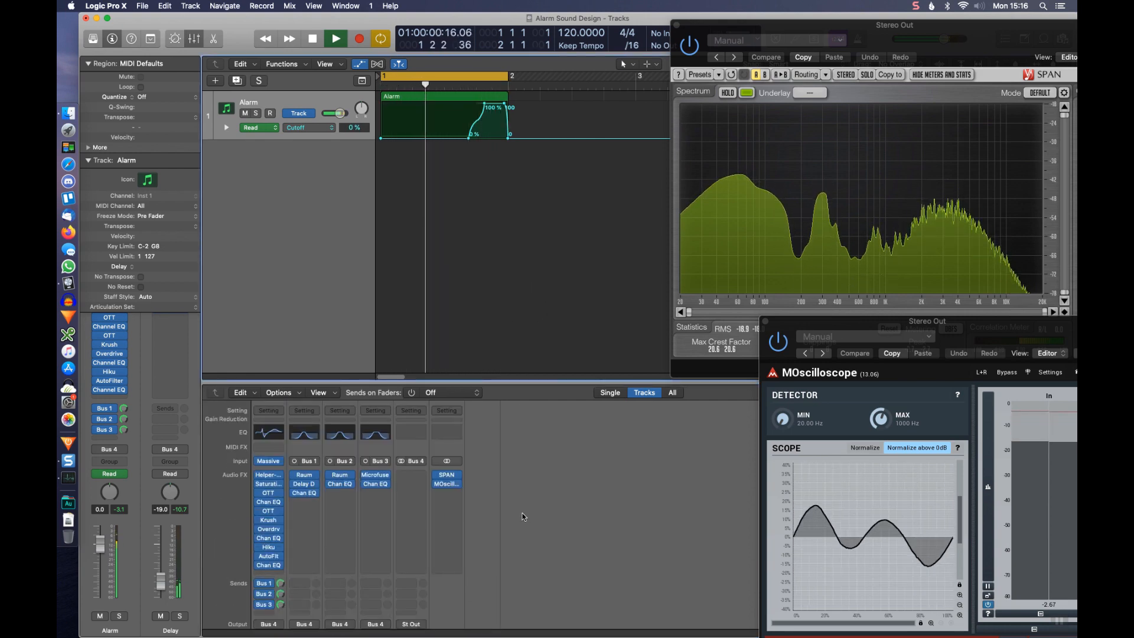
{"action": "scroll", "coordinate": [522, 516], "scroll_direction": "down", "scroll_amount": 10}
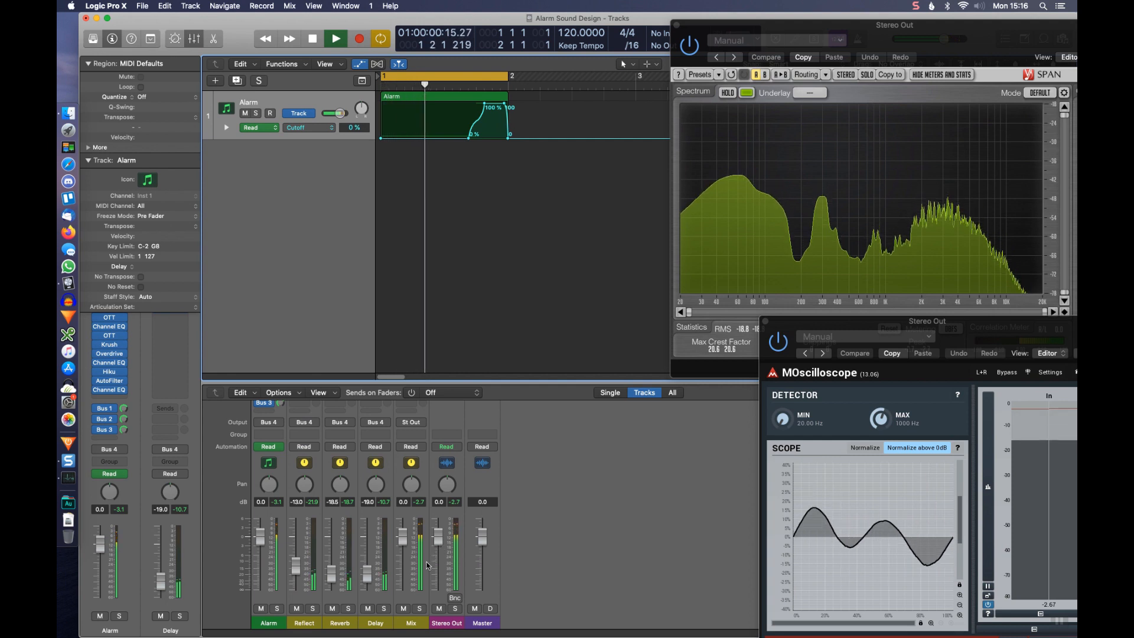
{"action": "key", "text": "space"}
{"action": "double_click", "coordinate": [412, 622]}
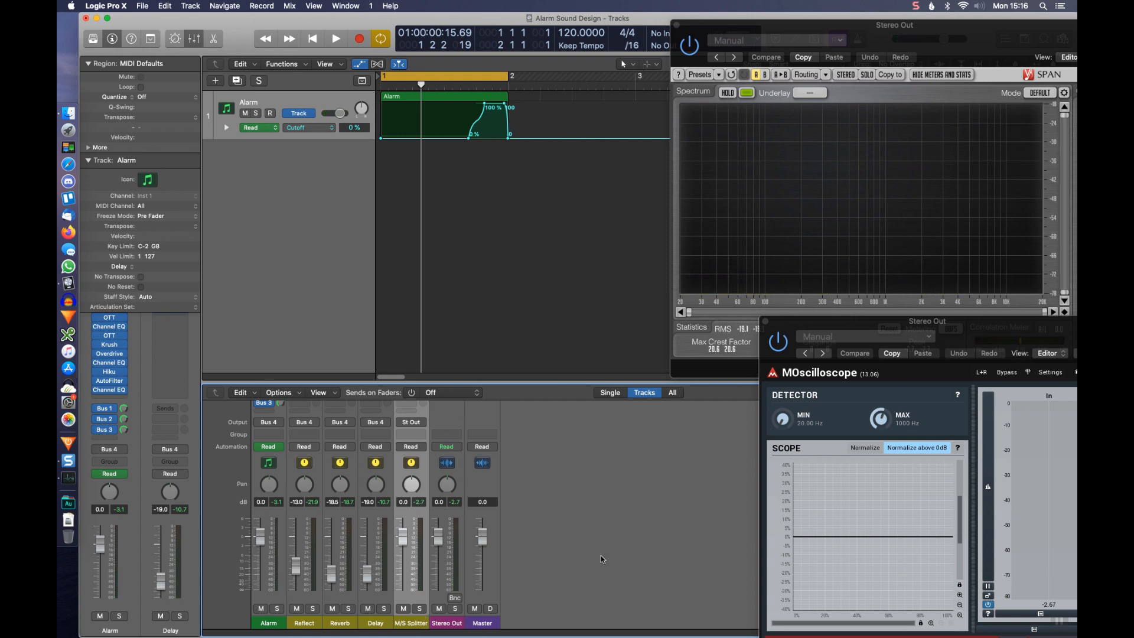
- Set the M/S Splitter channel's output to No Output
{"action": "scroll", "coordinate": [488, 510], "scroll_direction": "up", "scroll_amount": 3}
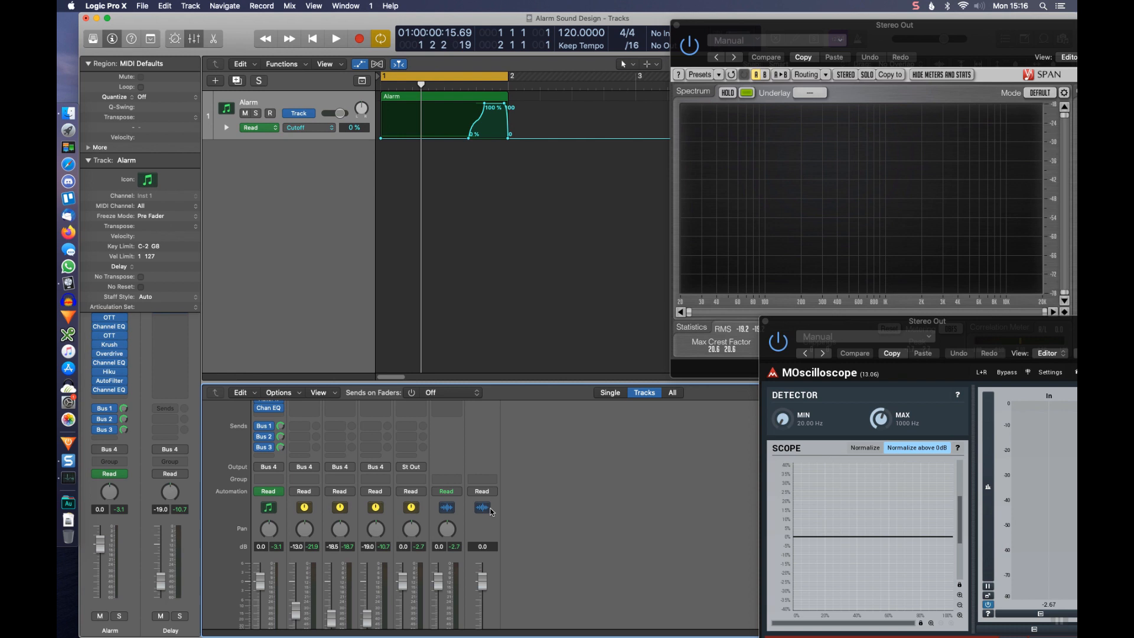
{"action": "left_click", "coordinate": [411, 466]}
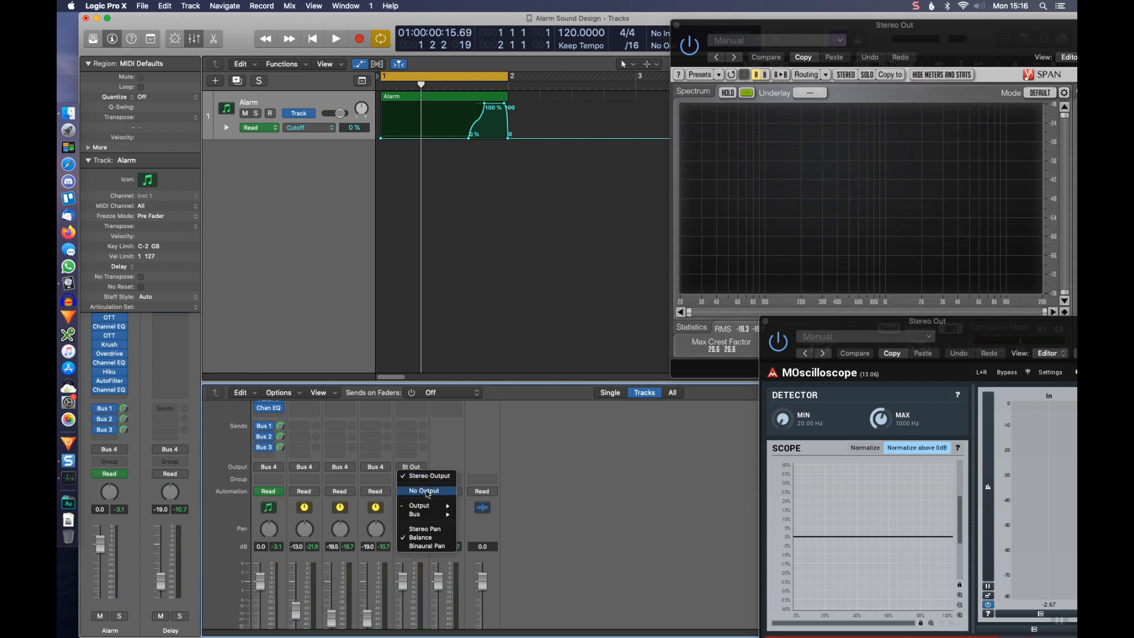
{"action": "left_click", "coordinate": [427, 492]}
- Add sends to Bus 5 and Bus 6 on the M/S Splitter channel, with the Bus 6 send at 0.0 dB
{"action": "left_click", "coordinate": [412, 426]}
{"action": "mouse_move", "coordinate": [433, 444]}
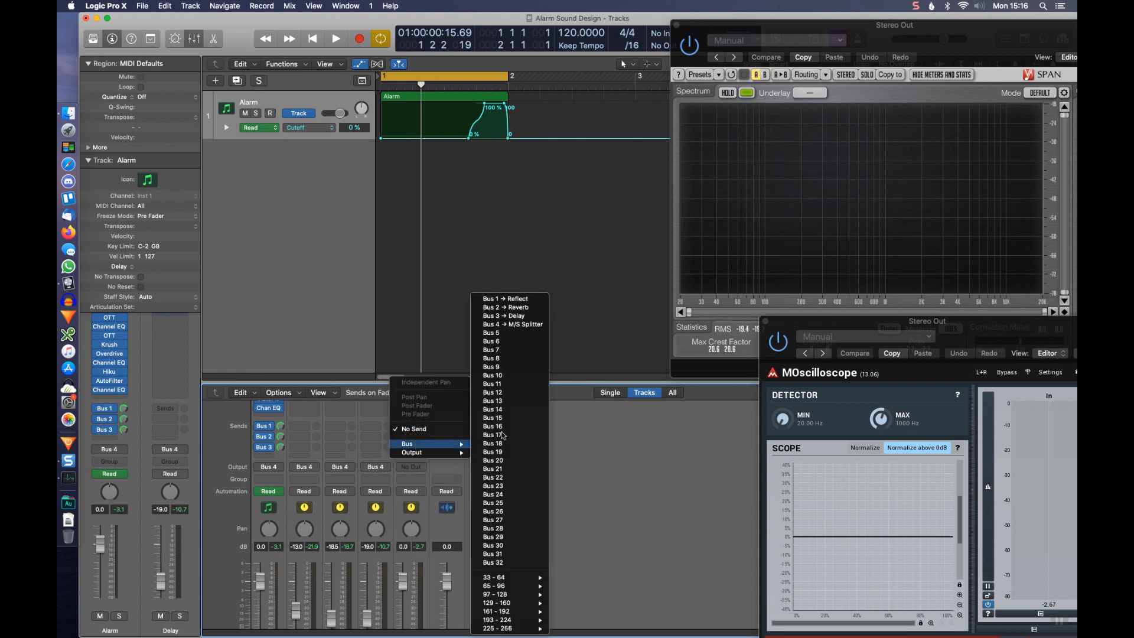
{"action": "left_click", "coordinate": [514, 334]}
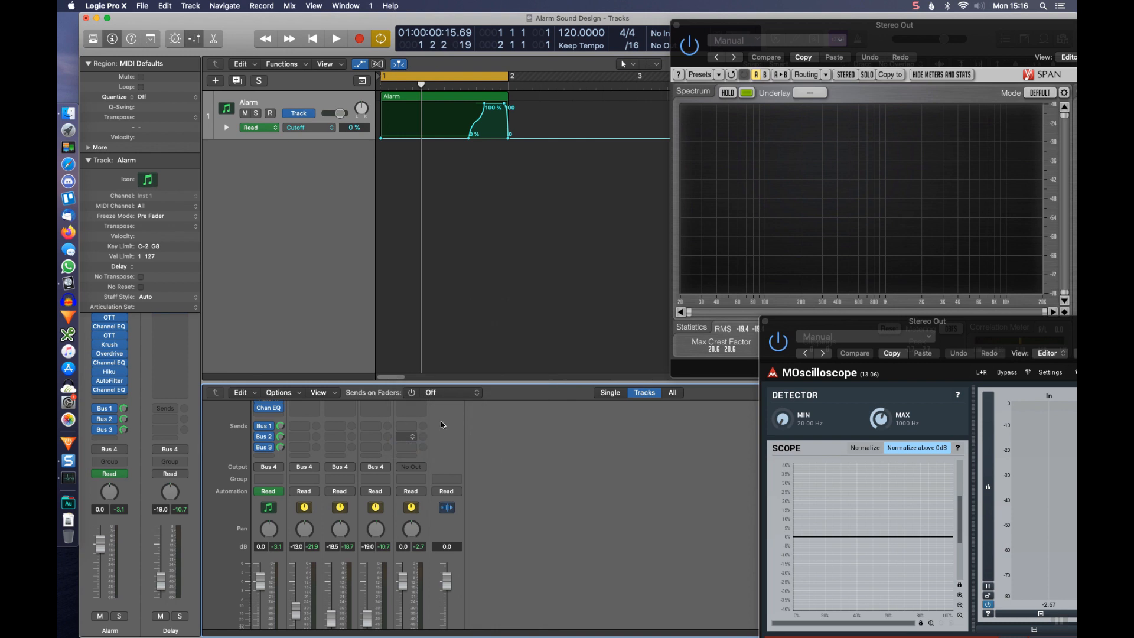
{"action": "left_click", "coordinate": [415, 437]}
{"action": "mouse_move", "coordinate": [434, 454]}
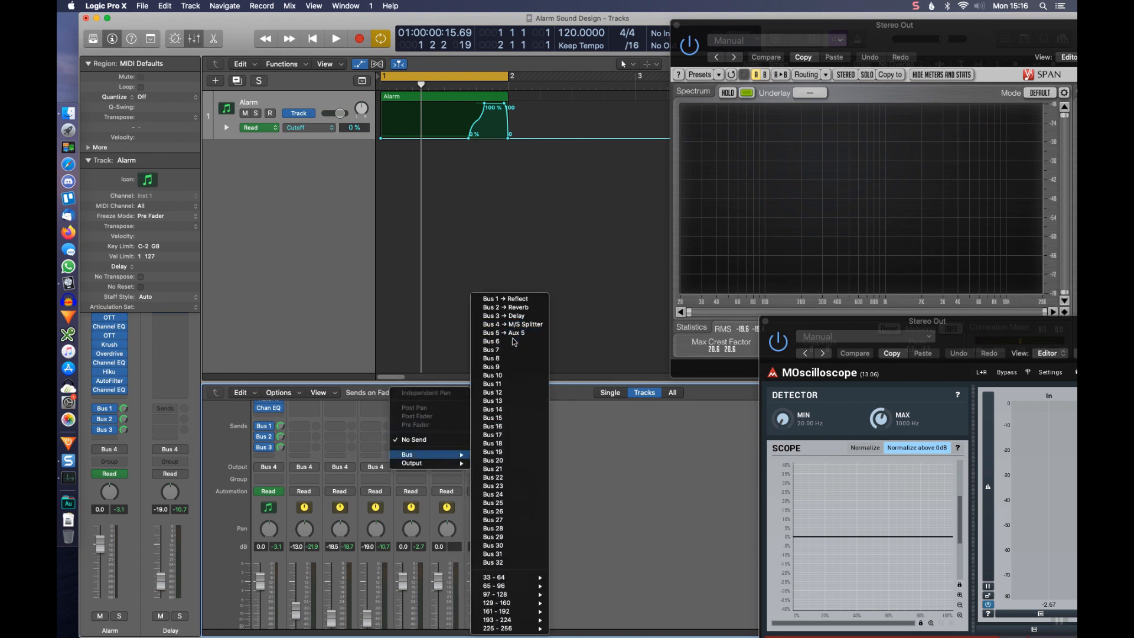
{"action": "left_click", "coordinate": [492, 341]}
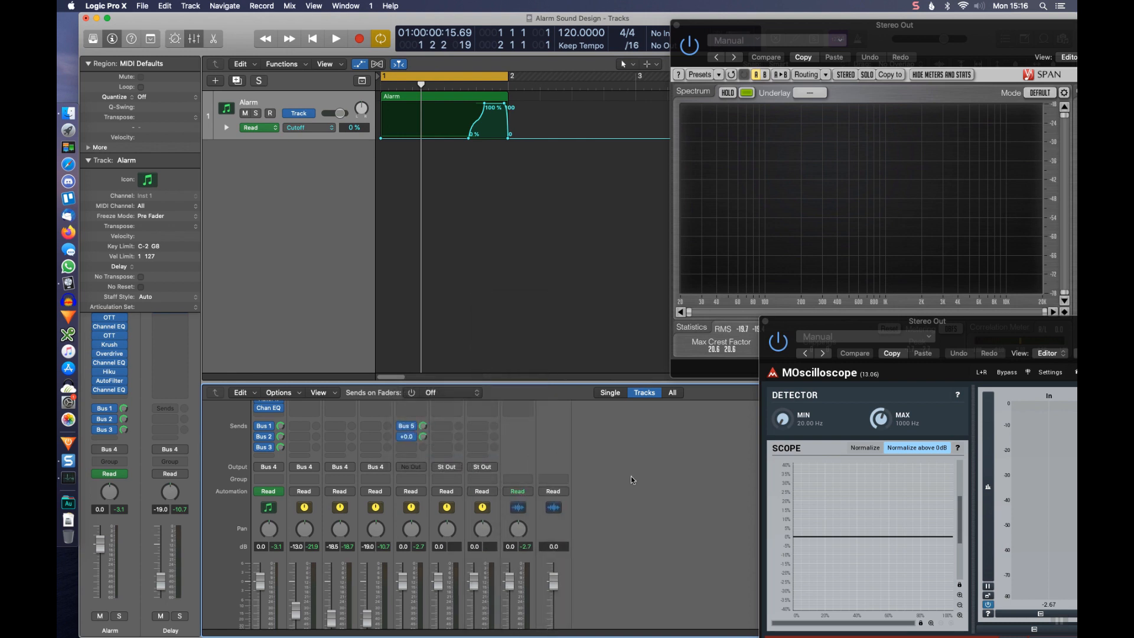
- Rename the Aux 5 channel as Mid and the Aux 6 channel as Side
{"action": "scroll", "coordinate": [483, 583], "scroll_direction": "down", "scroll_amount": 3}
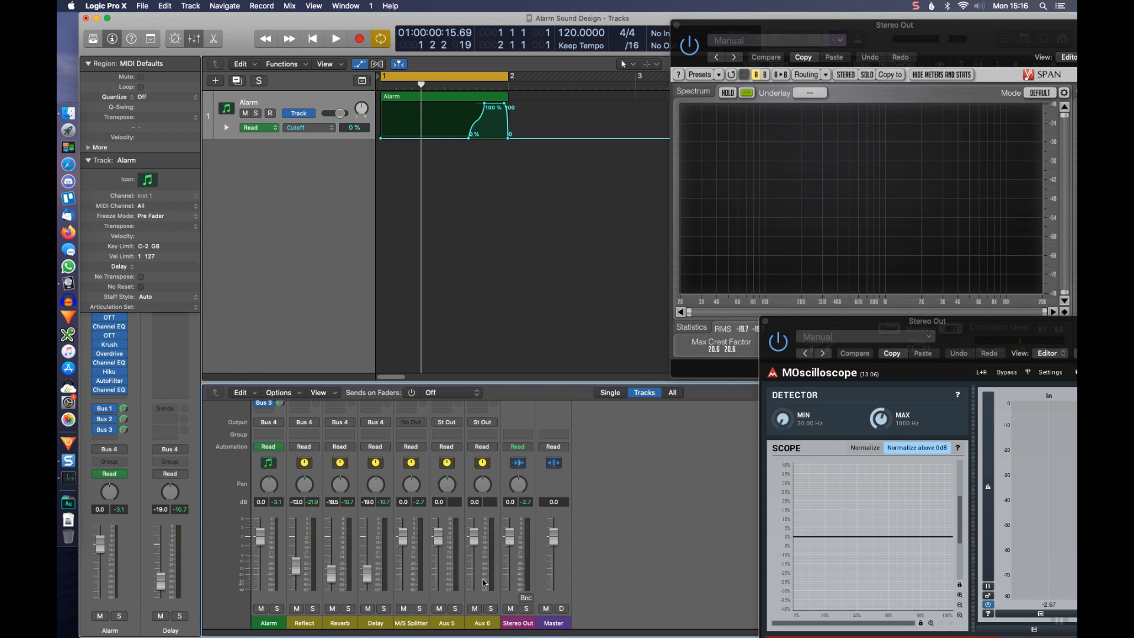
{"action": "double_click", "coordinate": [447, 623]}
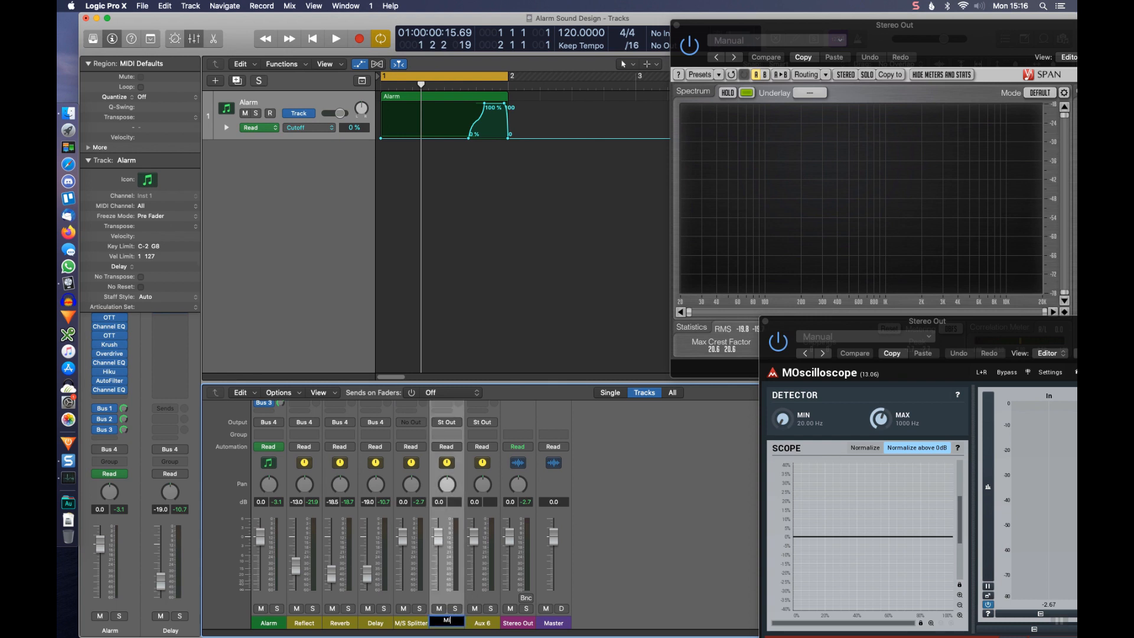
{"action": "left_click", "coordinate": [494, 618]}
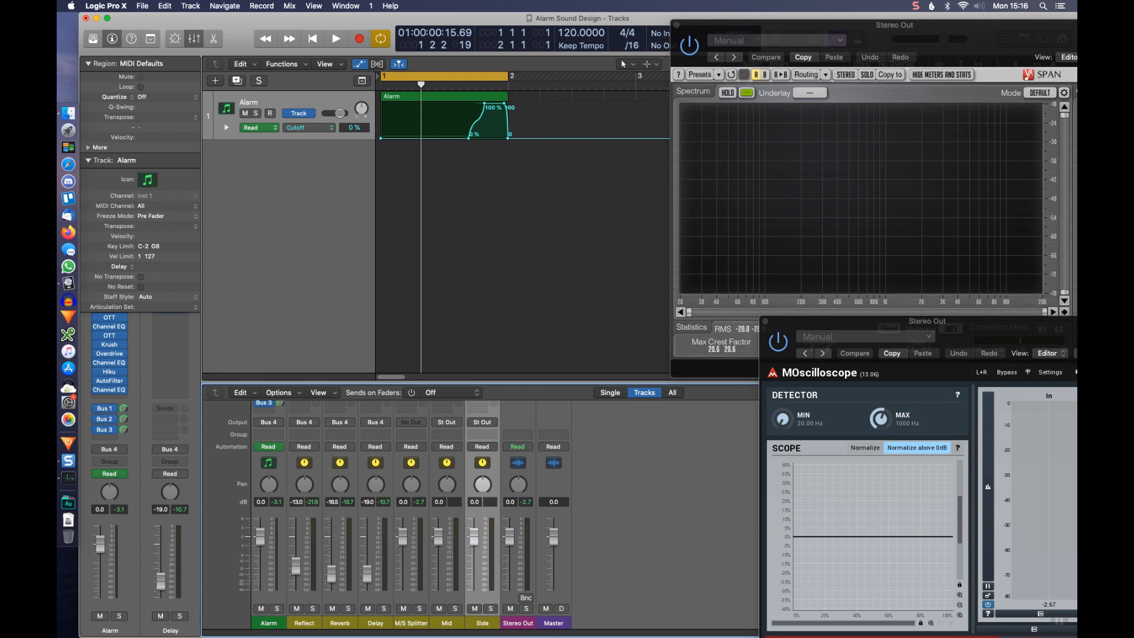
{"action": "left_click", "coordinate": [646, 533]}
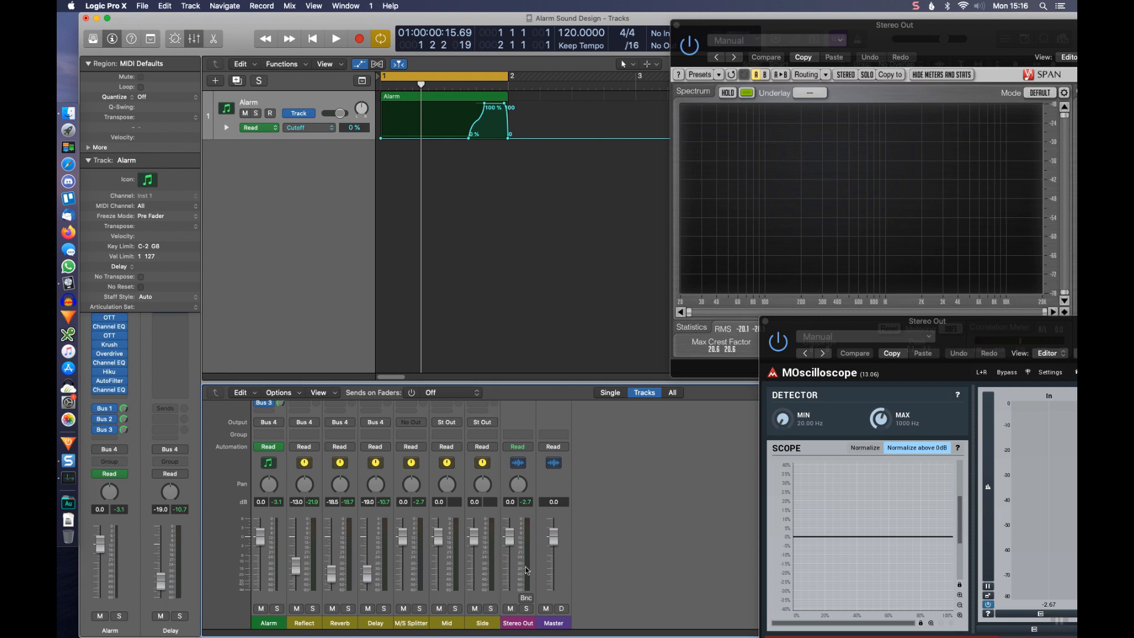
- Add a Channel EQ to the Mid channel with Side Only processing and -24.0 dB gain, and copy it into the next two slots
{"action": "scroll", "coordinate": [507, 570], "scroll_direction": "up", "scroll_amount": 10}
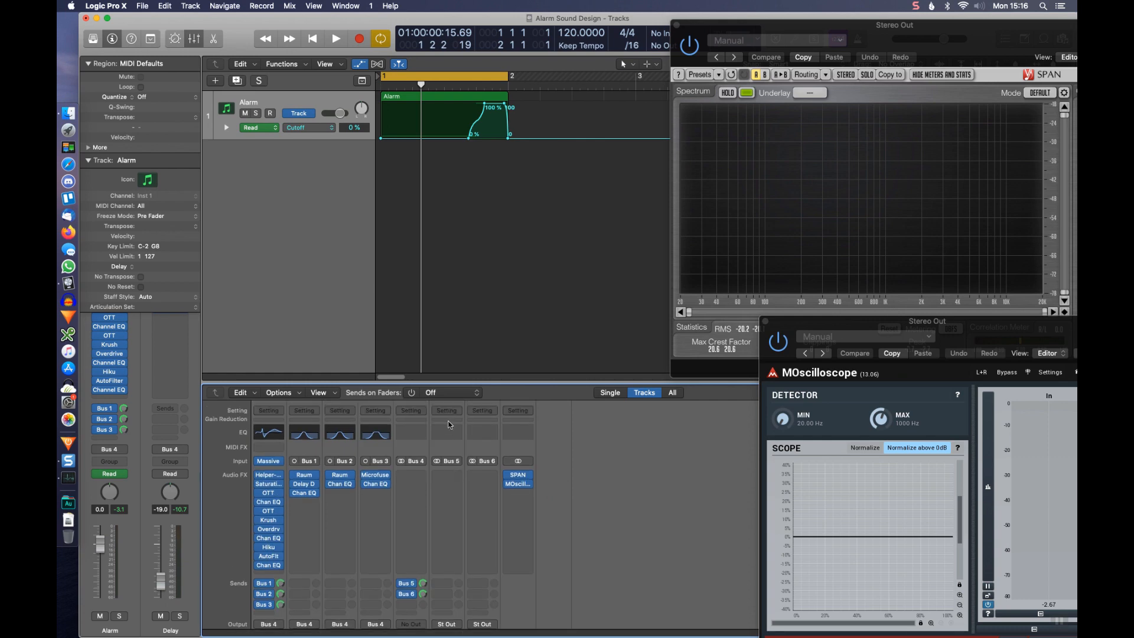
{"action": "left_click", "coordinate": [451, 430]}
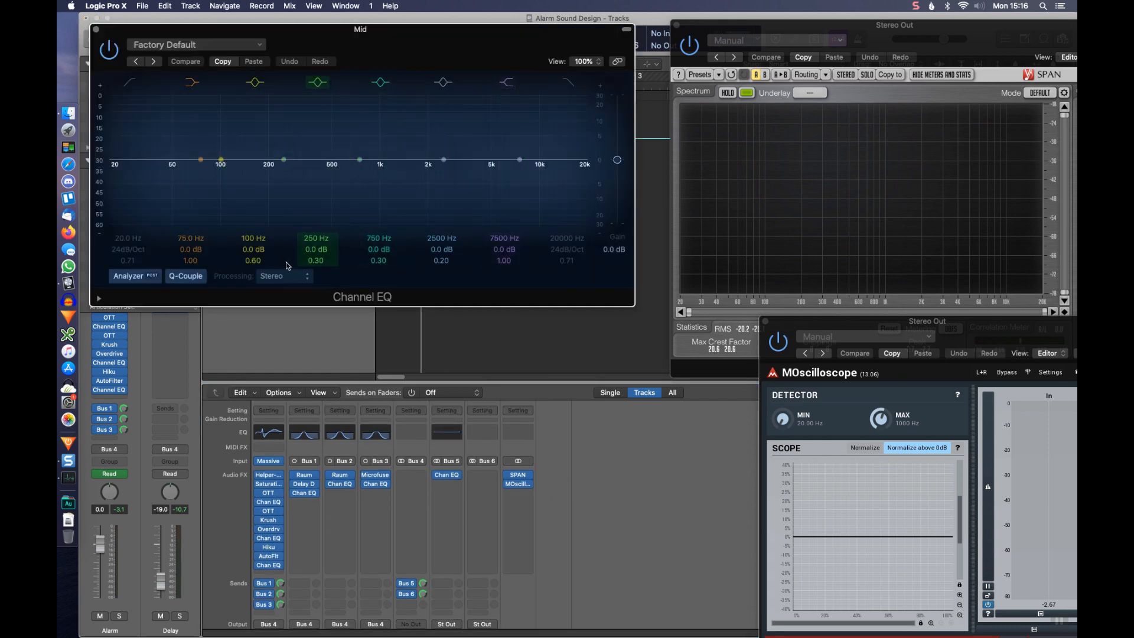
{"action": "left_click", "coordinate": [295, 277]}
{"action": "left_click_drag", "start_coordinate": [398, 27], "coordinate": [473, 141]}
{"action": "left_click", "coordinate": [369, 389]}
{"action": "left_click", "coordinate": [365, 431]}
{"action": "left_click_drag", "start_coordinate": [695, 275], "coordinate": [694, 338]}
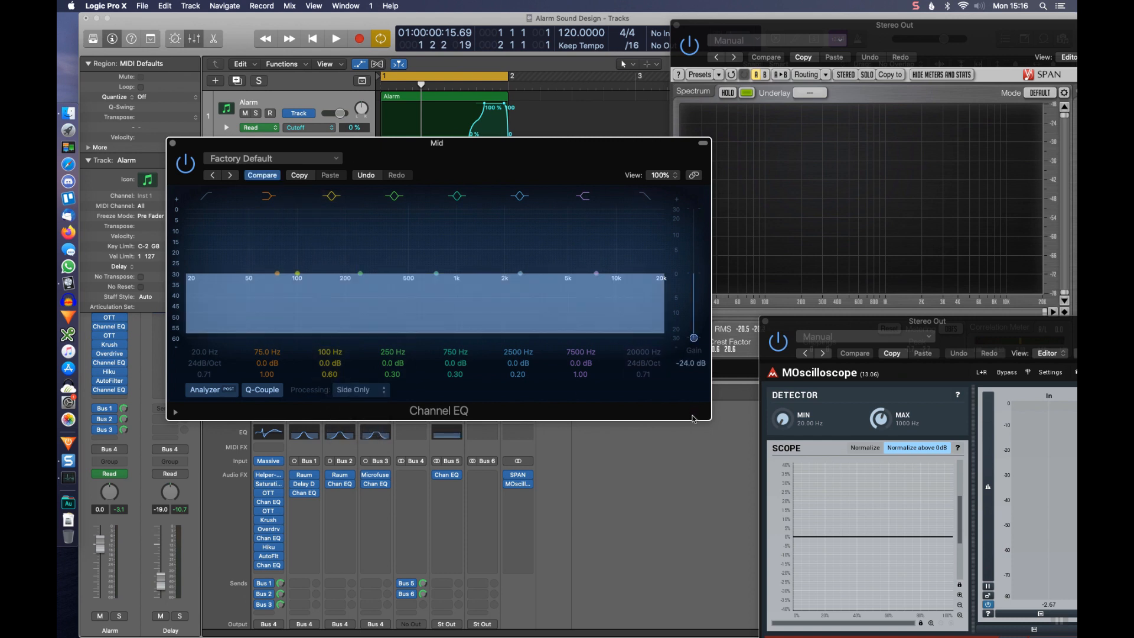
{"action": "left_click", "coordinate": [174, 144]}
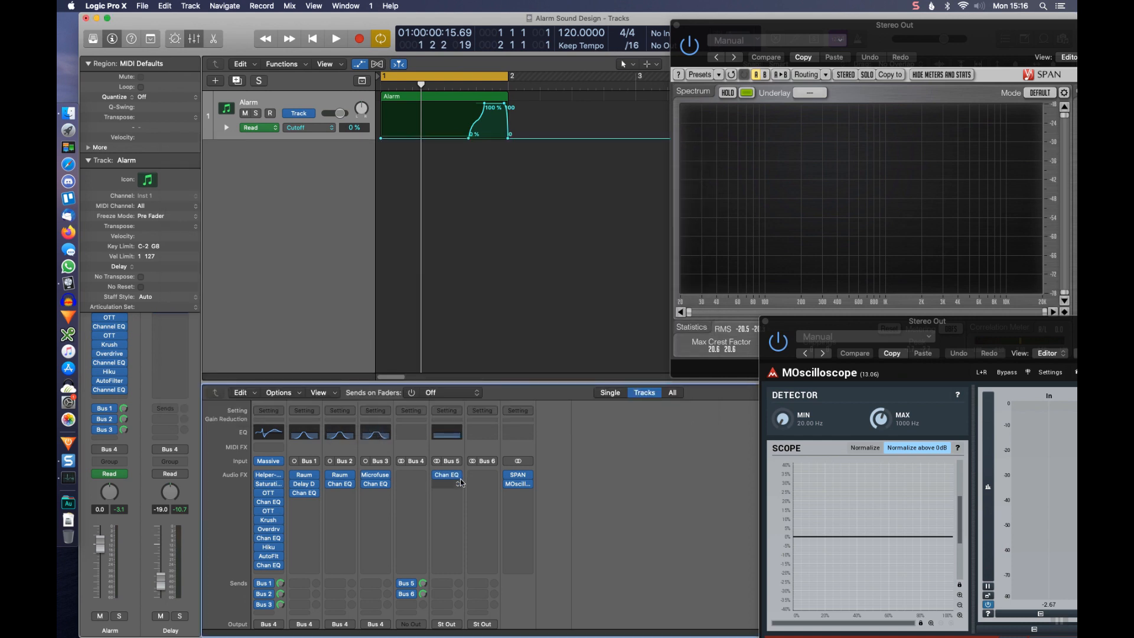
{"action": "left_click_drag", "start_coordinate": [452, 485], "coordinate": [449, 495]}
- Add a Channel EQ to the Side channel with Mid Only processing and -24.0 dB gain, and copy it into the next two slots
{"action": "left_click", "coordinate": [488, 434]}
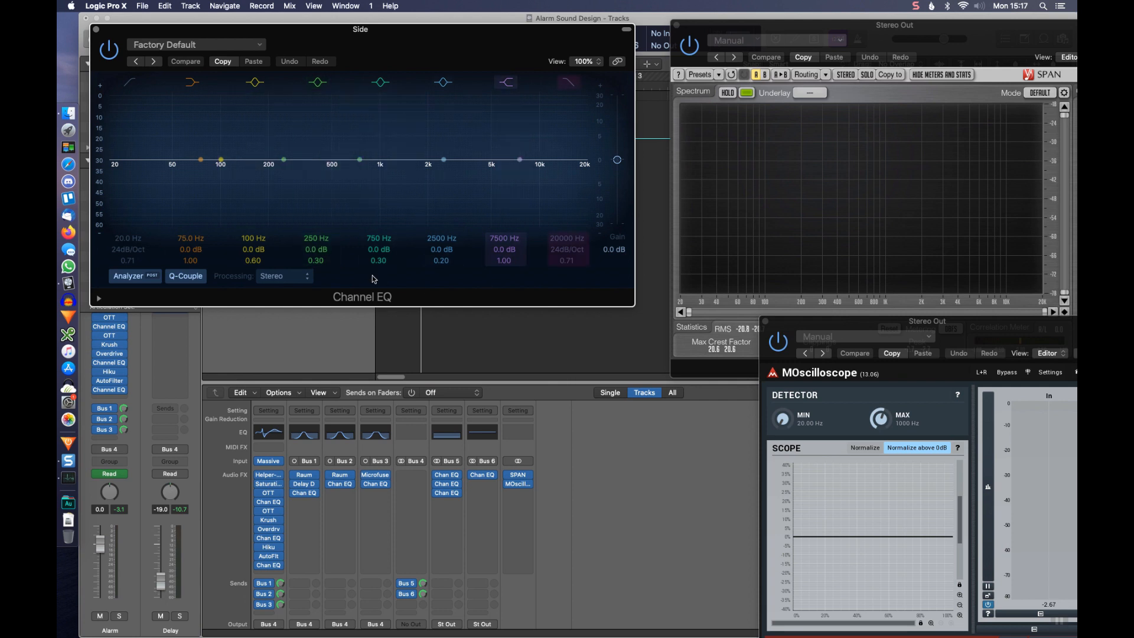
{"action": "left_click", "coordinate": [287, 277]}
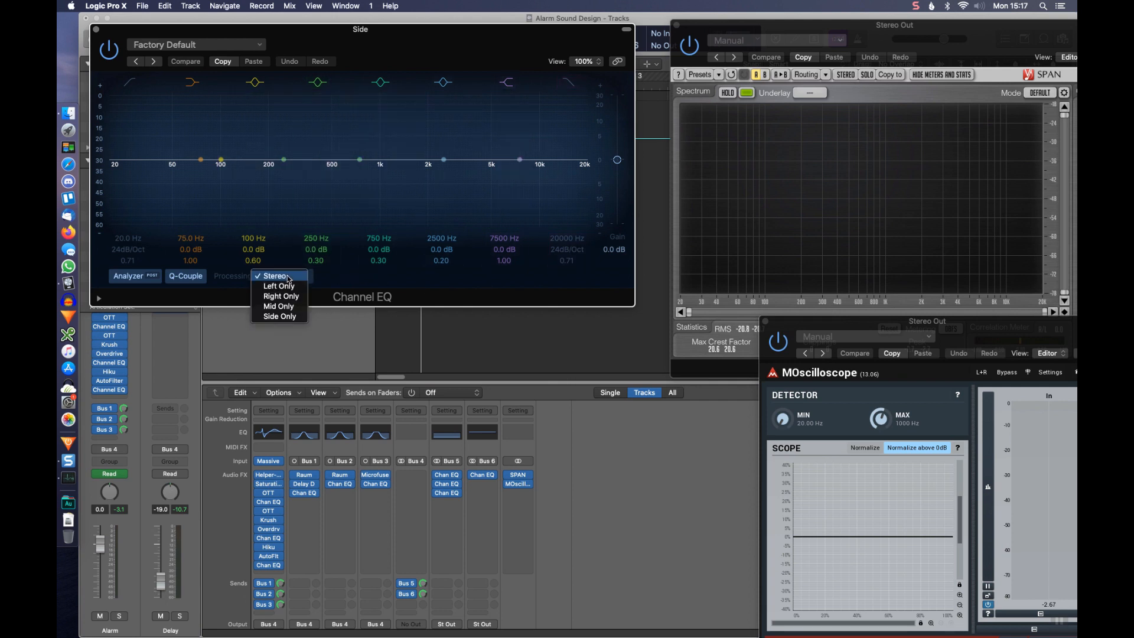
{"action": "left_click", "coordinate": [289, 318]}
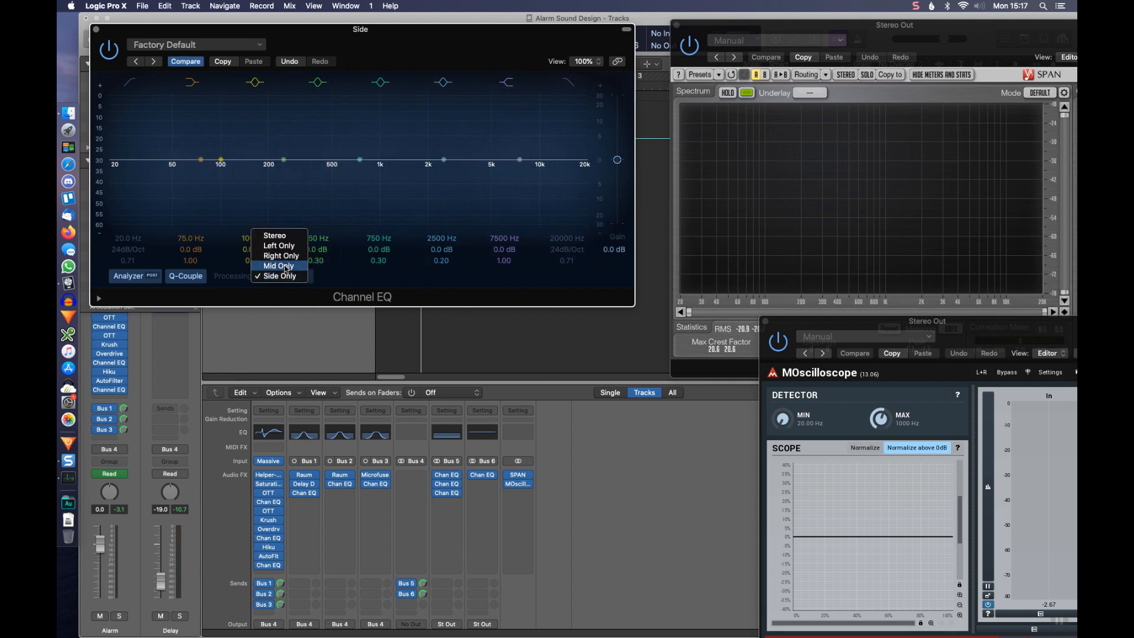
{"action": "left_click", "coordinate": [286, 267]}
{"action": "left_click_drag", "start_coordinate": [618, 160], "coordinate": [617, 224]}
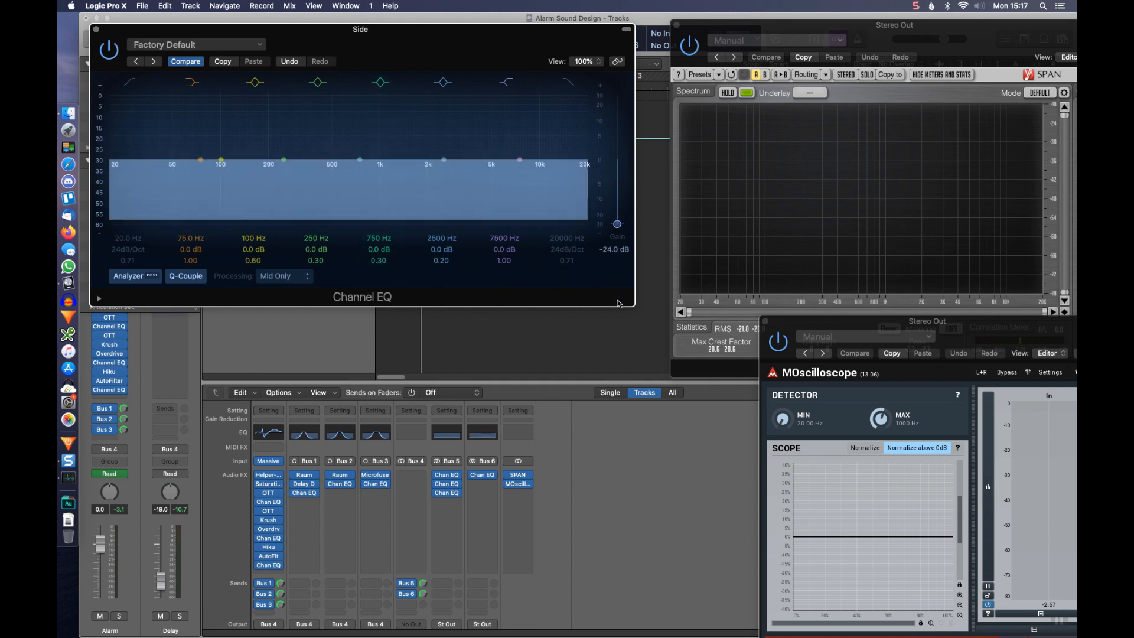
{"action": "left_click", "coordinate": [97, 29]}
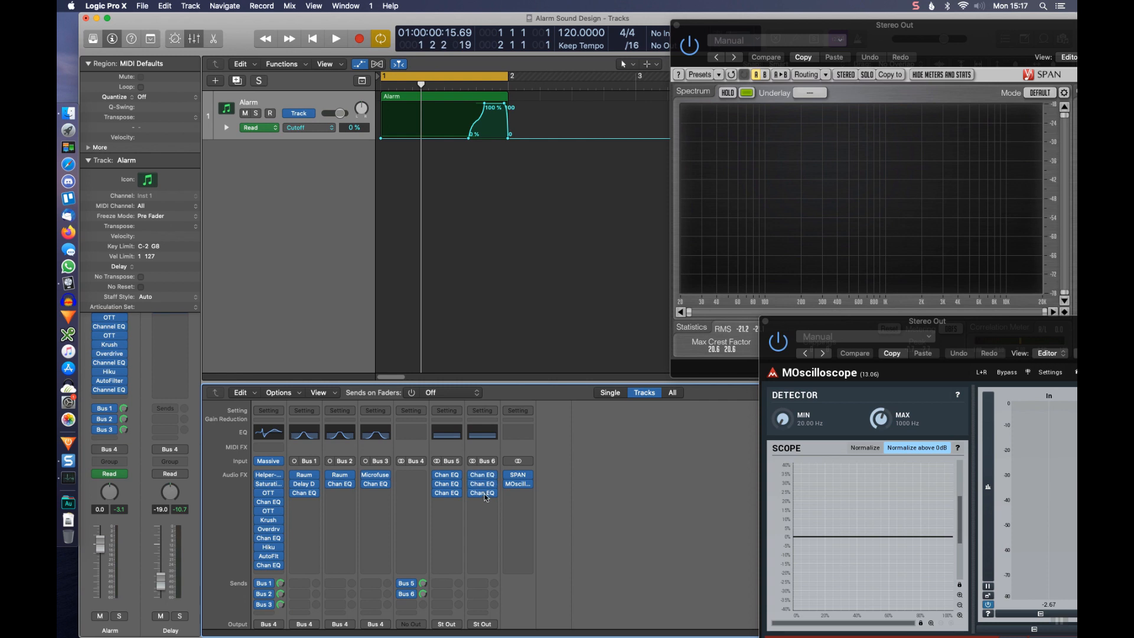
- Check the settings of the third Channel EQ on the Side and Mid channels
{"action": "left_click", "coordinate": [485, 494]}
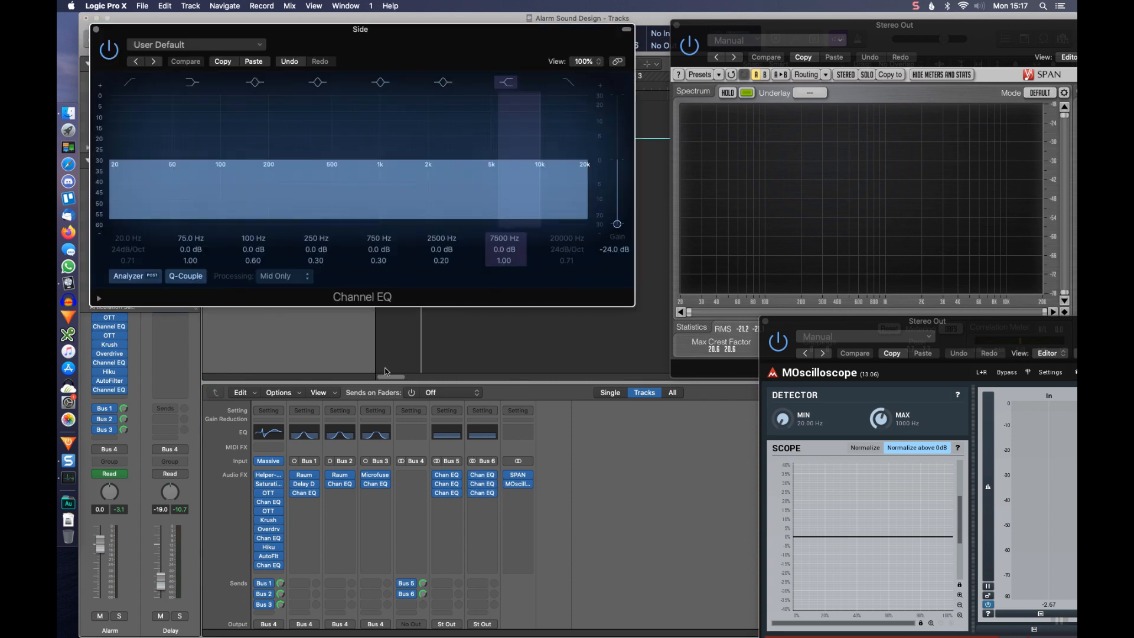
{"action": "left_click", "coordinate": [96, 30]}
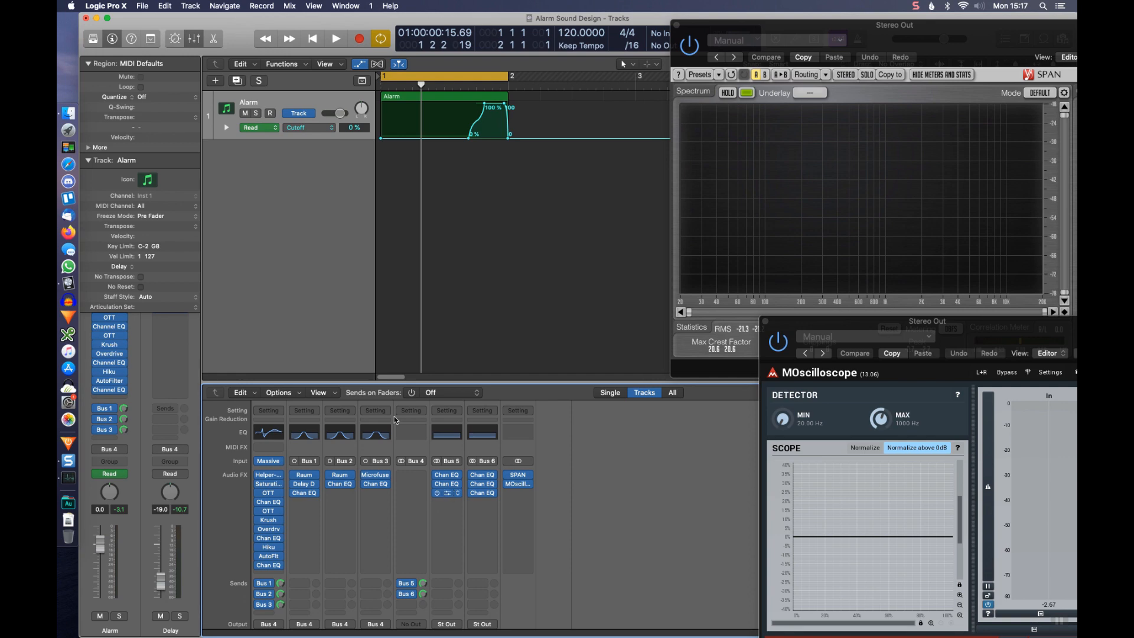
{"action": "left_click", "coordinate": [446, 493]}
{"action": "left_click", "coordinate": [96, 30]}
- Play the loop, audition the Mid and Side channels soloed in turn, and lower the Mid fader to -6.0 dB
{"action": "scroll", "coordinate": [602, 523], "scroll_direction": "down", "scroll_amount": 3}
{"action": "key", "text": "space"}
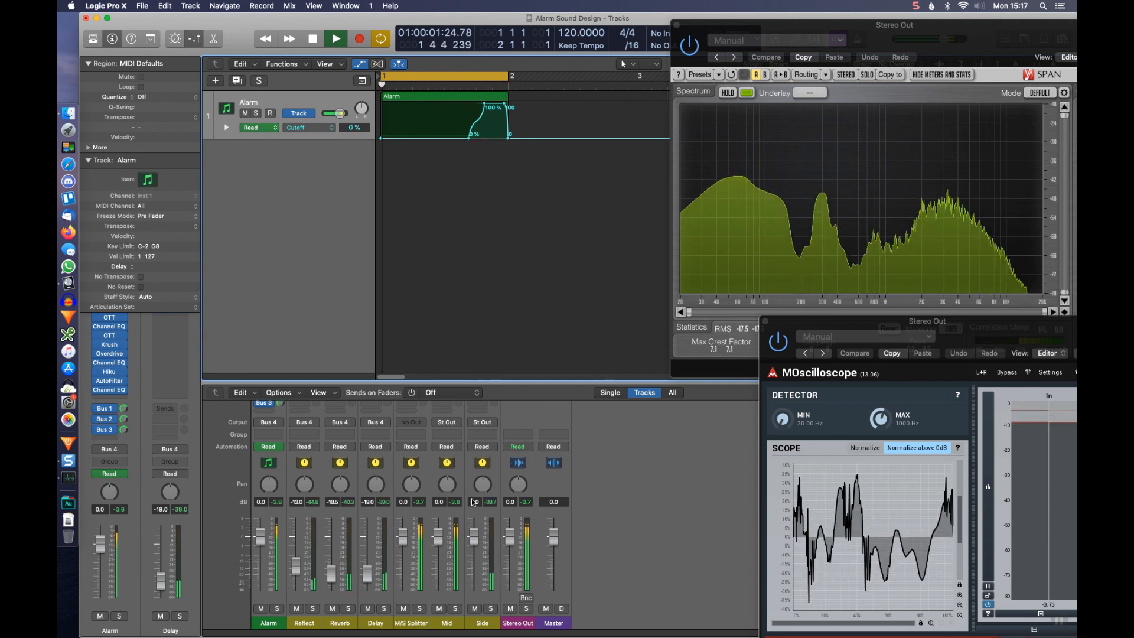
{"action": "left_click", "coordinate": [455, 609]}
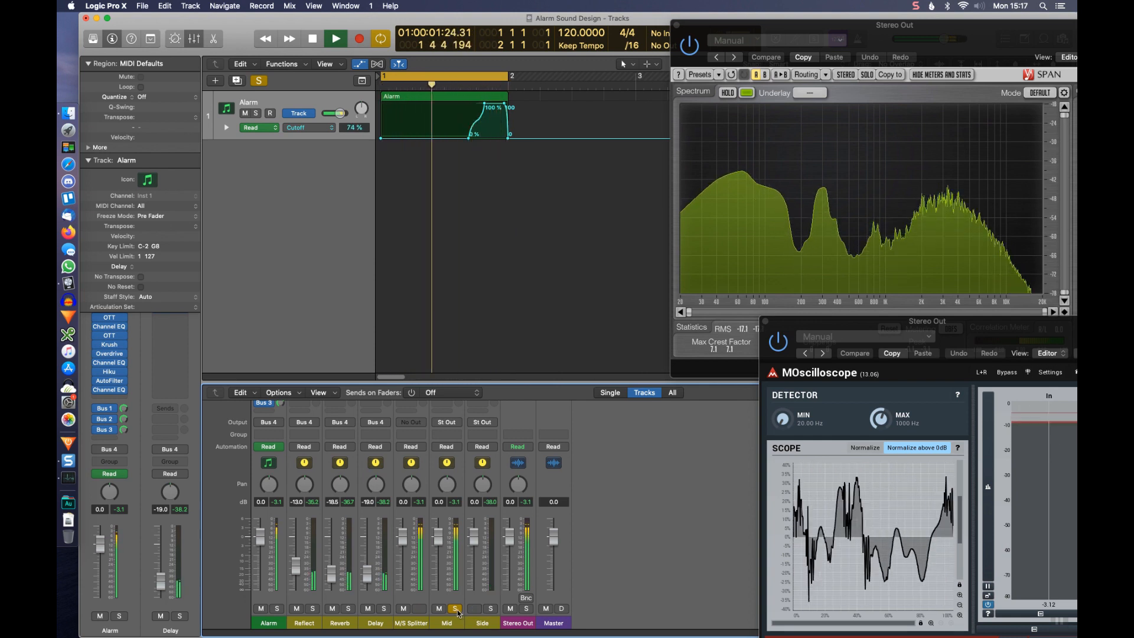
{"action": "left_click", "coordinate": [491, 609]}
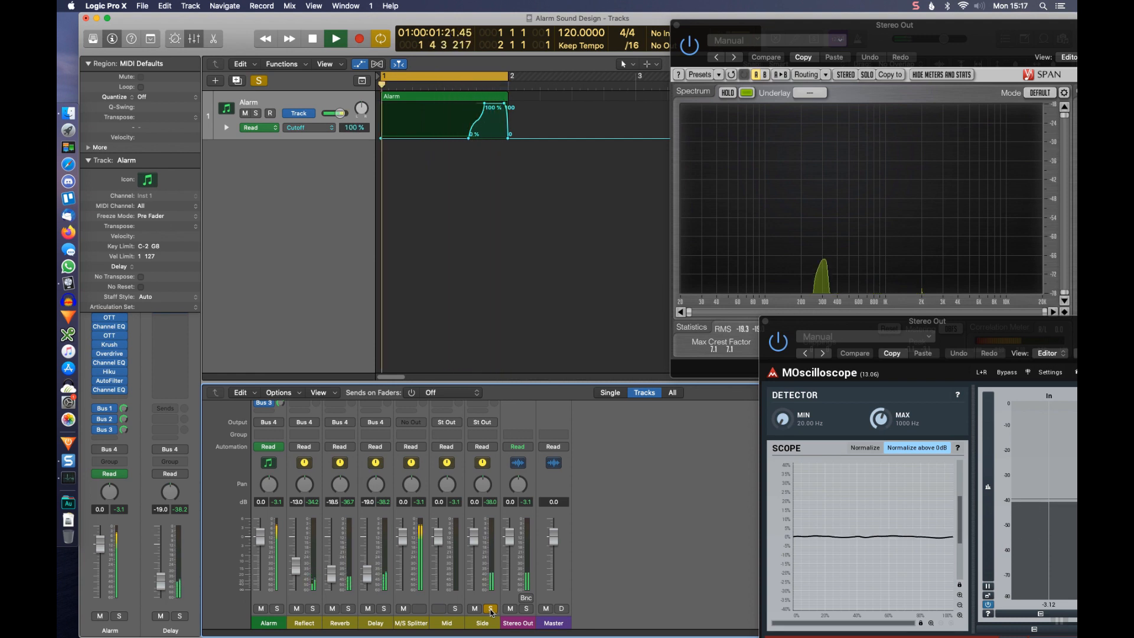
{"action": "left_click", "coordinate": [491, 608]}
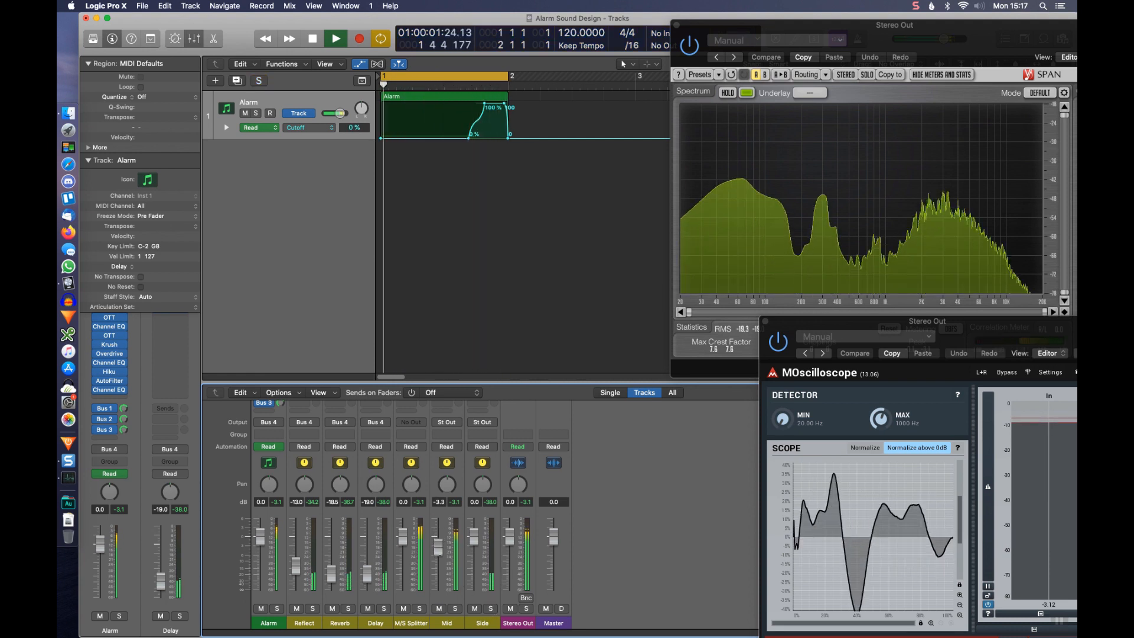
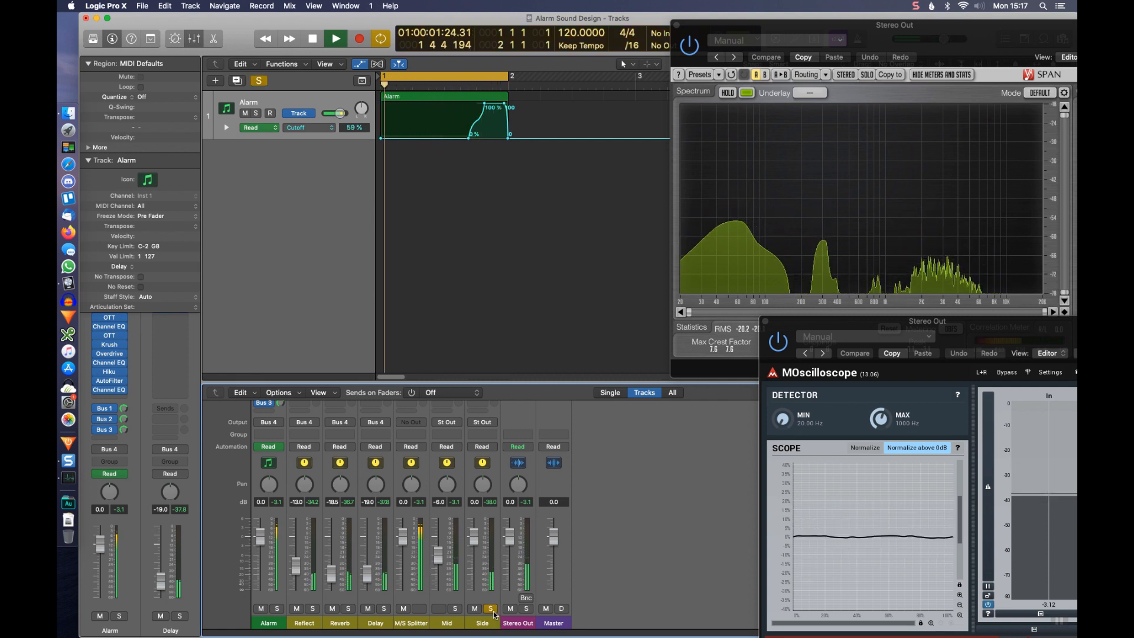
- Review the channel strips with the whole mix playing, and solo the Side channel
{"action": "scroll", "coordinate": [590, 481], "scroll_direction": "up", "scroll_amount": 10}
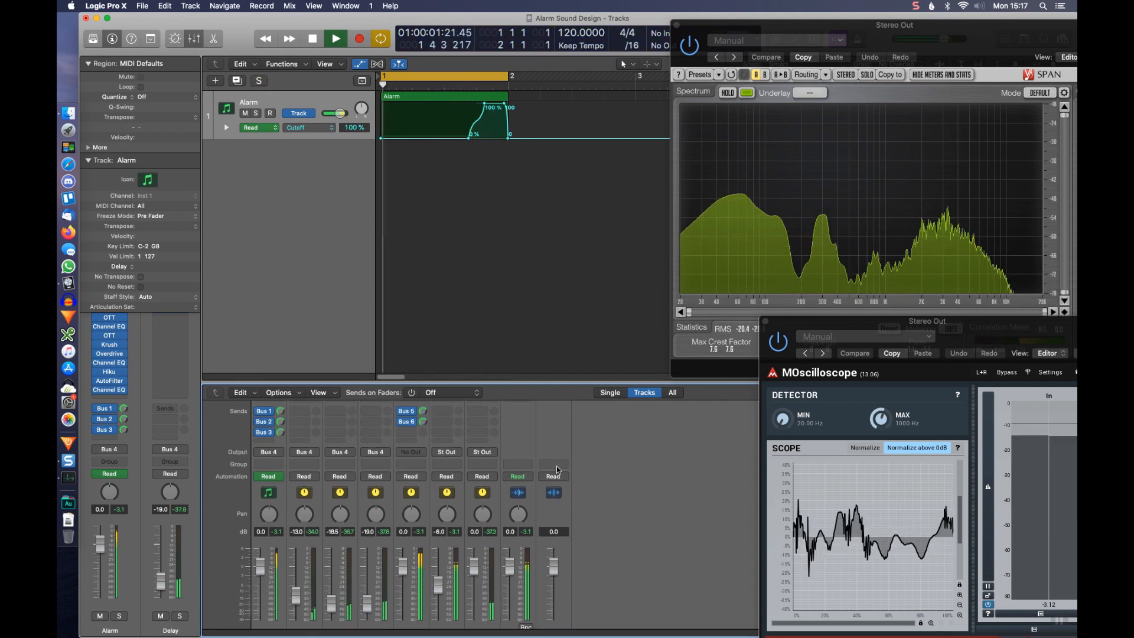
{"action": "scroll", "coordinate": [563, 477], "scroll_direction": "up", "scroll_amount": 2}
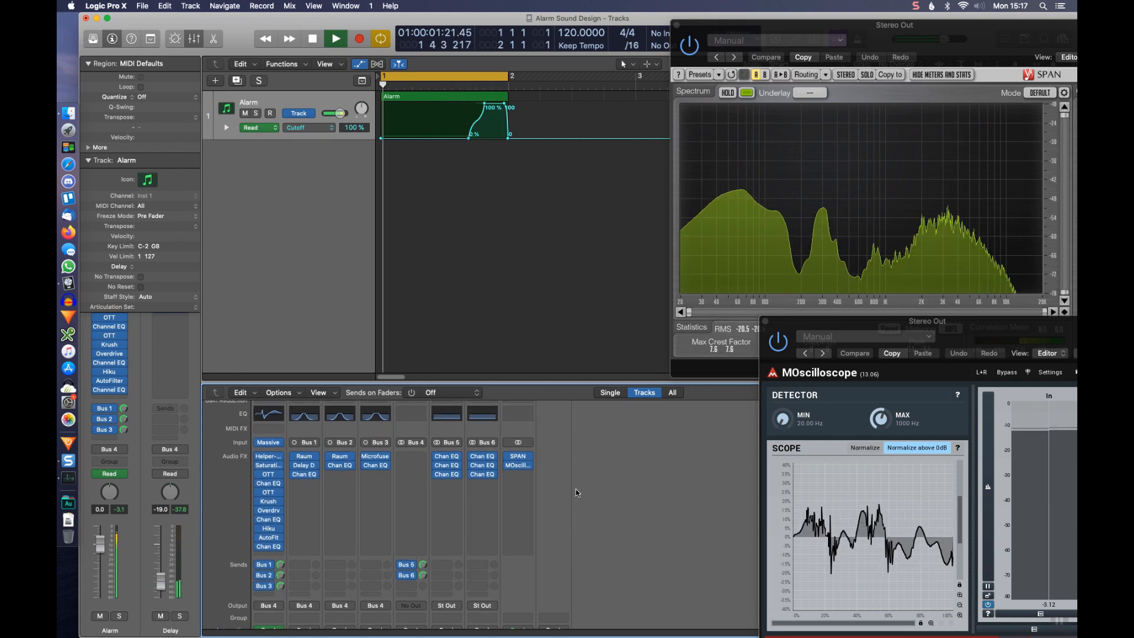
{"action": "scroll", "coordinate": [534, 502], "scroll_direction": "down", "scroll_amount": 10}
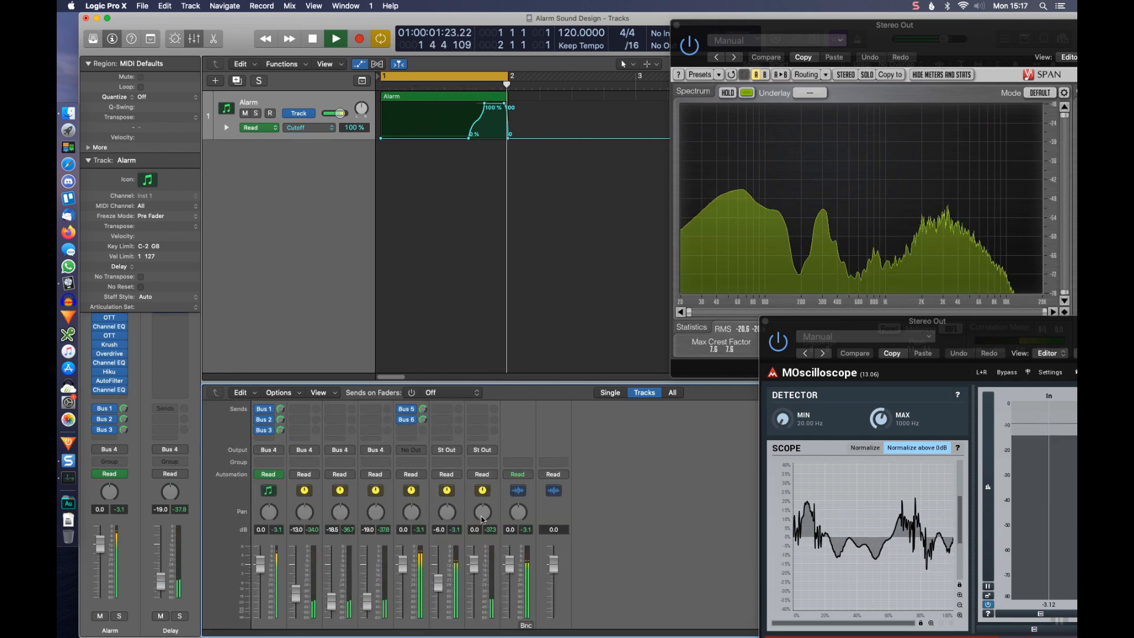
{"action": "left_click", "coordinate": [492, 609]}
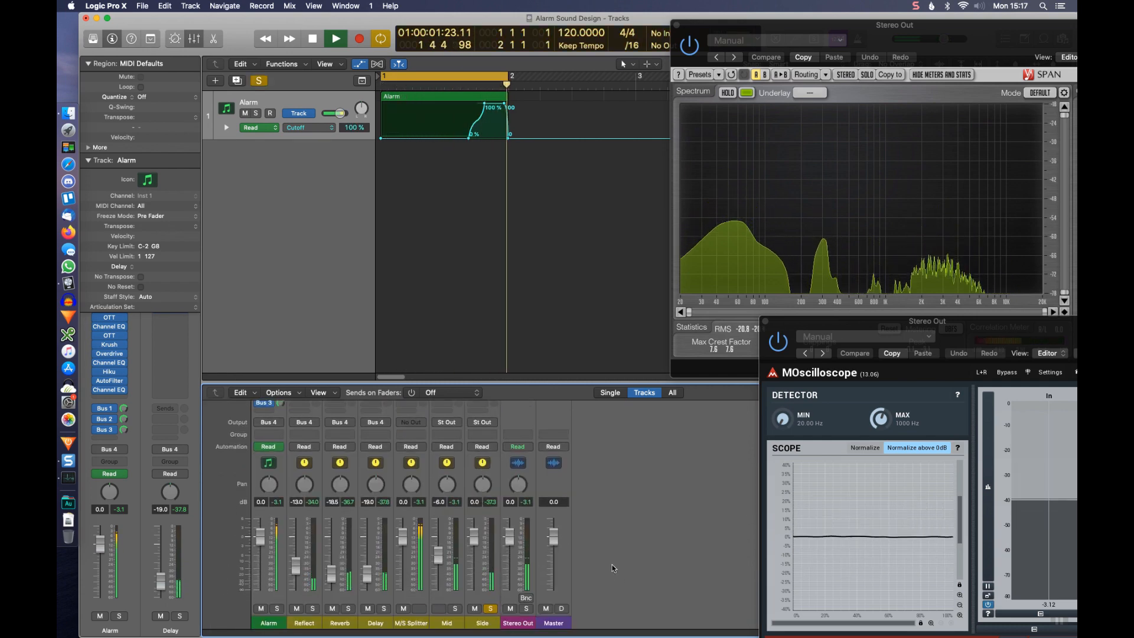
- Add a Gain plug-in to the Stereo Out channel below the analysers and set its gain to +22.1 dB
{"action": "scroll", "coordinate": [615, 536], "scroll_direction": "up", "scroll_amount": 6}
{"action": "scroll", "coordinate": [597, 525], "scroll_direction": "up", "scroll_amount": 5}
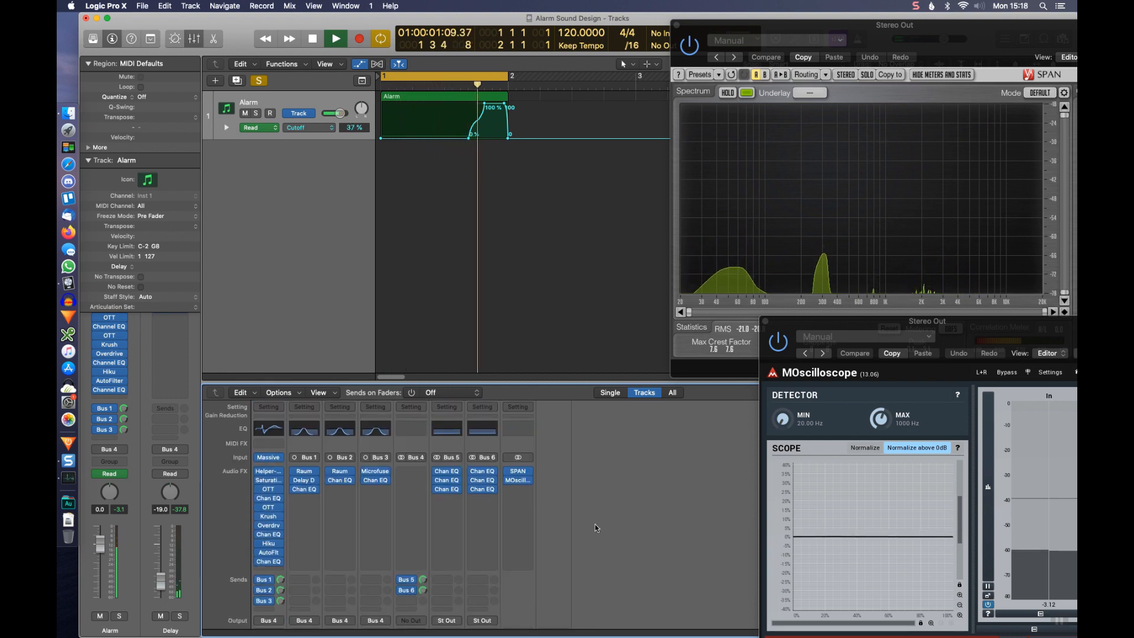
{"action": "left_click", "coordinate": [529, 527]}
{"action": "scroll", "coordinate": [566, 620], "scroll_direction": "down", "scroll_amount": 5}
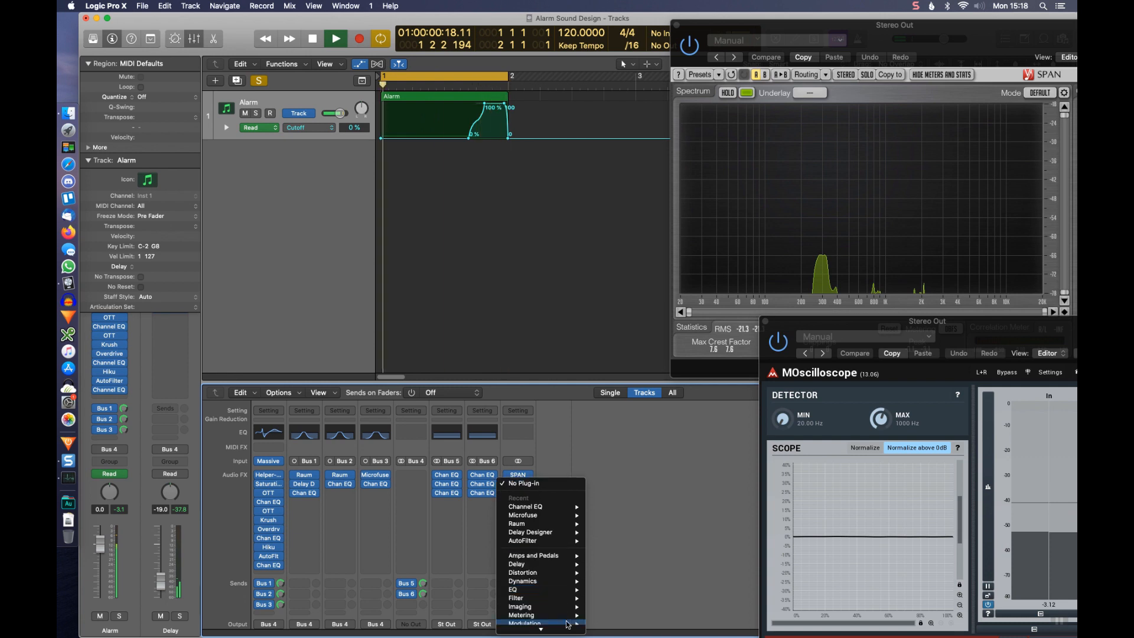
{"action": "mouse_move", "coordinate": [564, 613]}
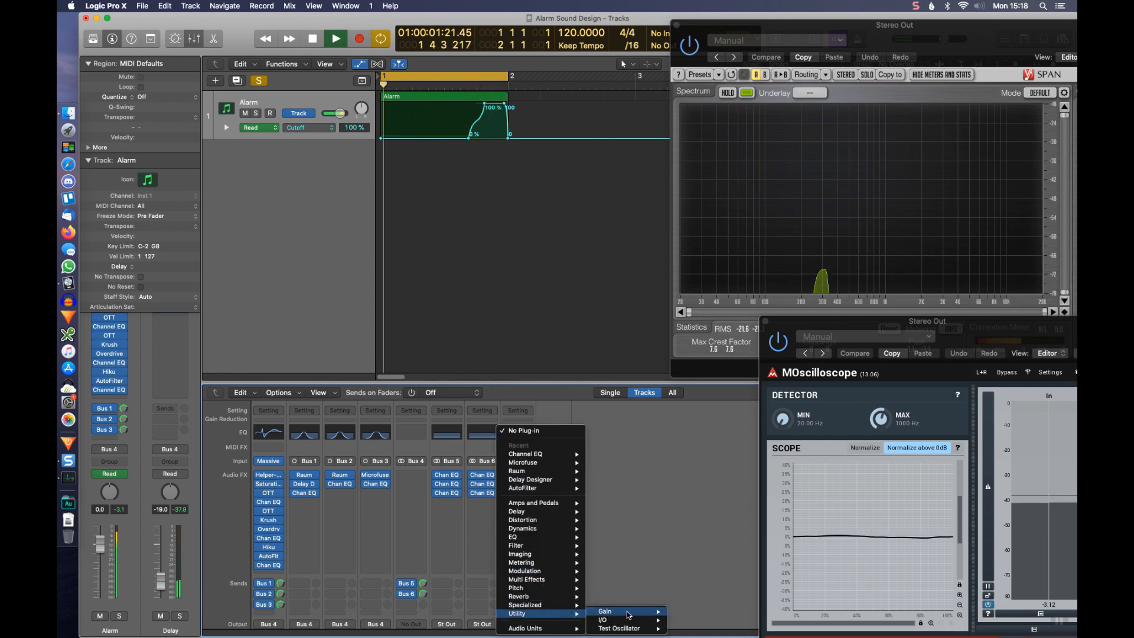
{"action": "mouse_move", "coordinate": [608, 612]}
{"action": "left_click", "coordinate": [687, 612]}
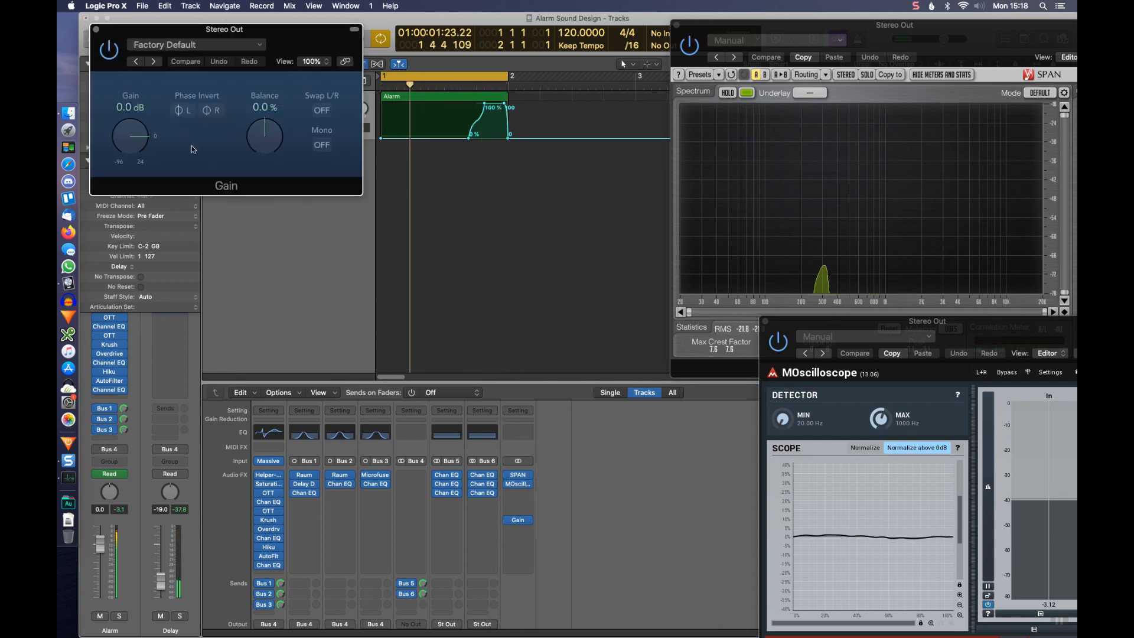
{"action": "scroll", "coordinate": [547, 543], "scroll_direction": "down", "scroll_amount": 6}
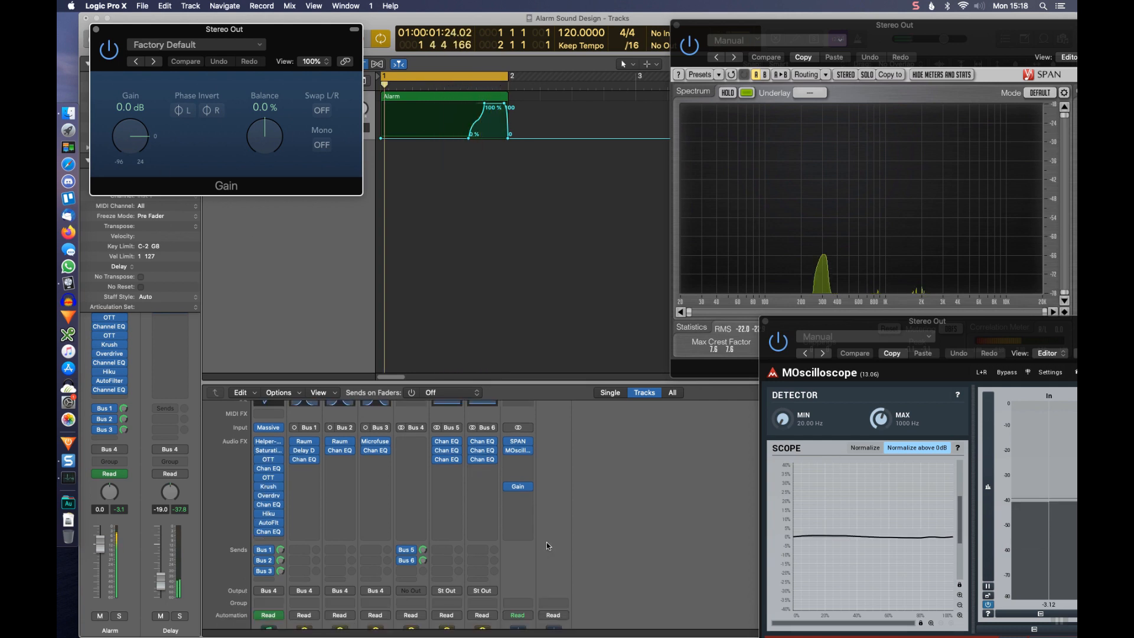
{"action": "left_click_drag", "start_coordinate": [132, 145], "coordinate": [136, 111]}
{"action": "left_click_drag", "start_coordinate": [161, 33], "coordinate": [637, 293]}
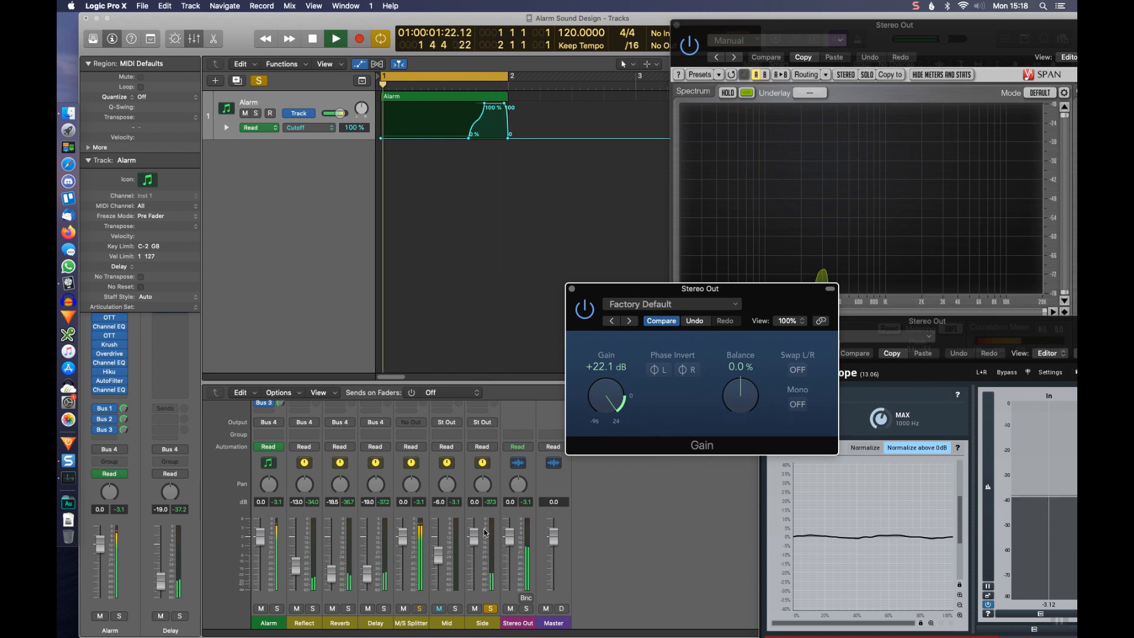
- Insert a stereo Flanger on the Side channel below the three Channel EQs
{"action": "scroll", "coordinate": [493, 520], "scroll_direction": "up", "scroll_amount": 10}
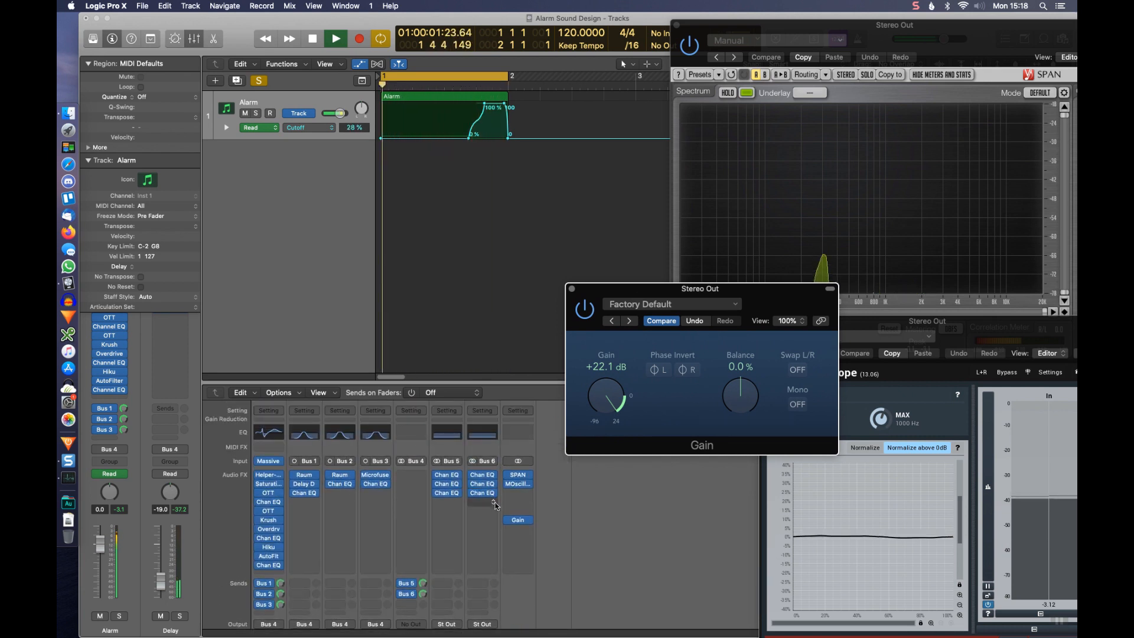
{"action": "left_click", "coordinate": [495, 503]}
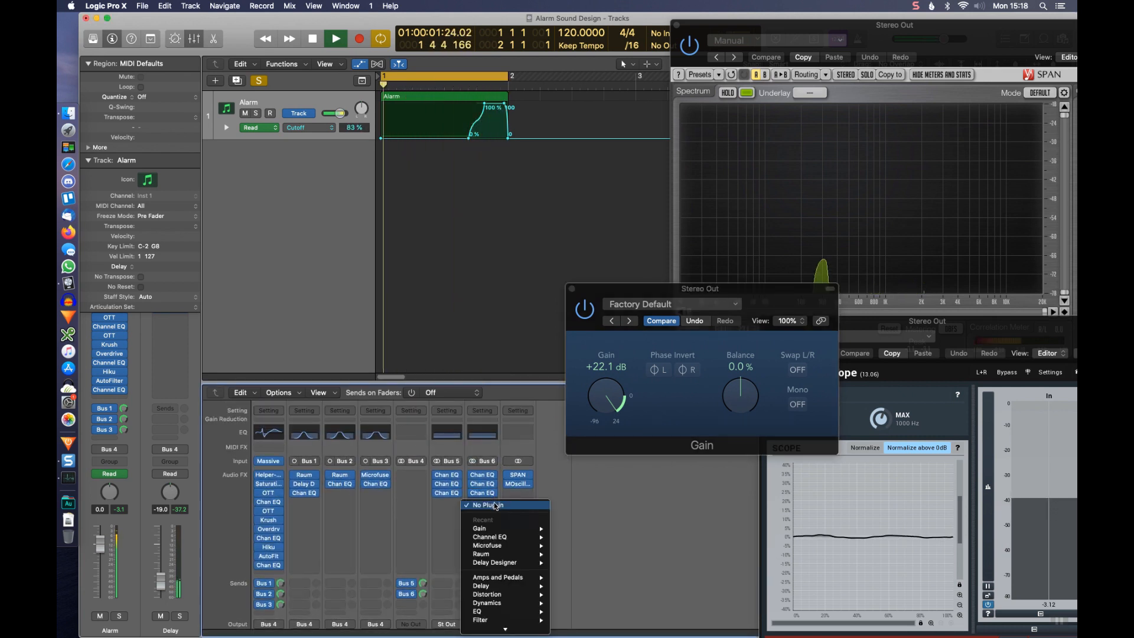
{"action": "scroll", "coordinate": [506, 565], "scroll_direction": "down", "scroll_amount": 5}
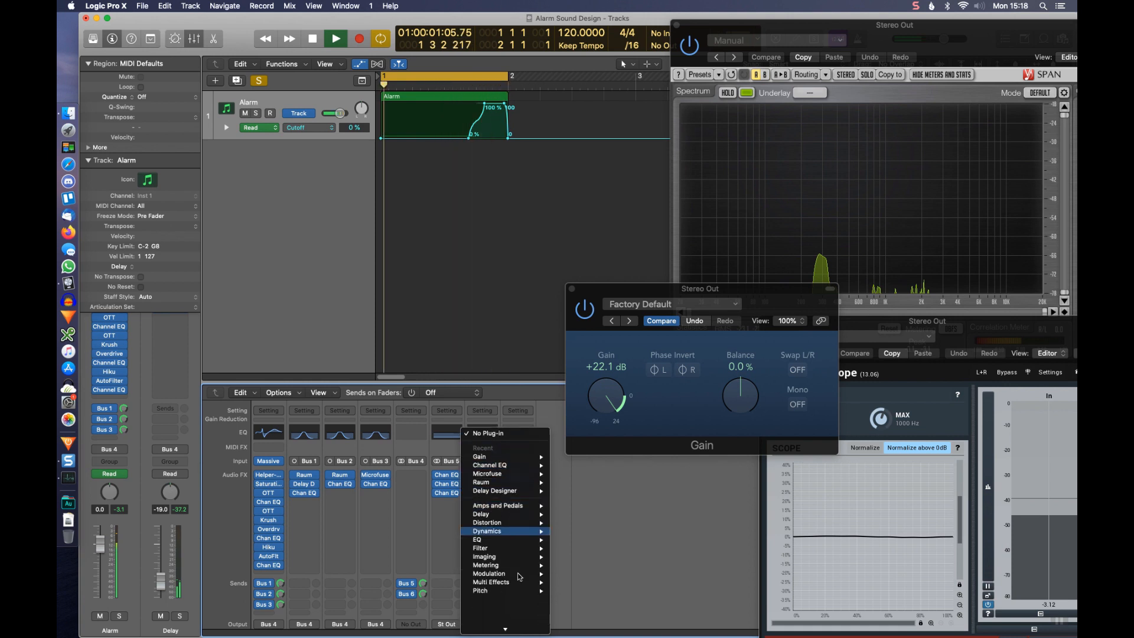
{"action": "mouse_move", "coordinate": [502, 572]}
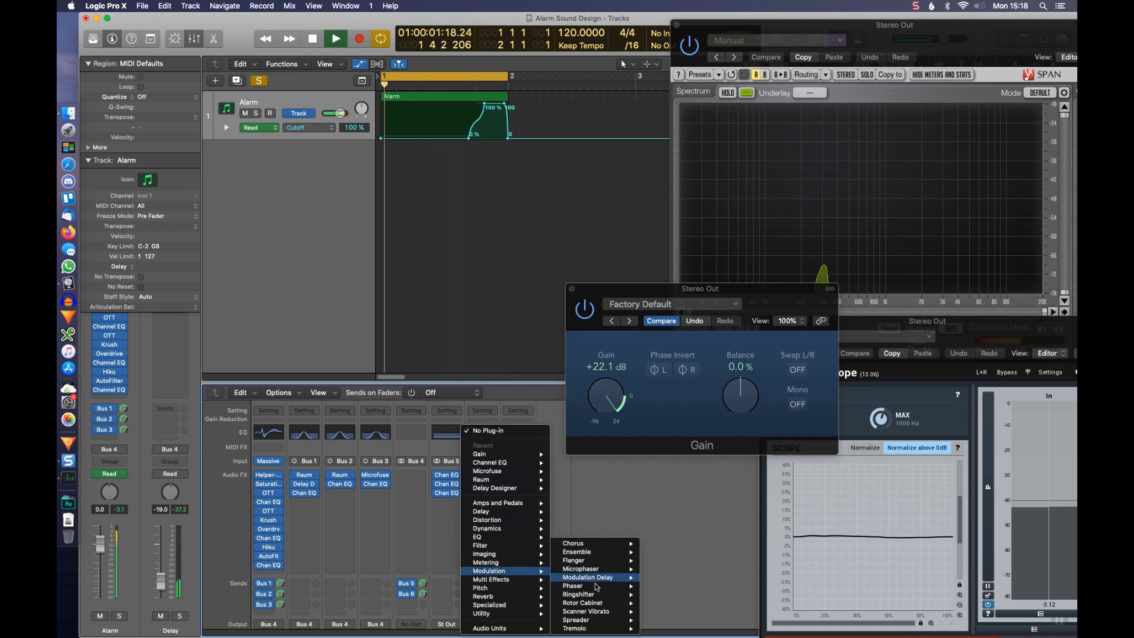
{"action": "mouse_move", "coordinate": [621, 560]}
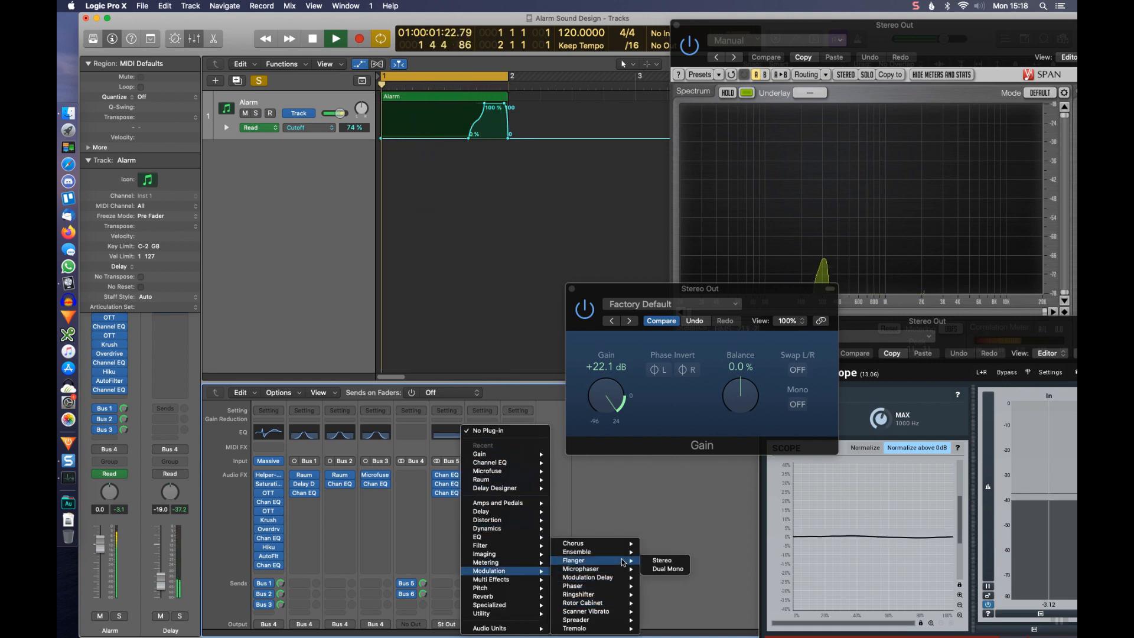
{"action": "left_click", "coordinate": [662, 562]}
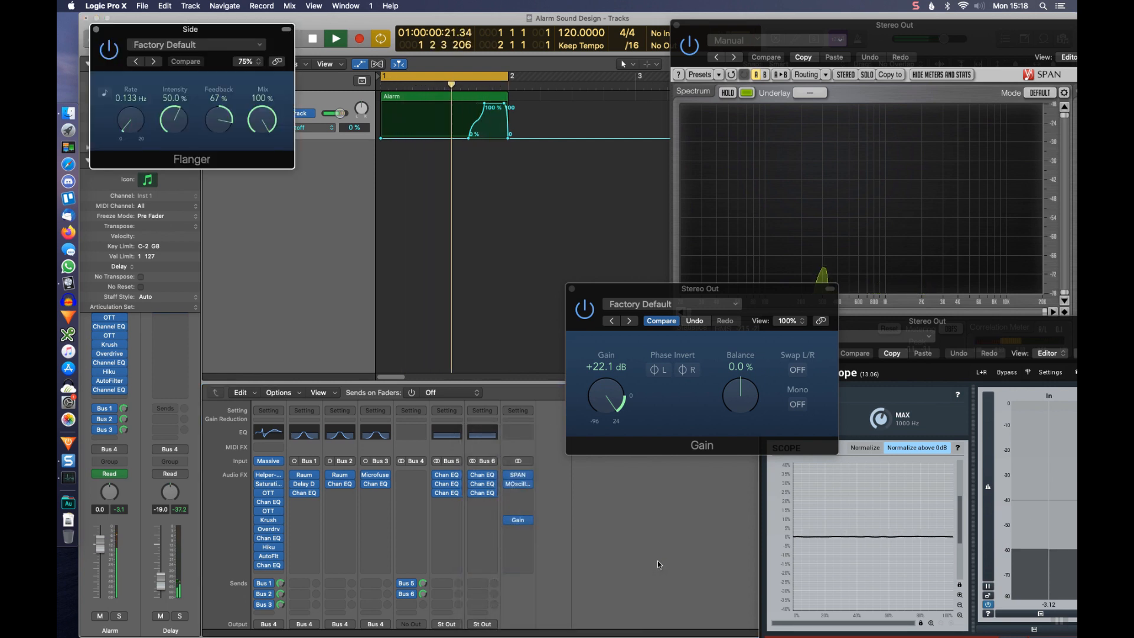
- Set the Side channel's Flanger rate to 0.066 Hz and feedback to 15%, and close its window
{"action": "left_click_drag", "start_coordinate": [224, 32], "coordinate": [396, 166]}
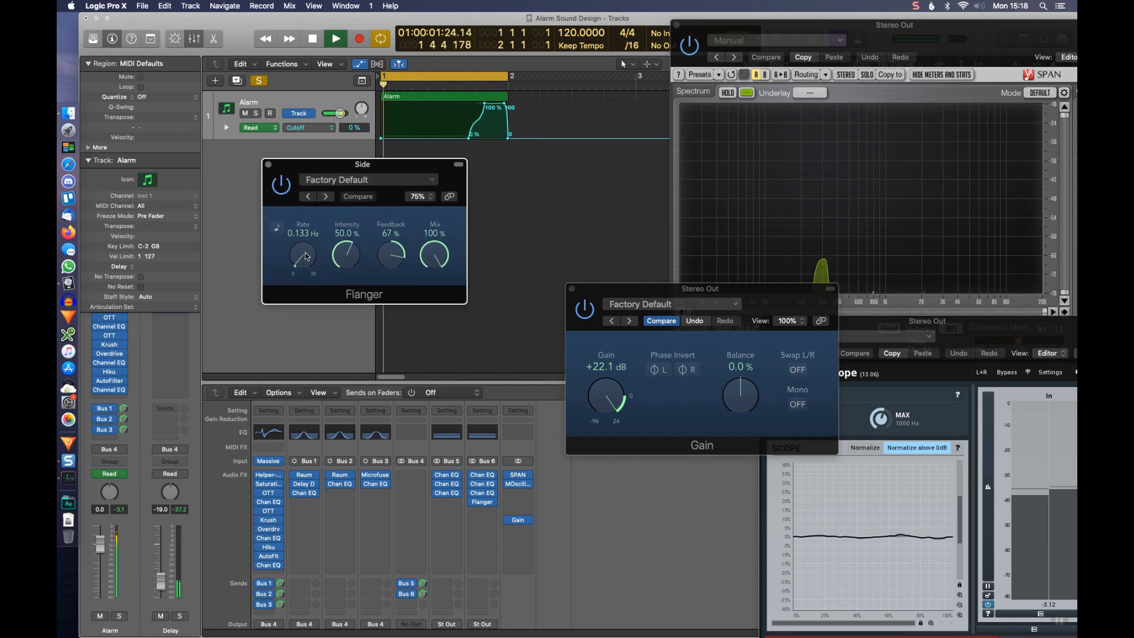
{"action": "left_click_drag", "start_coordinate": [307, 258], "coordinate": [401, 297]}
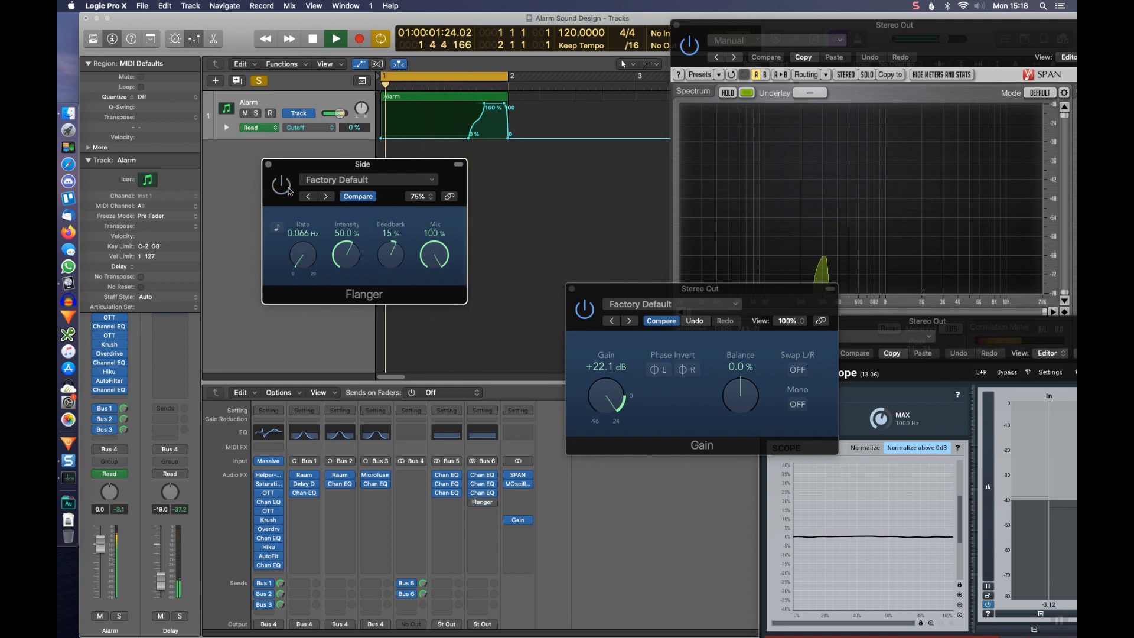
{"action": "left_click", "coordinate": [268, 165]}
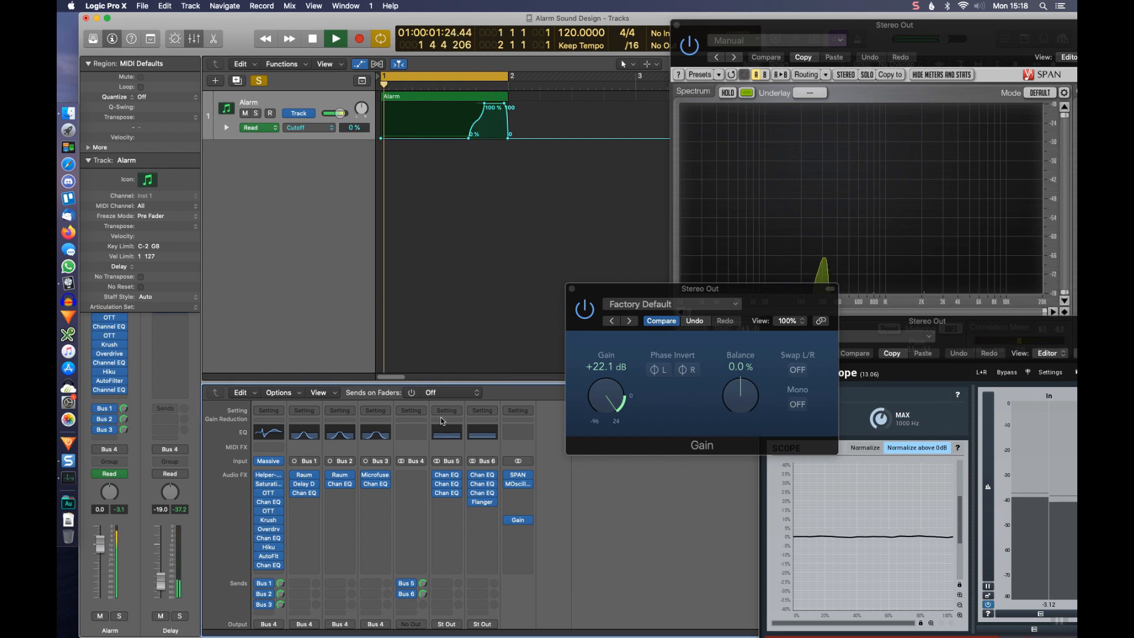
- Insert a Modulation Delay on the Side channel below the Flanger and move its window clear of the upper tracks area
{"action": "left_click", "coordinate": [489, 512]}
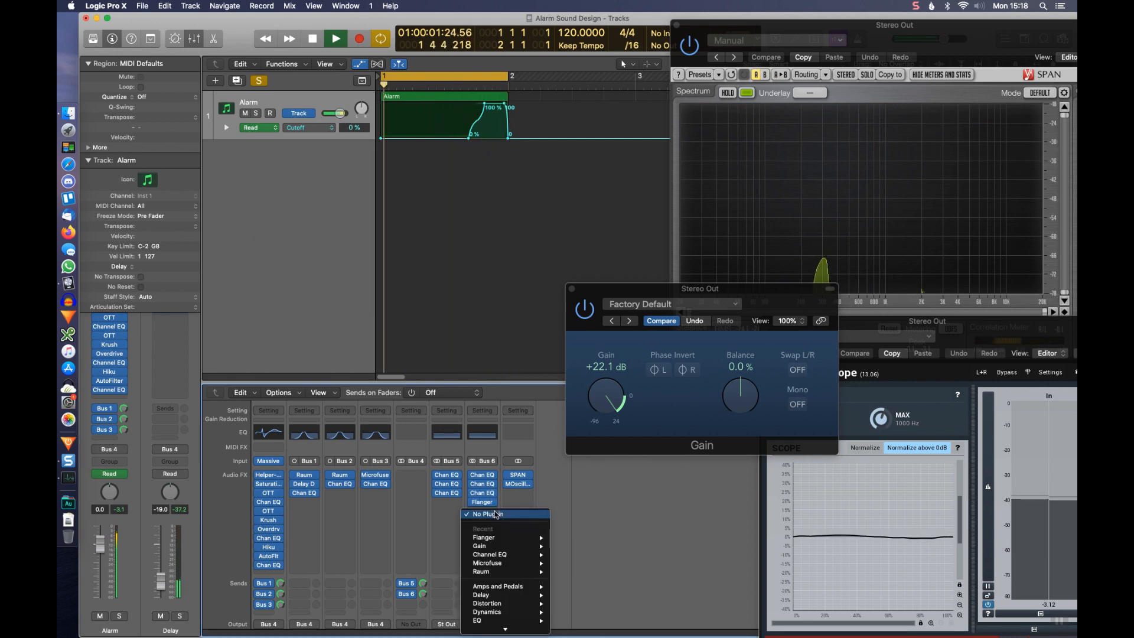
{"action": "scroll", "coordinate": [529, 565], "scroll_direction": "down", "scroll_amount": 5}
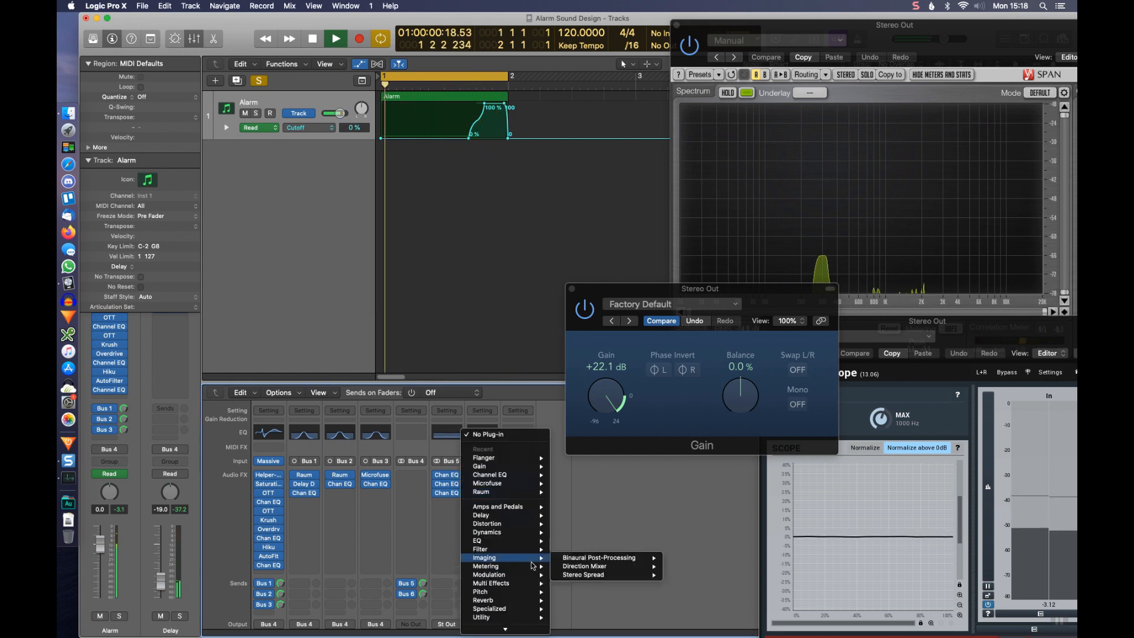
{"action": "mouse_move", "coordinate": [534, 573]}
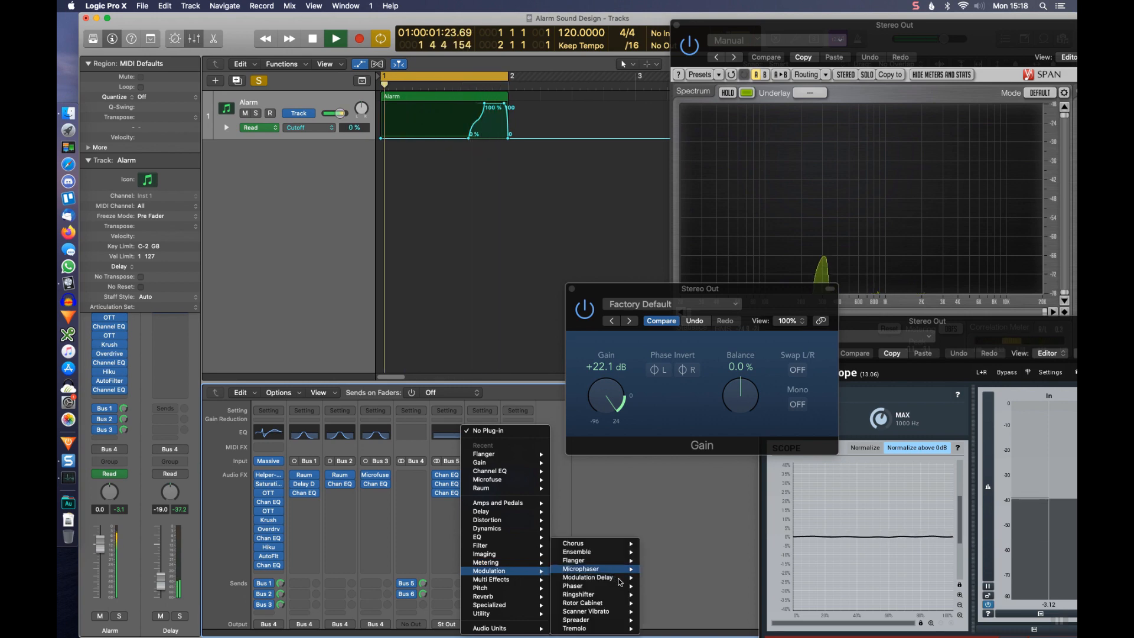
{"action": "mouse_move", "coordinate": [620, 578]}
{"action": "left_click", "coordinate": [658, 579]}
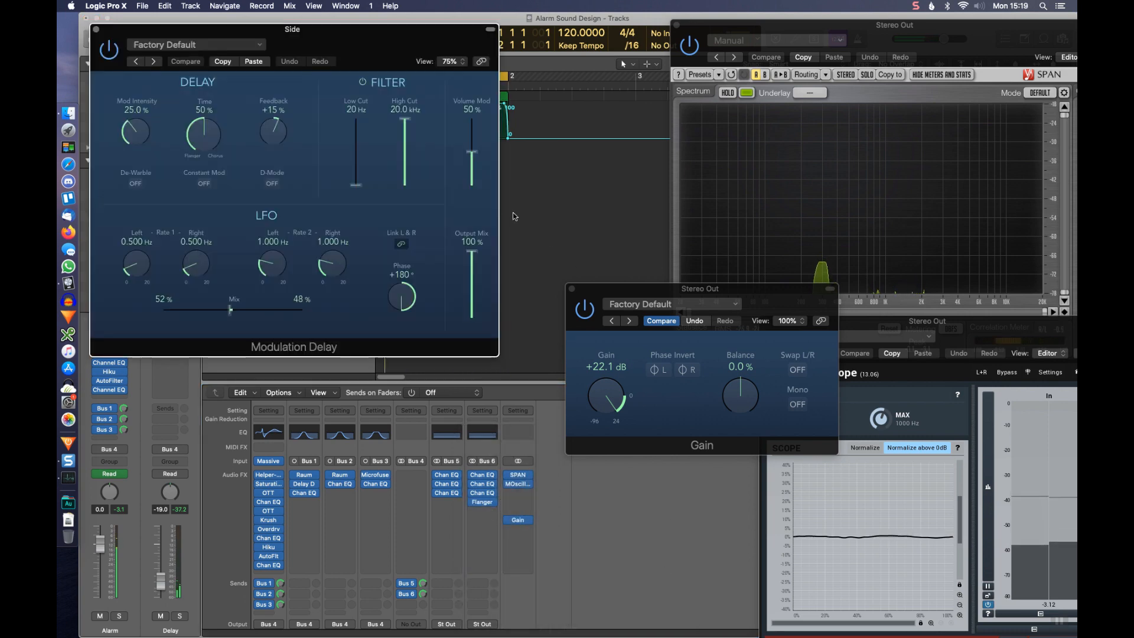
{"action": "left_click_drag", "start_coordinate": [320, 29], "coordinate": [365, 204]}
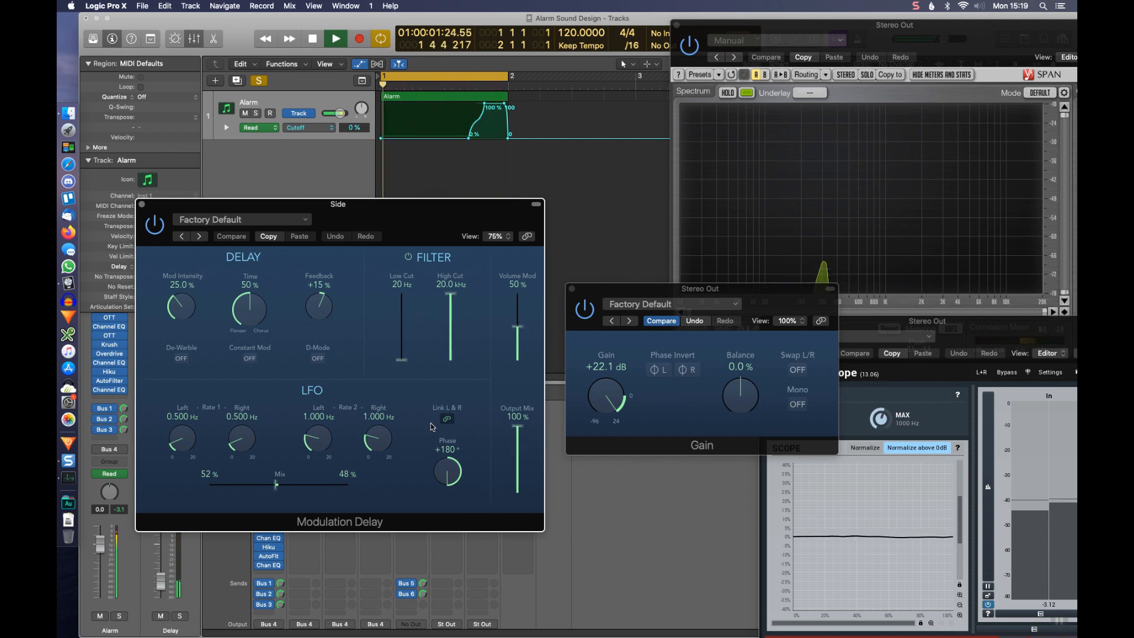
- Set the Modulation Delay's time to 93%, feedback to -37% and mod intensity to 11.0%, with Constant Mod and De-Warble on
{"action": "left_click_drag", "start_coordinate": [321, 313], "coordinate": [314, 309]}
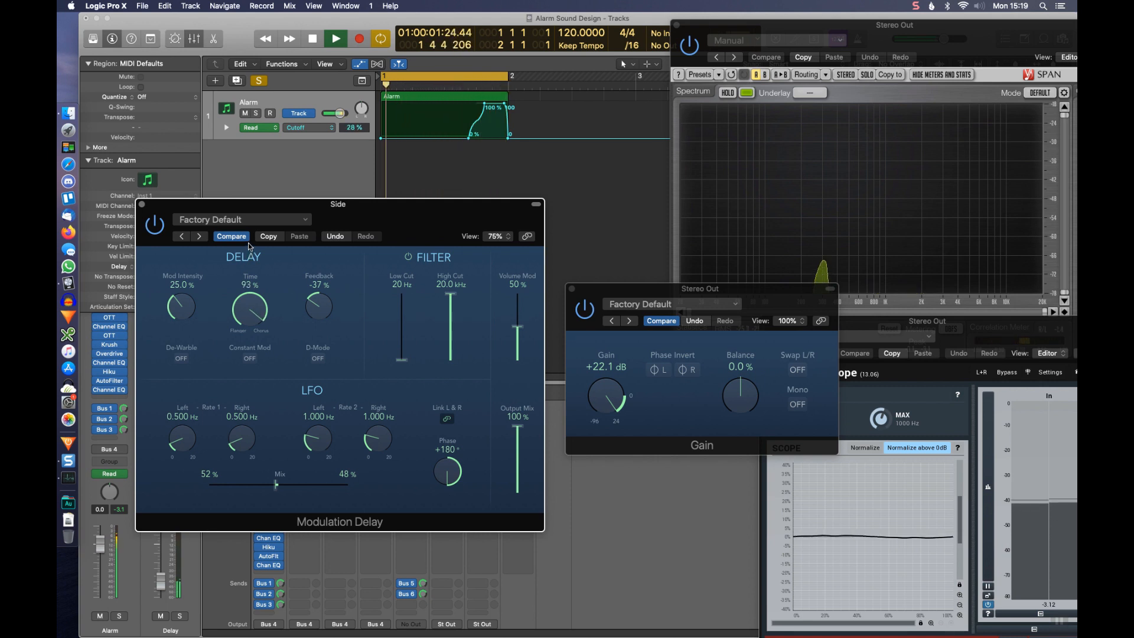
{"action": "left_click", "coordinate": [248, 359]}
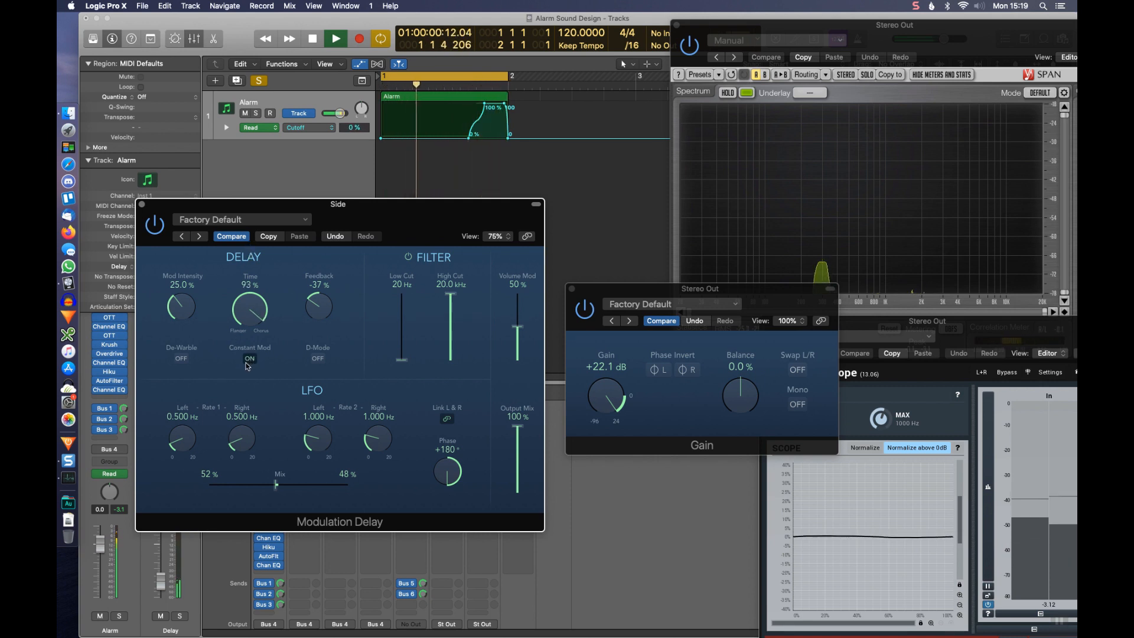
{"action": "left_click", "coordinate": [183, 362]}
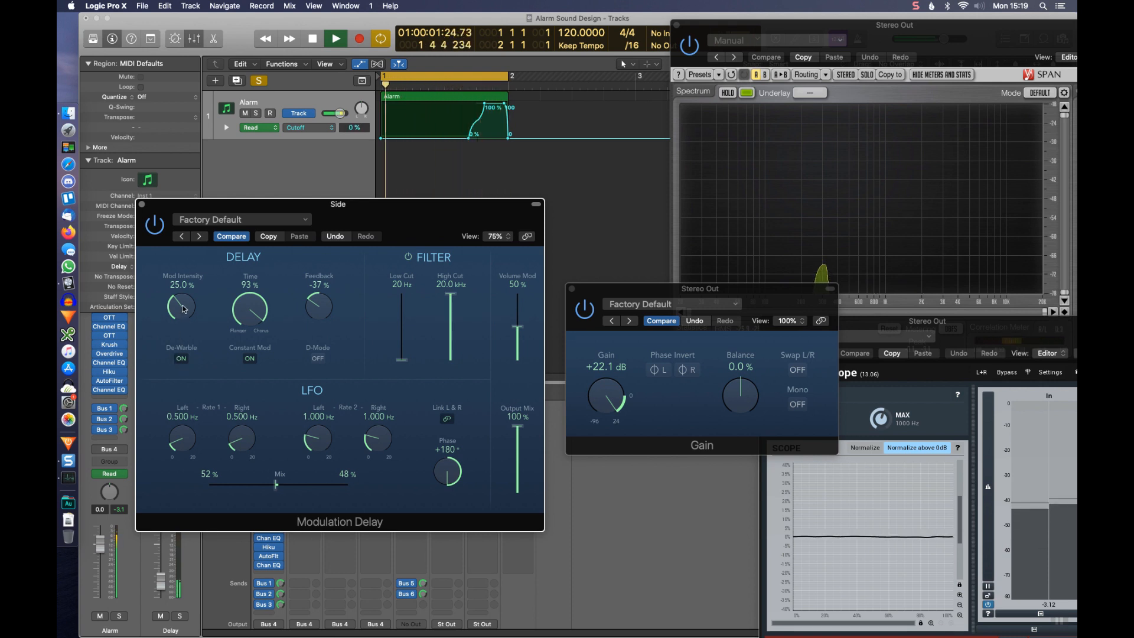
{"action": "left_click_drag", "start_coordinate": [184, 330], "coordinate": [185, 332]}
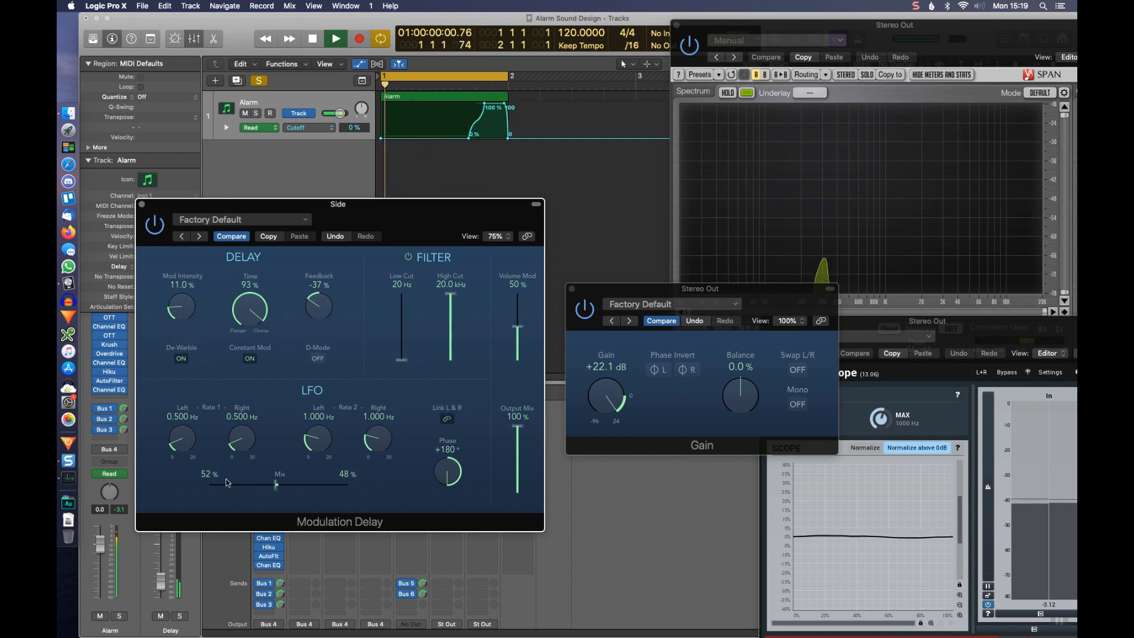
- Set the Modulation Delay's LFO Rate 1 to 0.700 Hz, Rate 2 to 3.500 Hz, LFO mix to 100% Rate 1 and Volume Mod to 59%
{"action": "left_click_drag", "start_coordinate": [276, 489], "coordinate": [197, 481]}
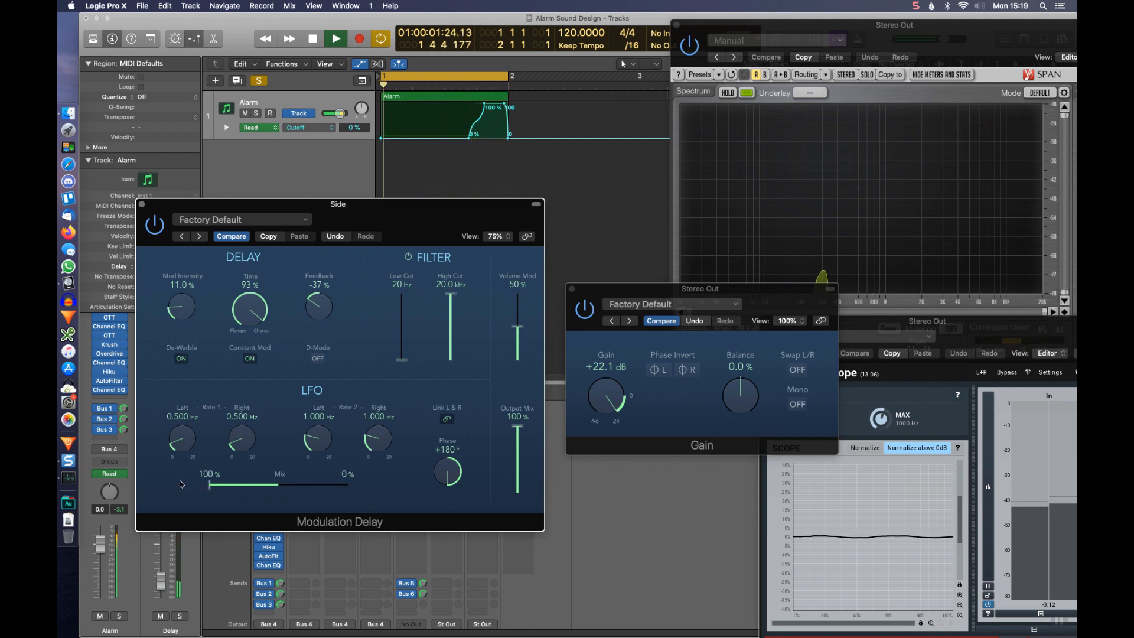
{"action": "left_click_drag", "start_coordinate": [184, 435], "coordinate": [187, 434]}
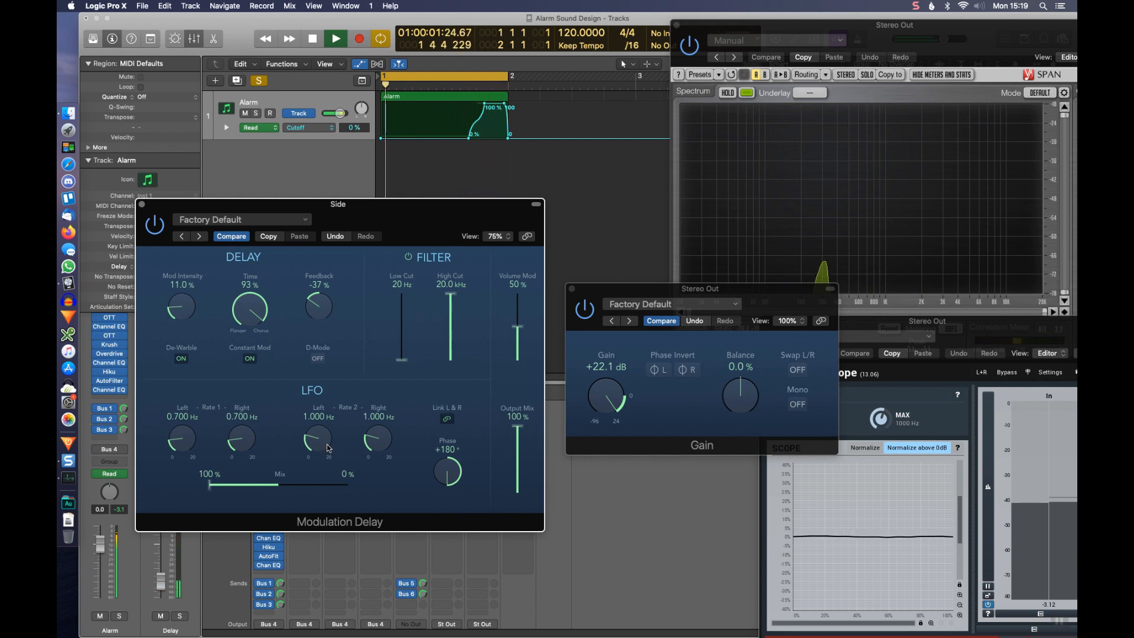
{"action": "left_click_drag", "start_coordinate": [323, 441], "coordinate": [330, 422]}
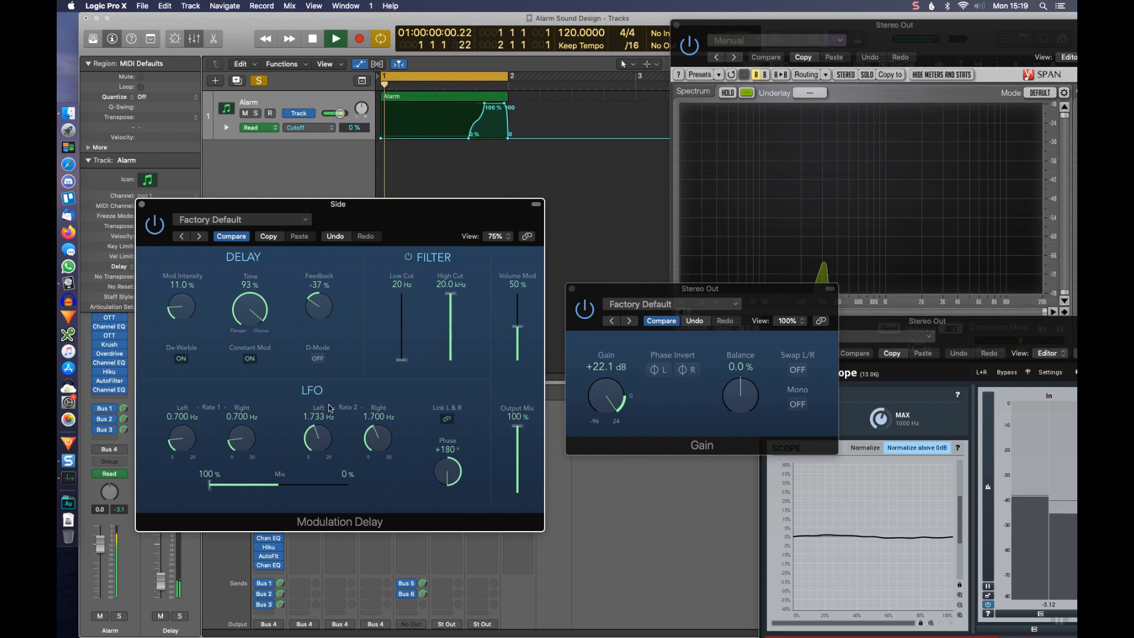
{"action": "left_click_drag", "start_coordinate": [329, 380], "coordinate": [333, 389]}
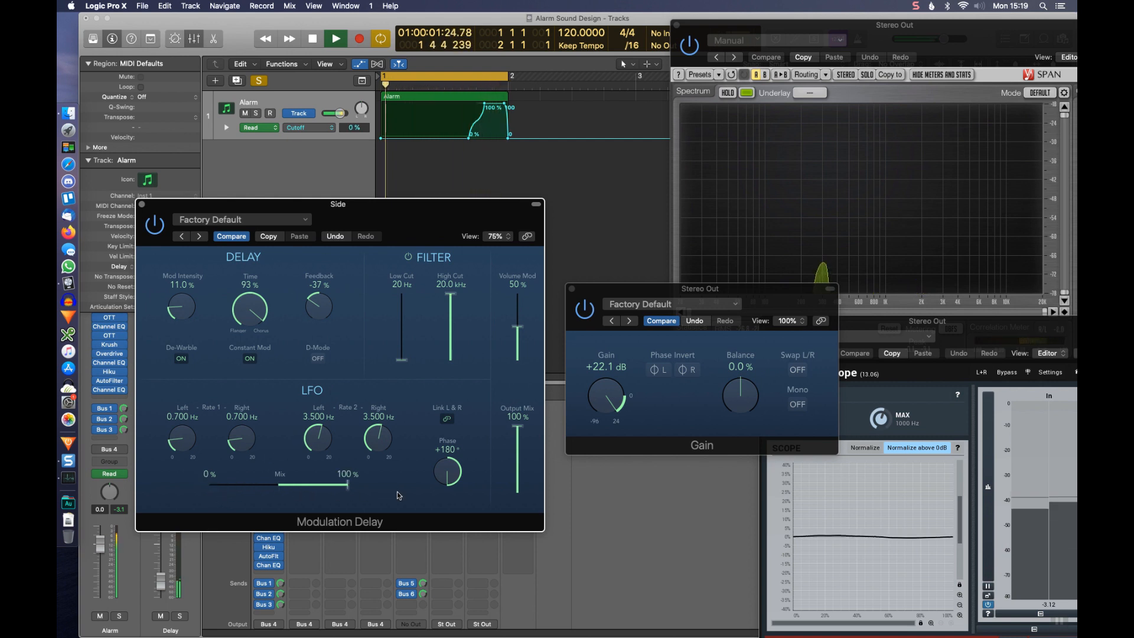
{"action": "left_click_drag", "start_coordinate": [347, 485], "coordinate": [206, 497]}
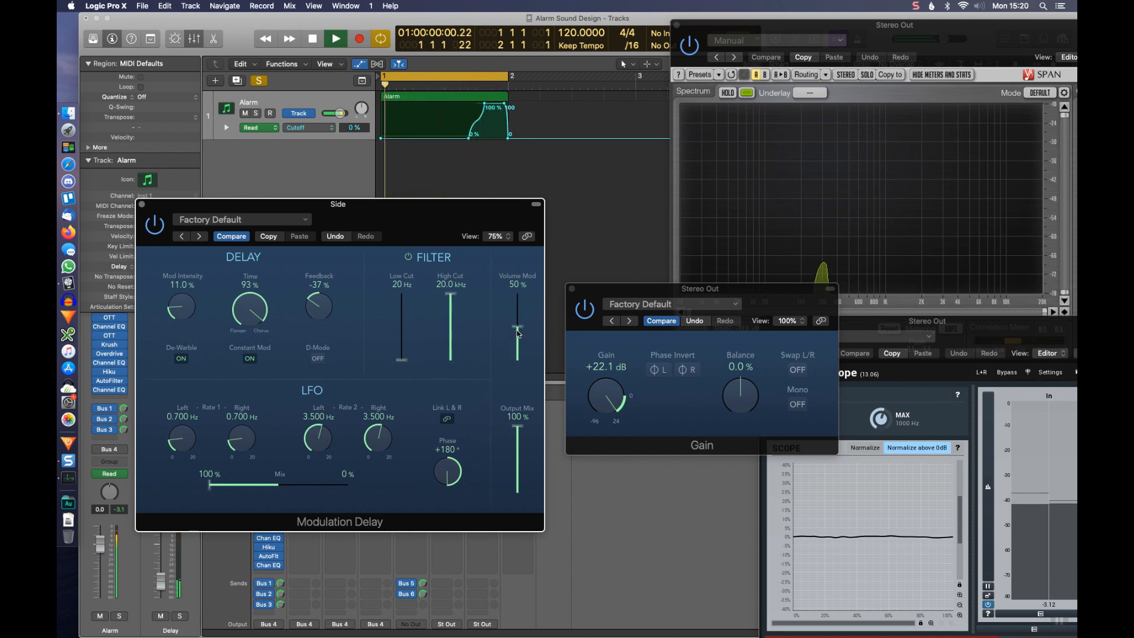
{"action": "left_click_drag", "start_coordinate": [523, 322], "coordinate": [527, 294]}
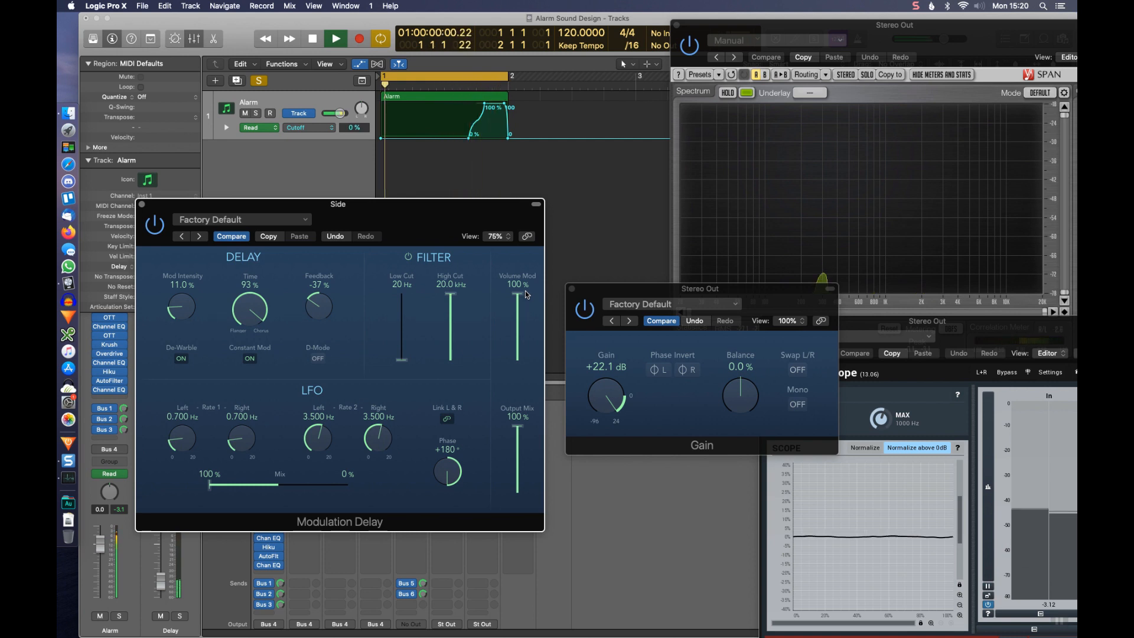
{"action": "left_click_drag", "start_coordinate": [523, 314], "coordinate": [526, 321]}
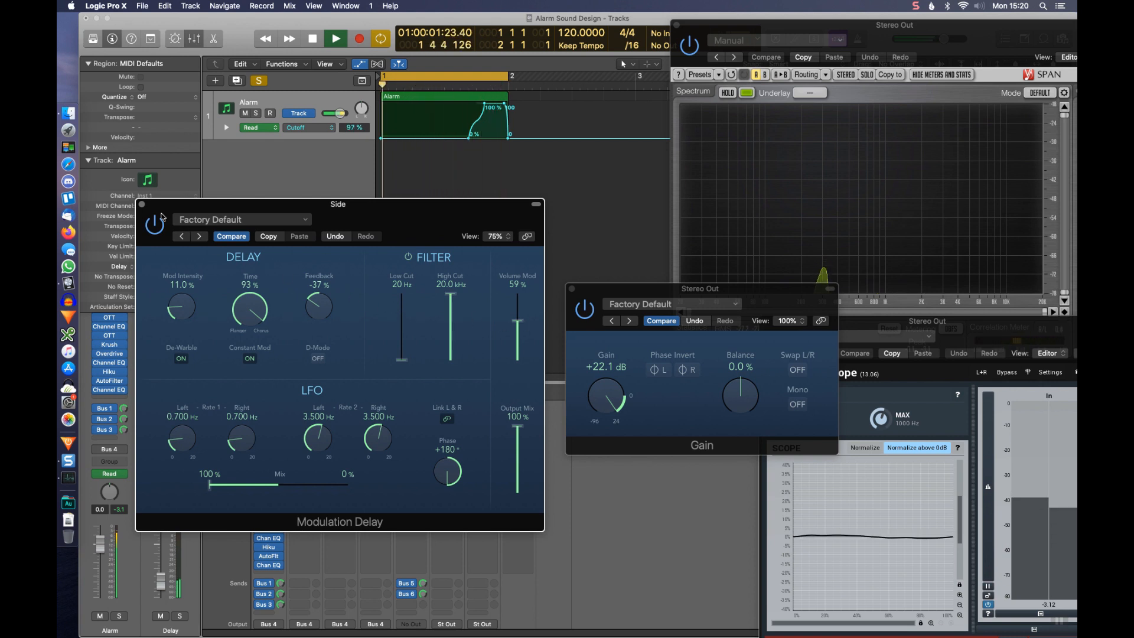
- Bypass the Gain plug-in on Stereo Out, close the Modulation Delay and Gain windows, and unsolo the Side channel
{"action": "left_click", "coordinate": [143, 205]}
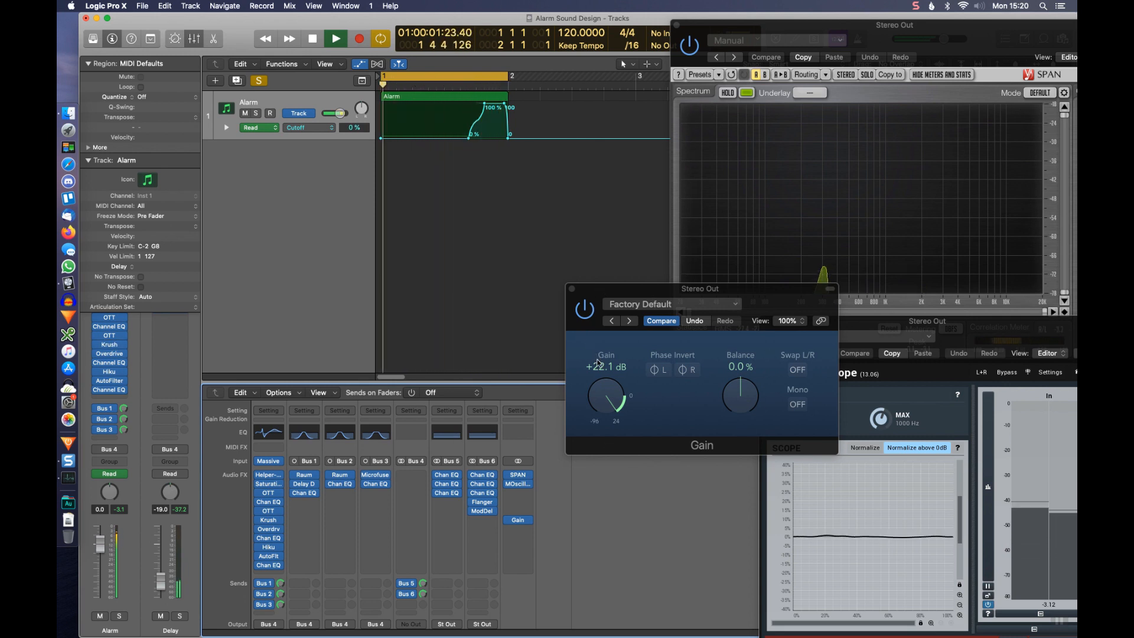
{"action": "left_click", "coordinate": [585, 310]}
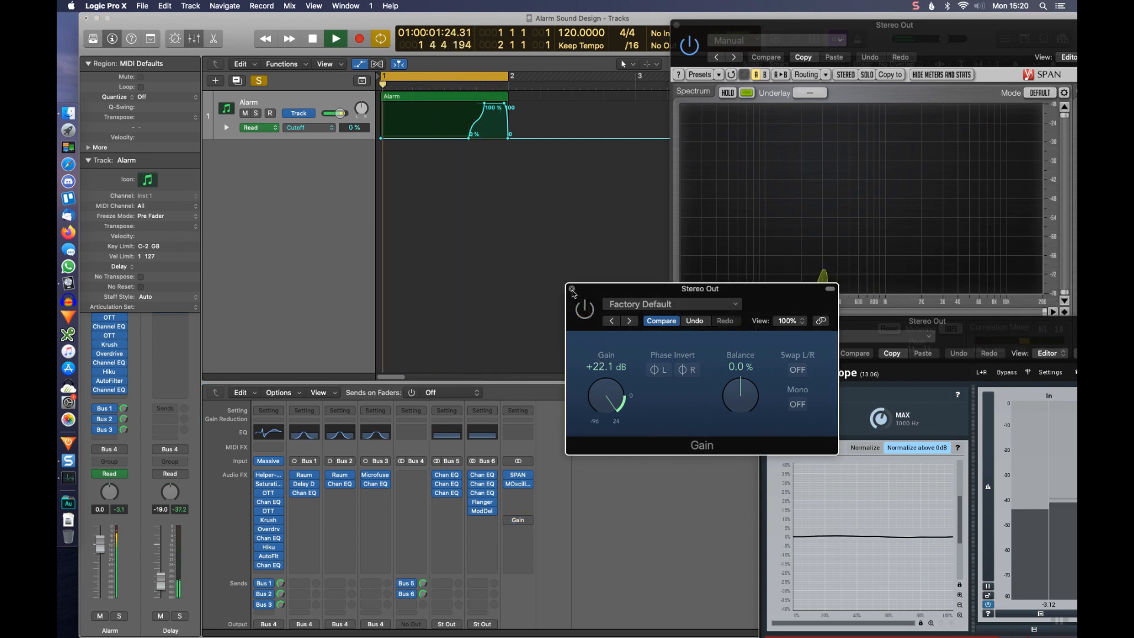
{"action": "left_click", "coordinate": [572, 289]}
{"action": "scroll", "coordinate": [579, 519], "scroll_direction": "down", "scroll_amount": 10}
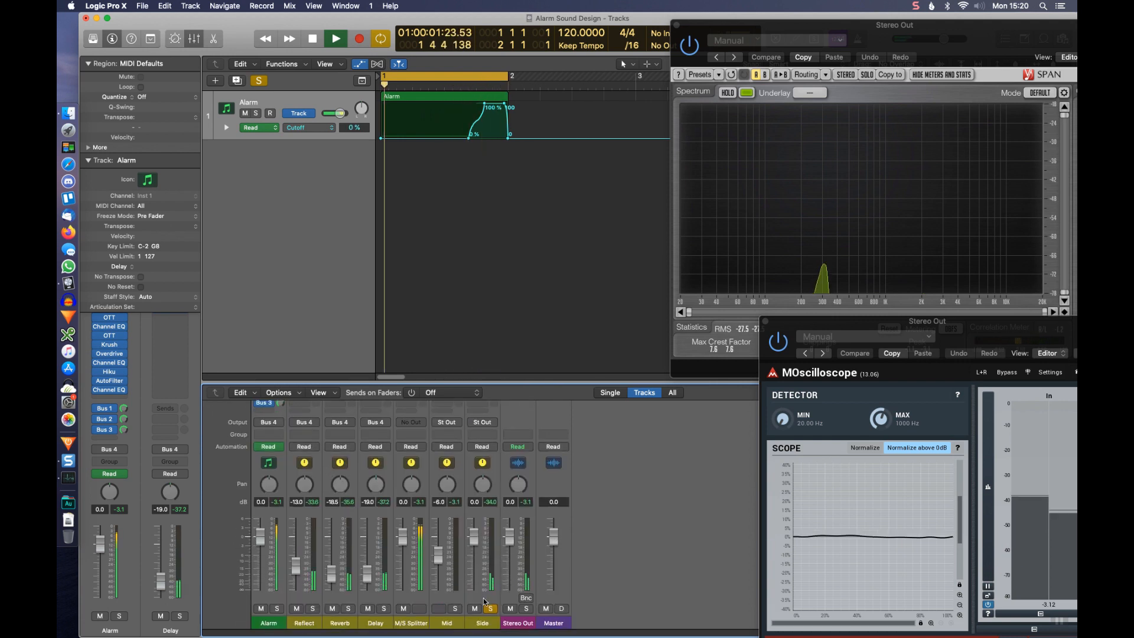
{"action": "left_click", "coordinate": [492, 608]}
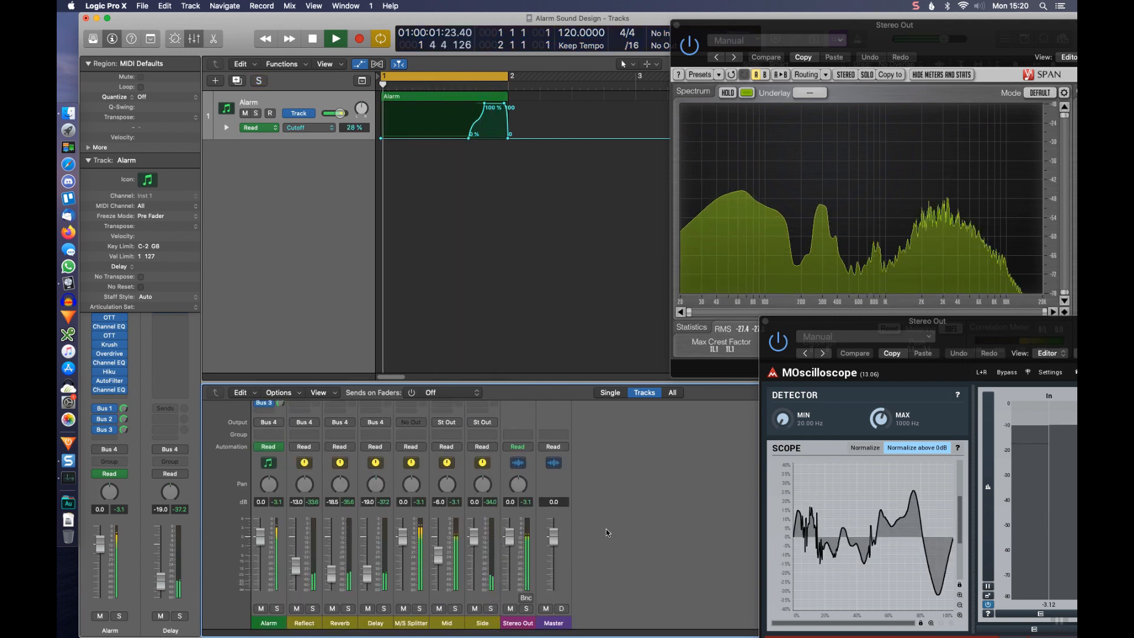
- Route the Mid and Side channel outputs to Bus 7 and name the new bus channel Mix
{"action": "scroll", "coordinate": [606, 531], "scroll_direction": "up", "scroll_amount": 10}
{"action": "scroll", "coordinate": [607, 529], "scroll_direction": "up", "scroll_amount": 3}
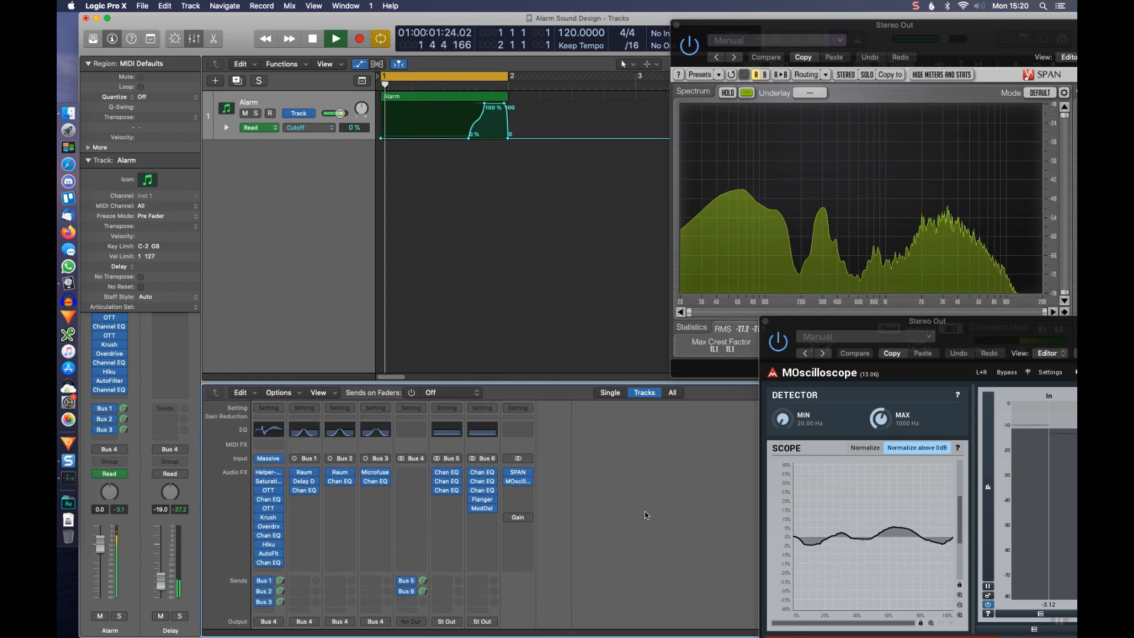
{"action": "scroll", "coordinate": [644, 520], "scroll_direction": "down", "scroll_amount": 5}
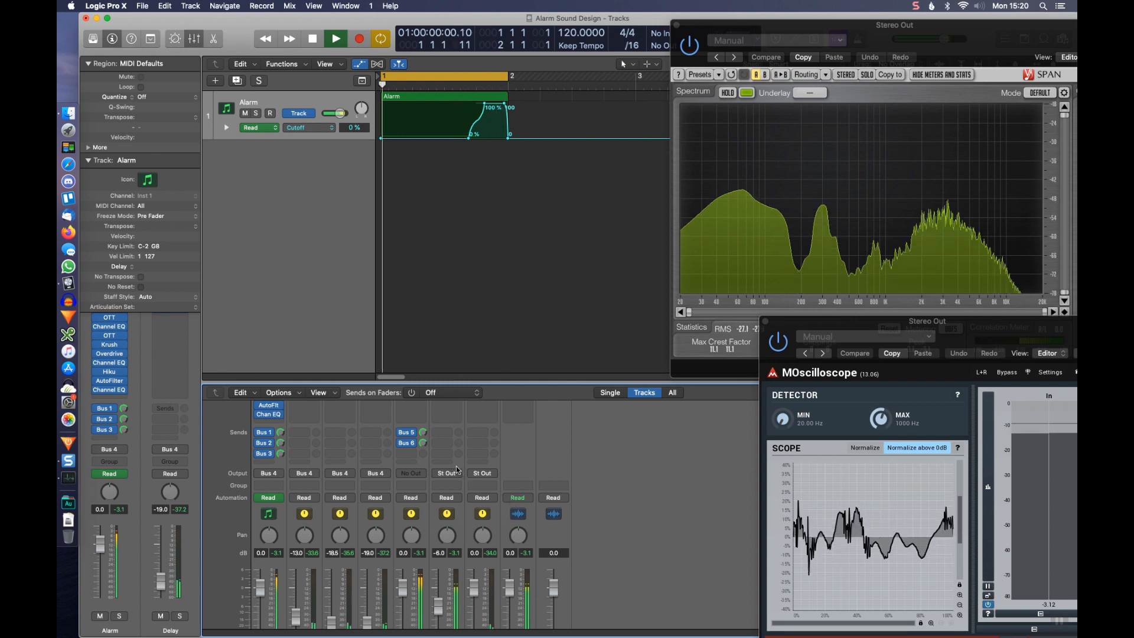
{"action": "left_click", "coordinate": [446, 476]}
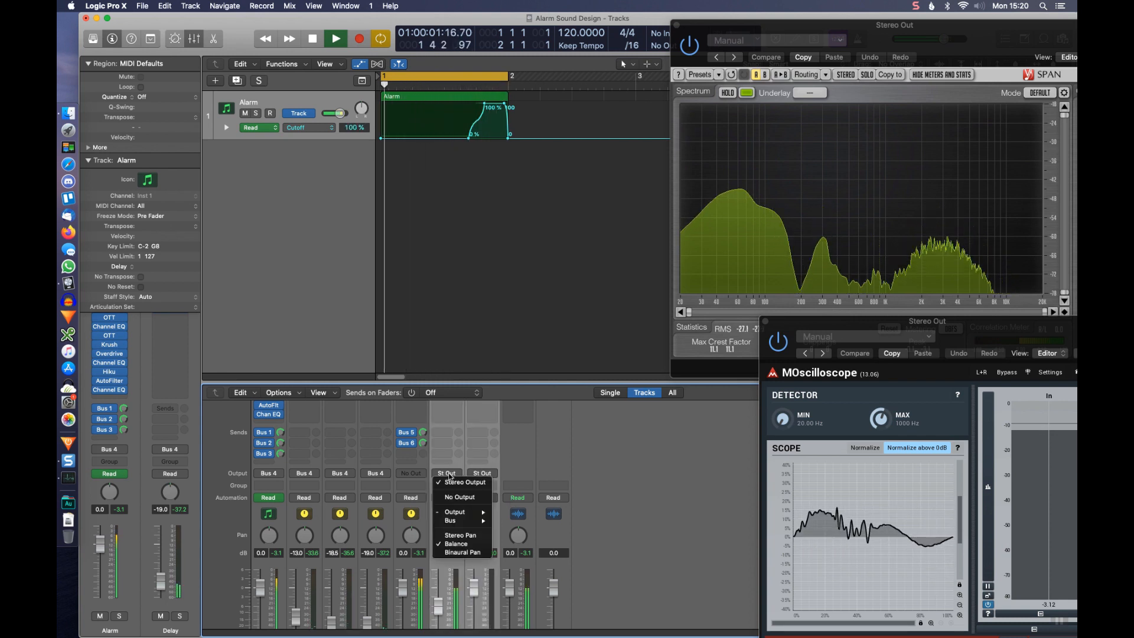
{"action": "mouse_move", "coordinate": [482, 520]}
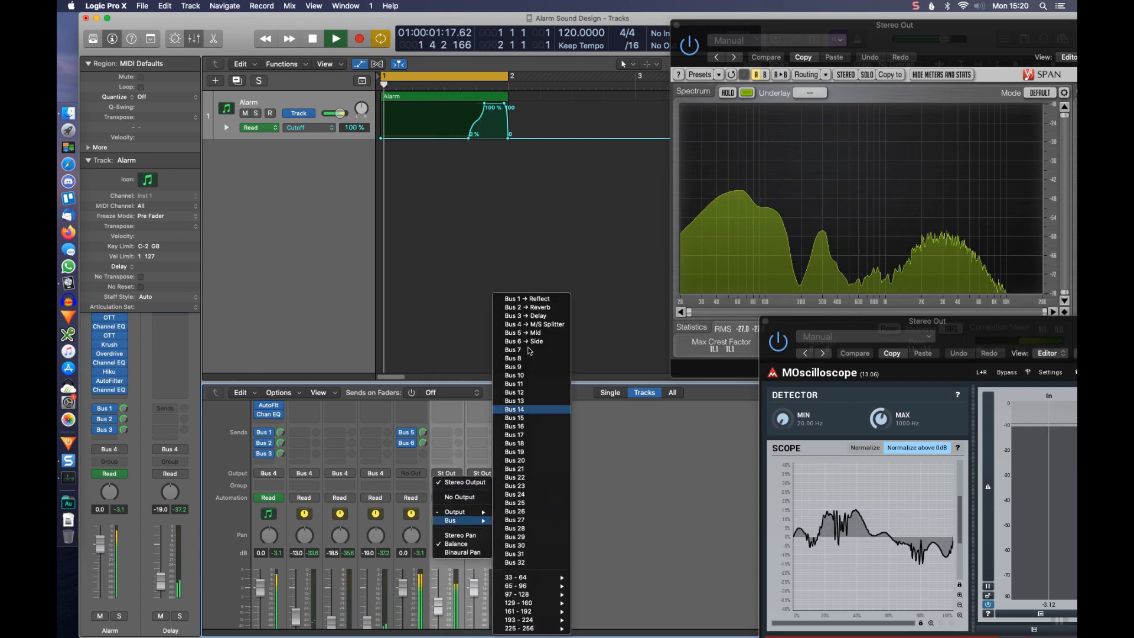
{"action": "left_click", "coordinate": [598, 485]}
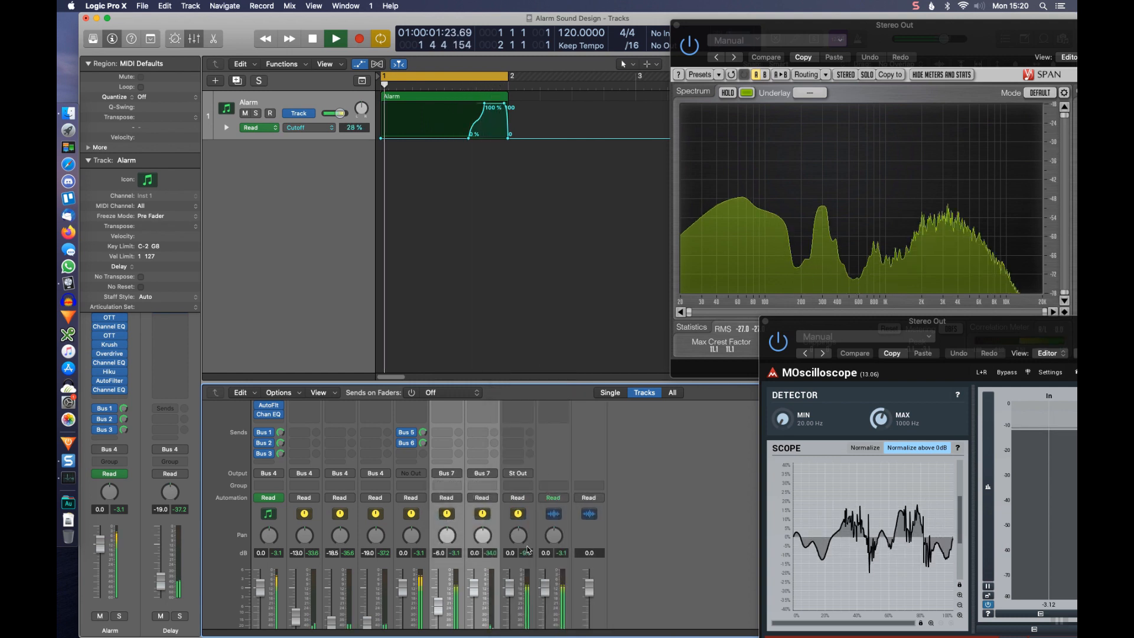
{"action": "scroll", "coordinate": [535, 585], "scroll_direction": "down", "scroll_amount": 2}
{"action": "double_click", "coordinate": [519, 622]}
{"action": "type", "text": "Mix"}
{"action": "key", "text": "Return"}
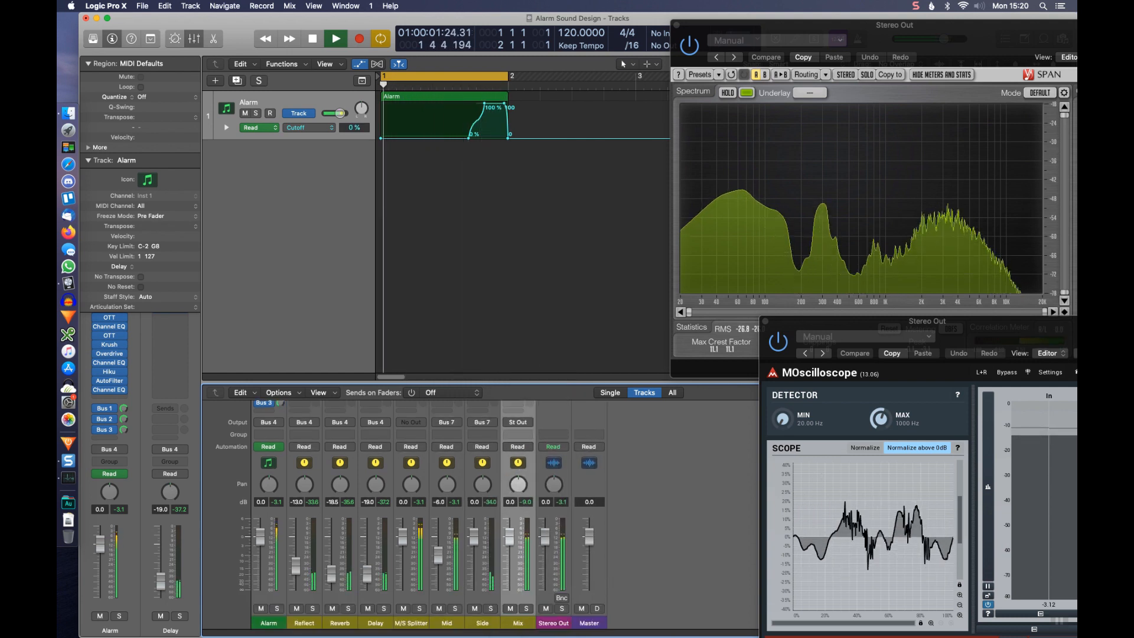
- Check the Mix channel's routing by muting and soloing it briefly, leaving both off
{"action": "left_click", "coordinate": [511, 608]}
{"action": "left_click", "coordinate": [511, 609]}
{"action": "left_click", "coordinate": [527, 609]}
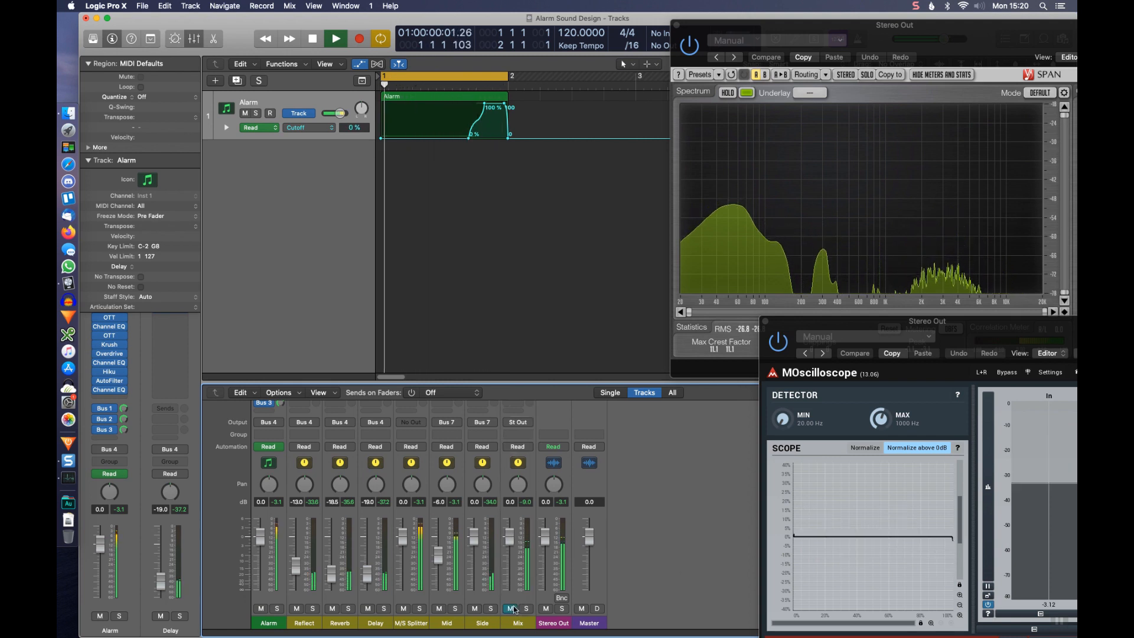
{"action": "left_click", "coordinate": [526, 608]}
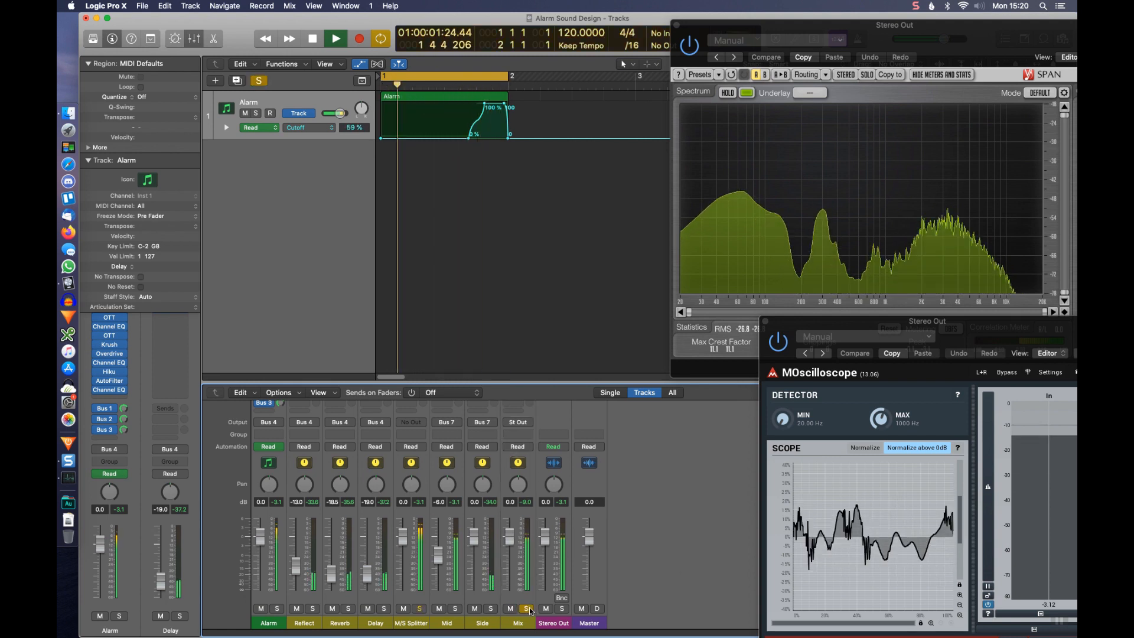
- Insert a Channel EQ on the Mix channel, move its window over the tracks area and enable its low cut at 30 Hz
{"action": "scroll", "coordinate": [658, 565], "scroll_direction": "up", "scroll_amount": 2}
{"action": "scroll", "coordinate": [539, 479], "scroll_direction": "up", "scroll_amount": 8}
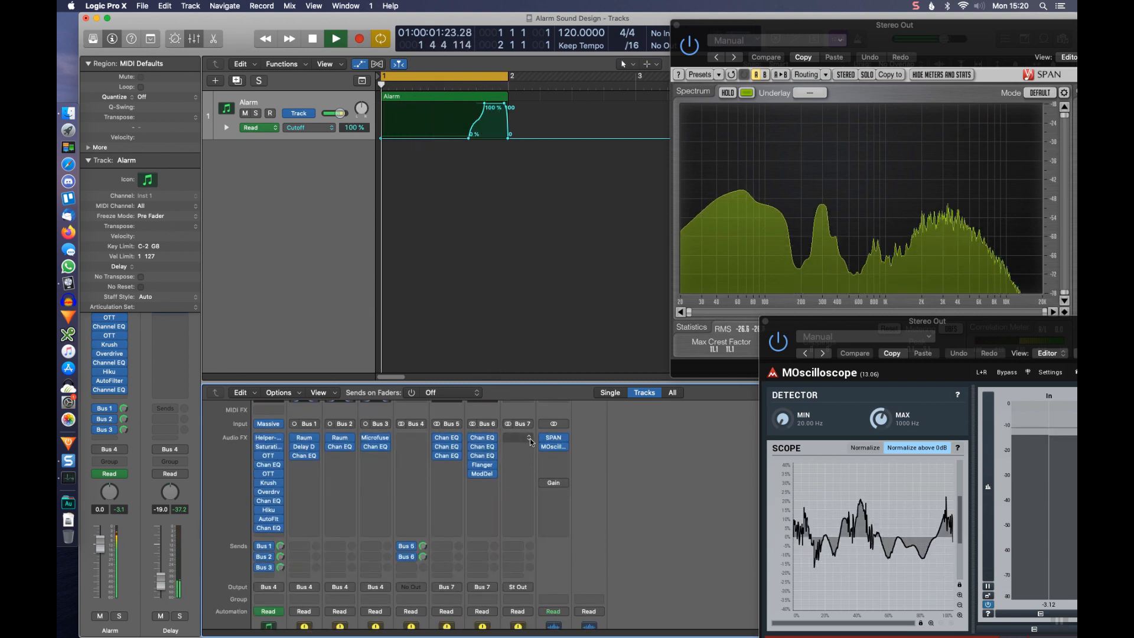
{"action": "left_click", "coordinate": [530, 438]}
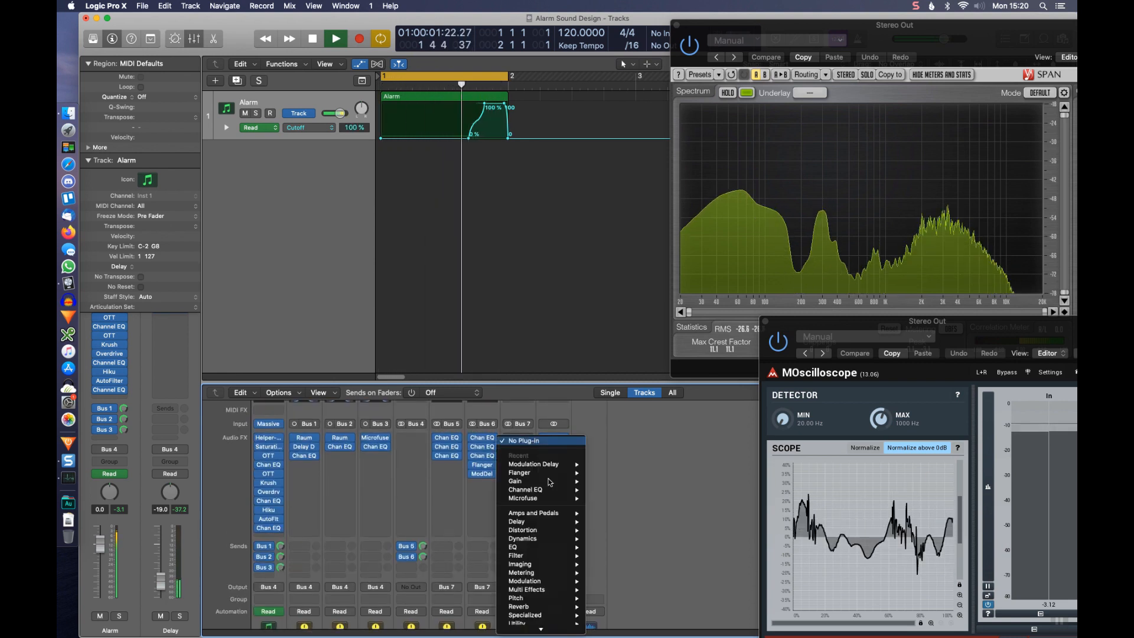
{"action": "mouse_move", "coordinate": [547, 490]}
{"action": "left_click", "coordinate": [603, 490]}
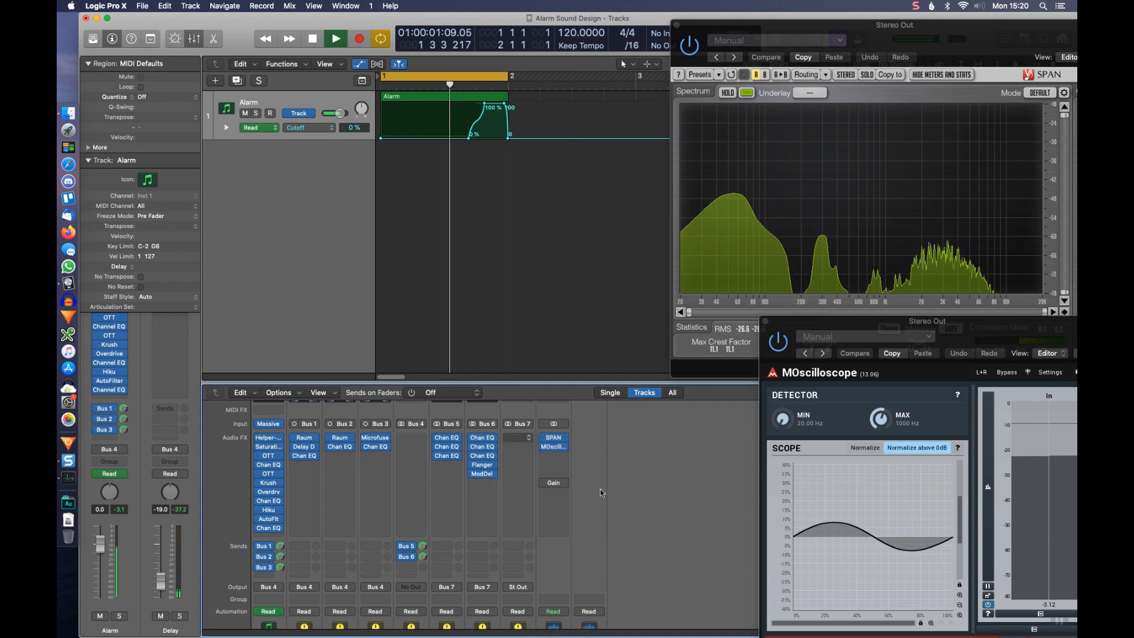
{"action": "left_click_drag", "start_coordinate": [430, 42], "coordinate": [461, 118]}
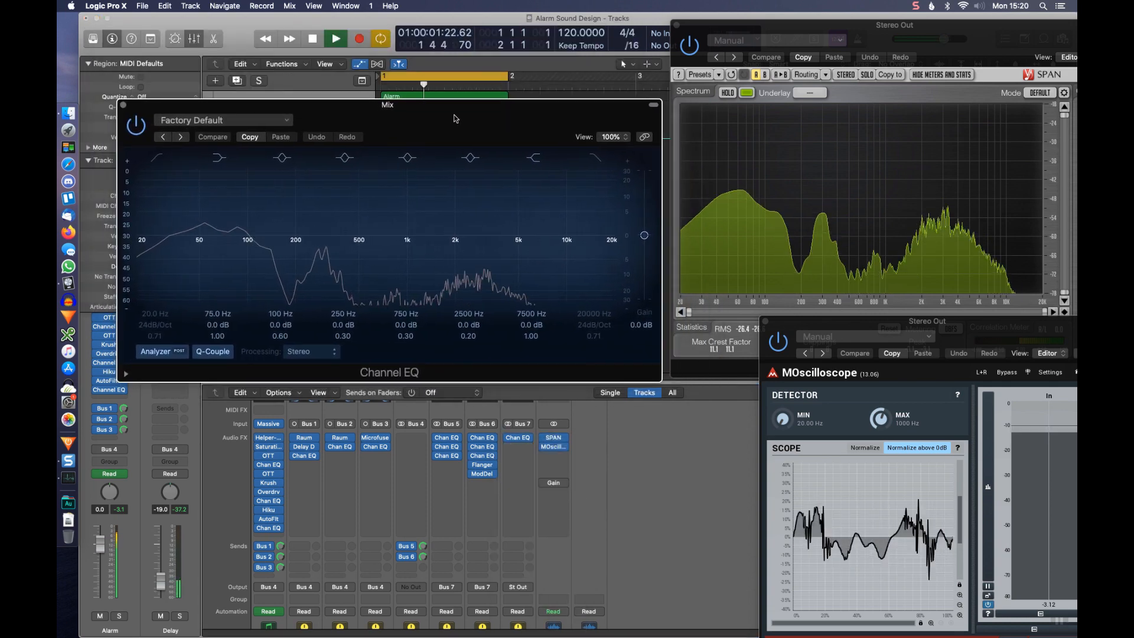
{"action": "left_click", "coordinate": [163, 157]}
{"action": "left_click_drag", "start_coordinate": [166, 314], "coordinate": [166, 302]}
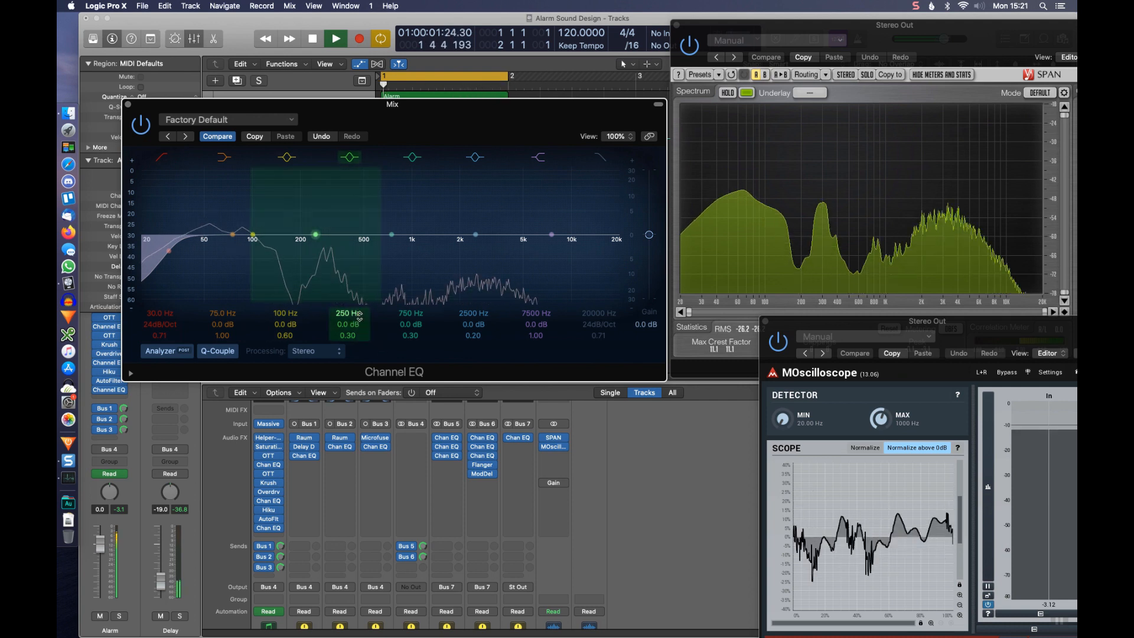
- Set the Mix EQ's 300 Hz band to -2.0 dB with a Q of 2.00, and its overall gain to +6.0 dB
{"action": "mouse_move", "coordinate": [354, 322]}
{"action": "left_mouse_down"}
{"action": "mouse_move", "coordinate": [355, 307]}
{"action": "mouse_move", "coordinate": [359, 336]}
{"action": "mouse_move", "coordinate": [353, 301]}
{"action": "left_mouse_up"}
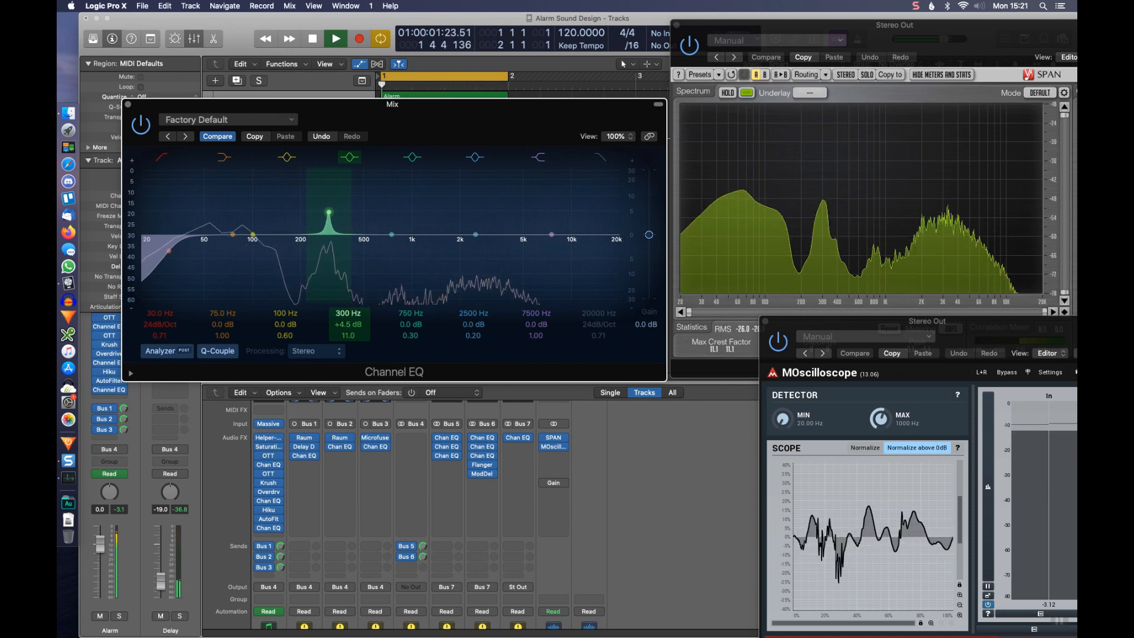
{"action": "left_click_drag", "start_coordinate": [356, 318], "coordinate": [356, 278]}
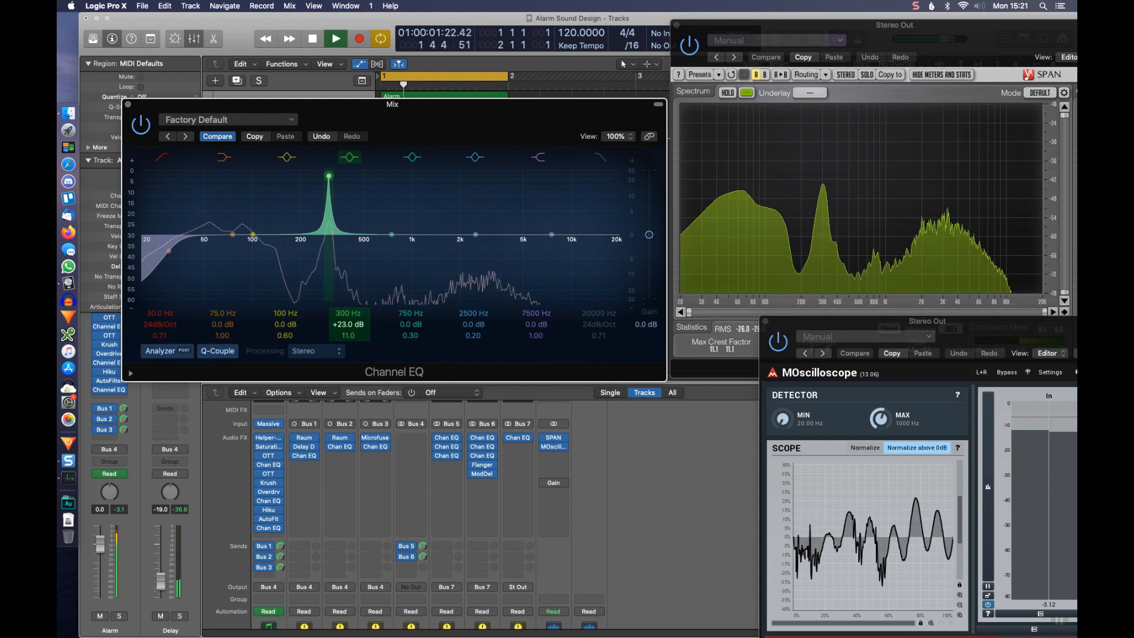
{"action": "left_click_drag", "start_coordinate": [350, 324], "coordinate": [350, 378]}
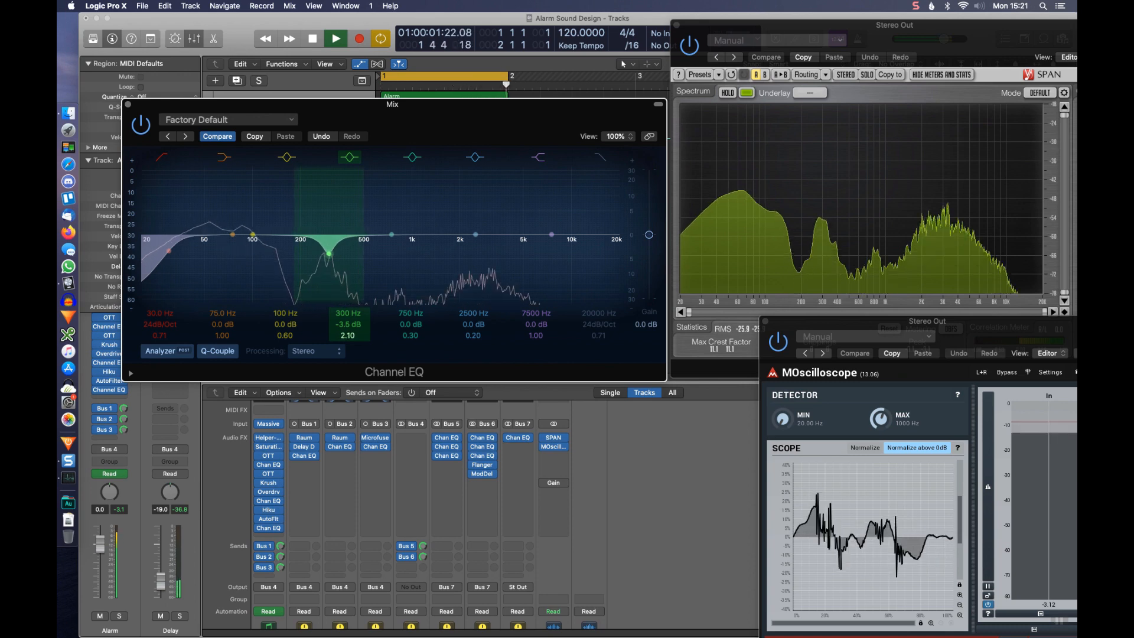
{"action": "left_click_drag", "start_coordinate": [353, 323], "coordinate": [354, 321]}
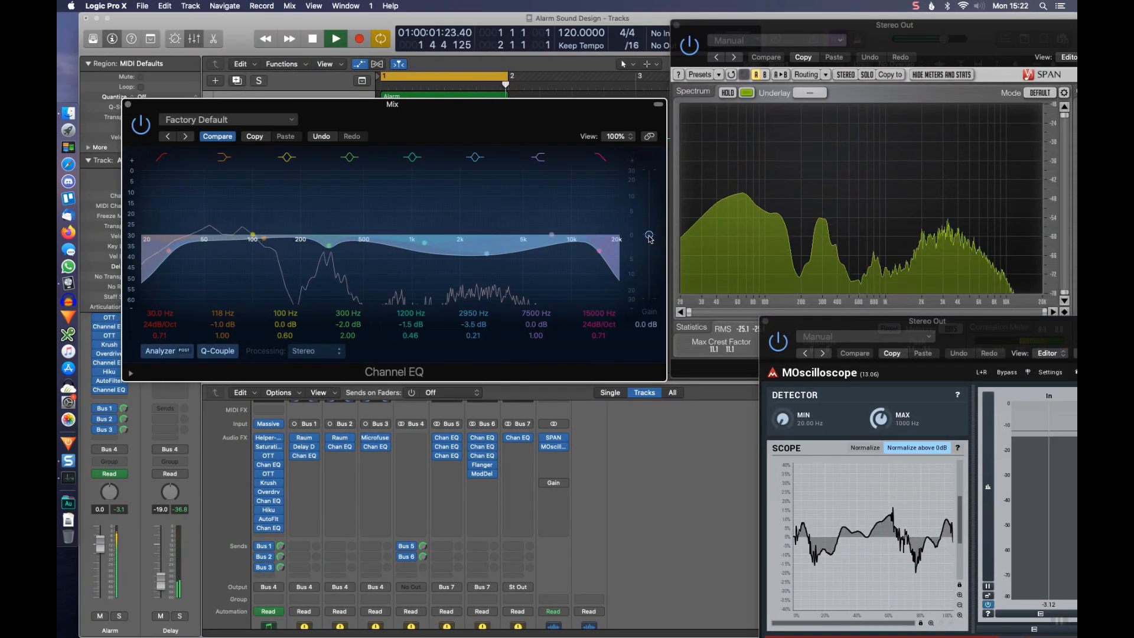
{"action": "left_click_drag", "start_coordinate": [650, 238], "coordinate": [652, 219]}
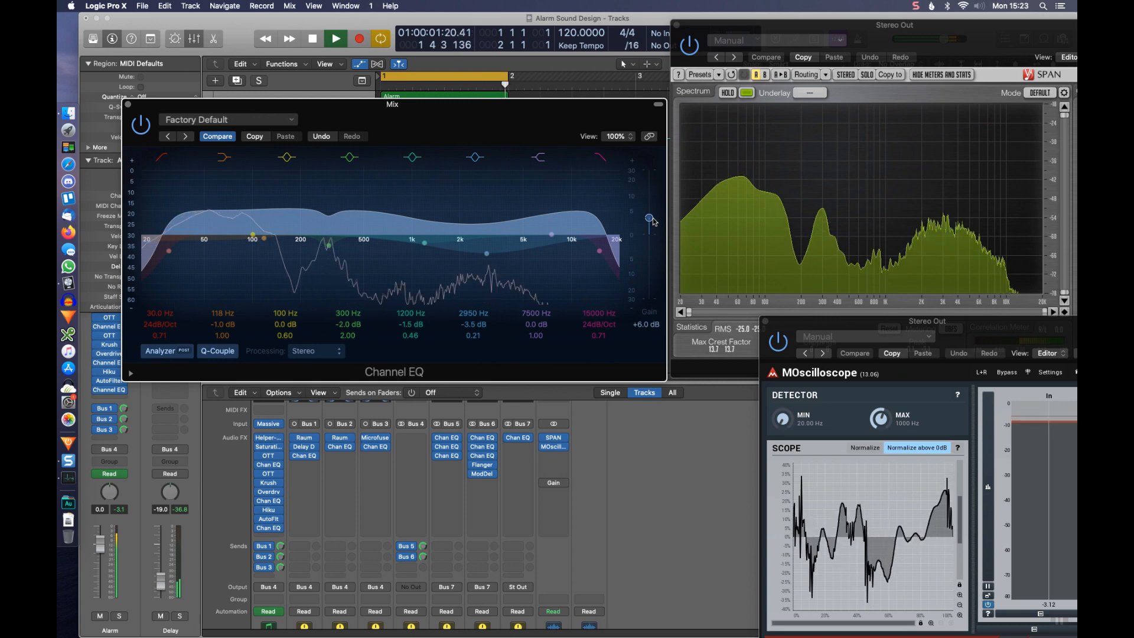
- Add a Compressor to the Mix channel with threshold -13.5 dB and attack 5.0 ms, and shorten its release
{"action": "scroll", "coordinate": [542, 520], "scroll_direction": "down", "scroll_amount": 6}
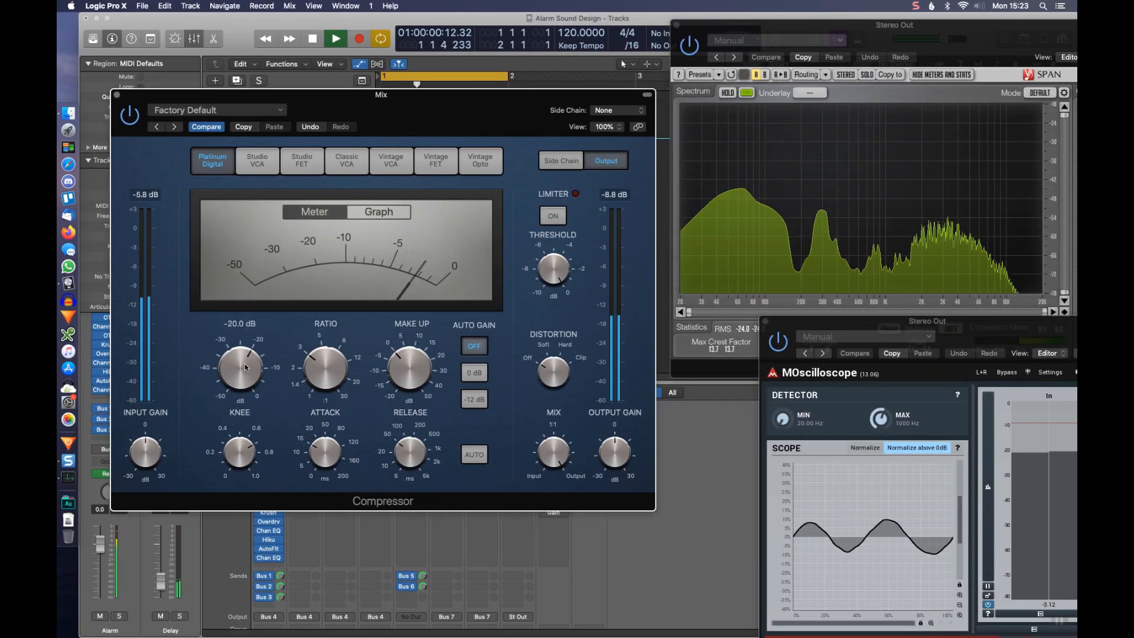
{"action": "left_click_drag", "start_coordinate": [245, 368], "coordinate": [249, 326]}
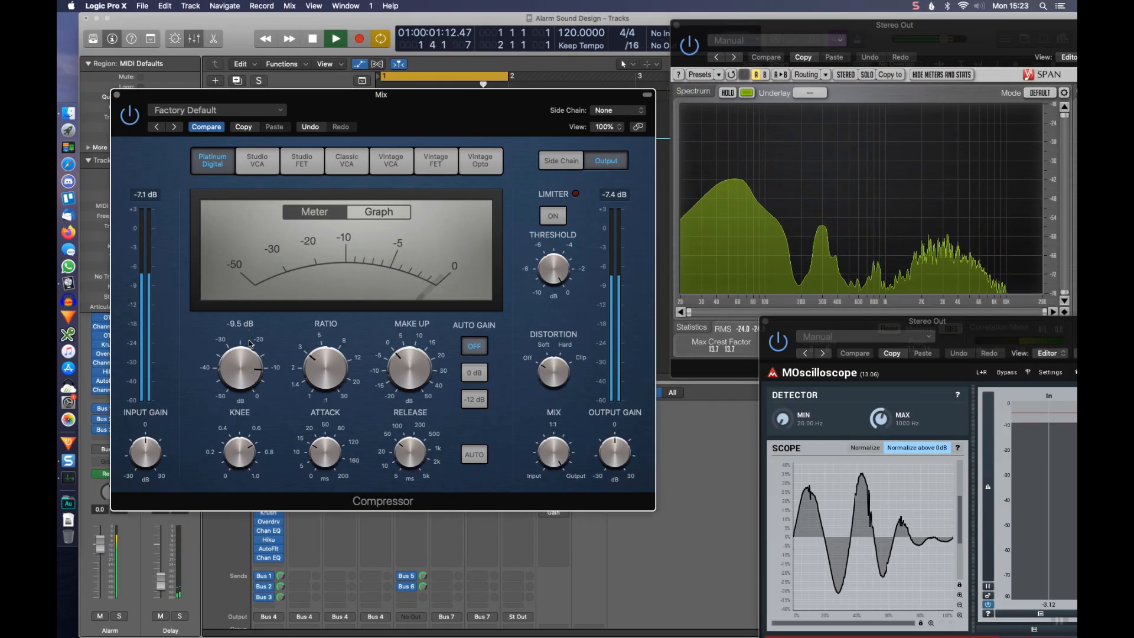
{"action": "left_click_drag", "start_coordinate": [249, 339], "coordinate": [253, 356]}
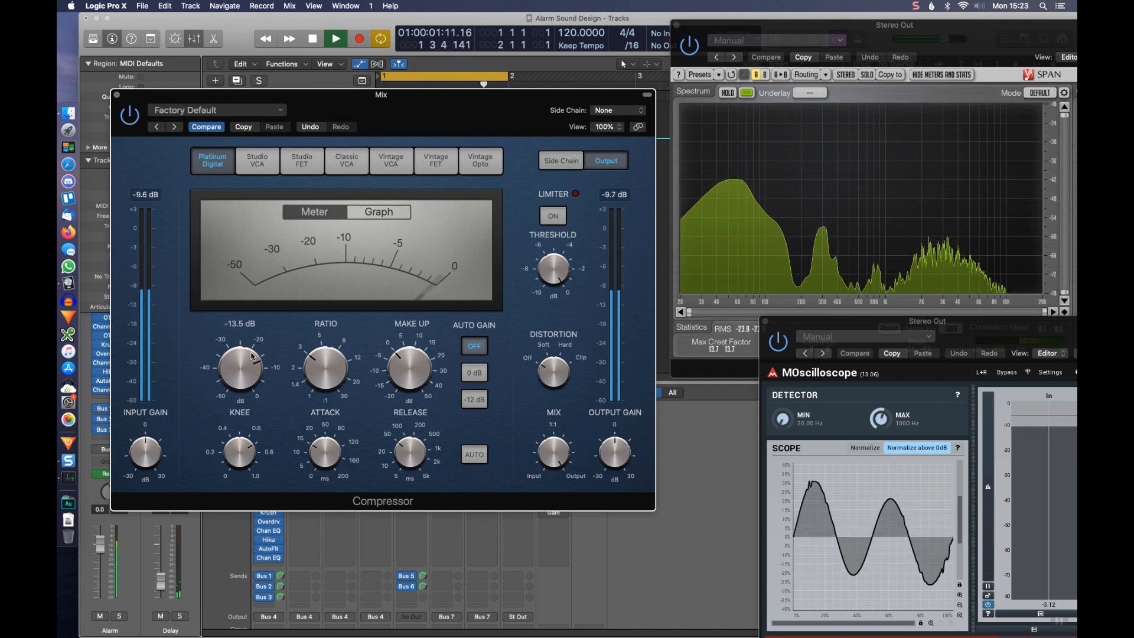
{"action": "left_click_drag", "start_coordinate": [319, 457], "coordinate": [330, 471]}
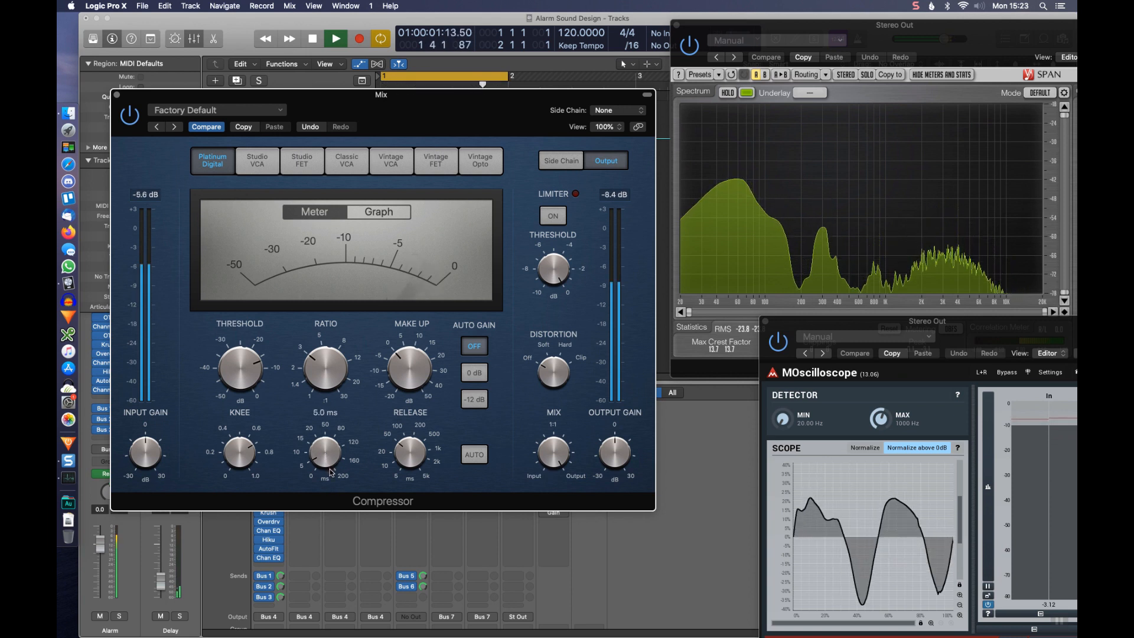
{"action": "left_click_drag", "start_coordinate": [409, 454], "coordinate": [406, 463]}
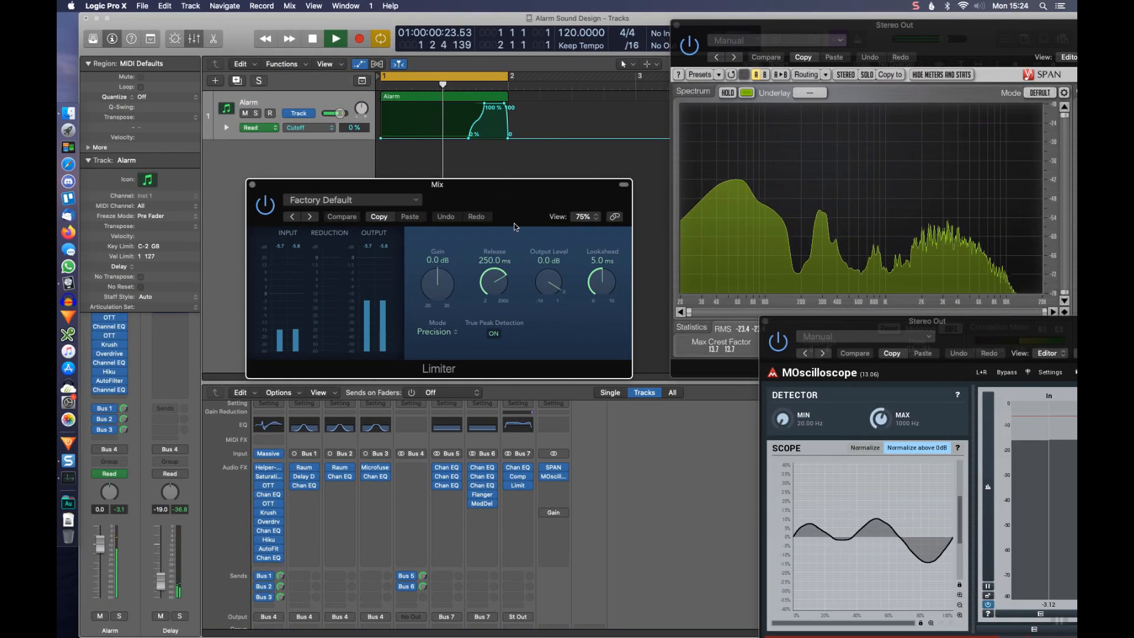
- Set the Mix channel Limiter's output level to -0.3 dB and gain to +6.0 dB, and close its window
{"action": "left_click_drag", "start_coordinate": [520, 275], "coordinate": [553, 281]}
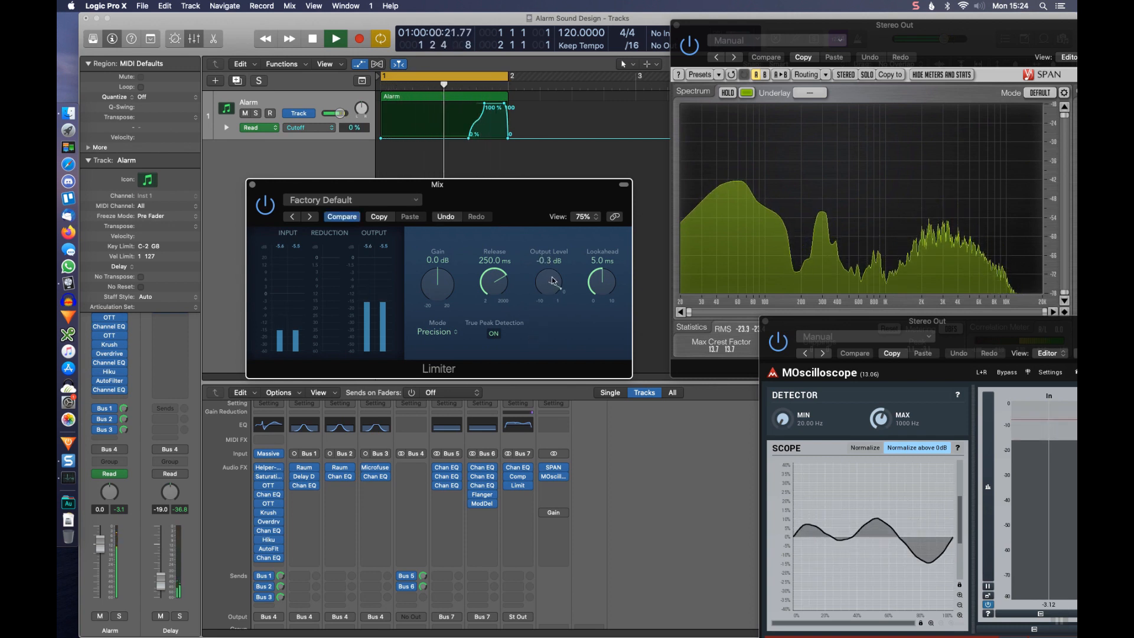
{"action": "left_click_drag", "start_coordinate": [446, 296], "coordinate": [459, 266]}
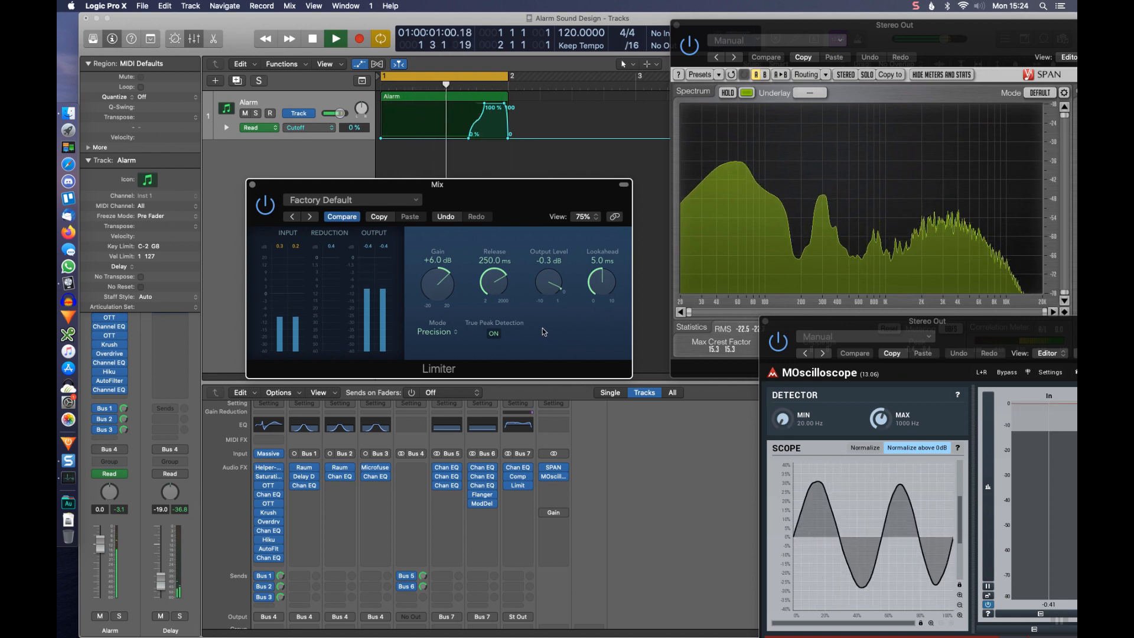
{"action": "left_click", "coordinate": [253, 185]}
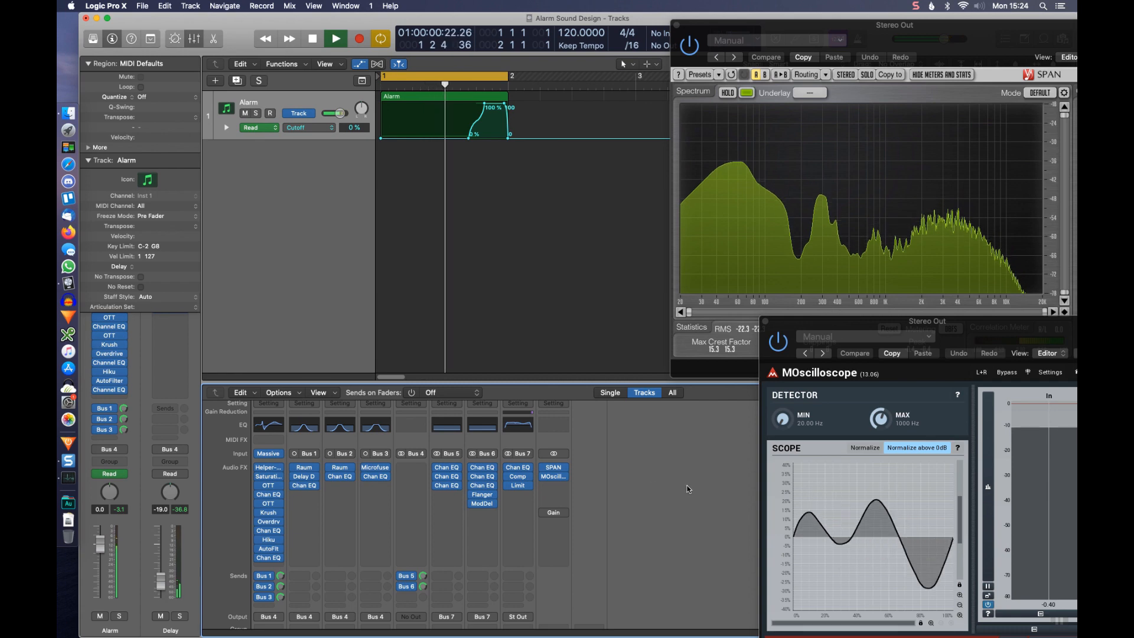
- Open Massive on the Alarm channel, move its window aside and adjust the Filter and Clip macros
{"action": "scroll", "coordinate": [650, 507], "scroll_direction": "down", "scroll_amount": 2}
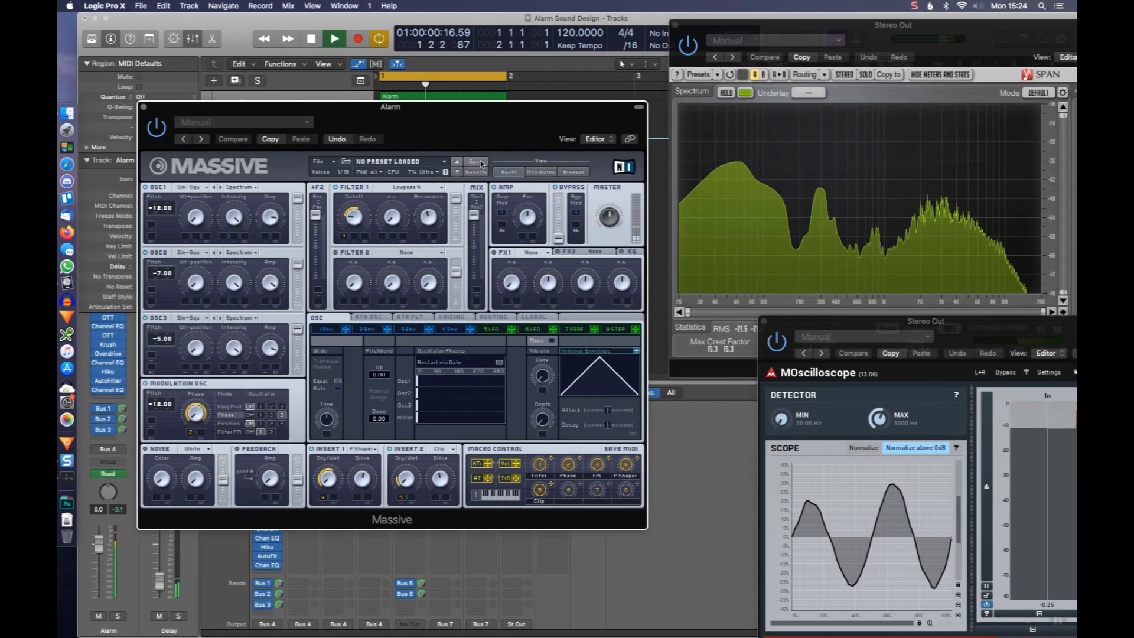
{"action": "left_click_drag", "start_coordinate": [449, 123], "coordinate": [540, 121]}
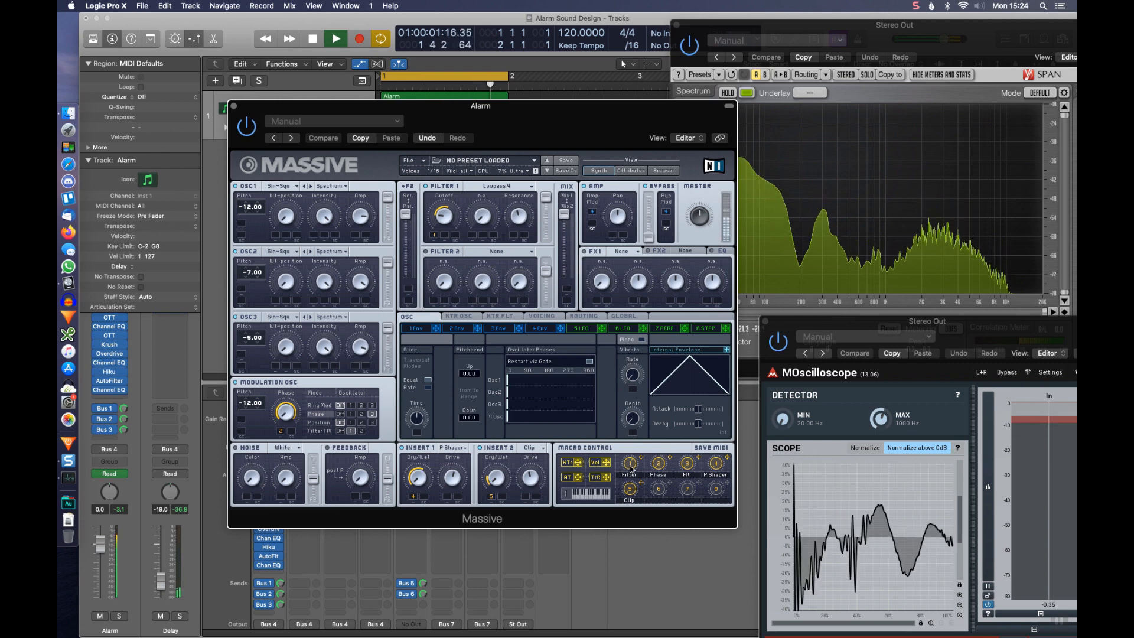
{"action": "left_click_drag", "start_coordinate": [630, 470], "coordinate": [634, 492]}
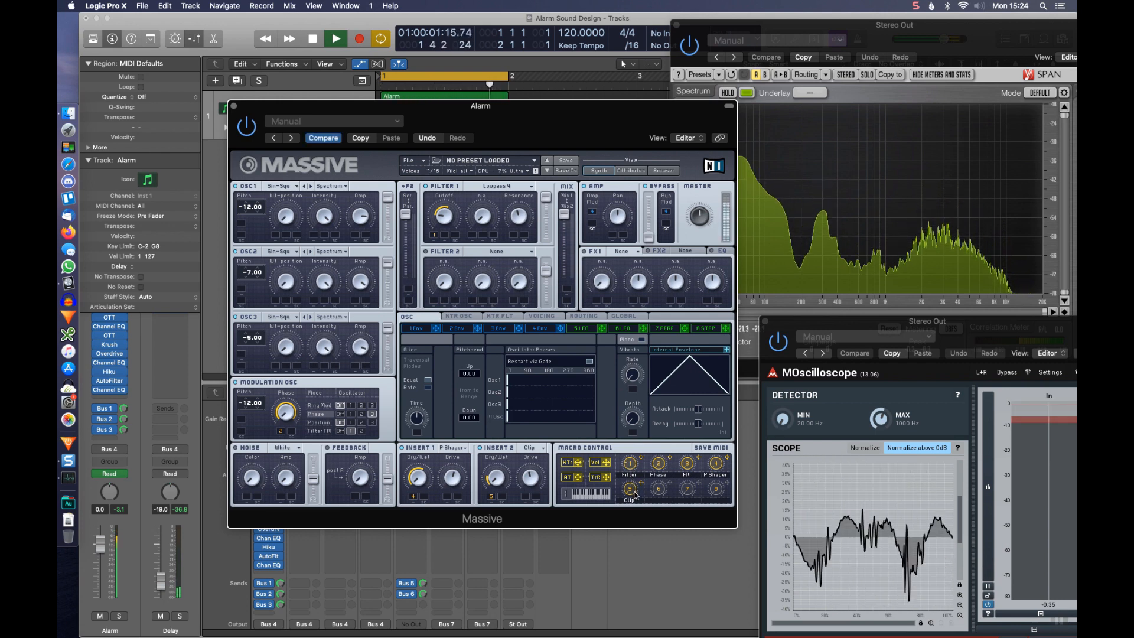
{"action": "left_click_drag", "start_coordinate": [634, 493], "coordinate": [642, 512]}
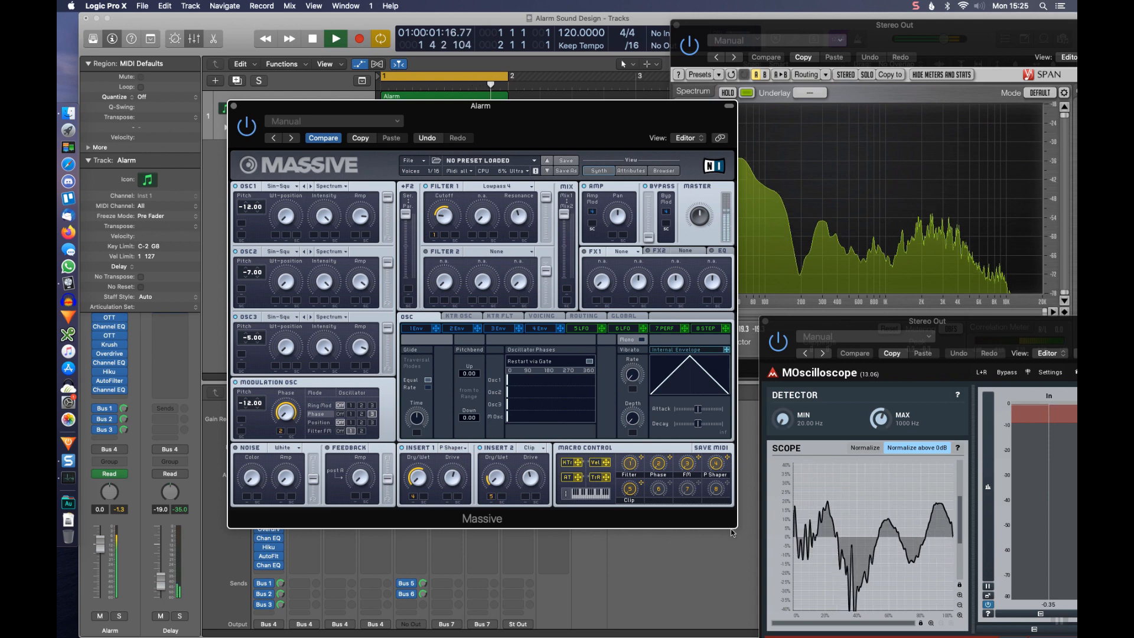
- Close the Massive window, stop playback and save the project
{"action": "left_click", "coordinate": [234, 106]}
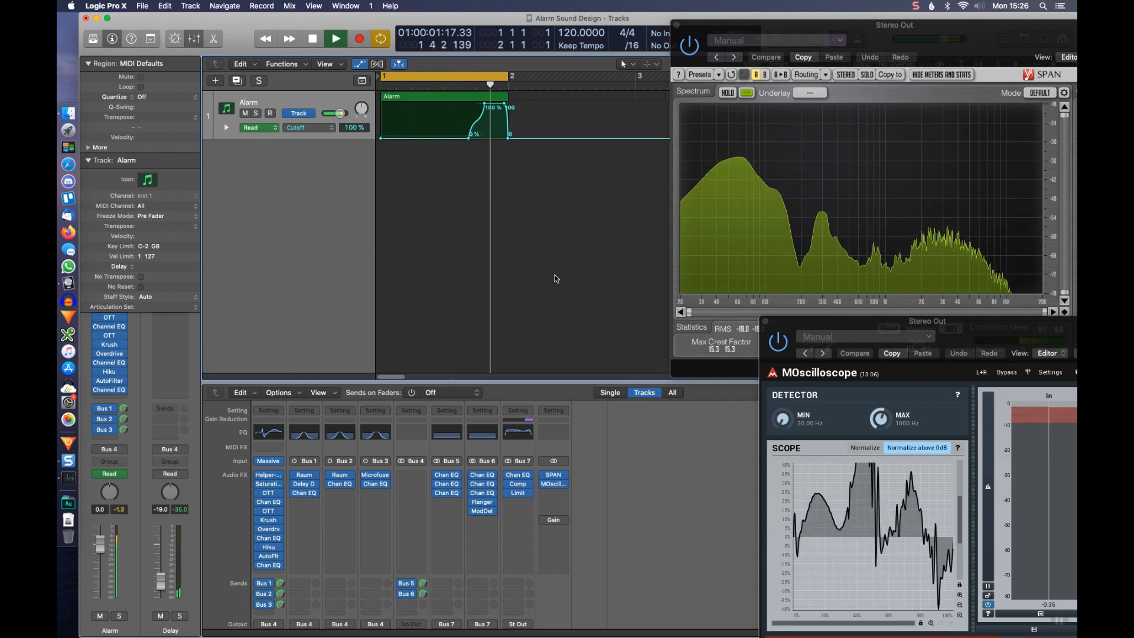
{"action": "key", "text": "space"}
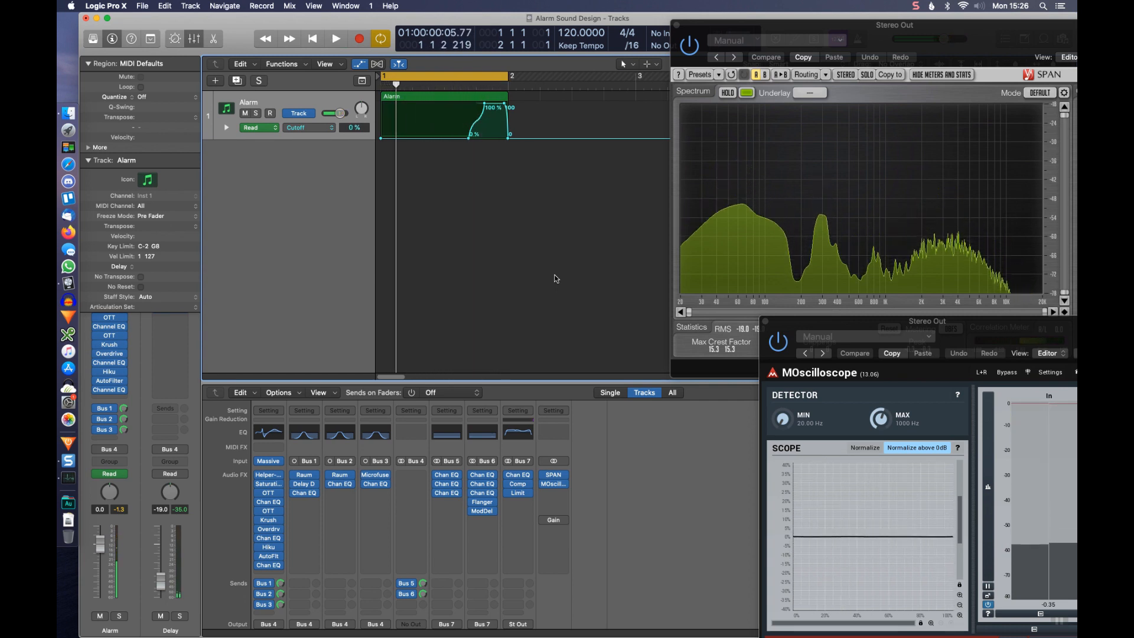
{"action": "key", "text": "super+s"}
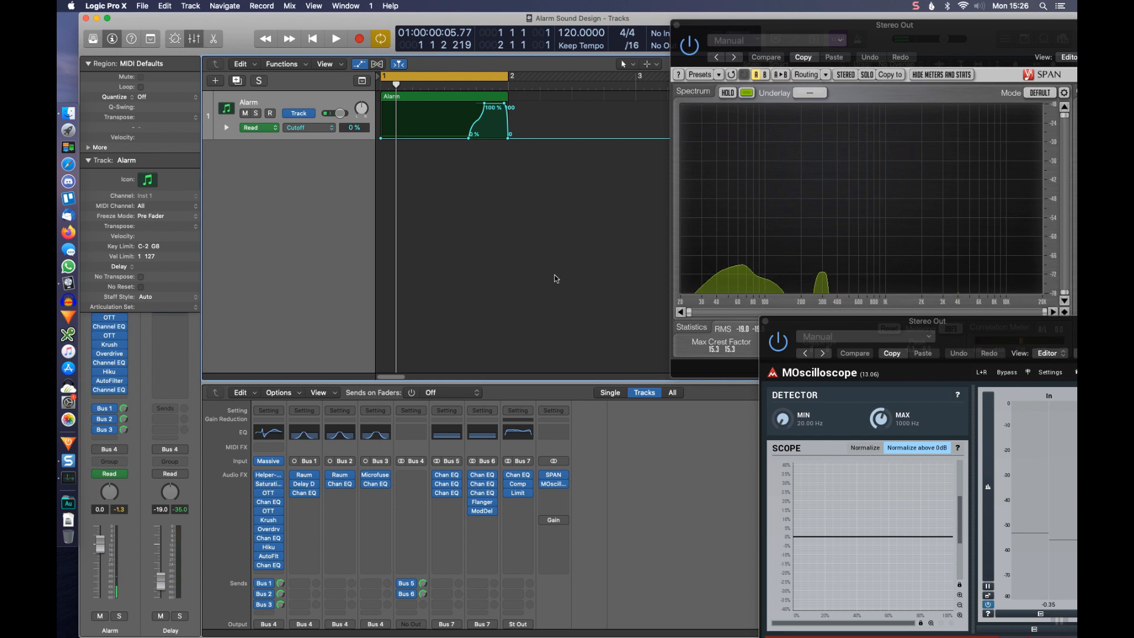